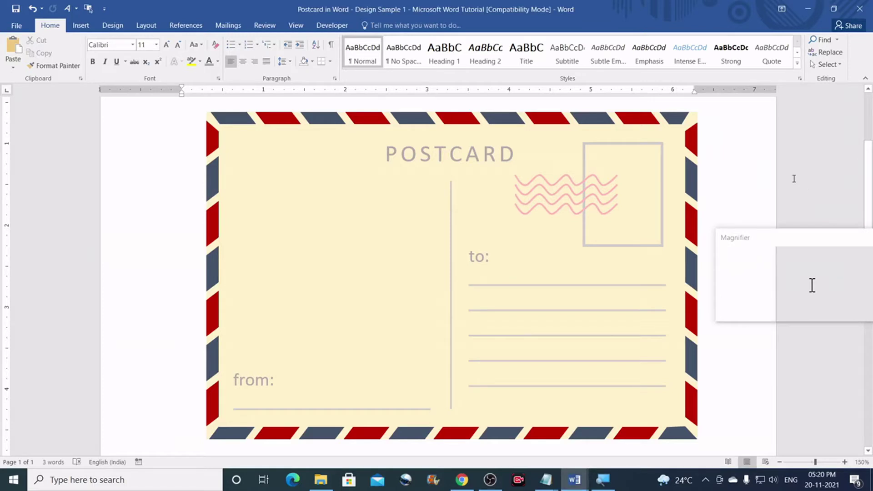
- Create a new blank document and draw a rectangle about 4.57" wide and 2.36" high near the top of the page
key("ctrl+n")
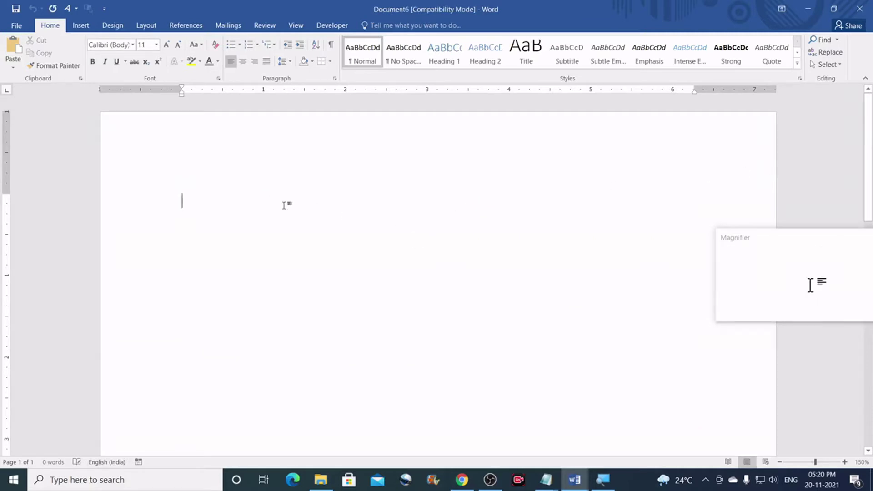
left_click(82, 26)
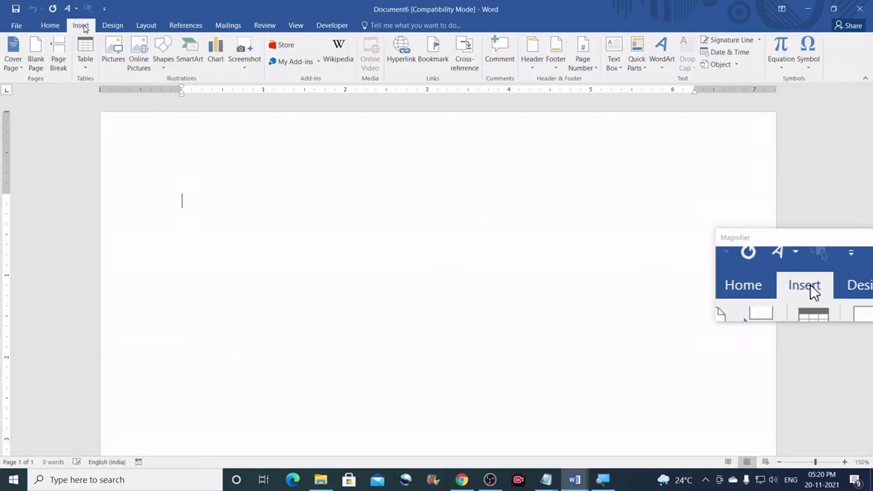
left_click(163, 68)
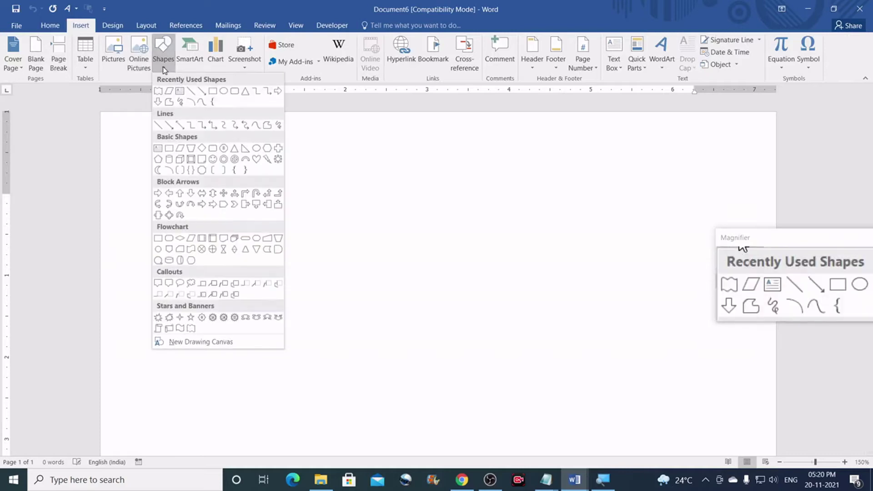
left_click(213, 92)
mouse_move(199, 185)
left_mouse_down()
mouse_move(289, 284)
mouse_move(485, 336)
mouse_move(572, 378)
left_mouse_up()
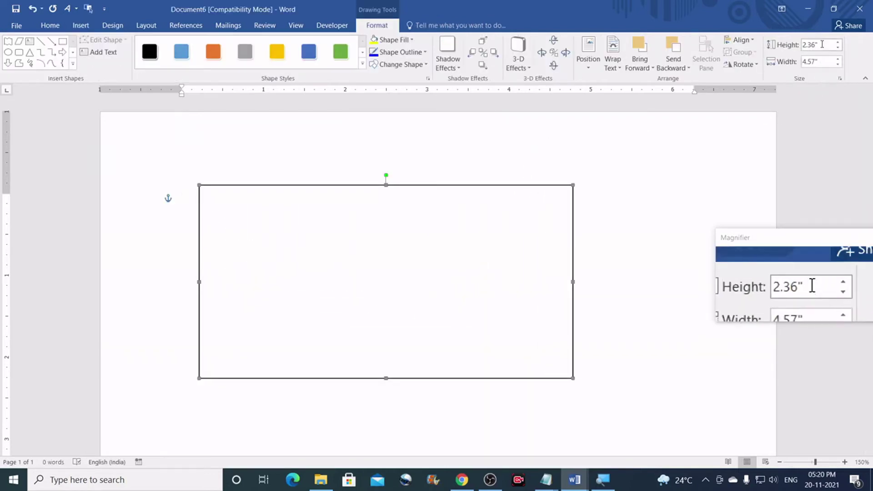
- Set the rectangle's width to 6" and its height to 4"
left_click(821, 62)
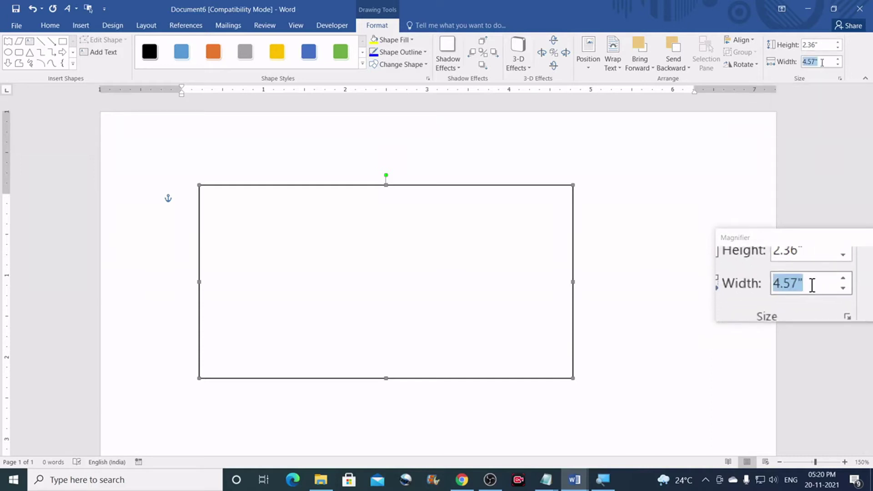
type("6")
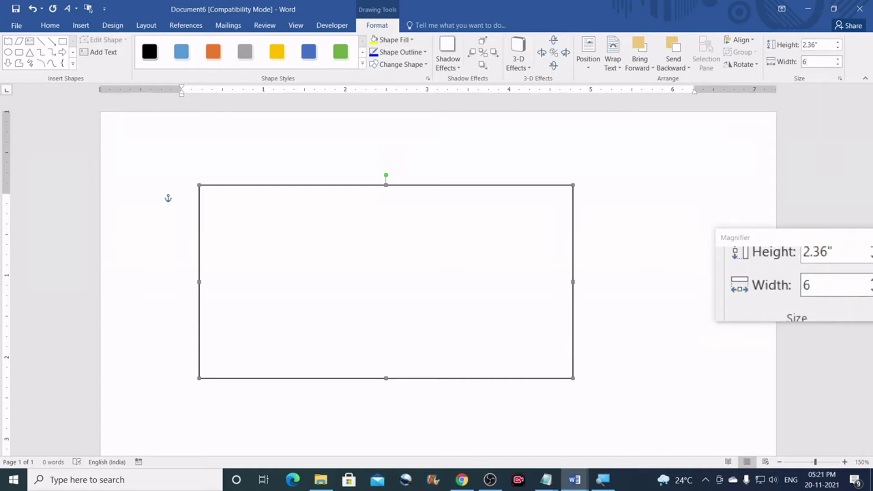
left_click(813, 45)
type("4")
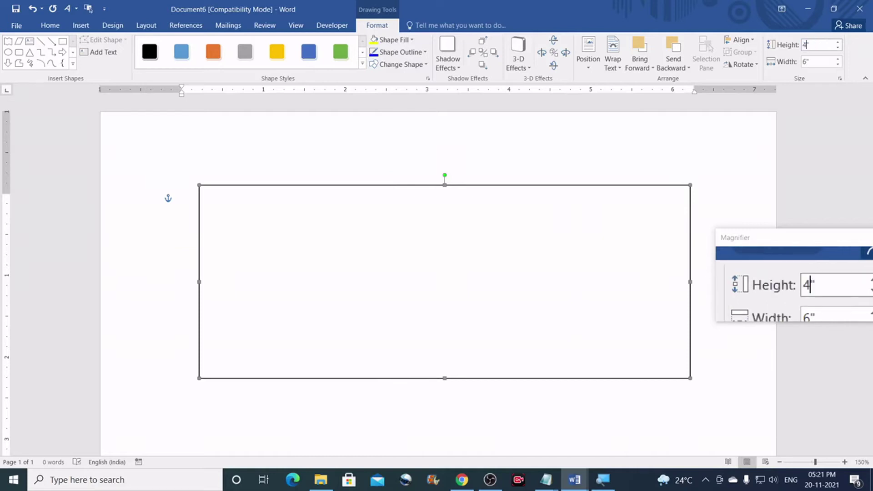
key("Return")
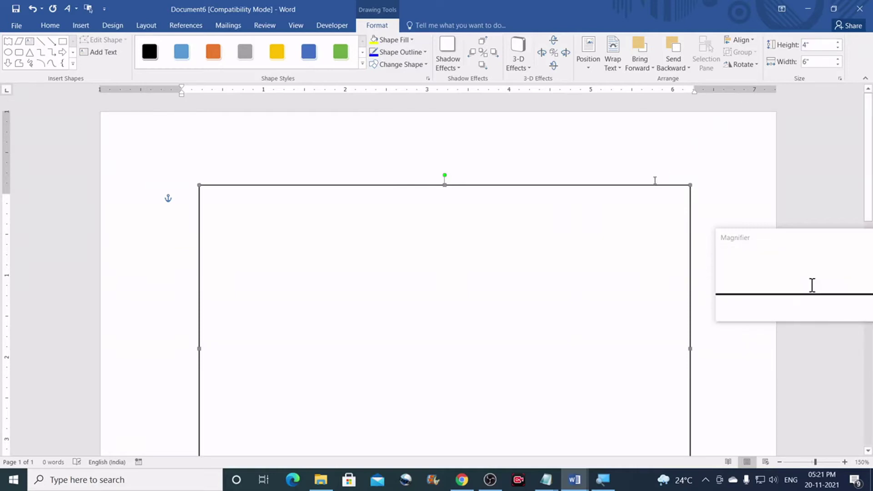
- Move the rectangle slightly up and to the left on the page
scroll(652, 192, "down", 1)
left_click_drag(581, 222, 571, 206)
scroll(571, 208, "down", 1)
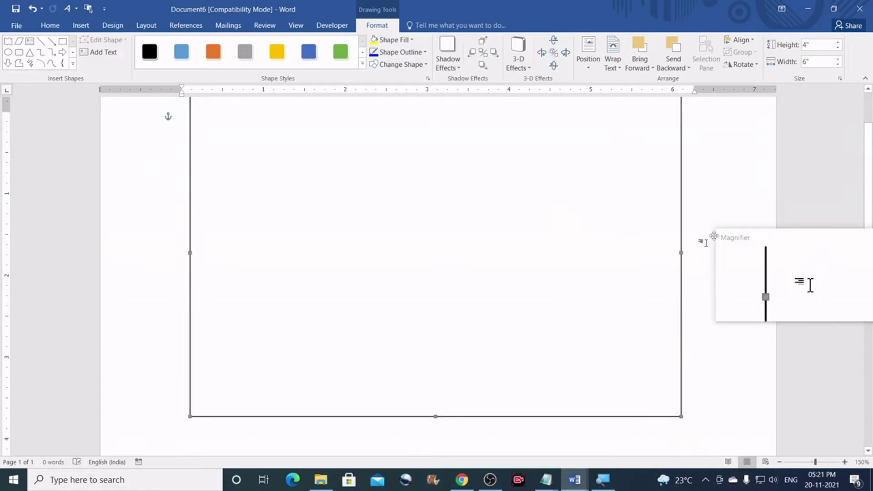
- Fill the rectangle with the theme colour Gold, Accent 4, Lighter 80% and deselect it
scroll(629, 197, "up", 1)
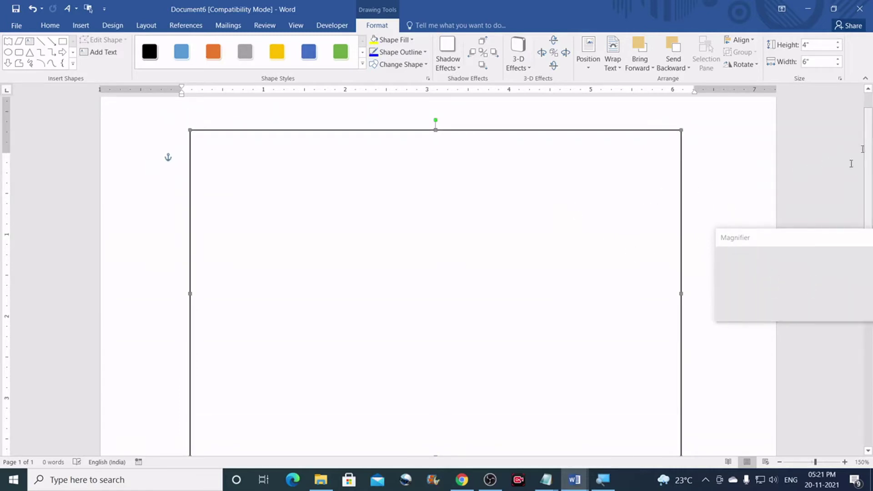
left_click(779, 461)
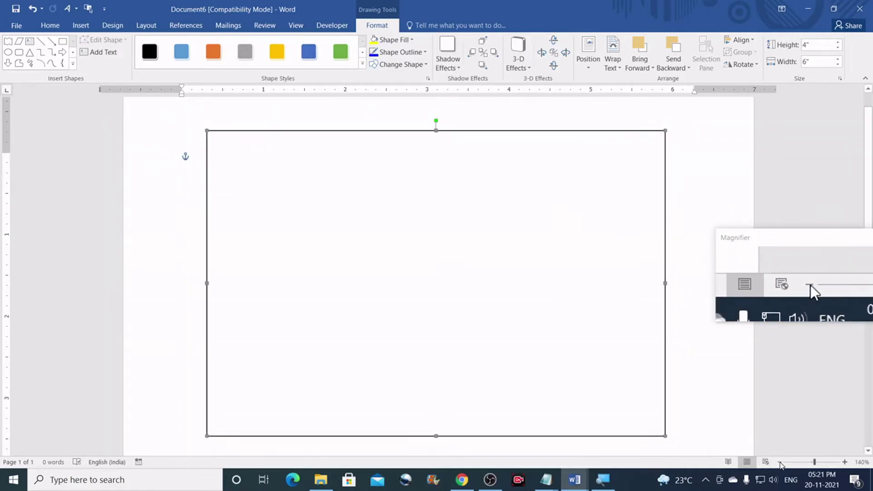
left_click_drag(869, 164, 870, 168)
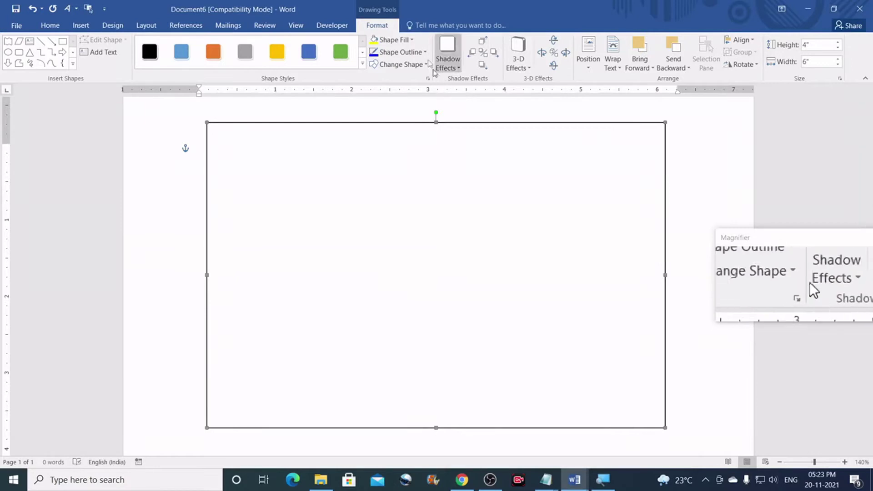
left_click(408, 40)
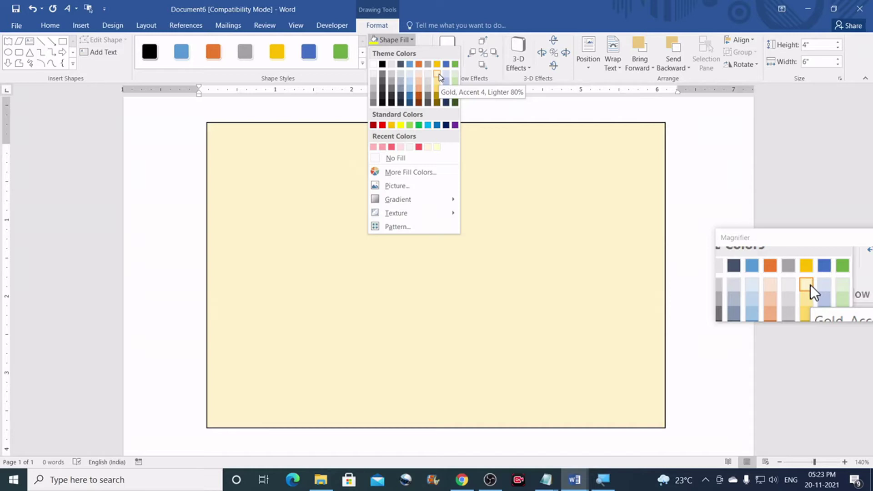
left_click(438, 74)
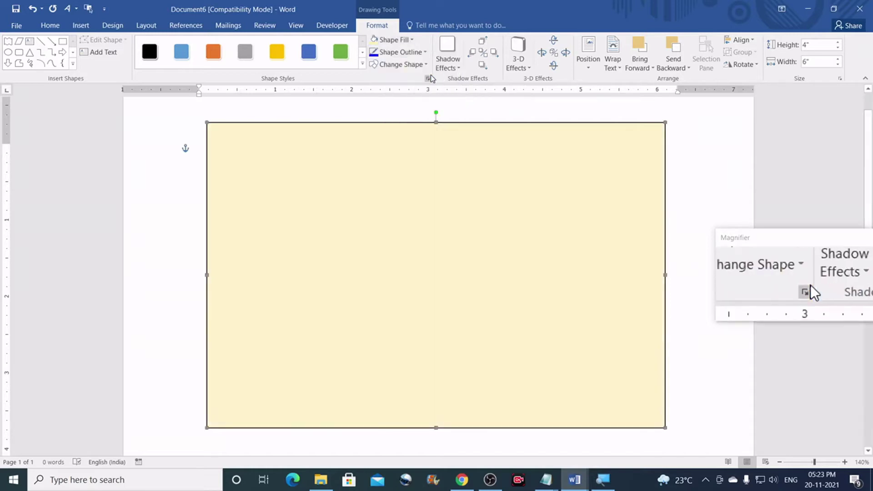
left_click(712, 191)
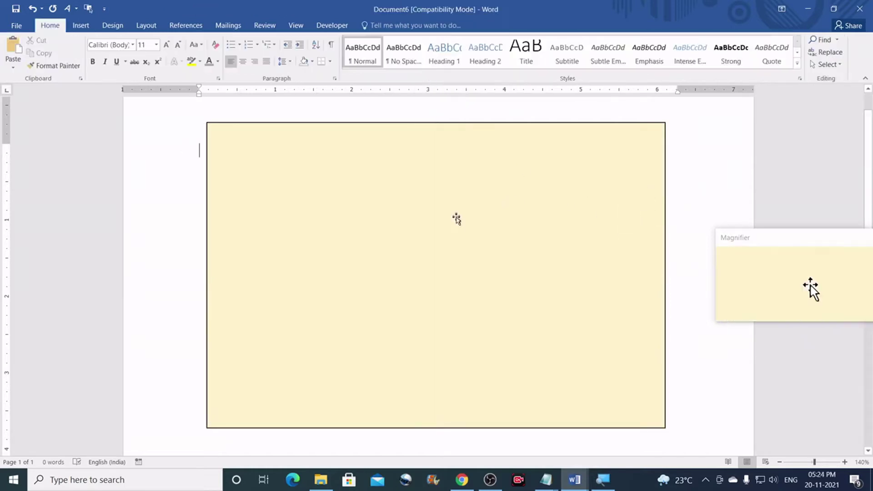
- Draw a small parallelogram about 0.64" wide and 0.21" high in the empty area below the rectangle
scroll(456, 217, "down", 5)
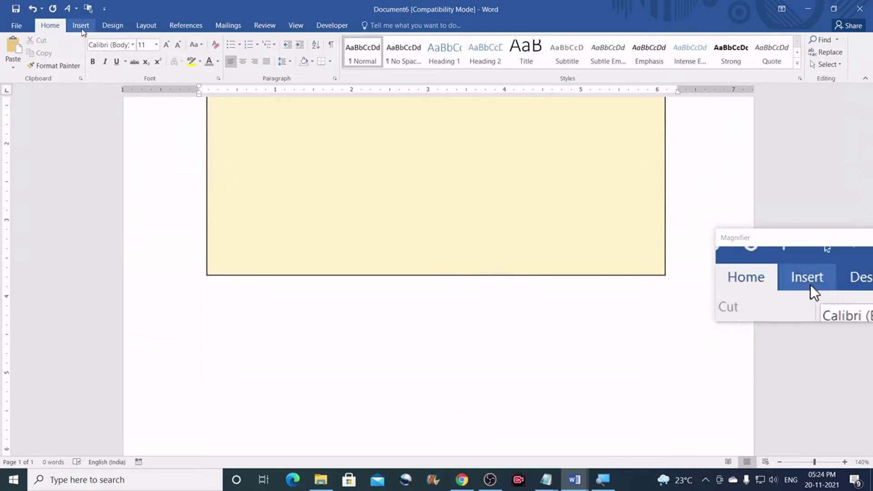
left_click(80, 25)
left_click(165, 67)
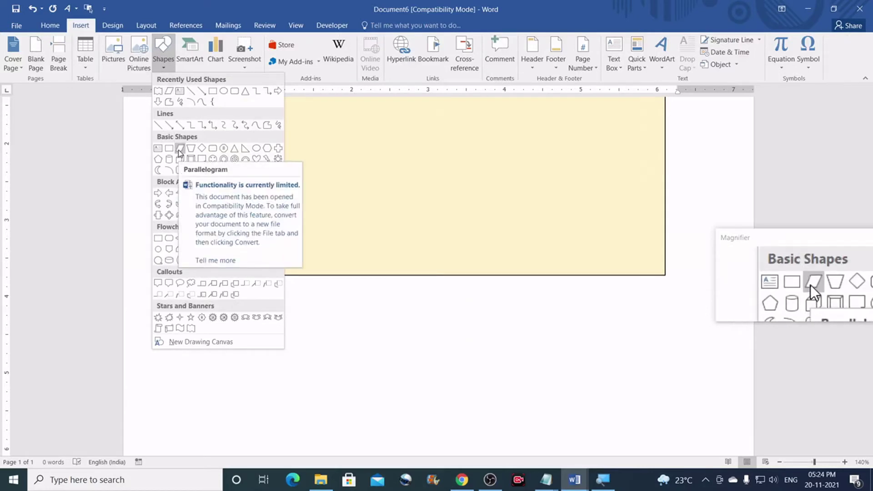
left_click(180, 149)
left_click_drag(269, 304, 317, 320)
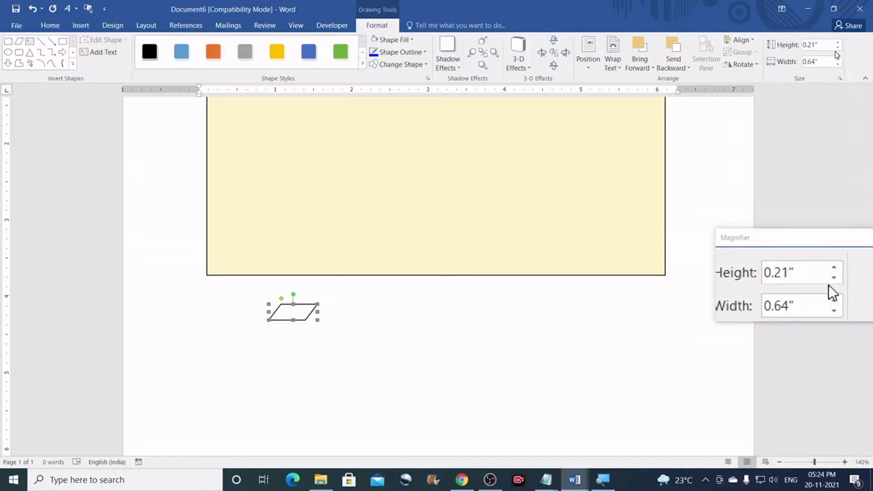
- Set the parallelogram's height to 0.19" and its width to 0.59"
left_click(818, 44)
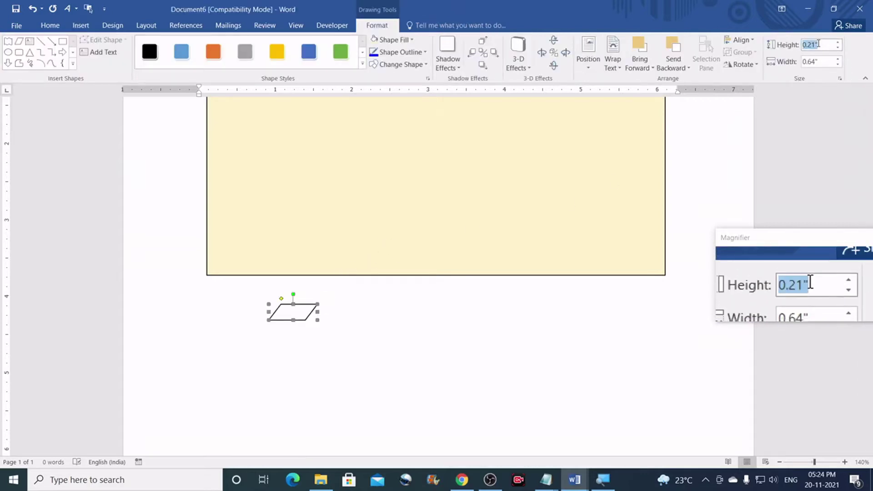
type("0.19")
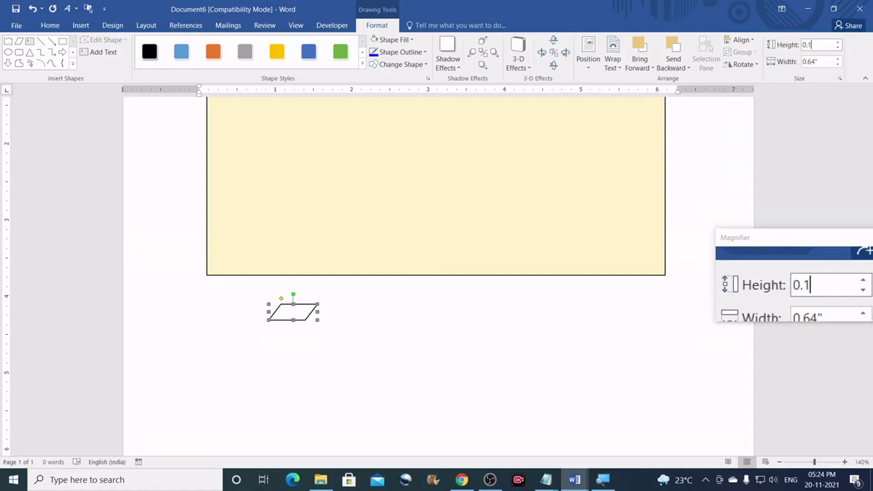
left_click(820, 61)
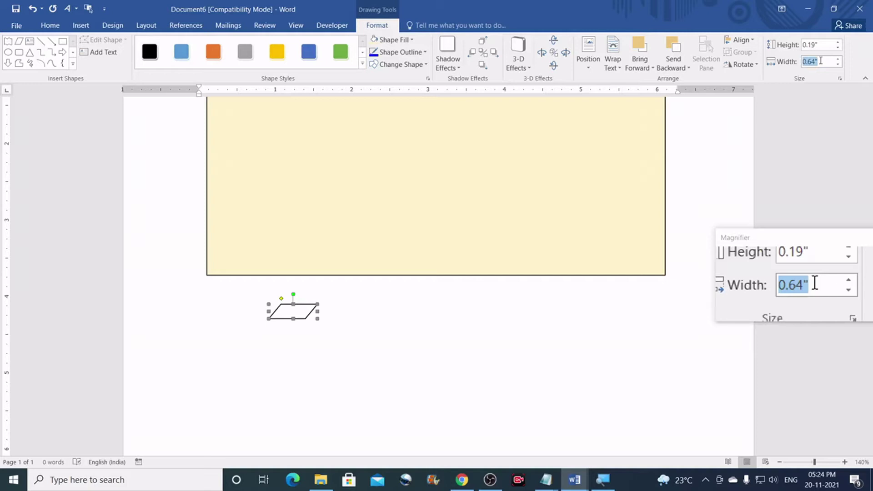
type("0")
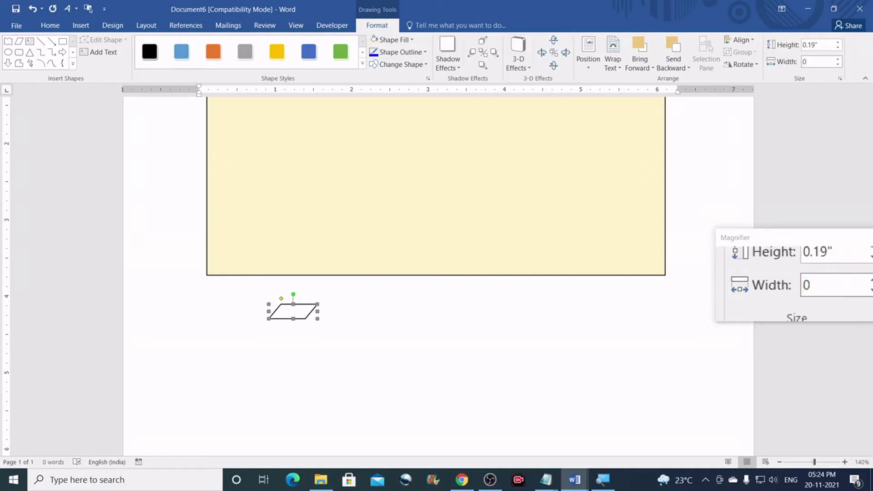
type(".59")
key("Return")
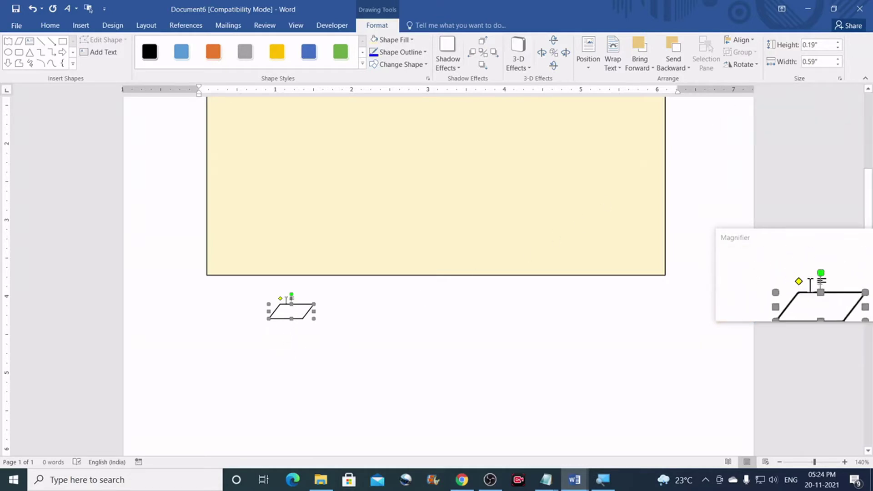
- Draw a horizontal line about 0.26" long beside the parallelogram and move it so its left end meets the parallelogram's lower-right corner
left_click(41, 40)
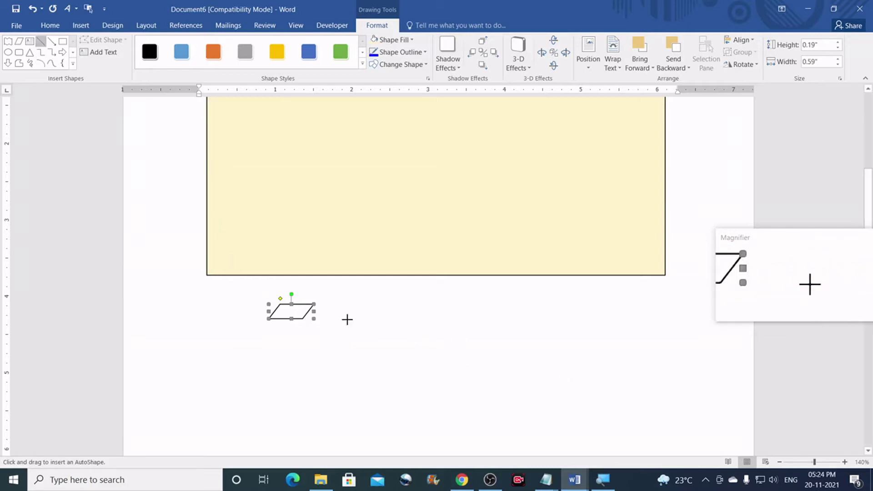
left_click_drag(348, 319, 367, 318)
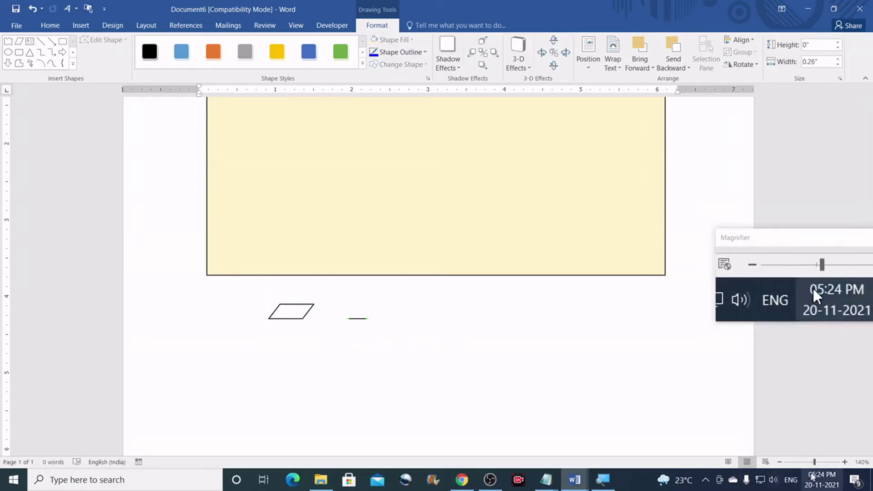
left_click(844, 462)
left_click(850, 285)
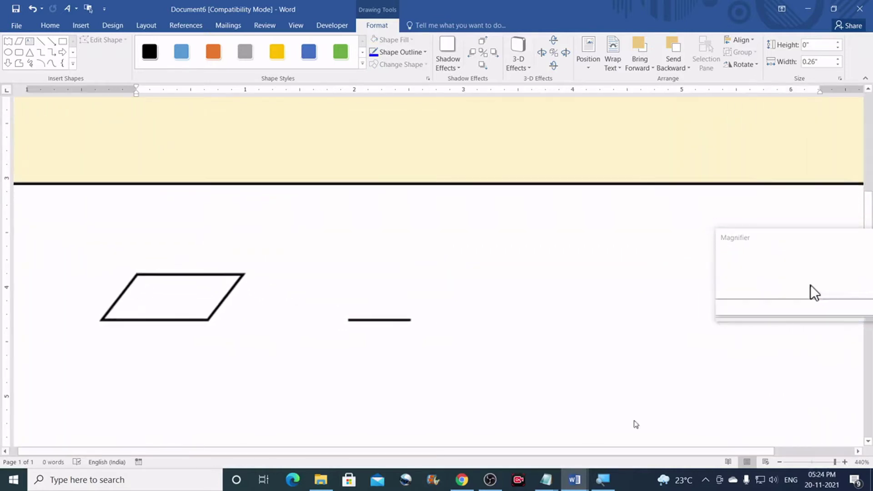
left_click_drag(362, 321, 224, 321)
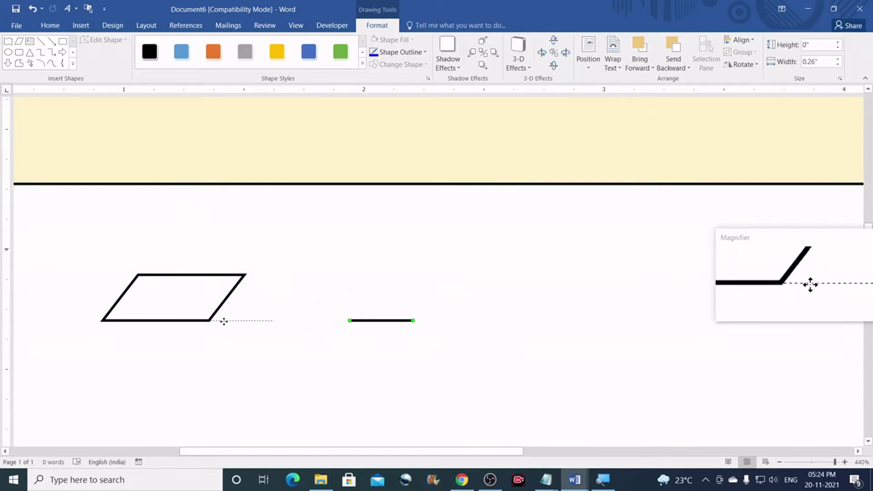
left_click_drag(231, 320, 222, 320)
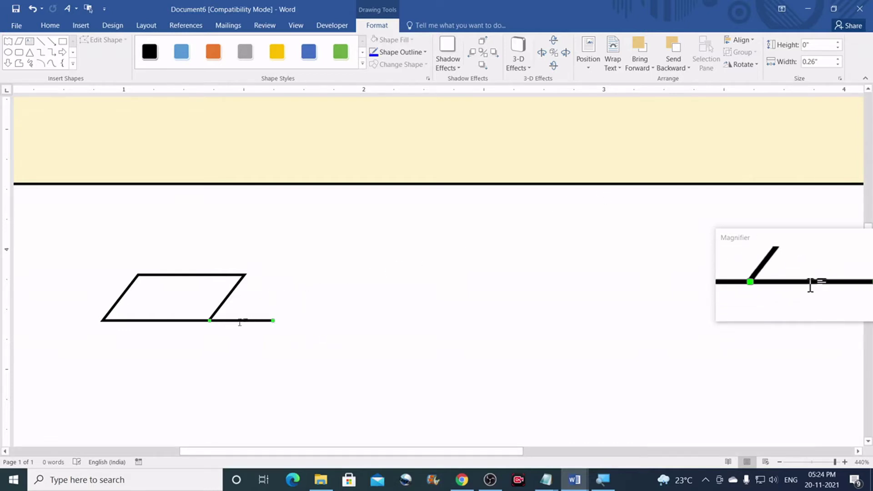
- Set the width of the line at the parallelogram's lower-right corner to 0.11"
left_click(826, 61)
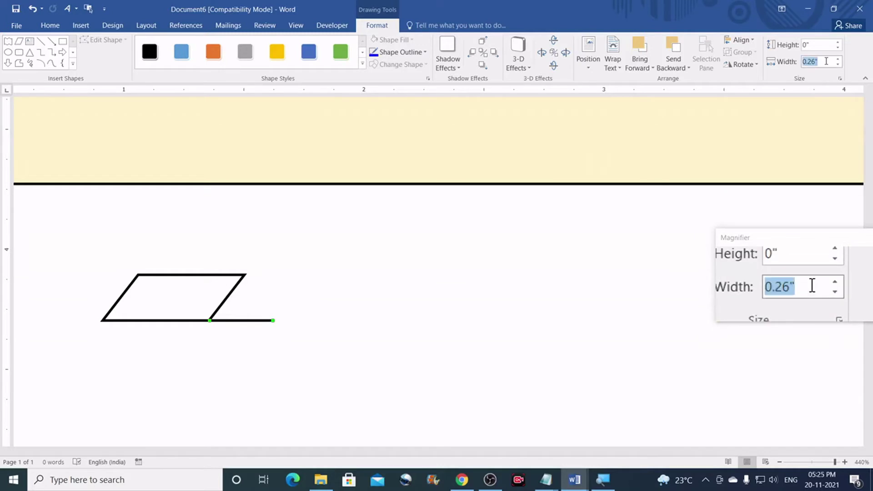
type("0.11")
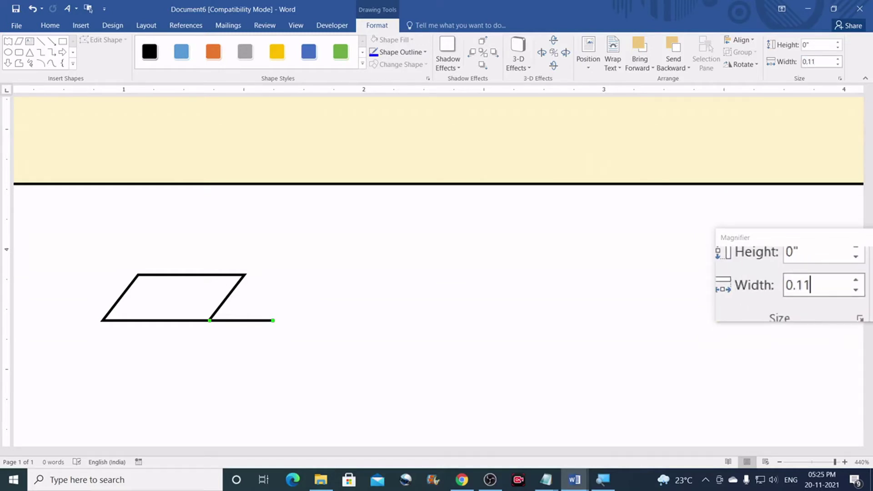
key("Return")
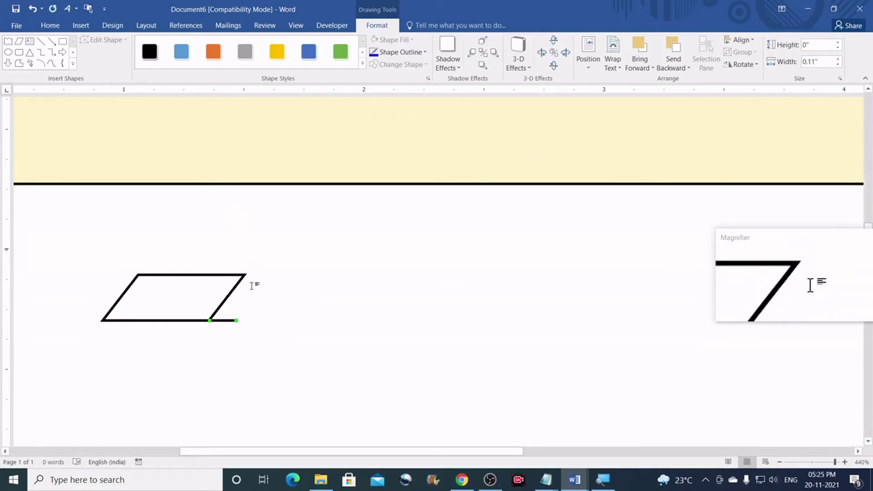
- Group the parallelogram with the short line at its lower-right corner
left_click(226, 279, "shift")
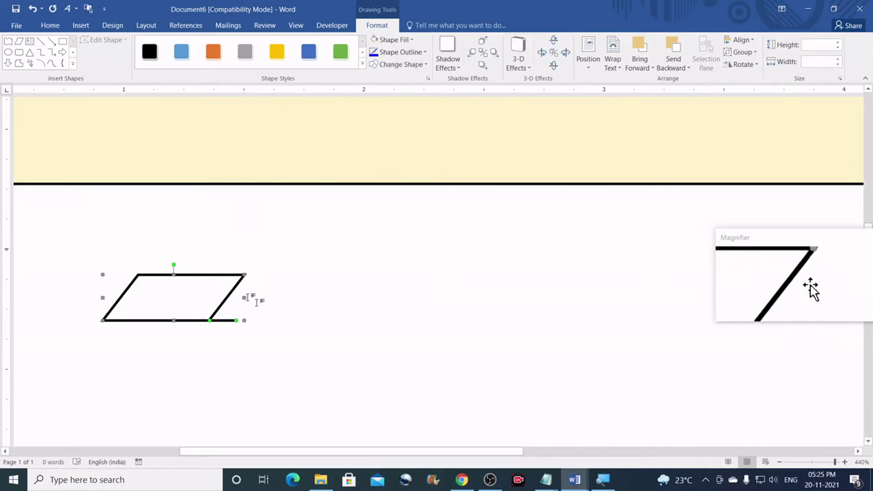
left_click(285, 309)
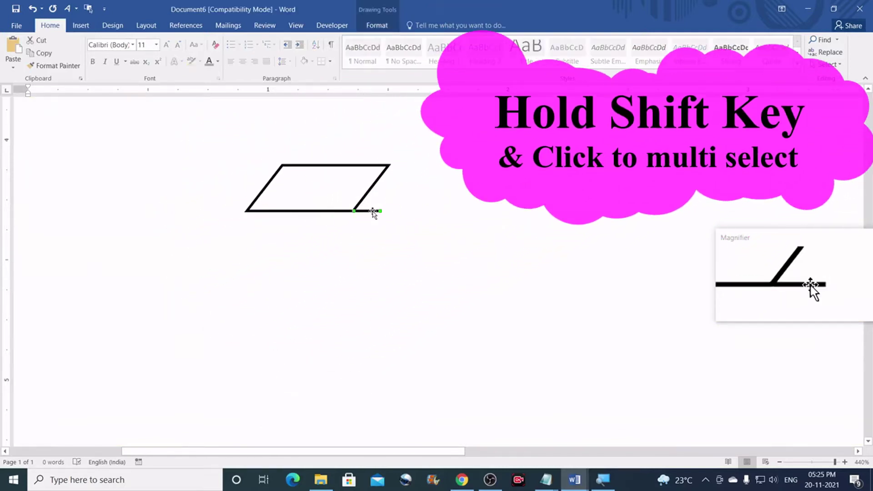
left_click(362, 203)
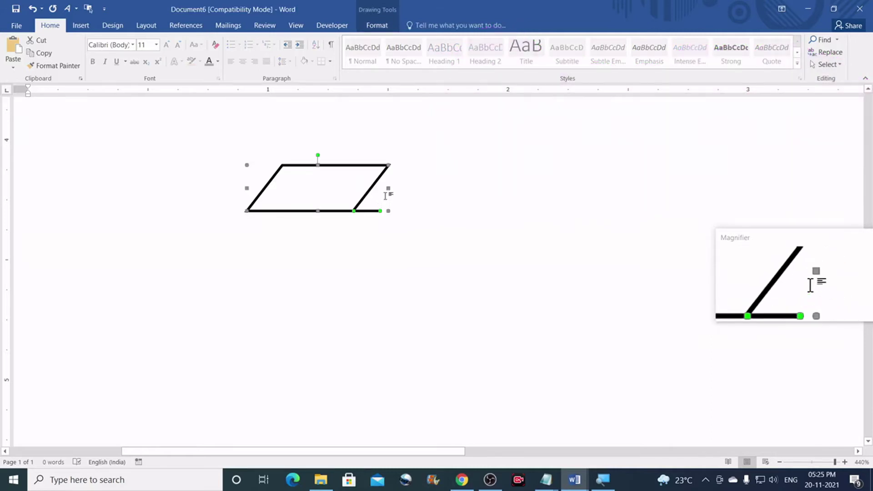
left_click(378, 27)
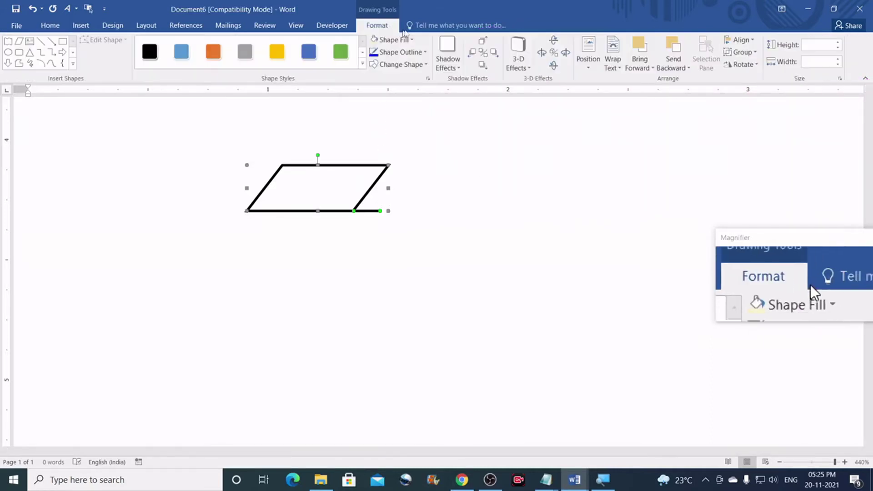
left_click(755, 53)
left_click(748, 67)
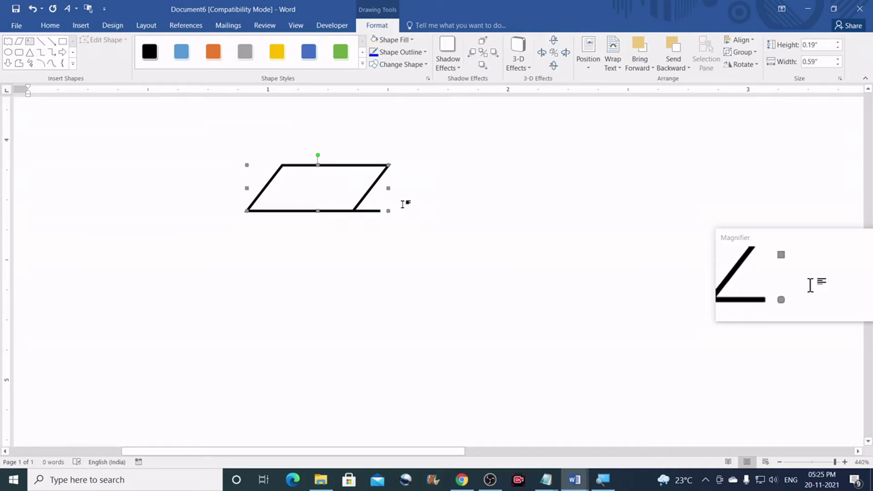
left_click(434, 199)
- Move the grouped shape below the rectangle's lower-left corner and place two copies in line, each starting at the previous spacer line's end
scroll(434, 203, "down", 3)
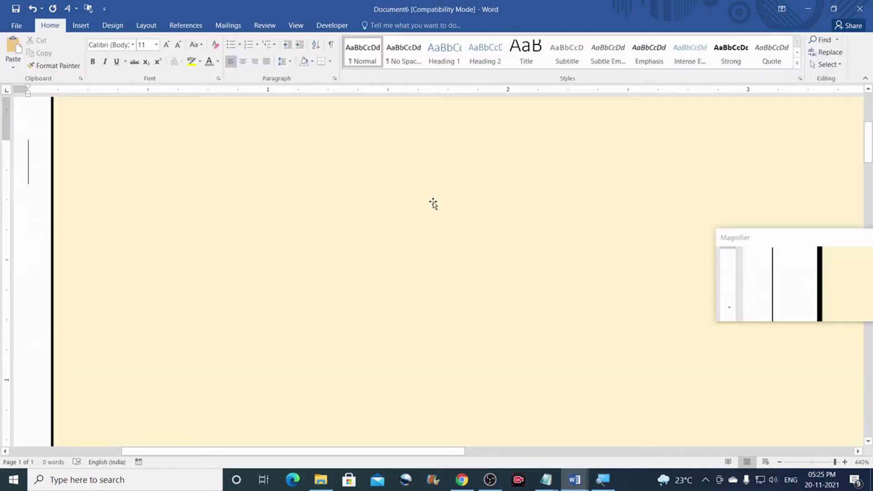
scroll(440, 215, "up", 2)
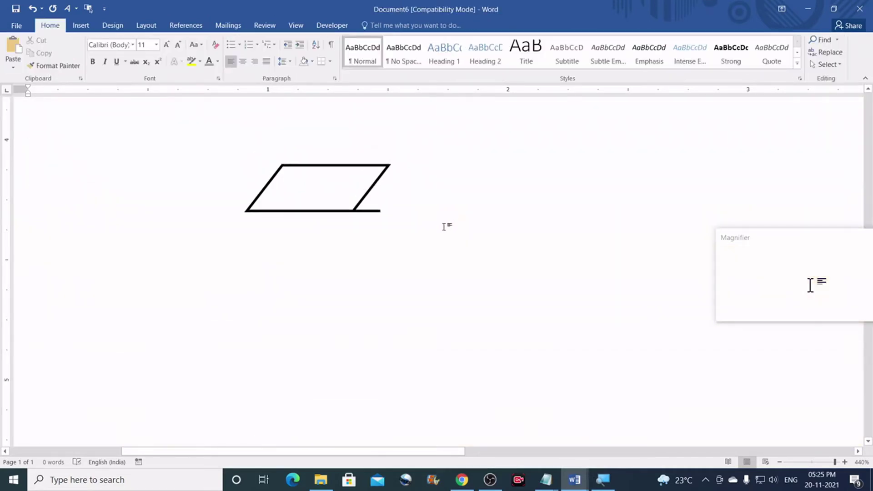
scroll(380, 303, "up", 2)
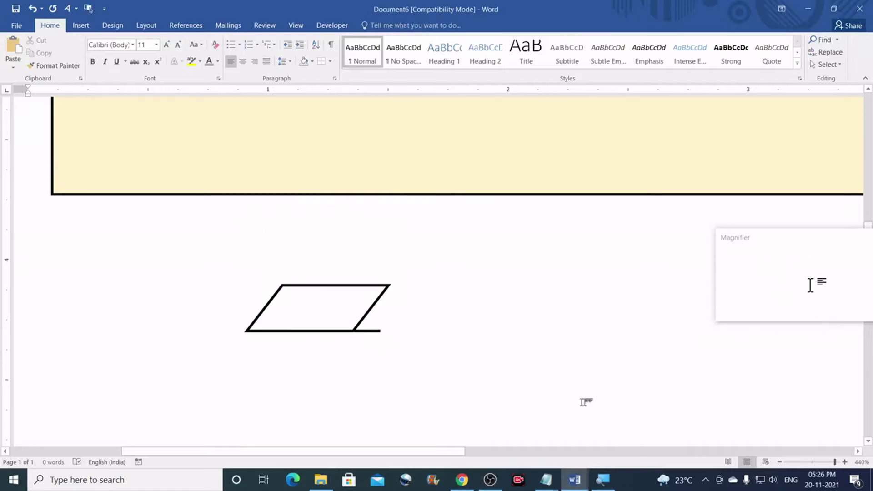
left_click_drag(323, 315, 152, 310)
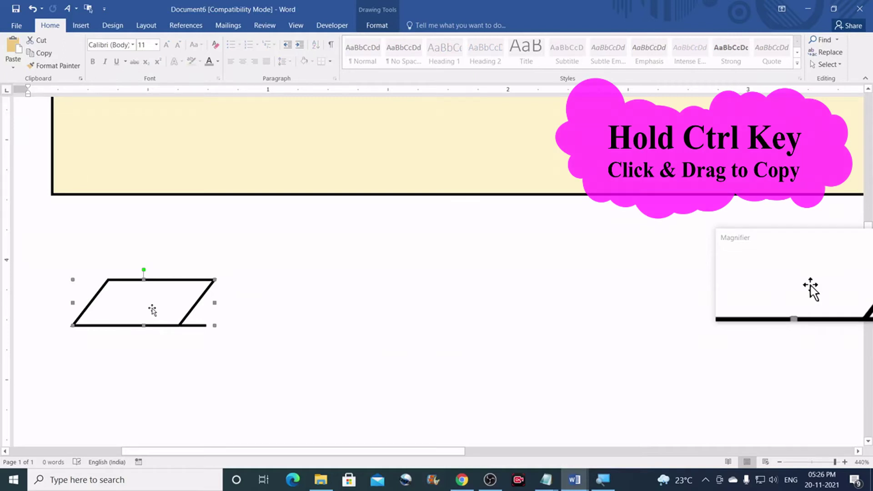
left_click_drag(155, 312, 288, 308)
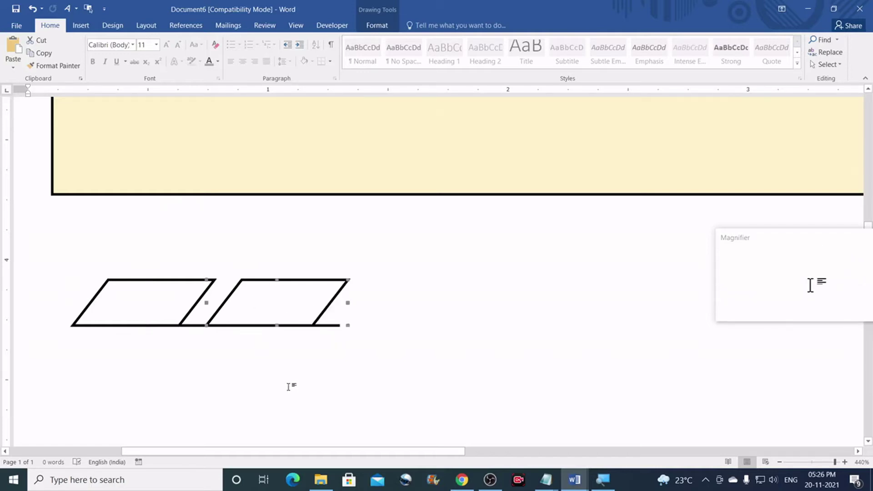
key("ctrl+v")
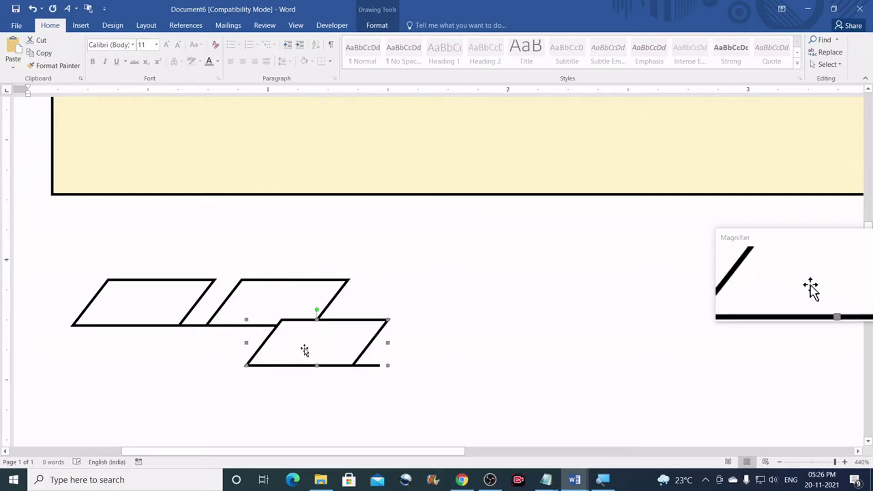
left_click_drag(307, 342, 392, 316)
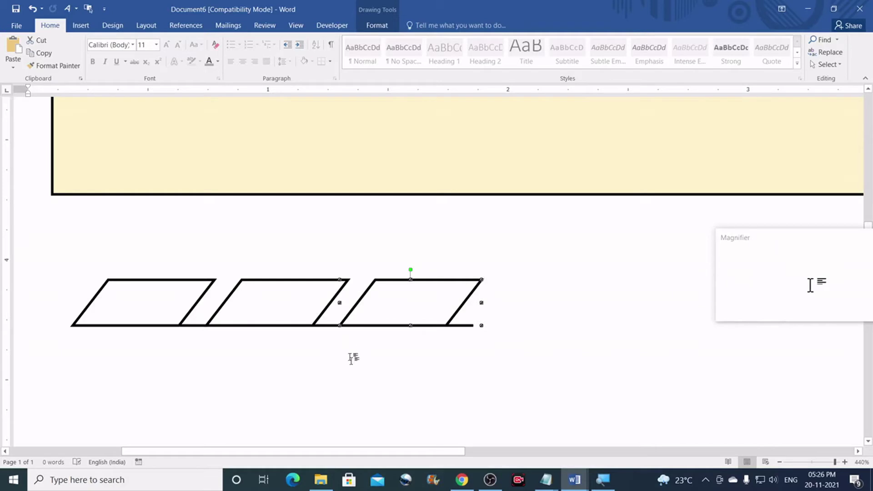
- Continue the row with end-to-end copies of the grouped shape until eleven parallelograms span the rectangle's width
left_click(780, 461)
left_click(780, 461)
left_click(780, 461)
left_click(780, 462)
left_click(780, 462)
left_click(780, 461)
left_click(780, 461)
left_click(309, 296)
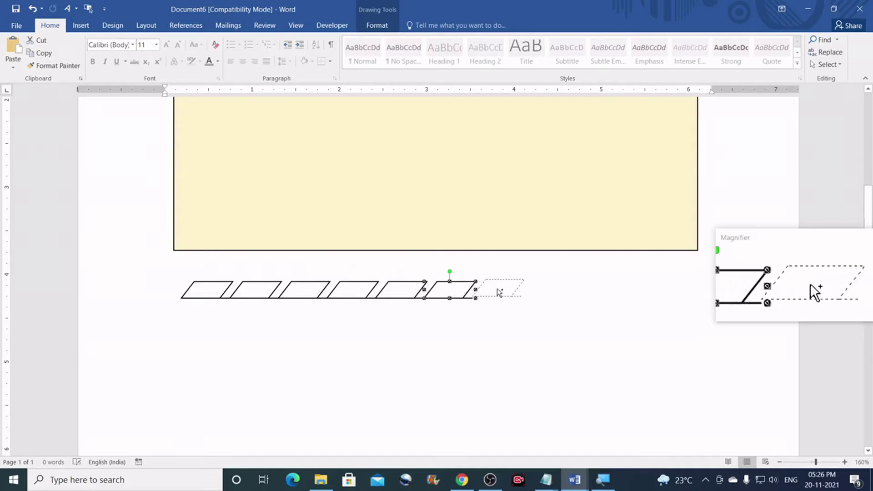
left_click_drag(500, 291, 498, 292)
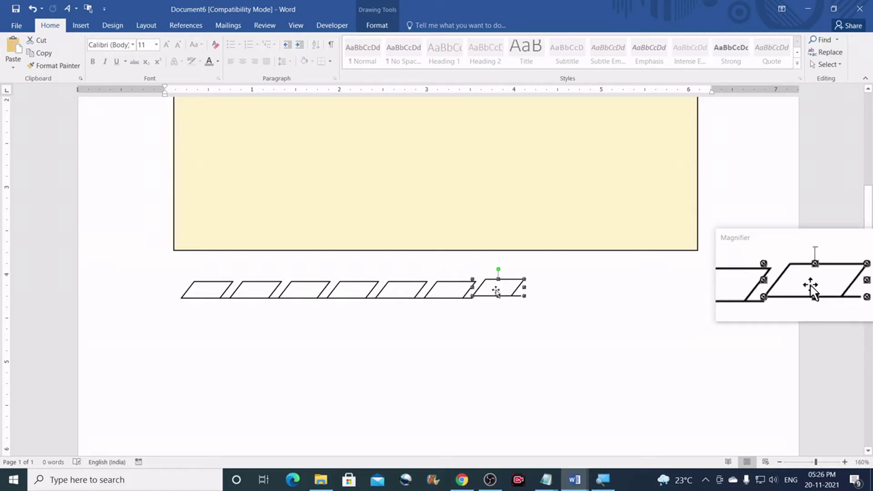
left_click_drag(500, 309, 498, 309)
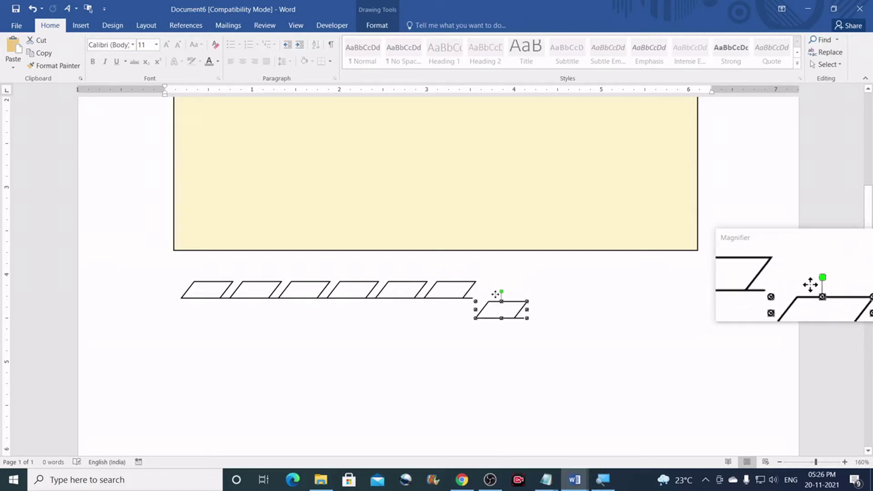
left_click_drag(492, 286, 491, 287)
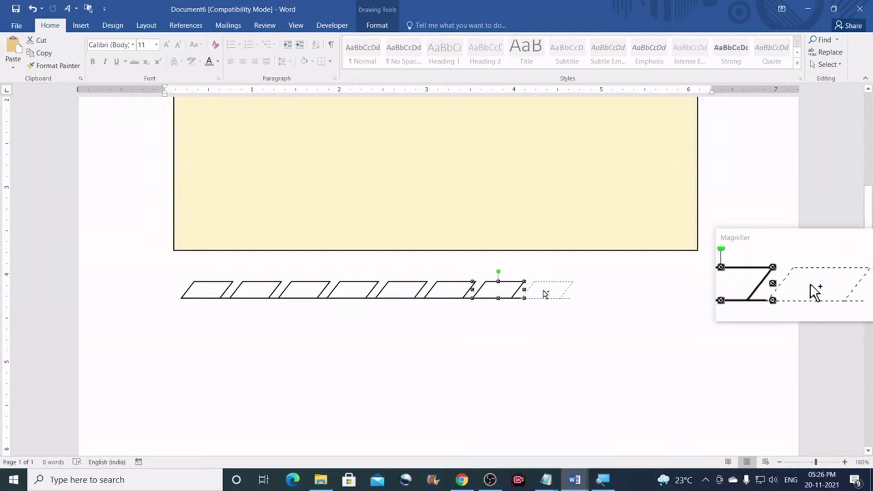
left_click_drag(545, 295, 546, 294)
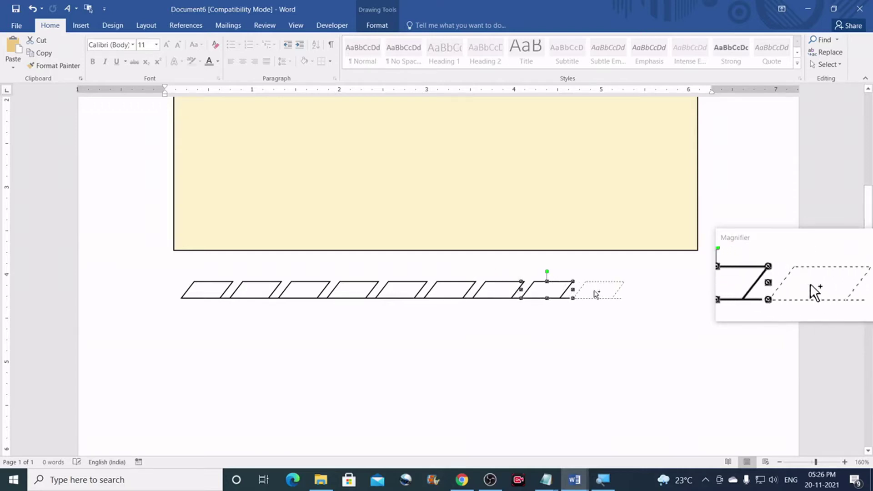
left_click_drag(591, 294, 596, 297)
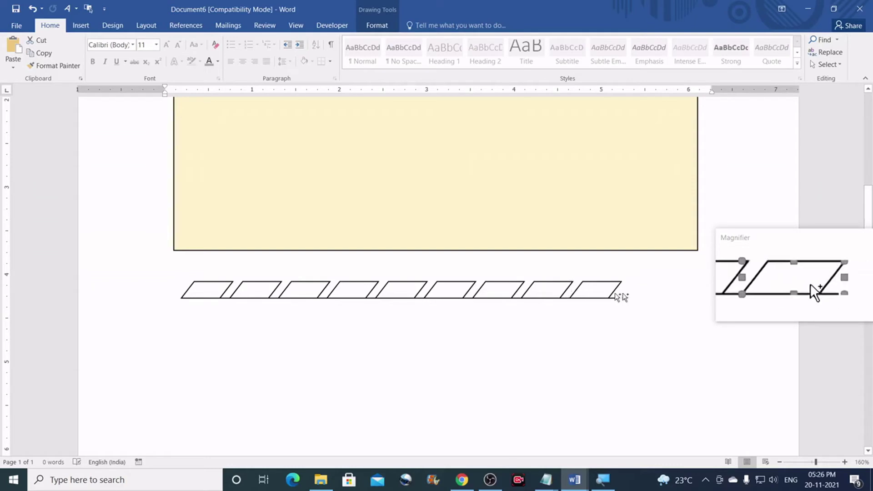
left_click_drag(645, 293, 694, 293)
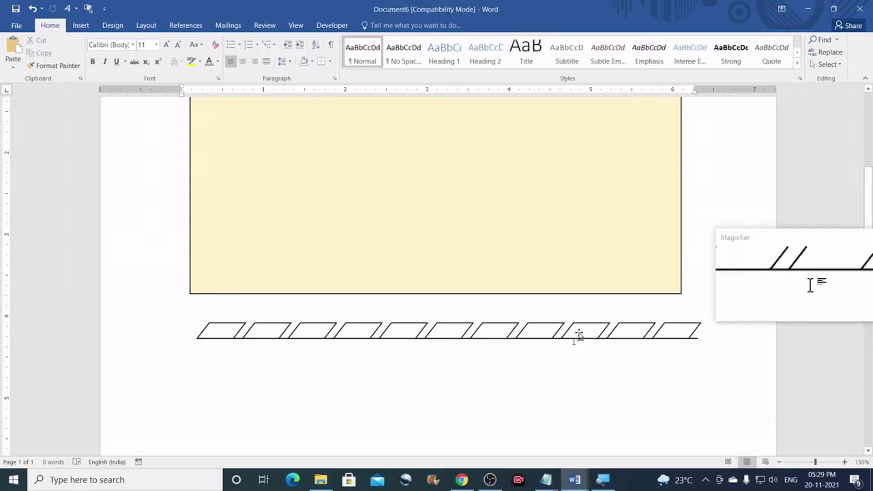
- Select all eleven grouped shapes in the row and ungroup them into separate parallelograms and spacer lines
left_click(841, 65)
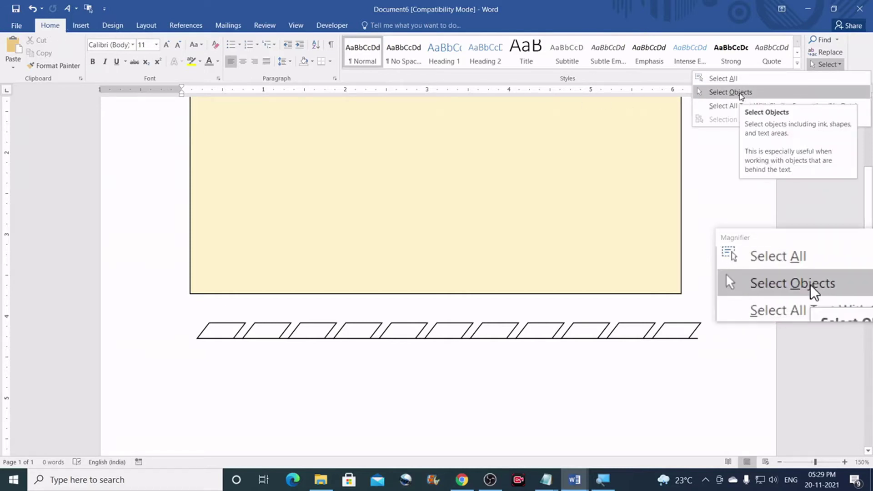
left_click(741, 94)
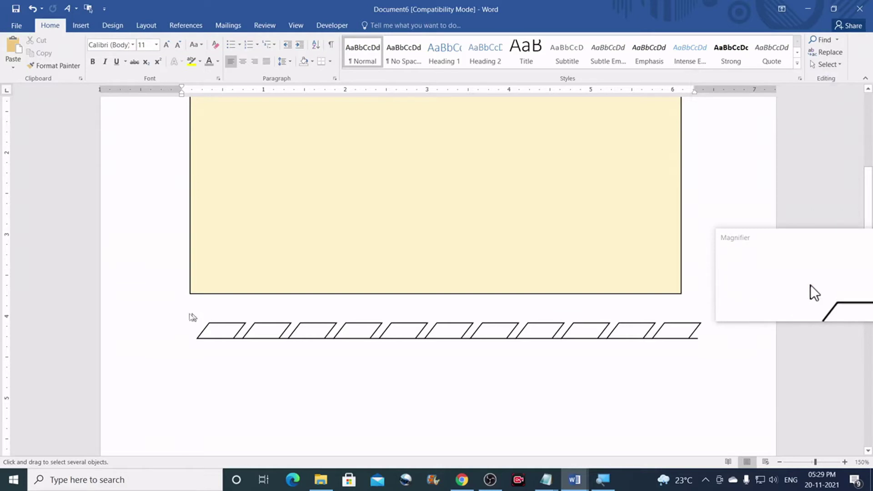
mouse_move(178, 310)
left_mouse_down()
mouse_move(389, 369)
mouse_move(721, 365)
left_mouse_up()
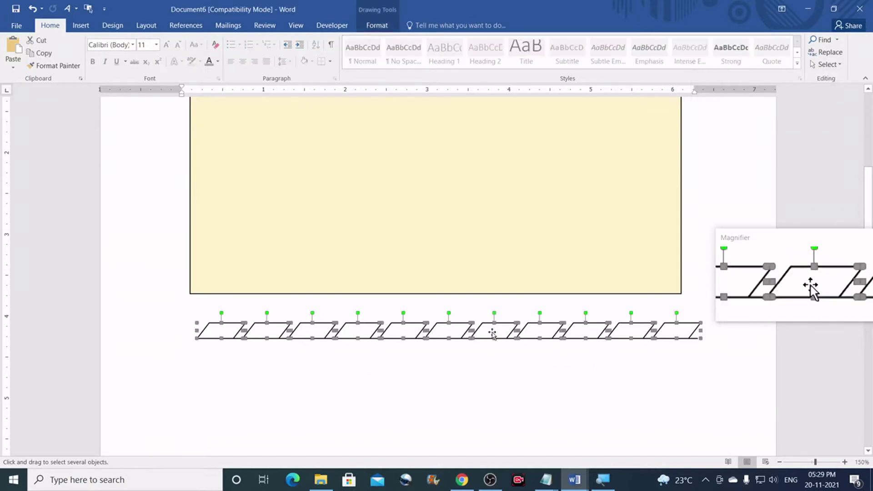
left_click(383, 27)
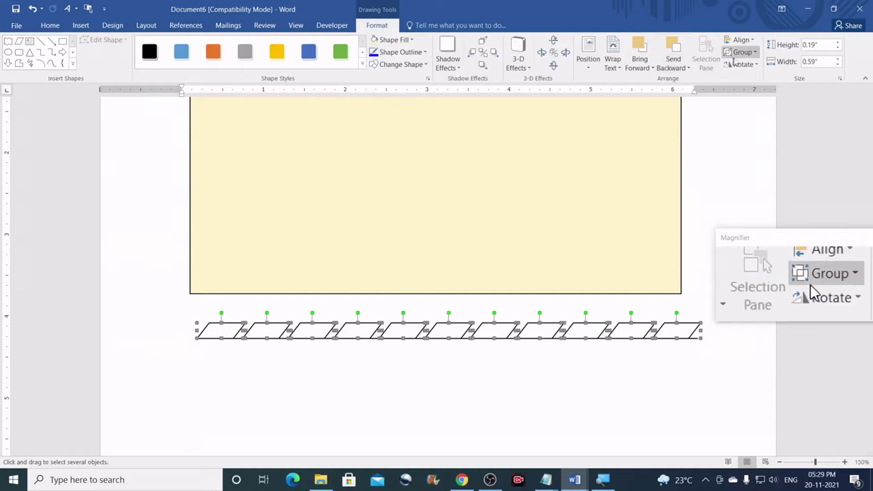
left_click(746, 54)
left_click(749, 90)
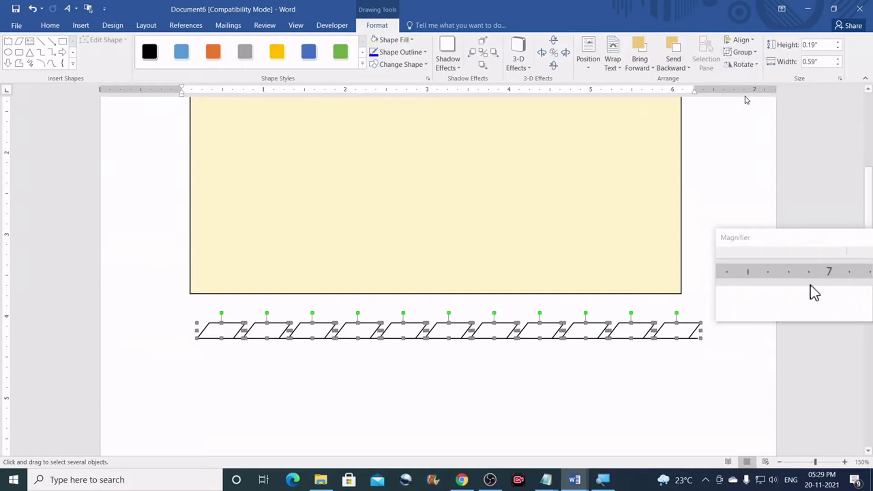
left_click(700, 381)
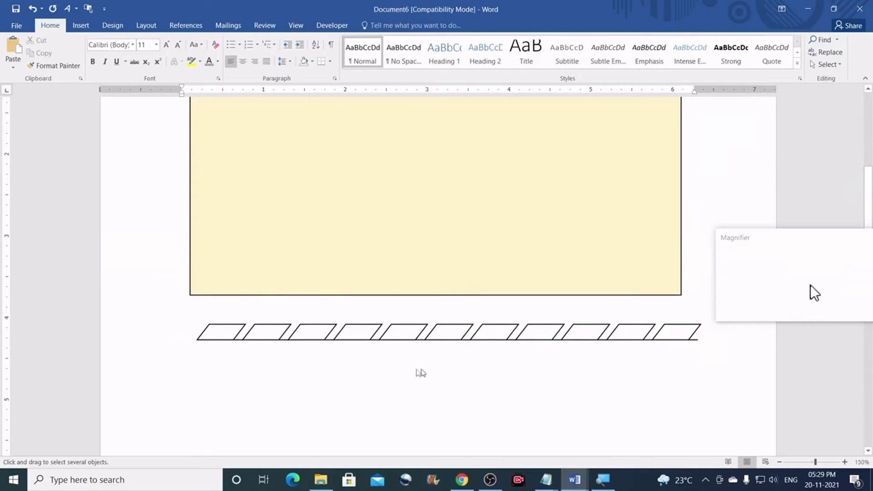
- Delete the spacer line after the first parallelogram and move all eleven parallelograms down, clear of the remaining spacer lines
left_click(238, 339)
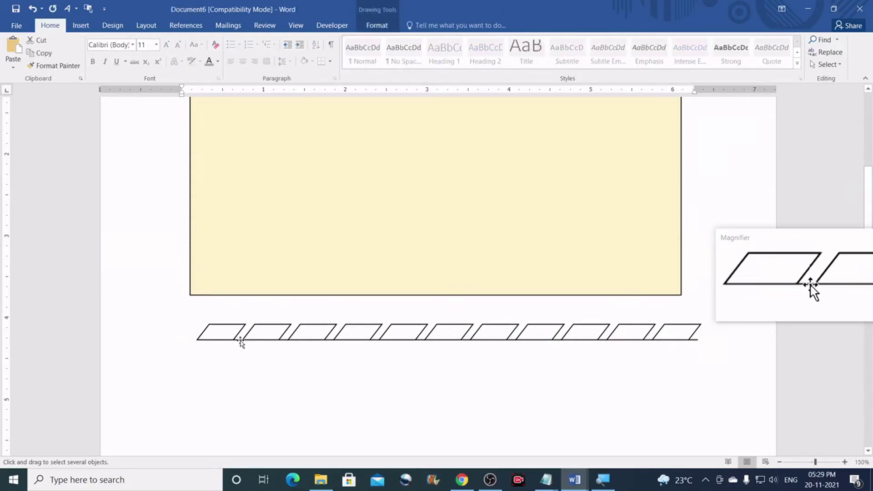
left_click(245, 353)
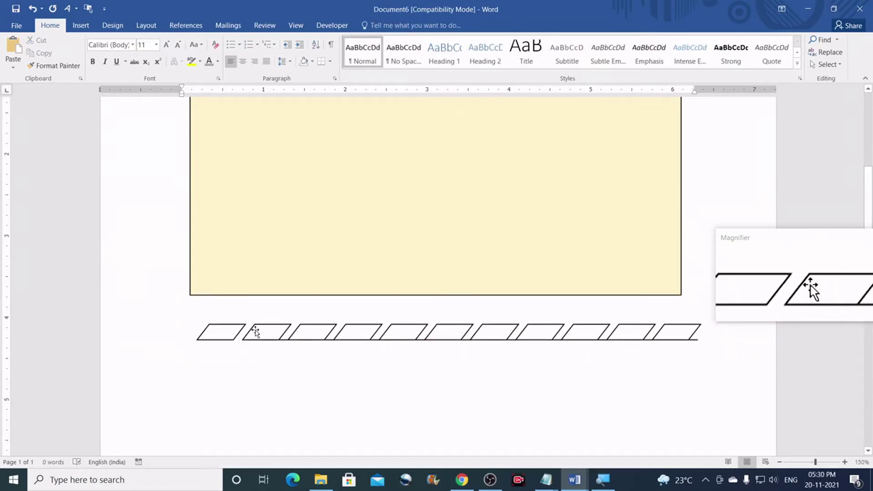
left_click(228, 333)
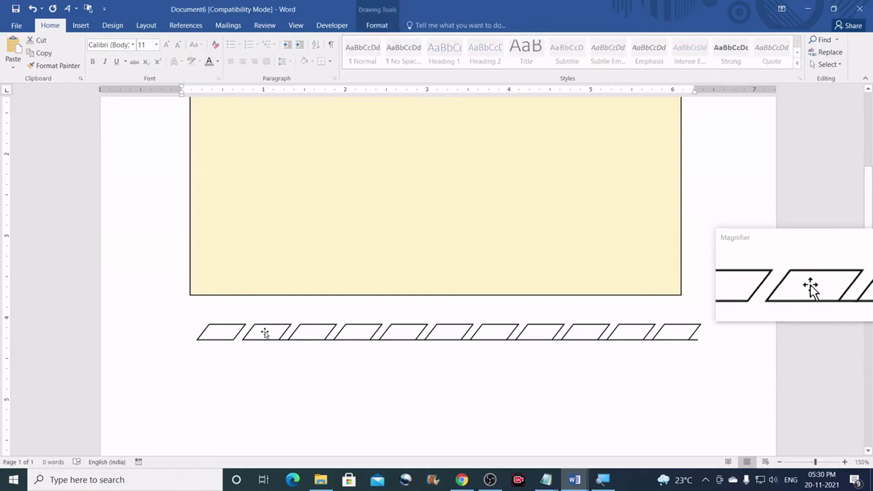
left_click(266, 345)
left_click(228, 331)
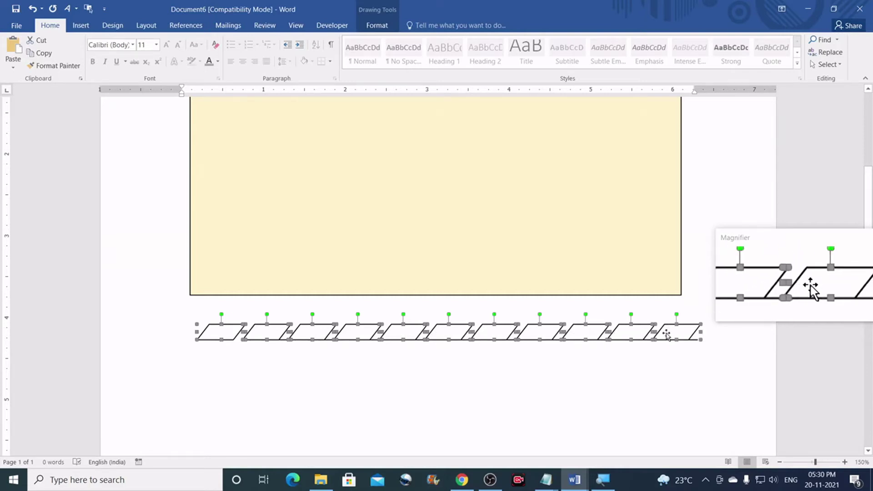
left_click_drag(669, 333, 663, 379)
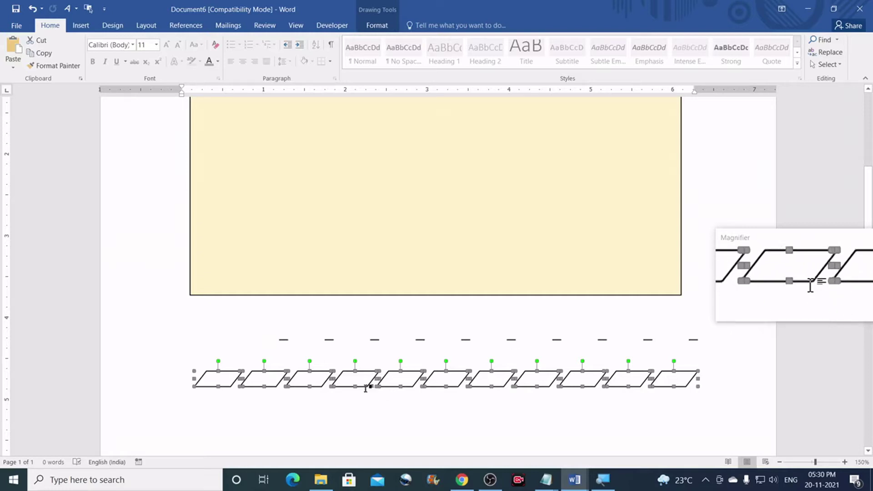
- Align the eleven selected parallelograms by their top edges and distribute them horizontally
left_click(376, 25)
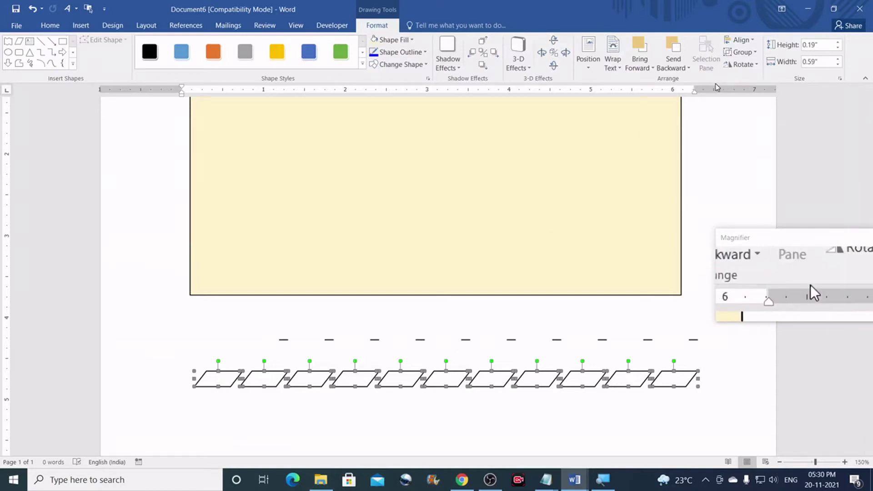
left_click(748, 45)
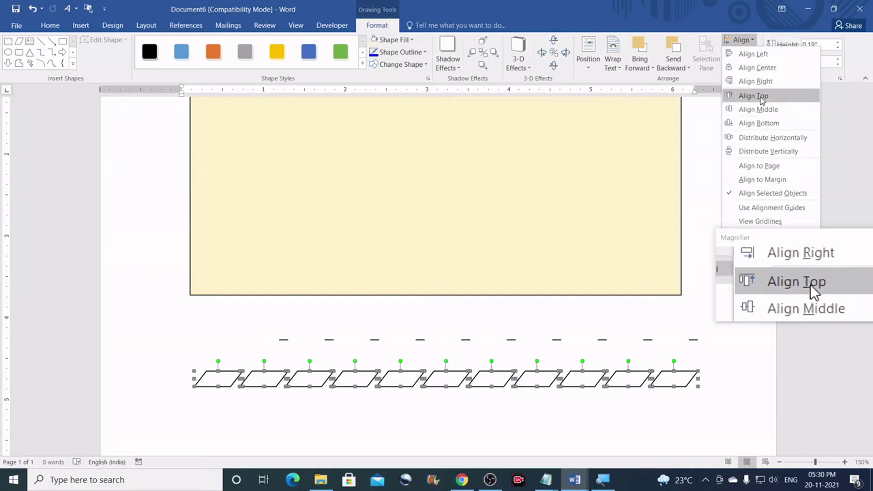
left_click(761, 97)
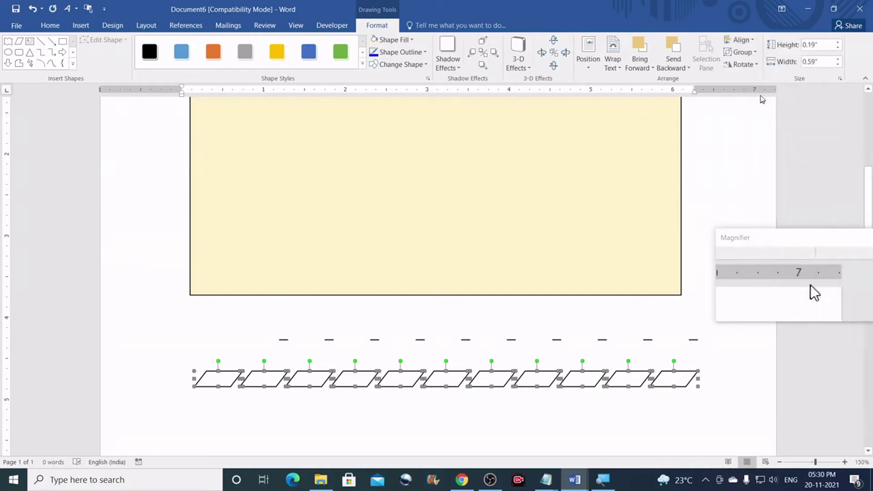
left_click(740, 40)
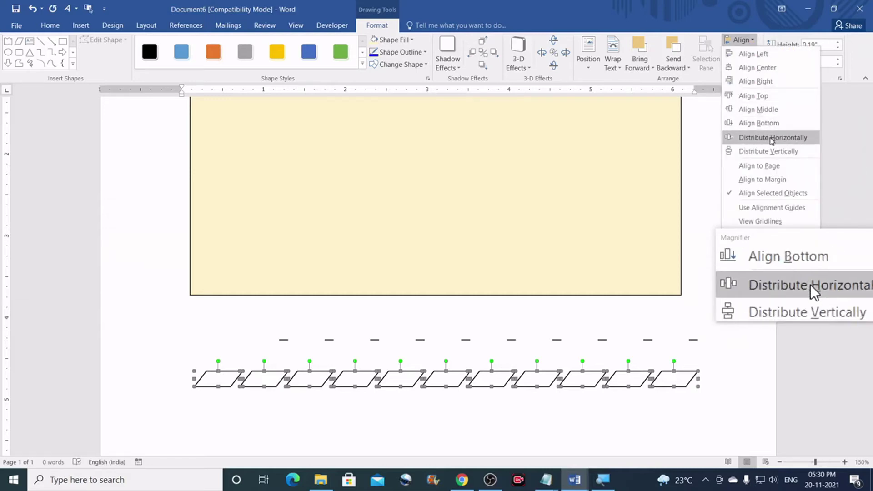
left_click(787, 139)
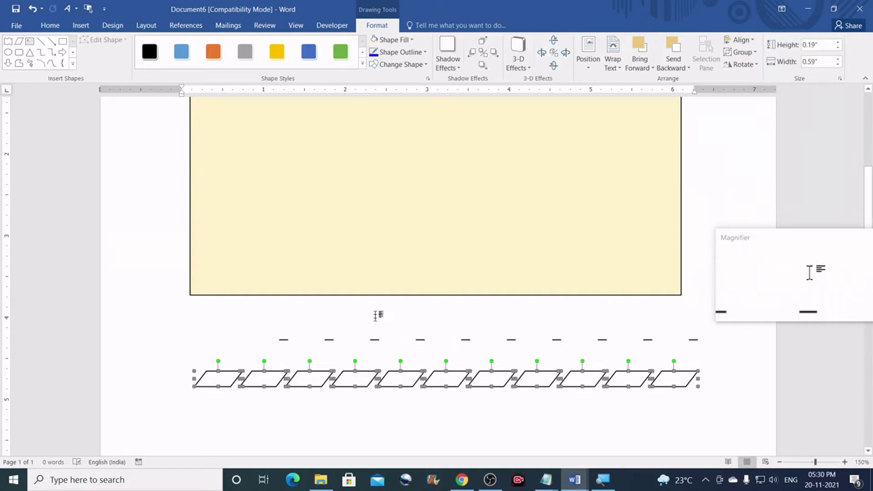
- Select the ten spacer lines above the parallelogram row and delete them
left_click(226, 333)
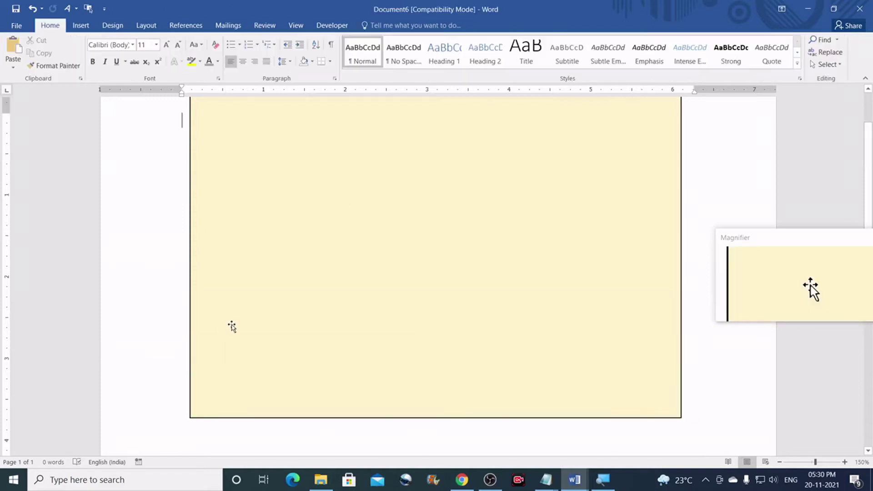
scroll(230, 325, "down", 4)
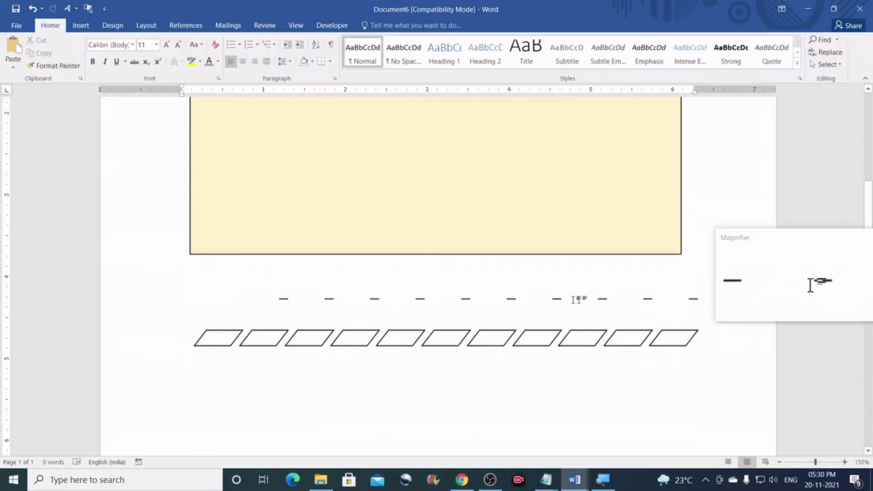
left_click(81, 28)
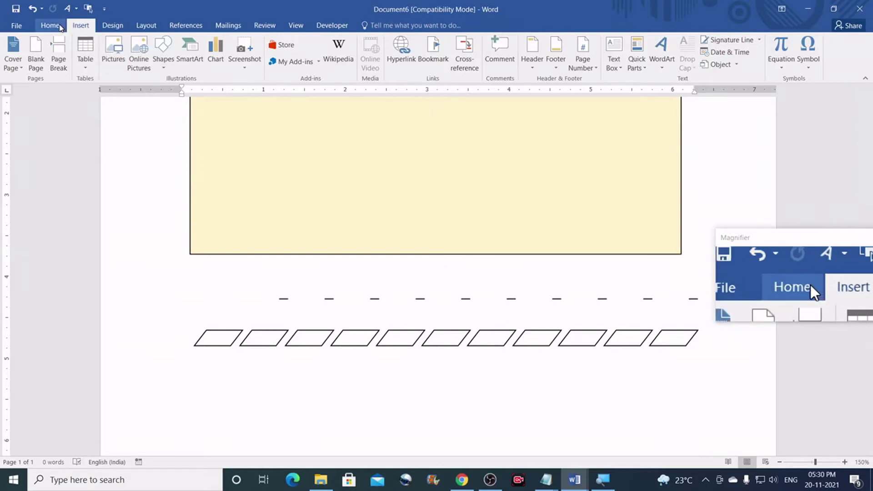
left_click(59, 27)
left_click(832, 68)
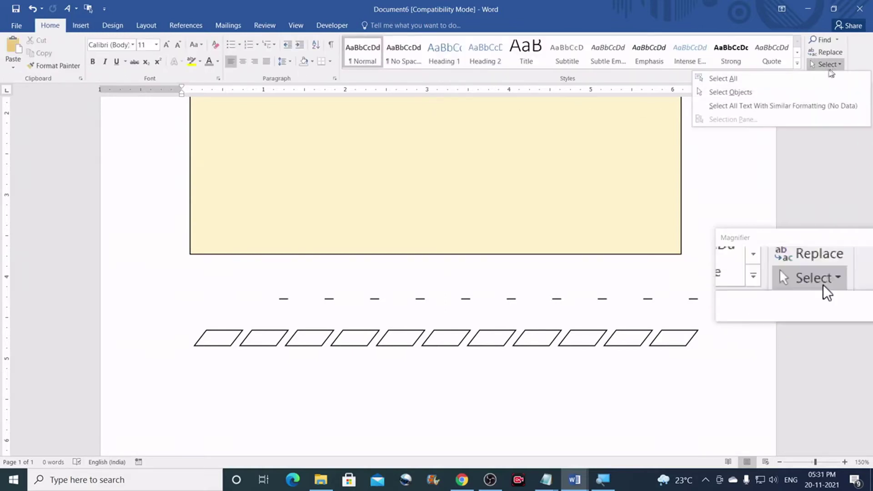
left_click(738, 92)
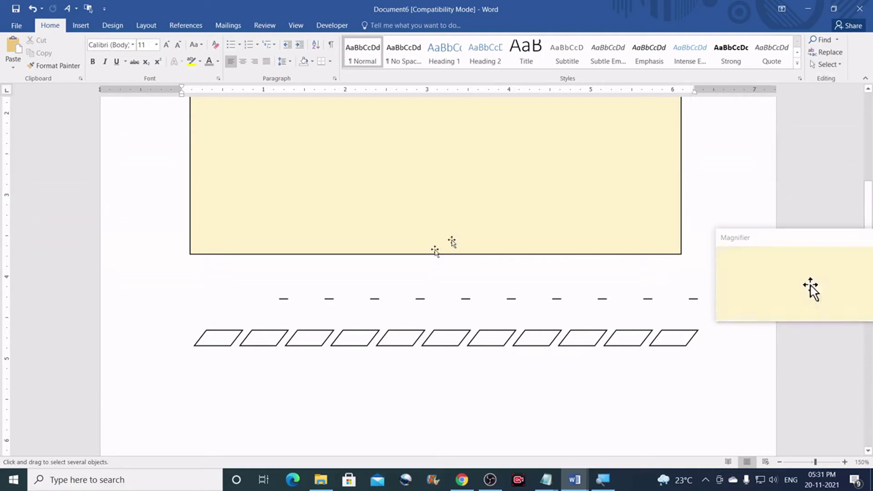
mouse_move(251, 282)
left_mouse_down()
mouse_move(504, 311)
mouse_move(708, 309)
left_mouse_up()
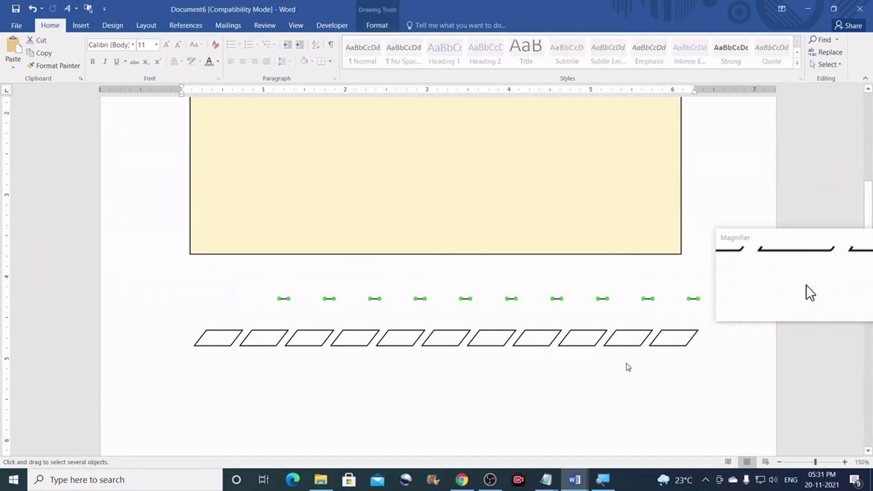
key("Delete")
key("ctrl+z")
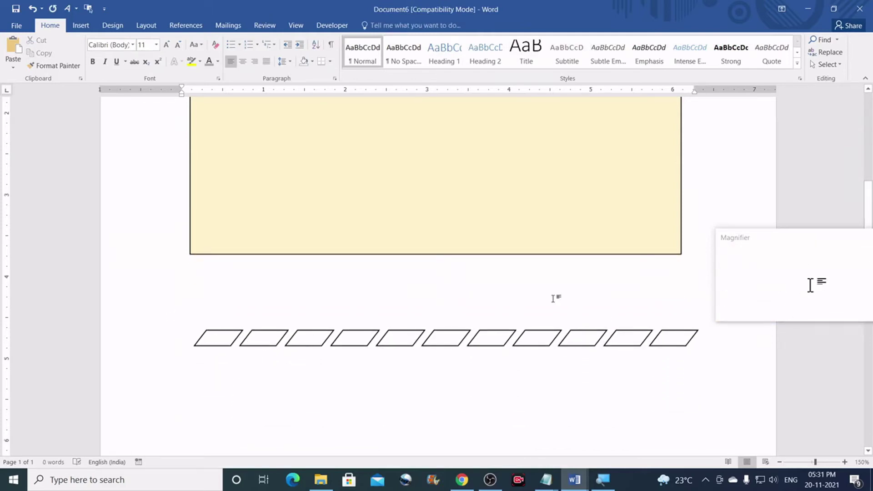
- Select all eleven parallelograms together and move the row up and to the left, closer beneath the cream rectangle
left_click(842, 68)
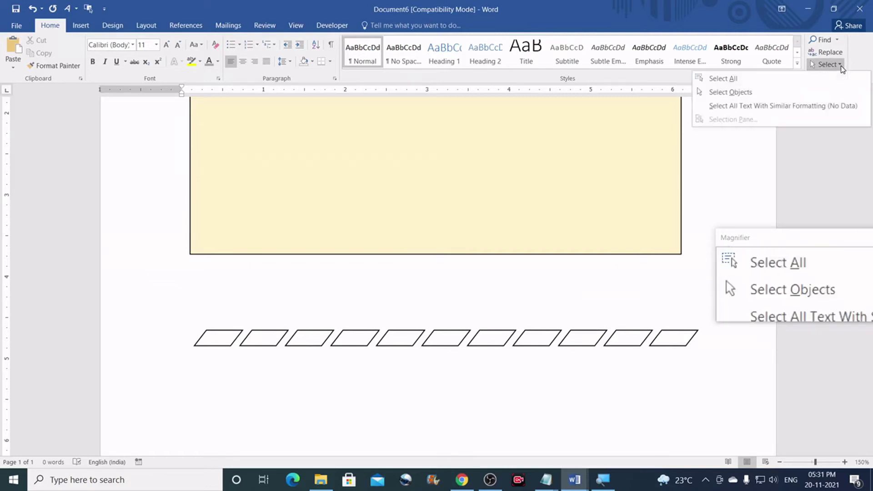
left_click(752, 93)
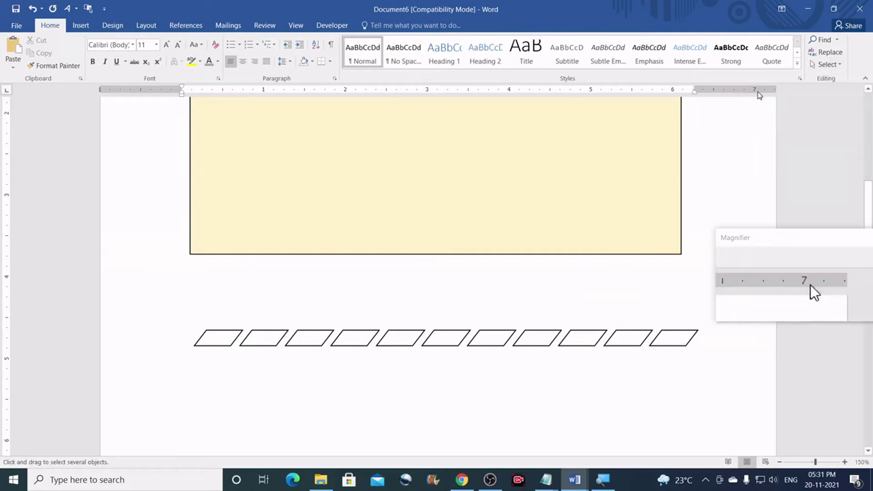
mouse_move(158, 316)
left_mouse_down()
mouse_move(238, 355)
mouse_move(623, 382)
mouse_move(704, 376)
left_mouse_up()
mouse_move(663, 340)
left_mouse_down()
mouse_move(640, 329)
mouse_move(628, 305)
left_mouse_up()
left_click(462, 292)
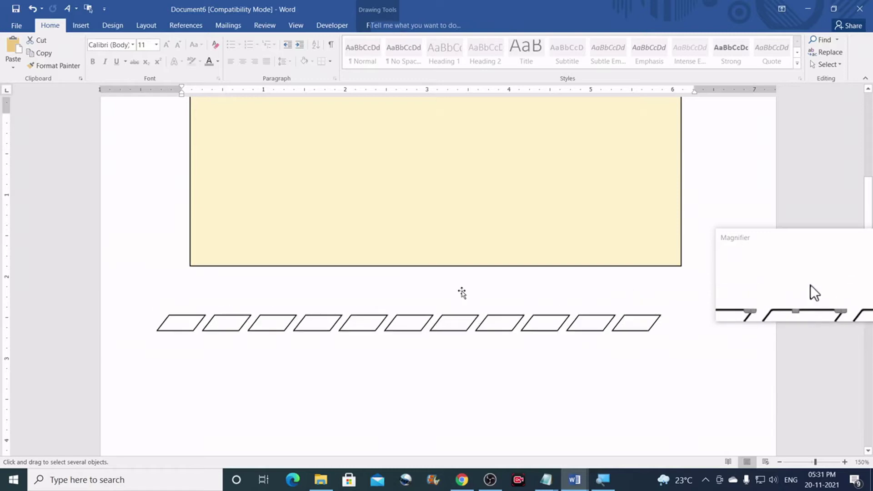
scroll(462, 292, "down", 5)
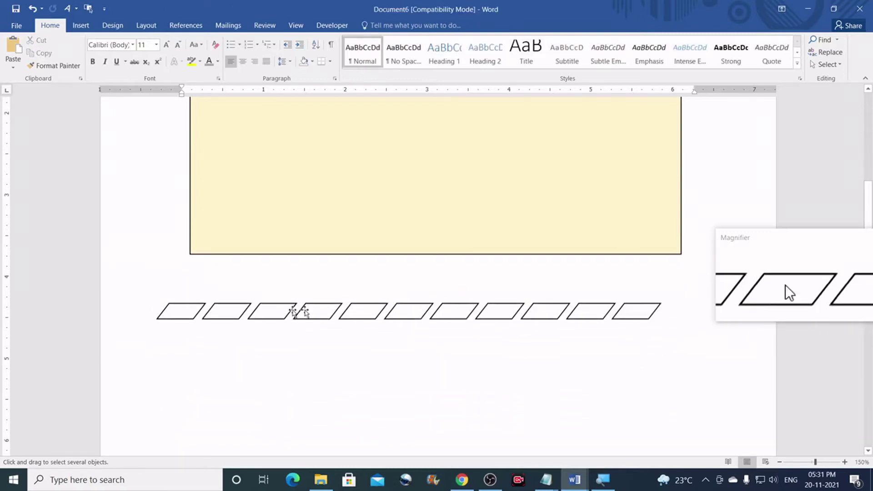
- Fill the first parallelogram with a dark blue theme colour and remove its outline
left_click(185, 314)
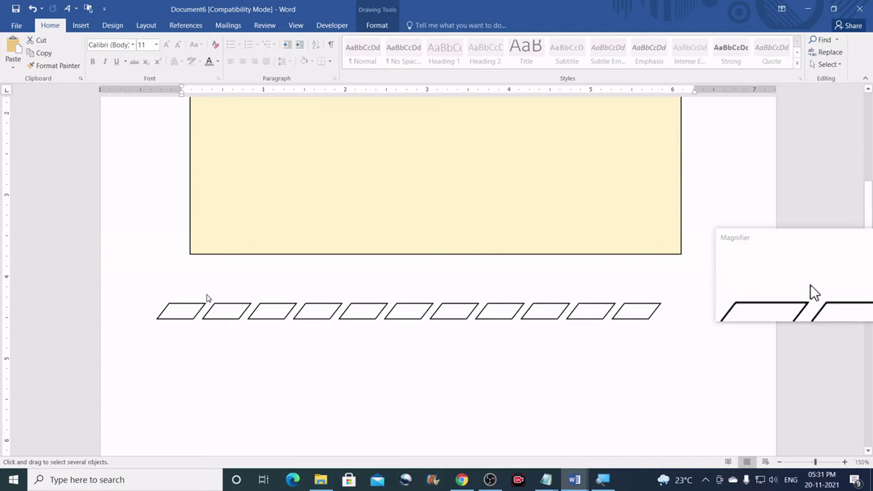
left_click(207, 296)
scroll(189, 304, "down", 1)
left_click(185, 275)
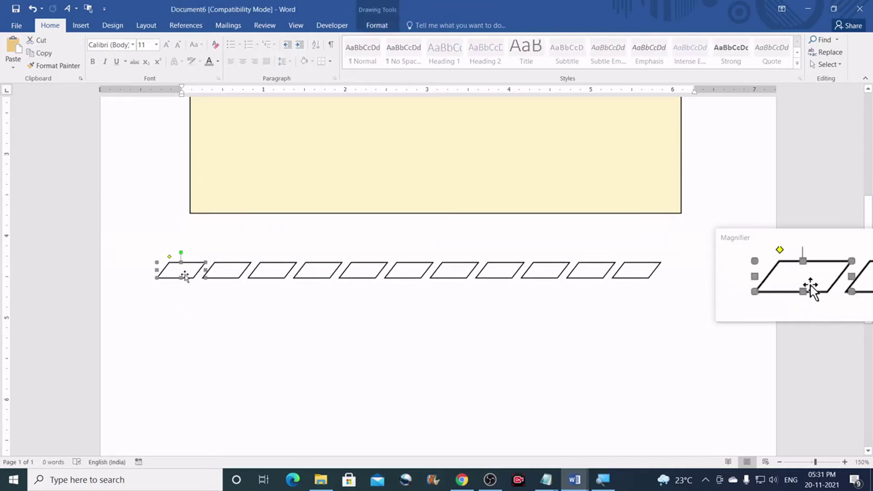
left_click(390, 28)
left_click(410, 40)
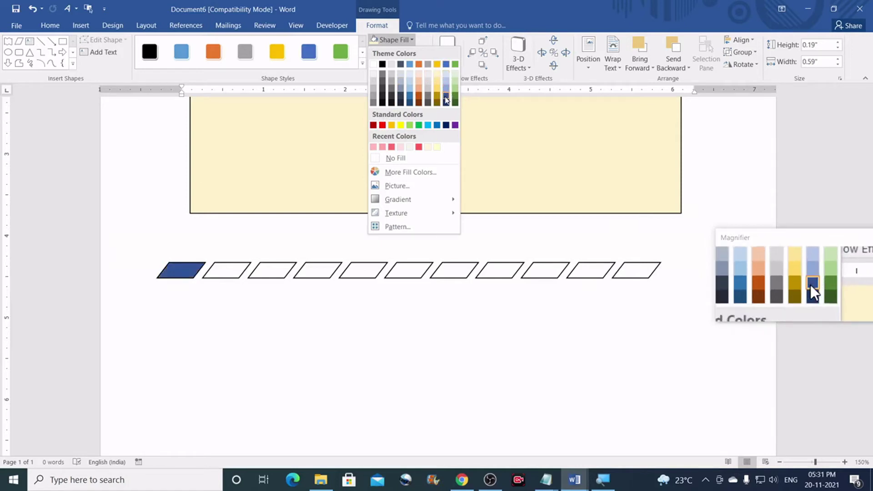
left_click(446, 100)
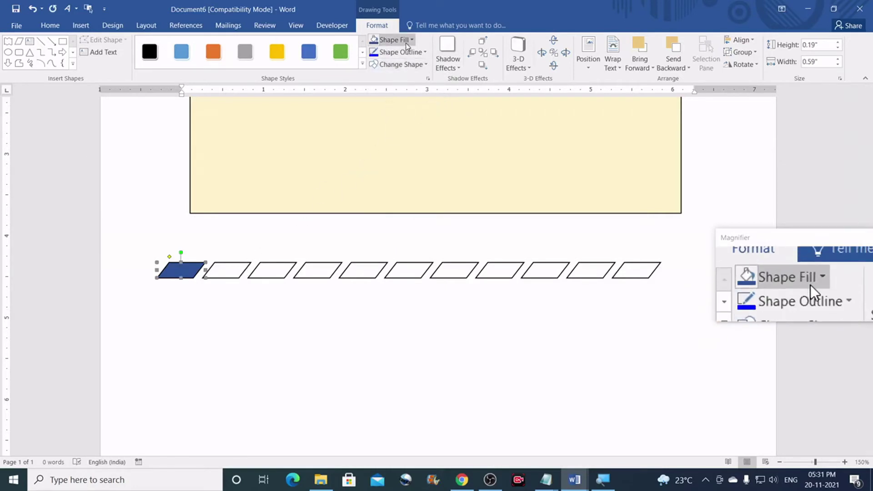
left_click(415, 54)
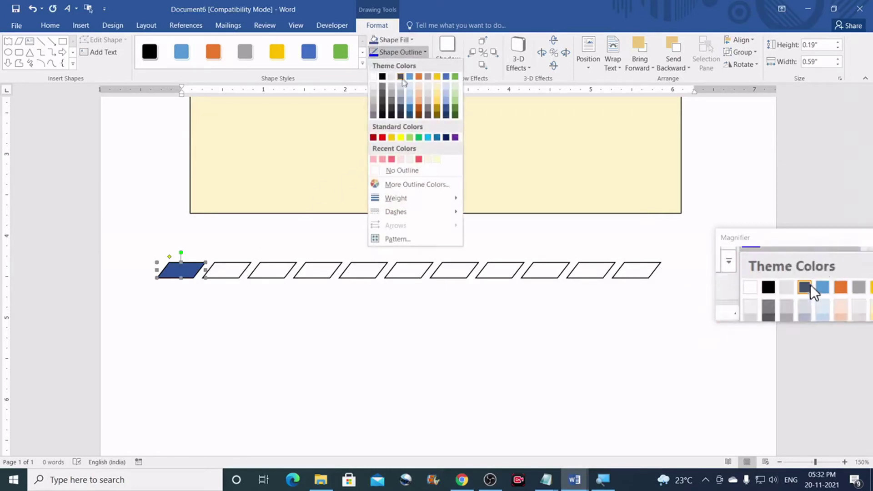
left_click(399, 172)
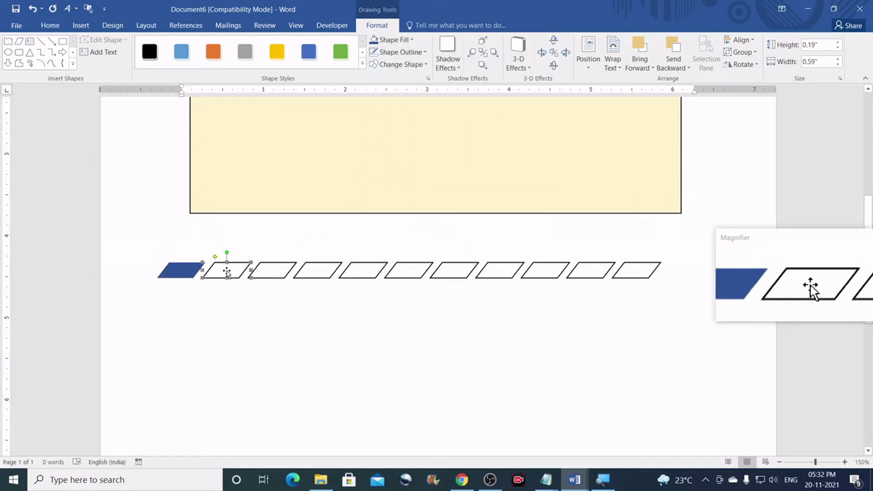
- Fill the second parallelogram with Dark Red and remove its outline
left_click(411, 40)
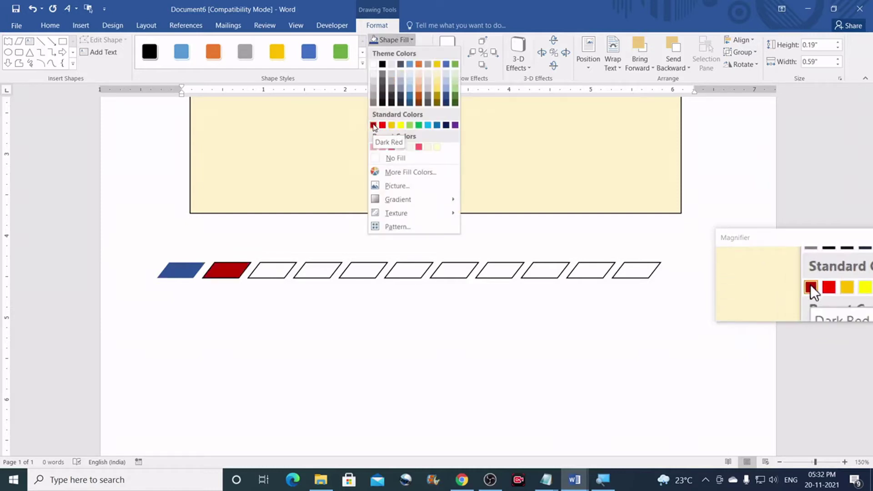
left_click(373, 125)
left_click(391, 53)
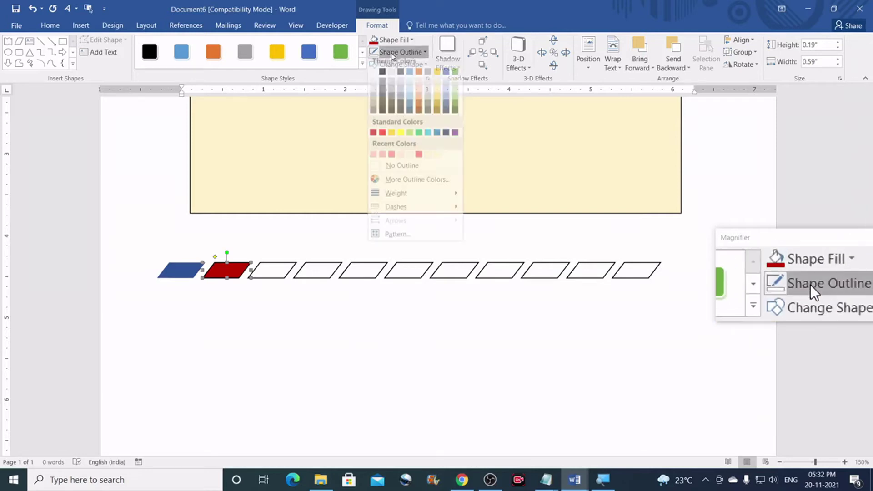
left_click(390, 171)
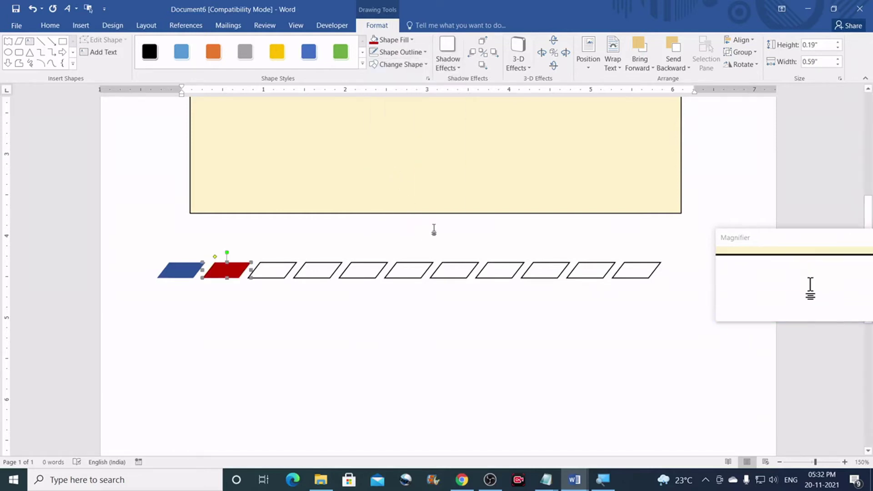
scroll(431, 230, "up", 5)
key("Escape")
- Change the first parallelogram's fill to the dark blue-gray theme colour
scroll(438, 225, "down", 5)
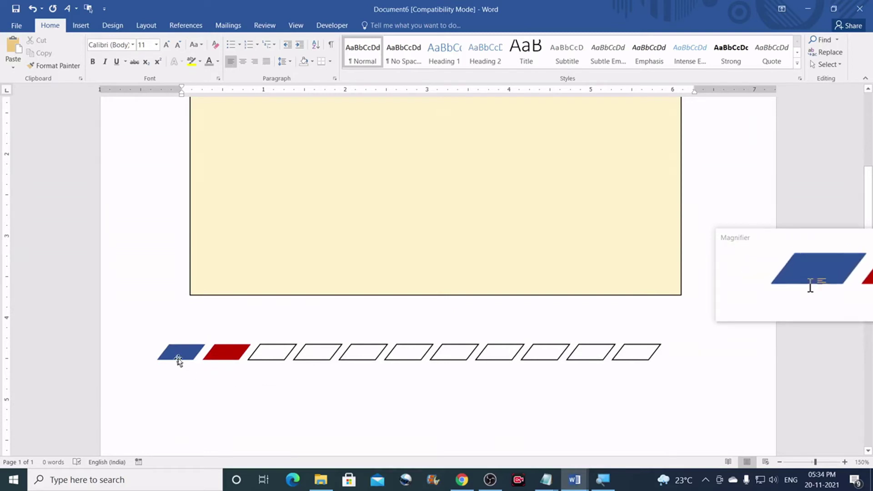
left_click(180, 354)
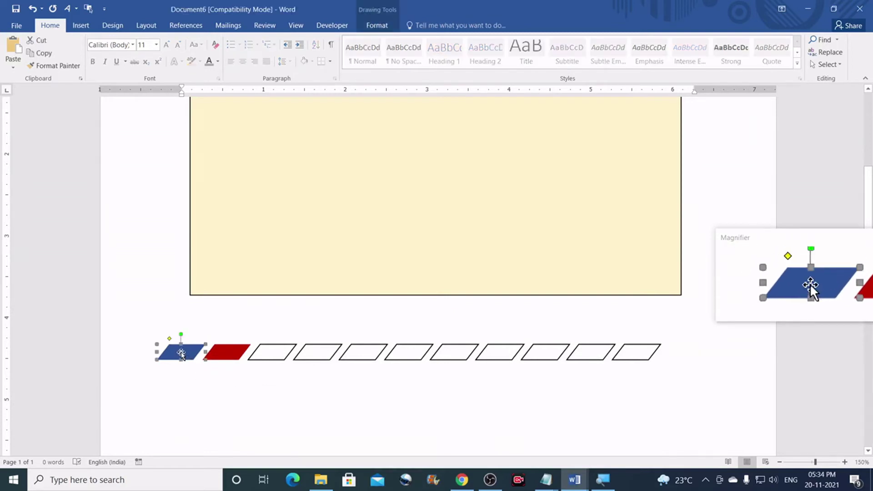
left_click(381, 27)
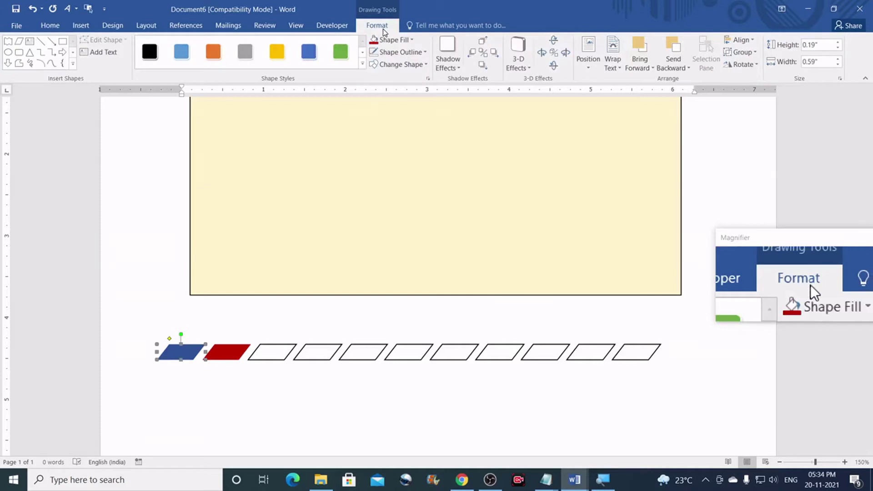
left_click(392, 40)
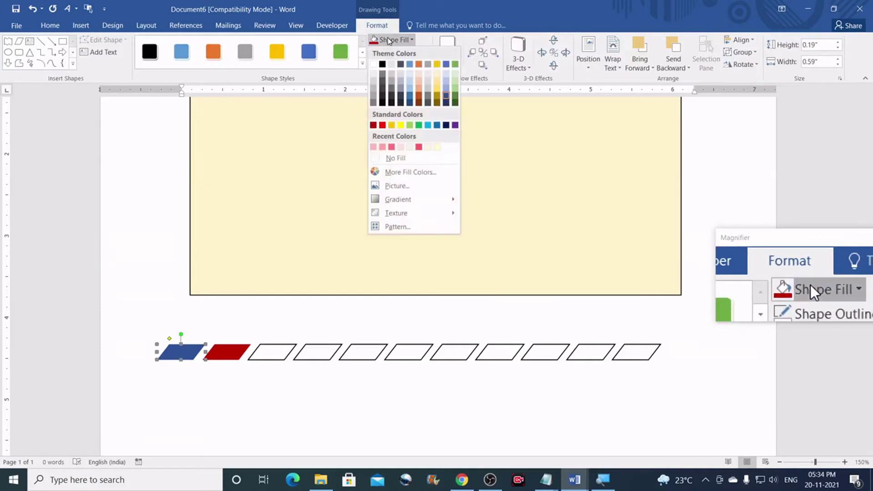
left_click(400, 65)
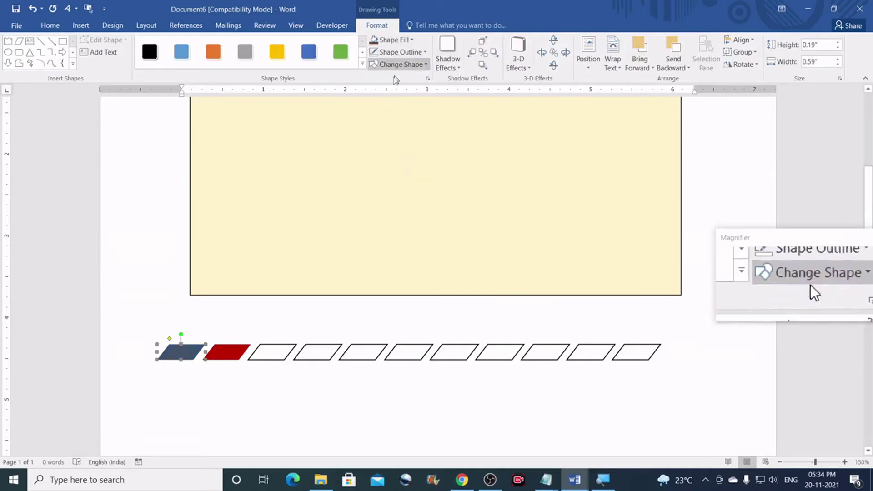
- Fill the third parallelogram with the same dark blue-gray theme colour and set it to No Outline
left_click(273, 356)
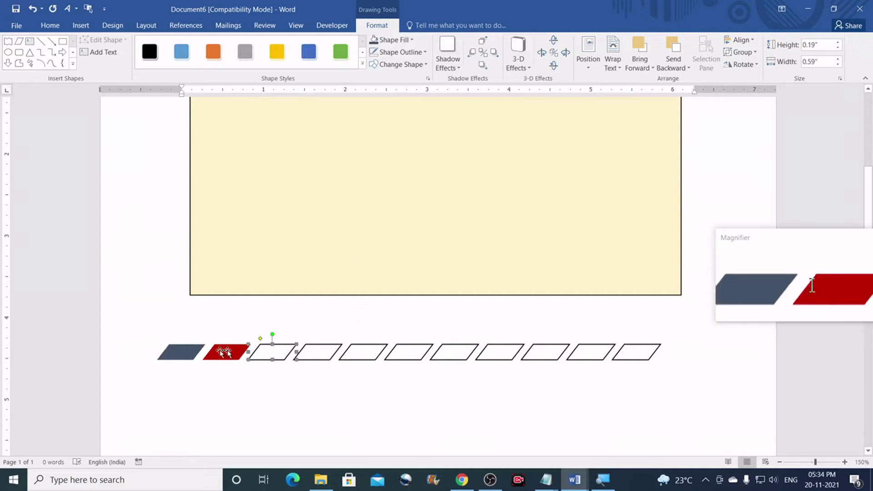
left_click(404, 41)
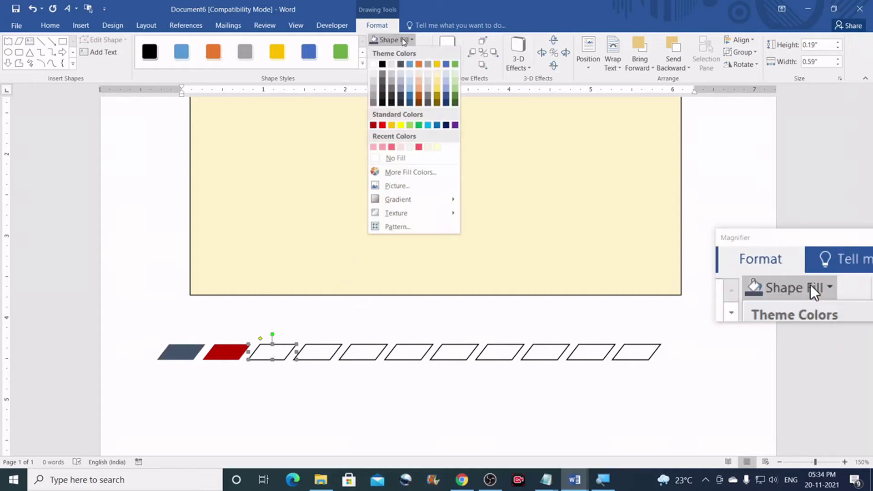
left_click(400, 64)
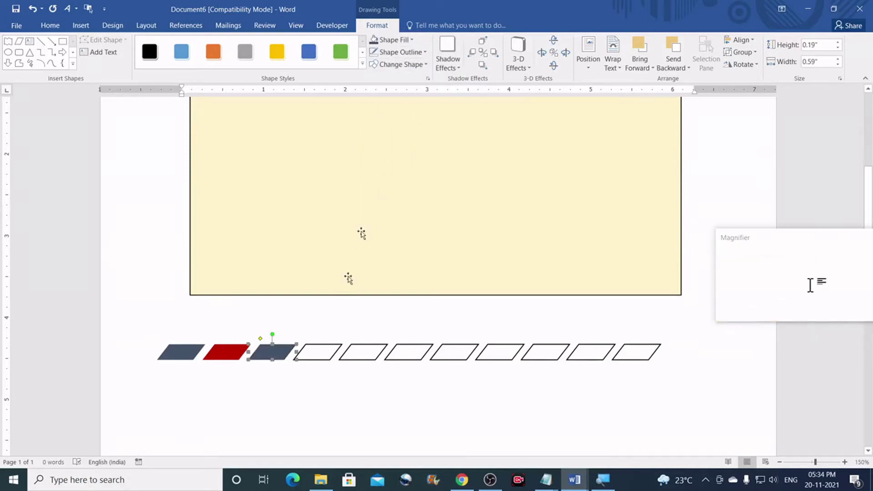
left_click(411, 53)
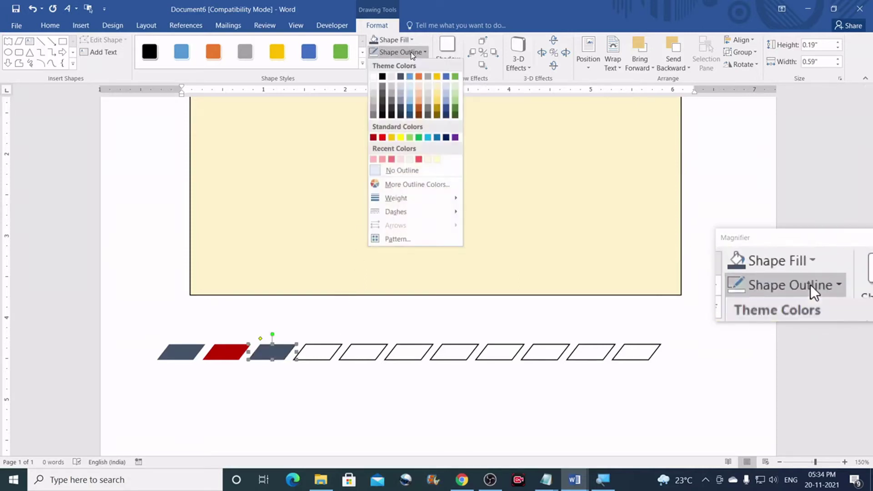
left_click(391, 170)
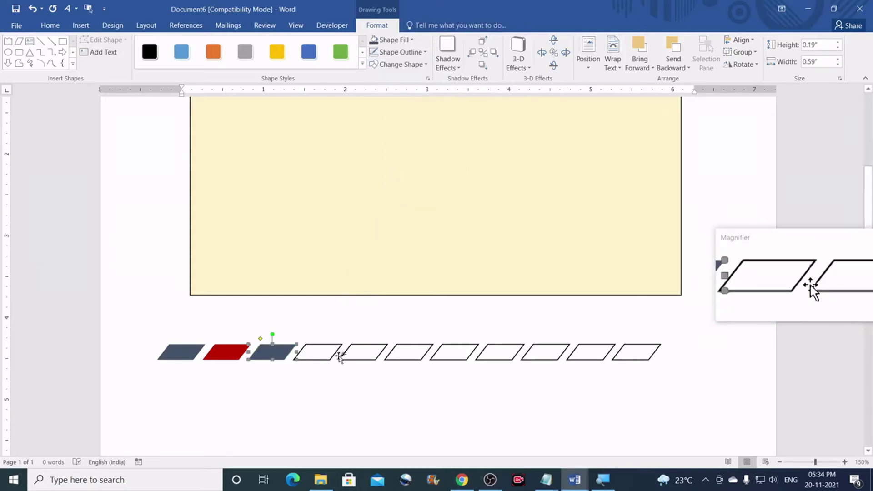
- Fill the fourth parallelogram with Dark Red and set it to No Outline
left_click(400, 41)
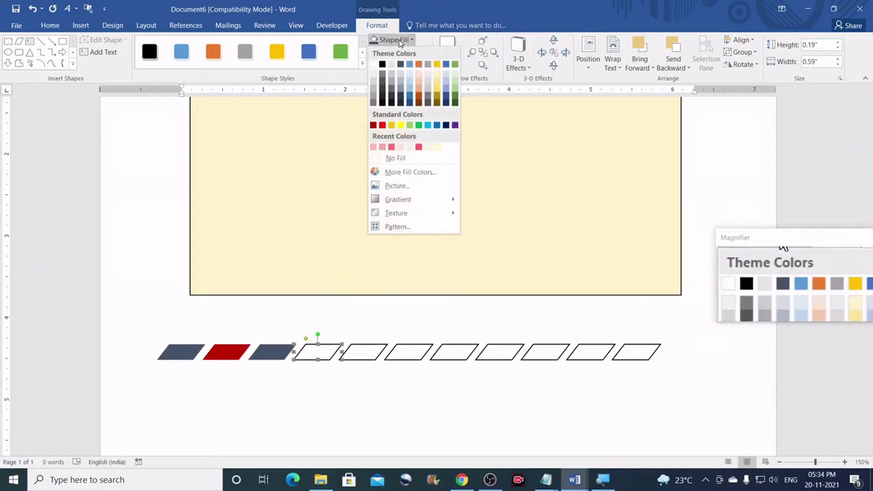
left_click(373, 125)
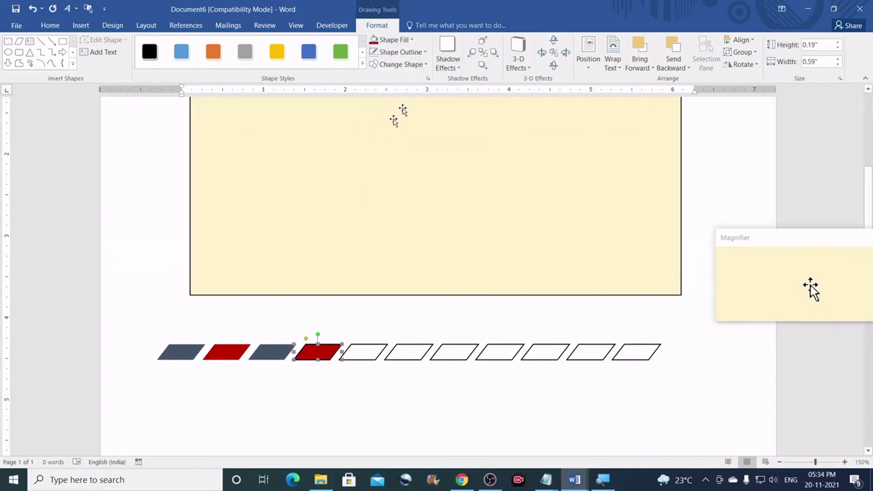
left_click(400, 52)
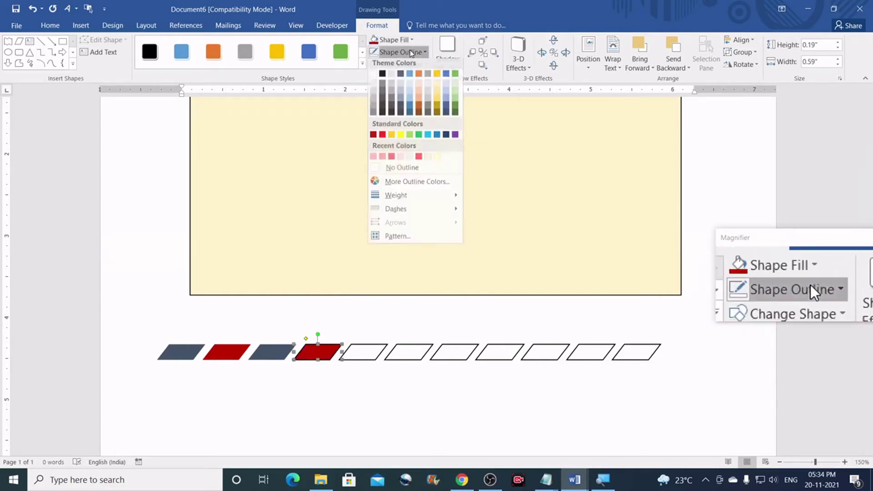
left_click(396, 170)
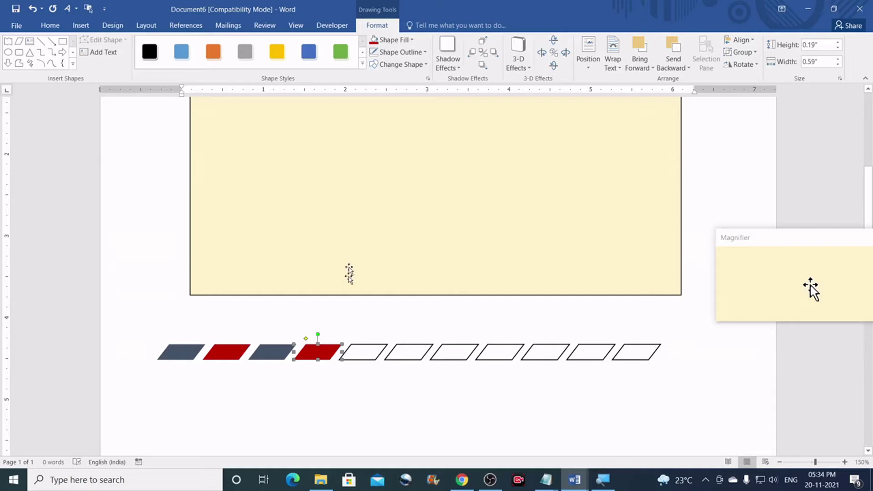
- Copy the third parallelogram's blue-gray, no-outline formatting to the fifth parallelogram with Format Painter
left_click(363, 357)
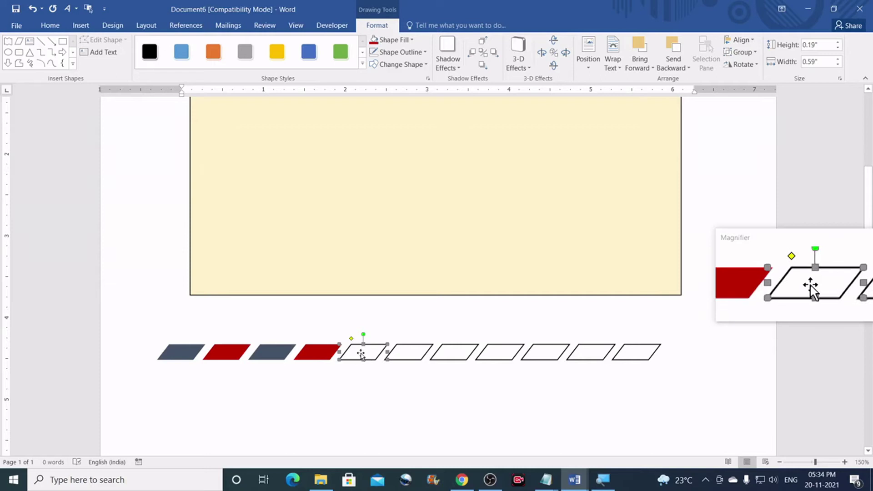
left_click(335, 353)
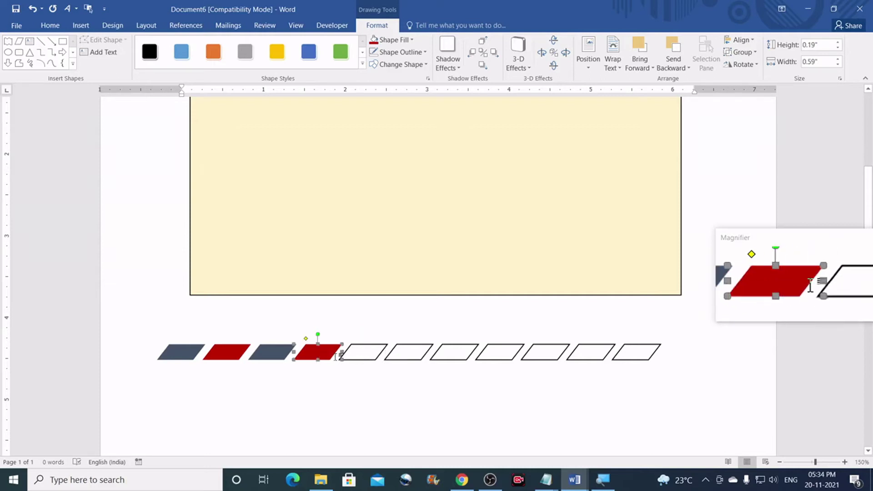
left_click(285, 355)
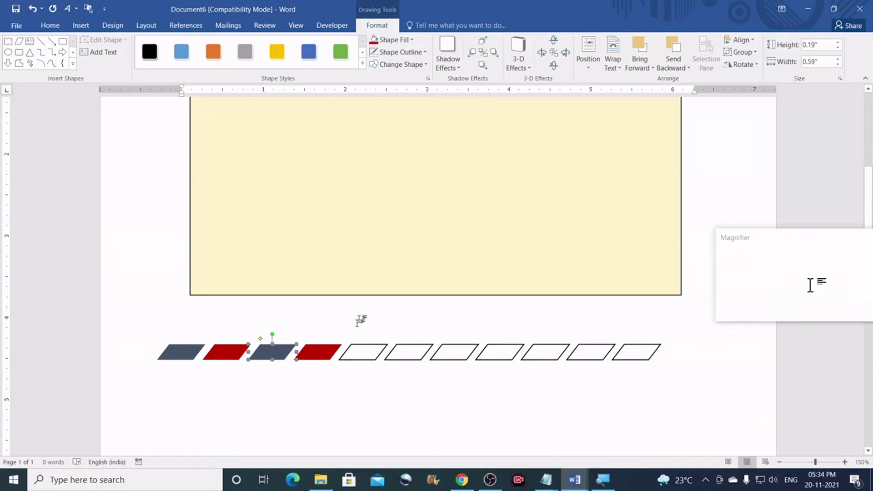
left_click(46, 27)
left_click(47, 67)
left_click(364, 354)
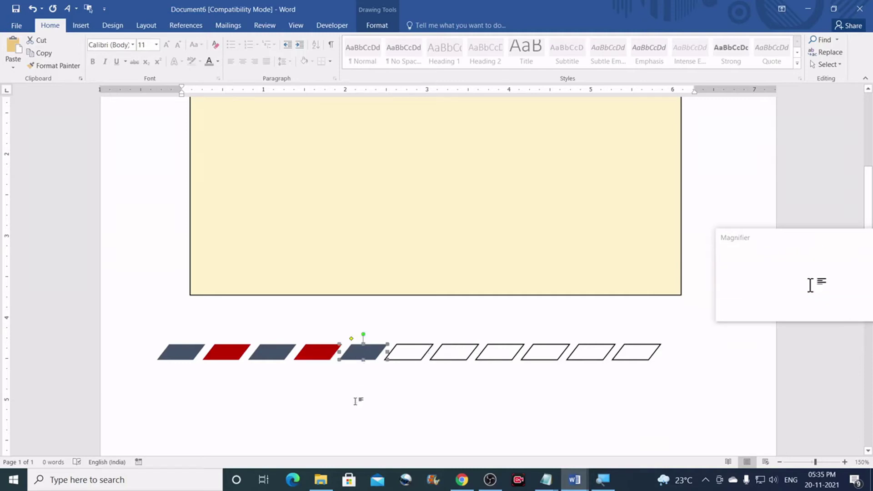
- Apply the fifth parallelogram's blue-gray formatting to the seventh, ninth and eleventh parallelograms with Format Painter
left_click(62, 68)
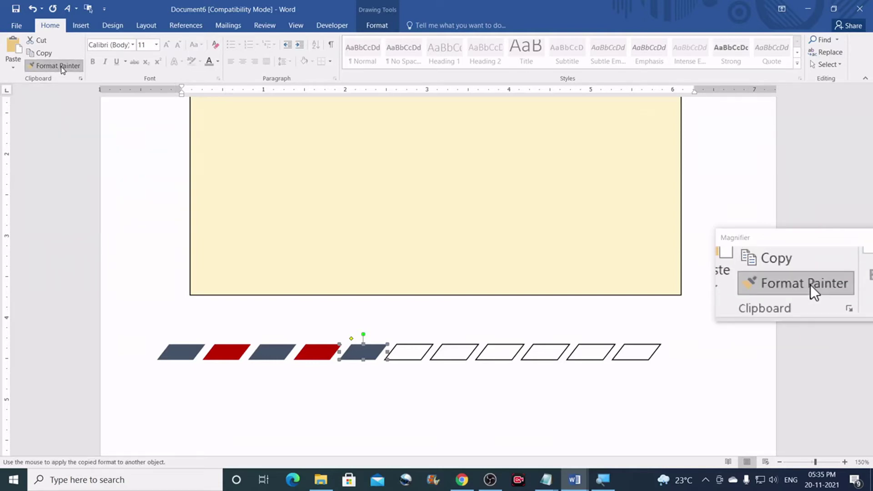
left_click(460, 352)
left_click(542, 351)
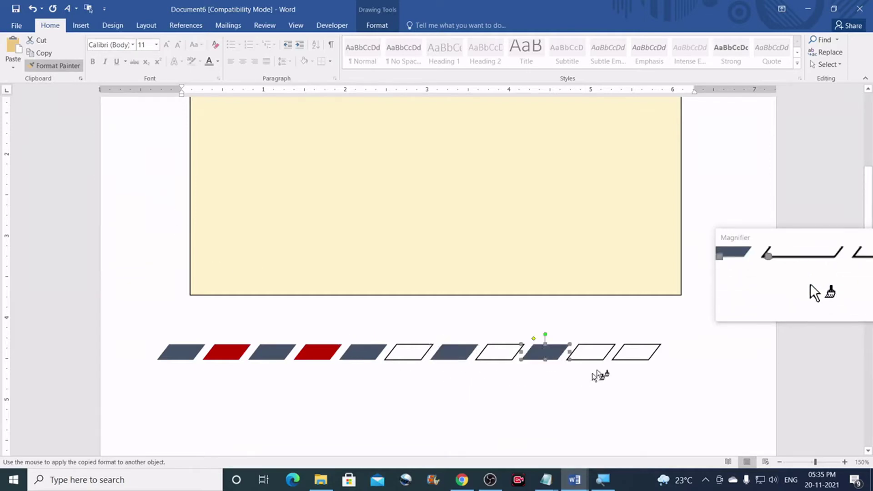
left_click(634, 352)
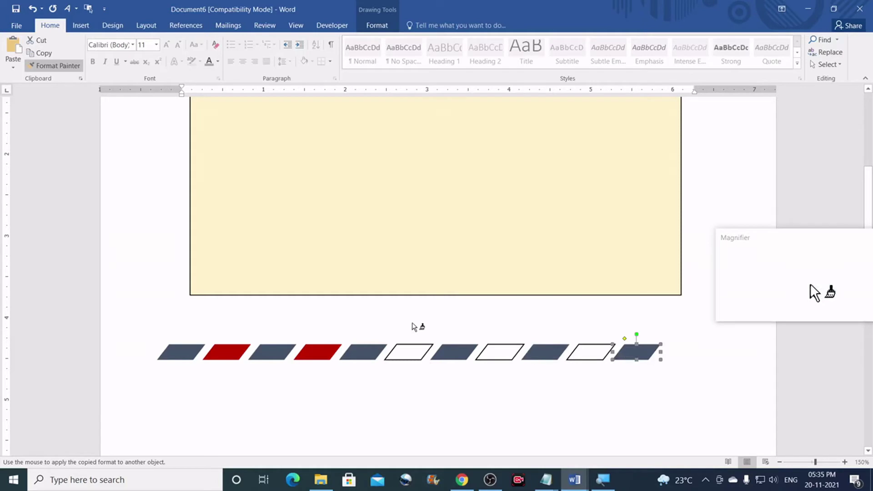
key("Escape")
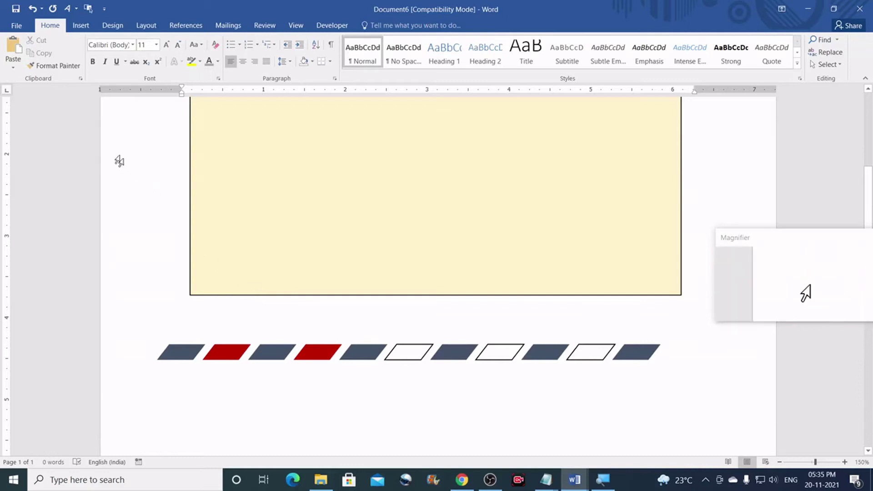
- Apply the fourth parallelogram's dark red formatting to the sixth, eighth and tenth parallelograms with Format Painter
left_click(321, 355)
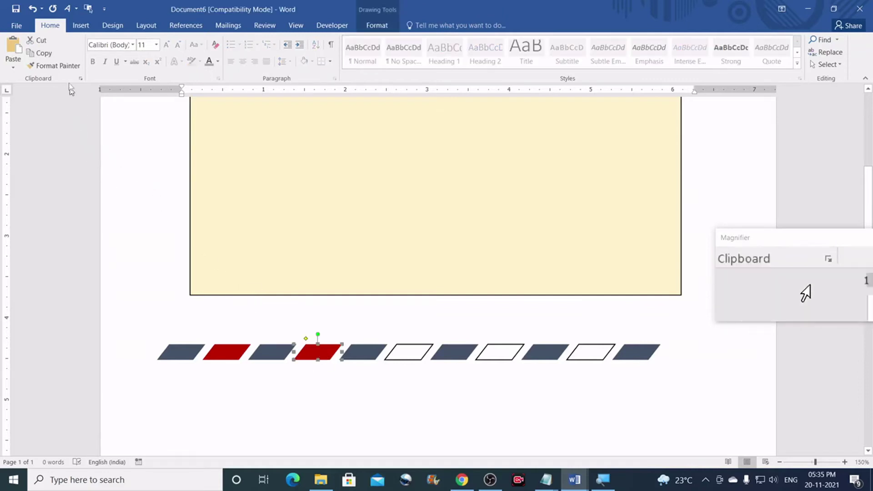
left_click(63, 69)
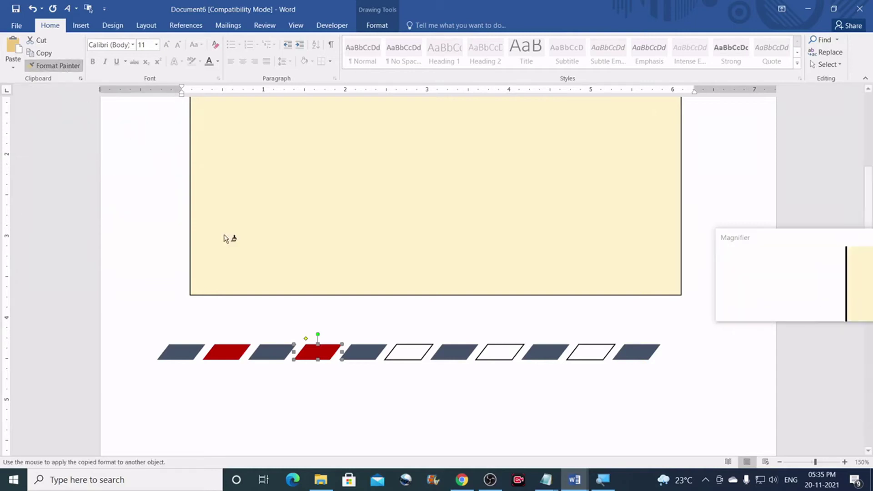
left_click(413, 352)
left_click(500, 353)
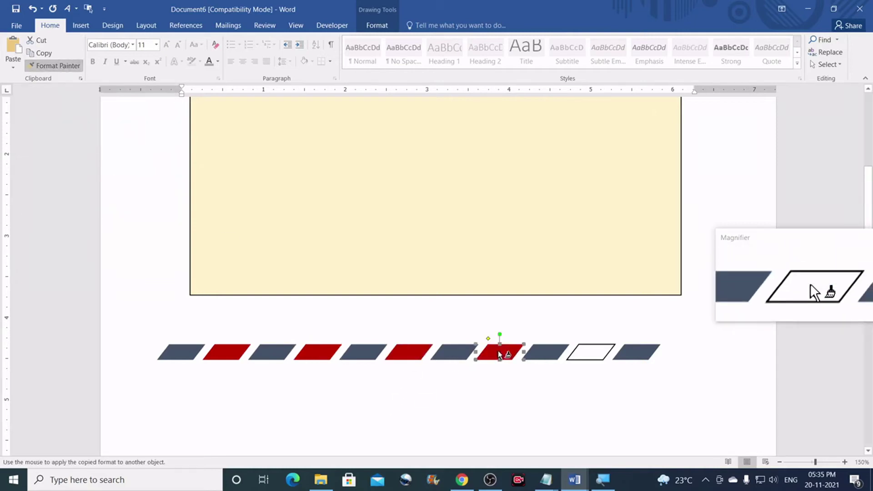
left_click(585, 351)
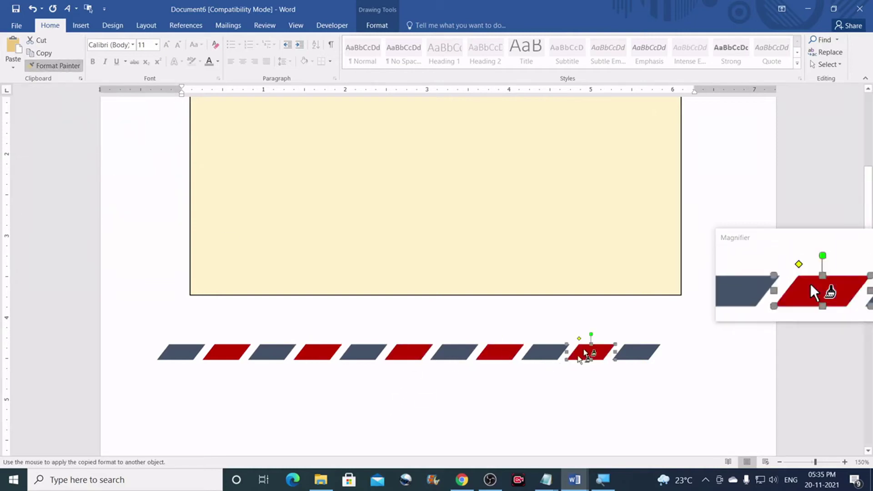
left_click(386, 322)
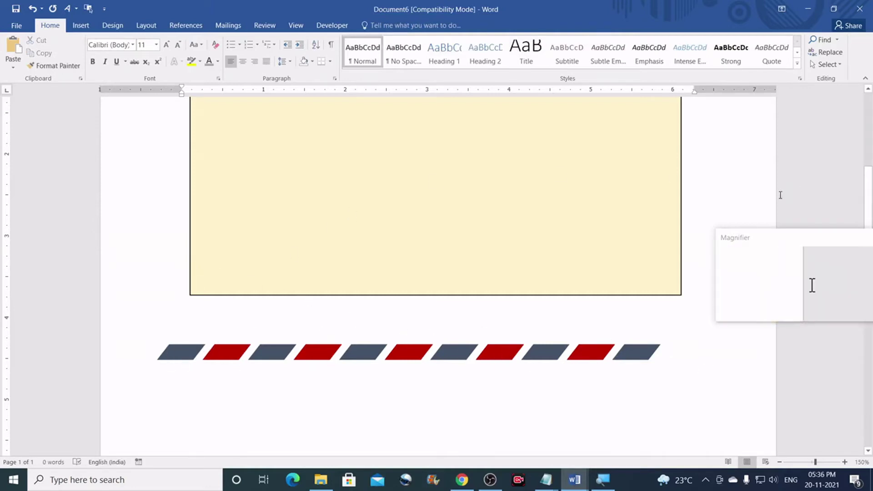
- Select all eleven coloured parallelograms as objects and group them into one stripe
left_click(839, 66)
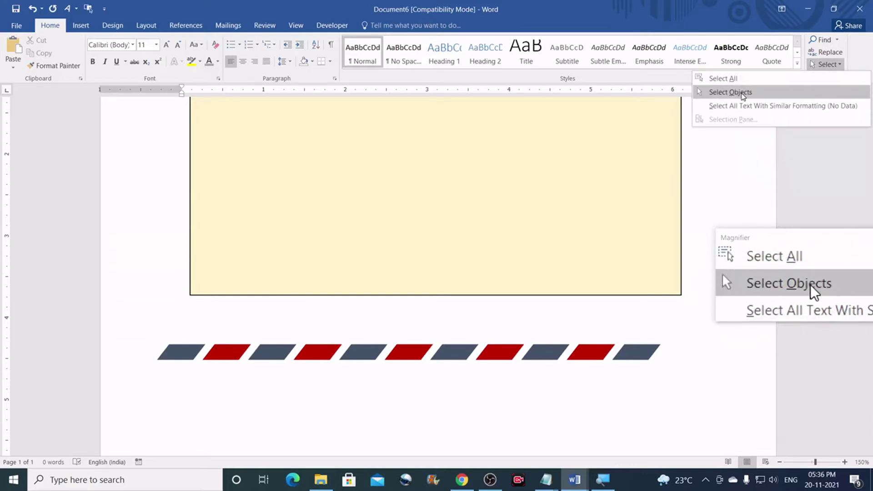
left_click(742, 93)
mouse_move(142, 330)
left_mouse_down()
mouse_move(269, 375)
mouse_move(574, 397)
mouse_move(706, 388)
mouse_move(687, 394)
left_mouse_up()
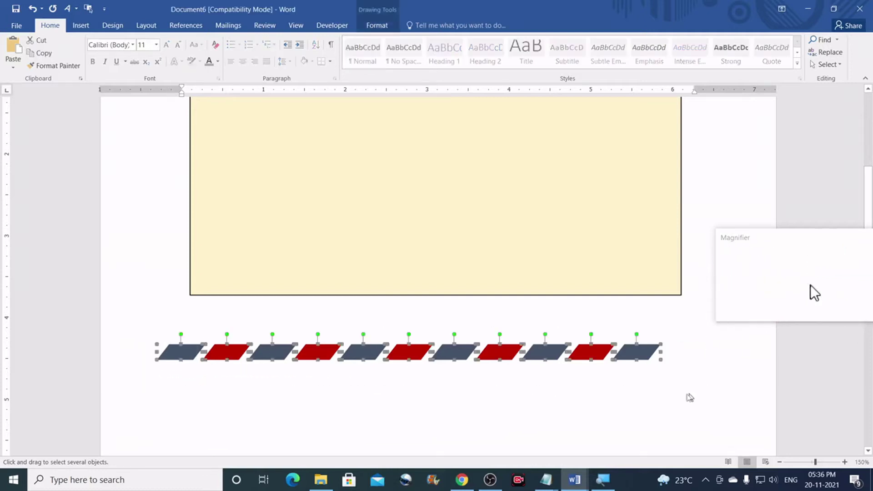
left_click(385, 27)
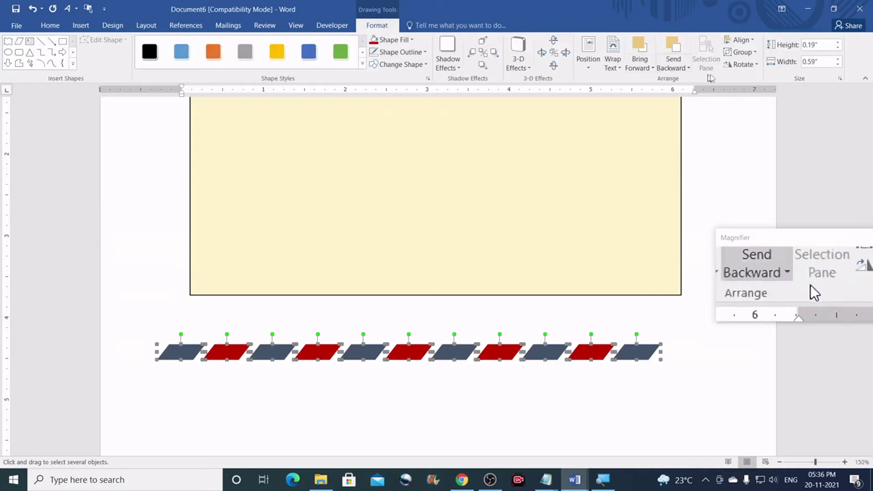
left_click(754, 52)
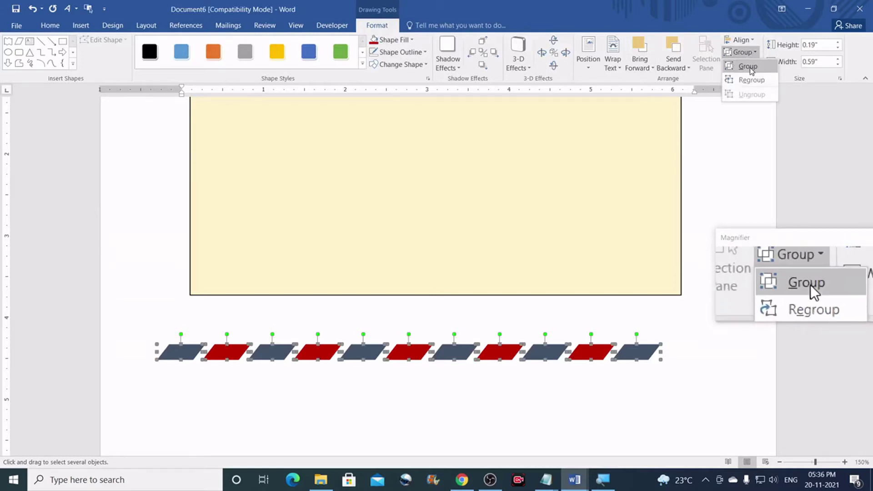
left_click(750, 69)
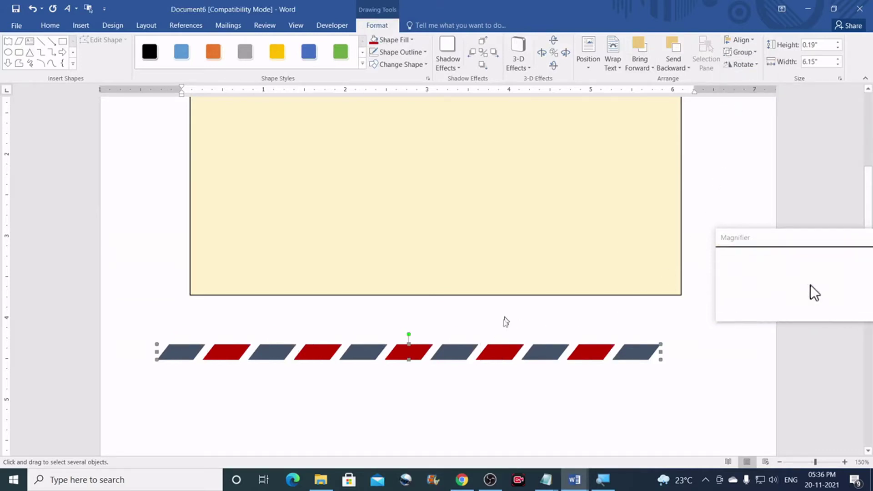
left_click(474, 325)
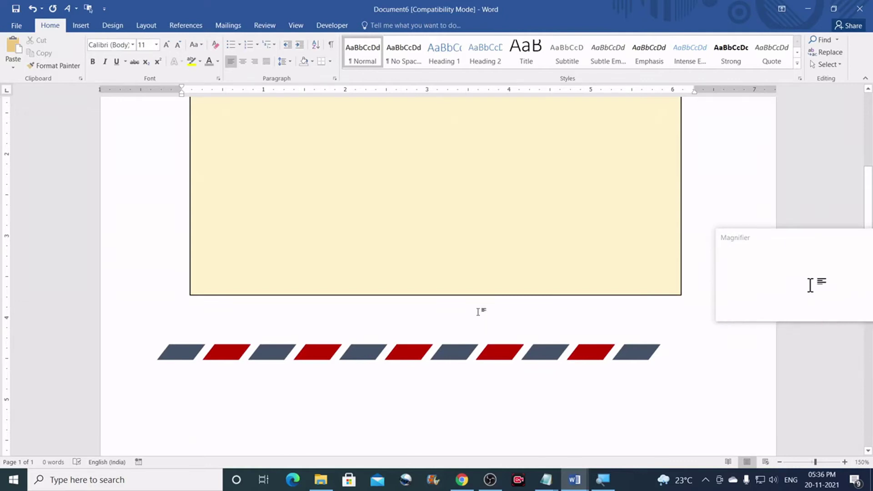
- Move the grouped stripe onto the postcard's bottom edge and nudge it so it starts at the rectangle's left edge
left_click_drag(457, 351, 492, 285)
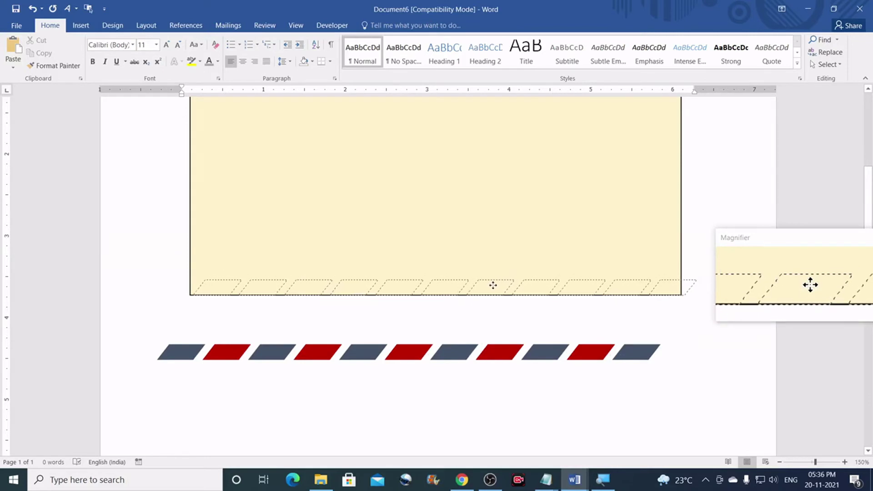
left_click_drag(492, 285, 493, 285)
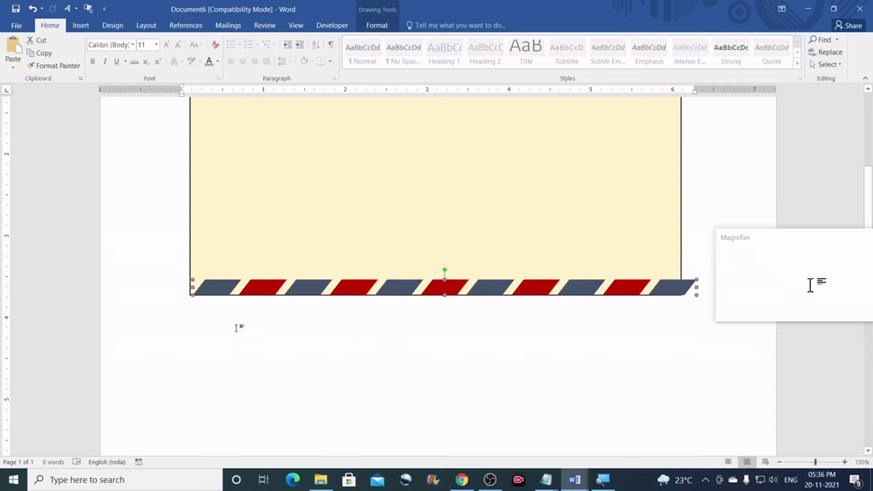
key("ctrl+Left")
key("ctrl+Left")
key("ctrl+Left")
key("ctrl+Left")
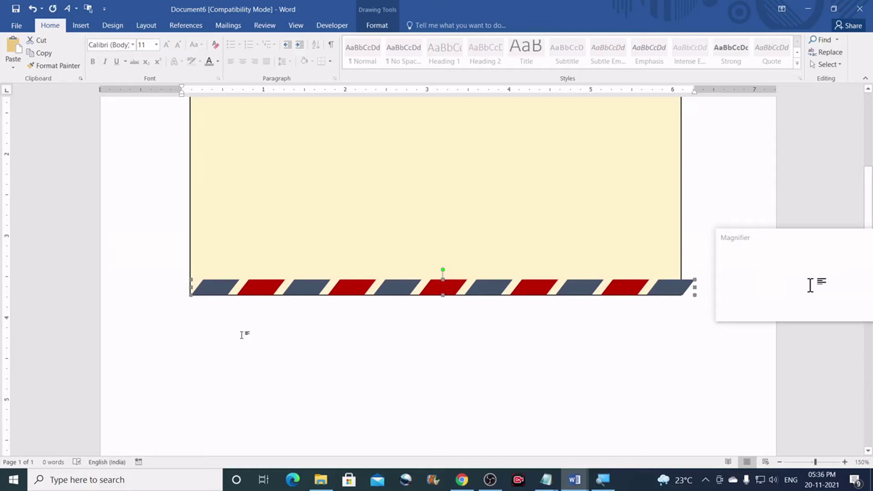
key("ctrl+Right")
key("ctrl+Left")
left_click(249, 330)
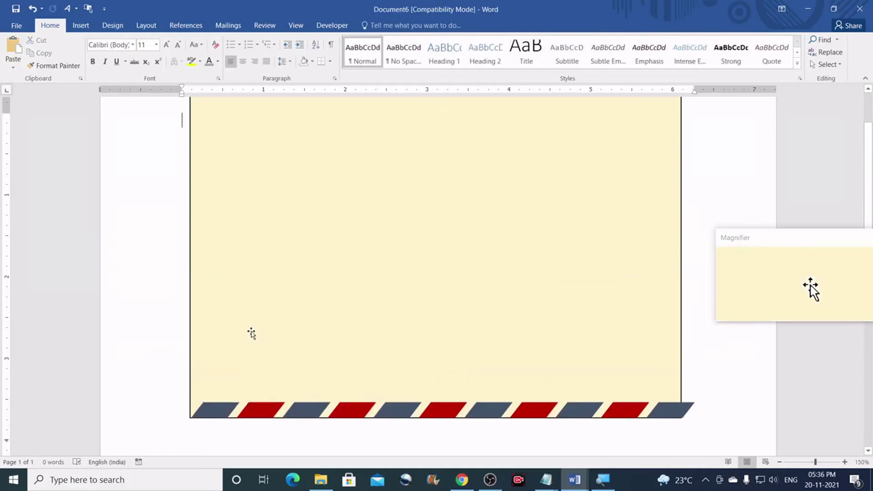
- Duplicate the bottom stripe into the middle of the postcard and flip the copy vertically
left_click(228, 410)
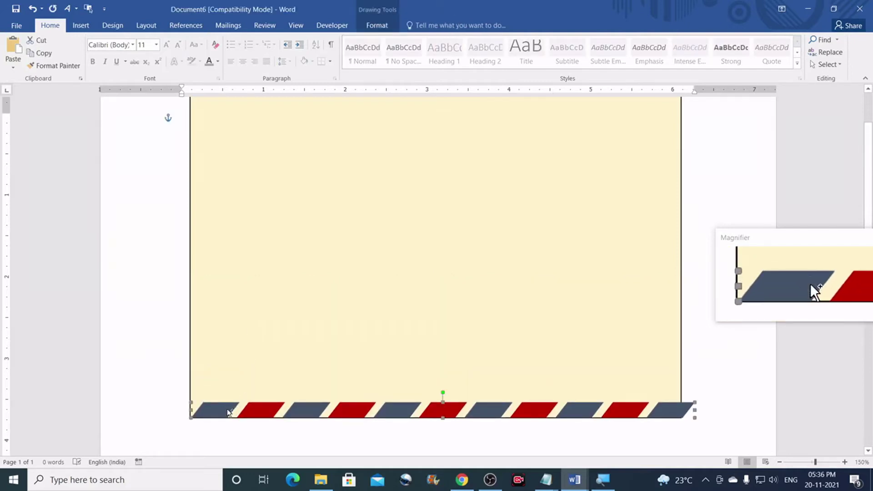
left_click_drag(229, 411, 268, 260)
scroll(285, 320, "up", 3)
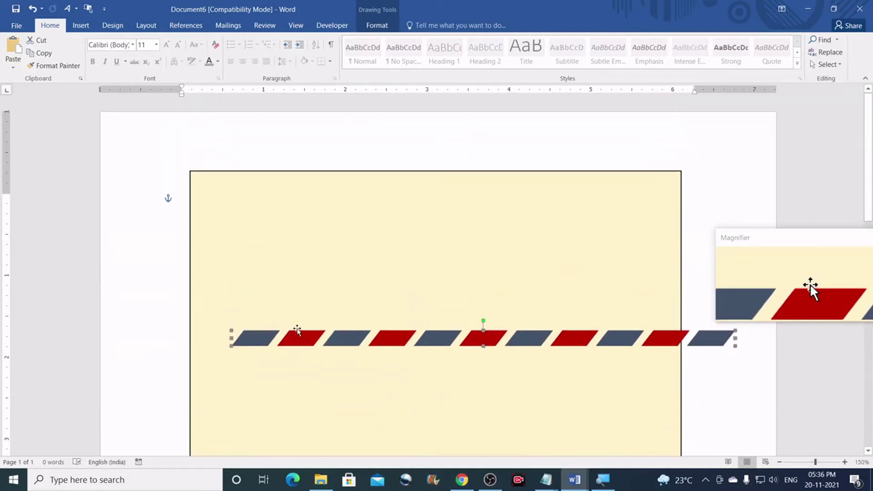
scroll(298, 328, "down", 5)
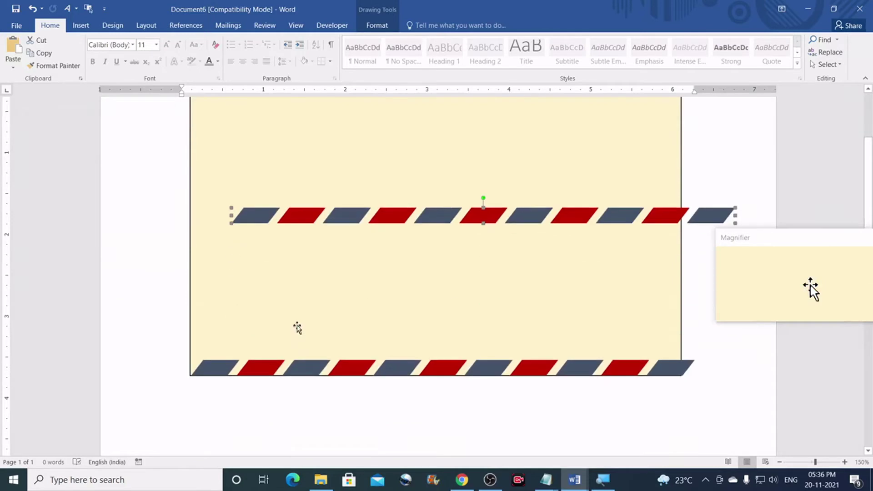
left_click(384, 26)
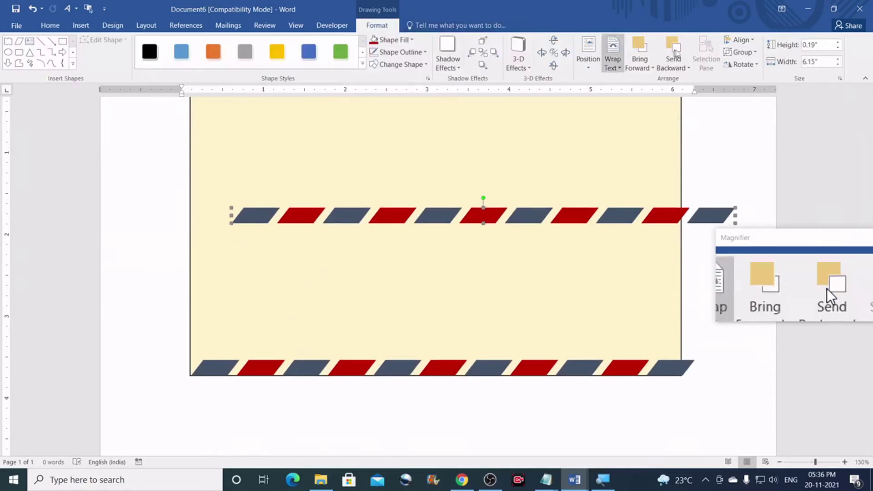
left_click(757, 65)
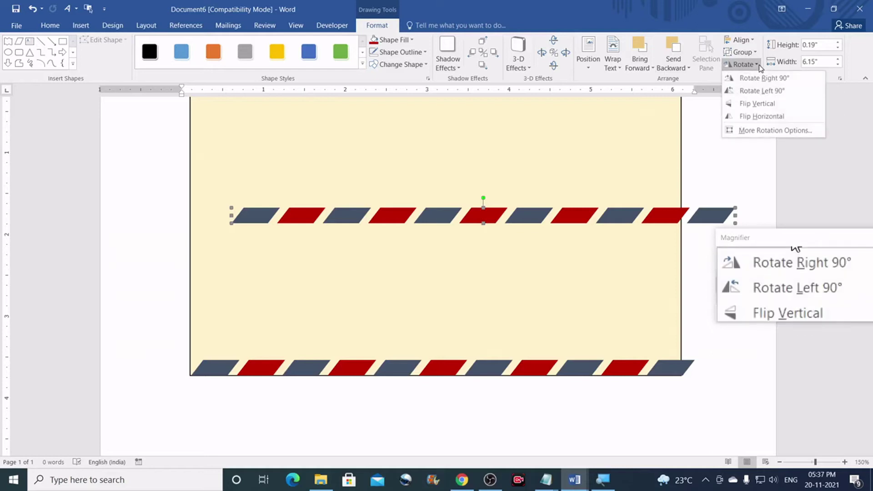
left_click(764, 105)
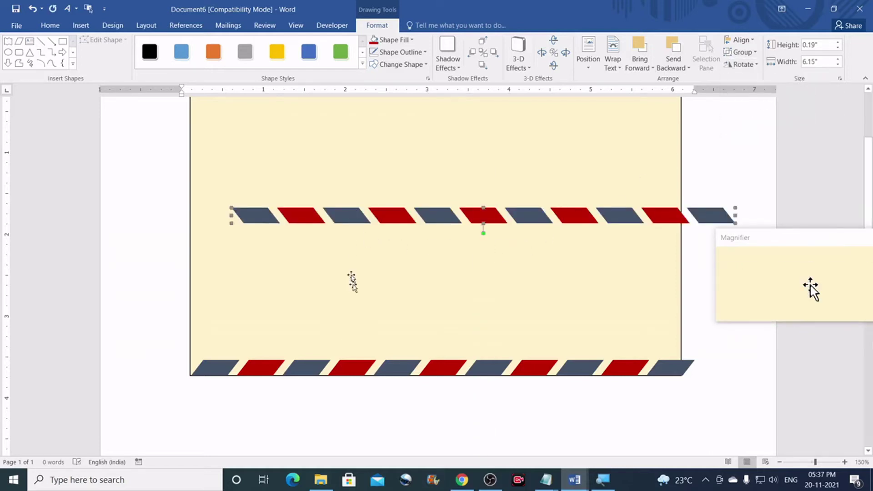
- Move the flipped stripe to the postcard's top edge, lined up with the rectangle's left side
scroll(350, 249, "up", 3)
left_click_drag(343, 283, 306, 140)
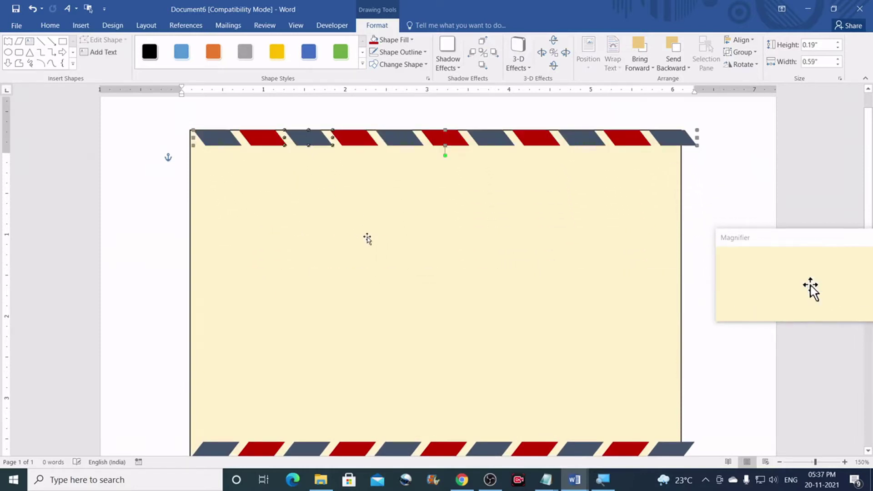
scroll(369, 238, "down", 2)
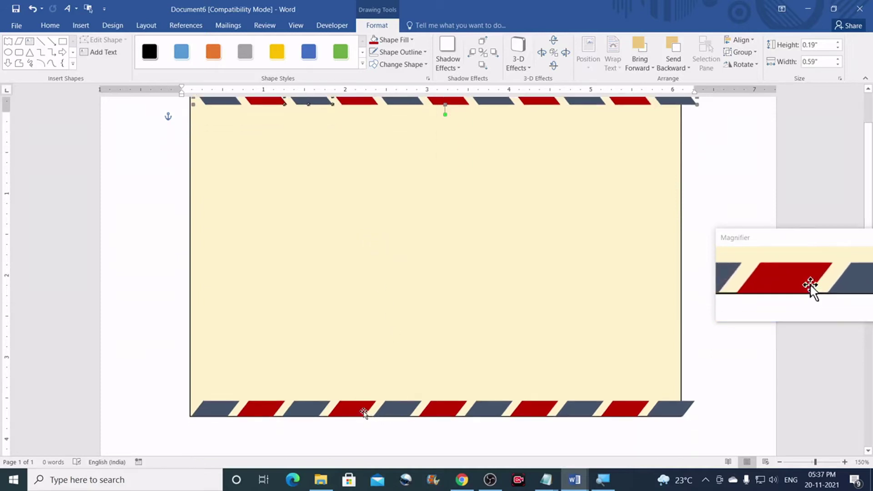
scroll(441, 434, "up", 2)
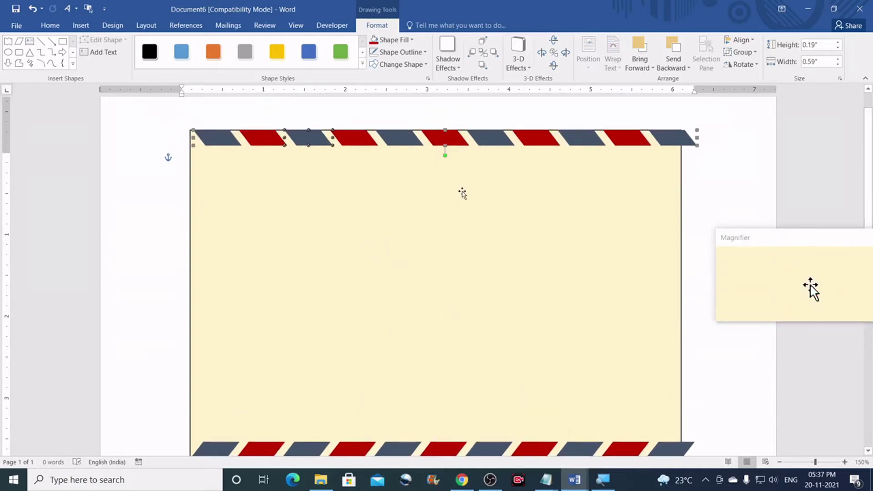
- Duplicate the top stripe a little below it and rotate the copy right 90°
left_click_drag(449, 166, 431, 239)
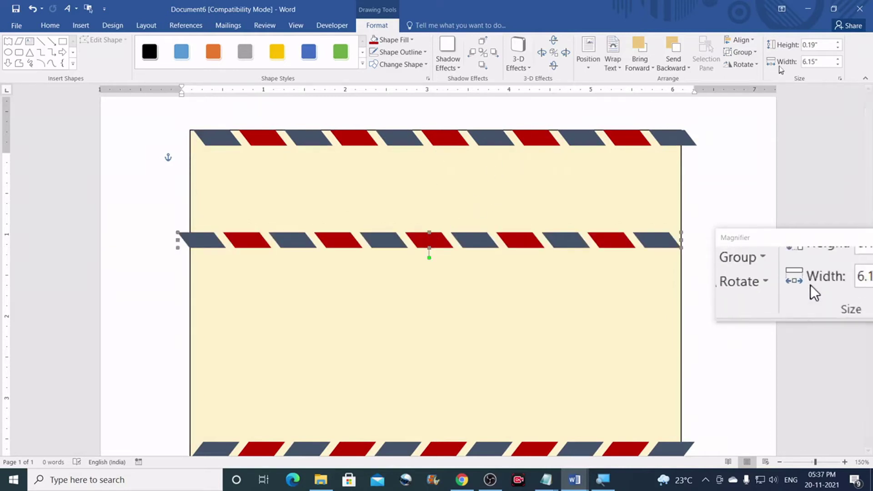
left_click(741, 64)
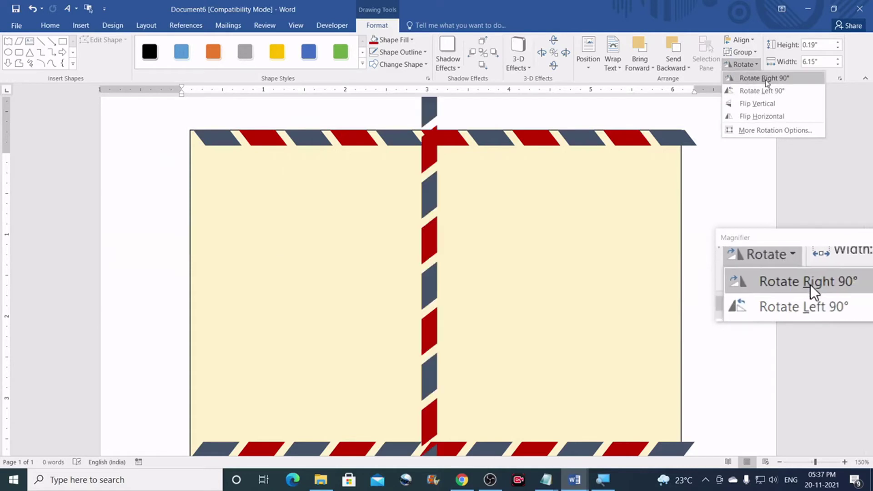
left_click(765, 78)
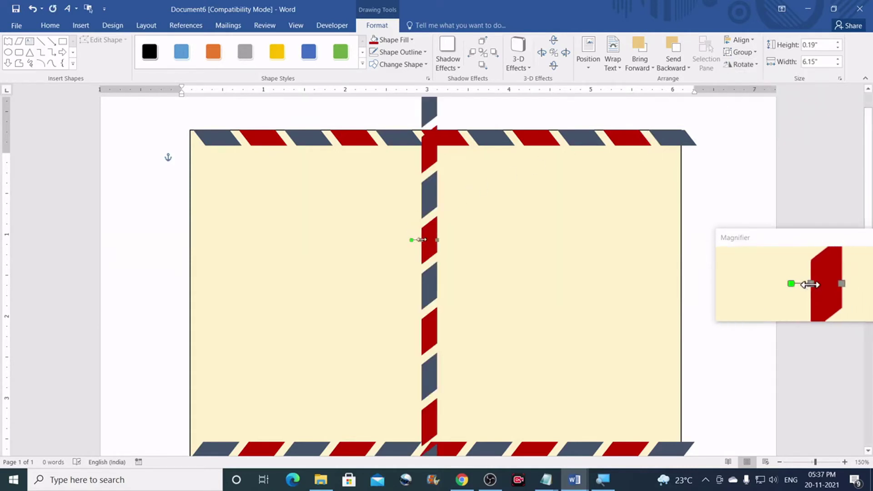
- Move the rotated stripe to the postcard's left edge and duplicate it into the middle of the postcard
left_click_drag(431, 237, 200, 250)
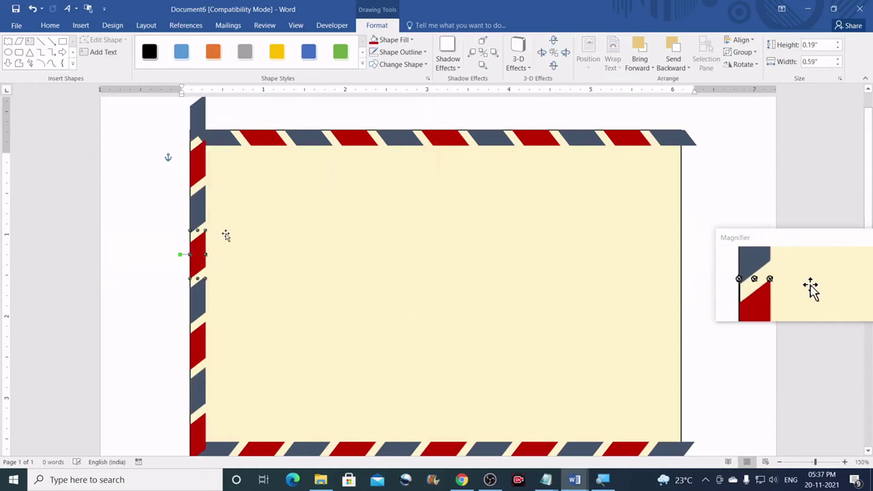
scroll(225, 234, "down", 1)
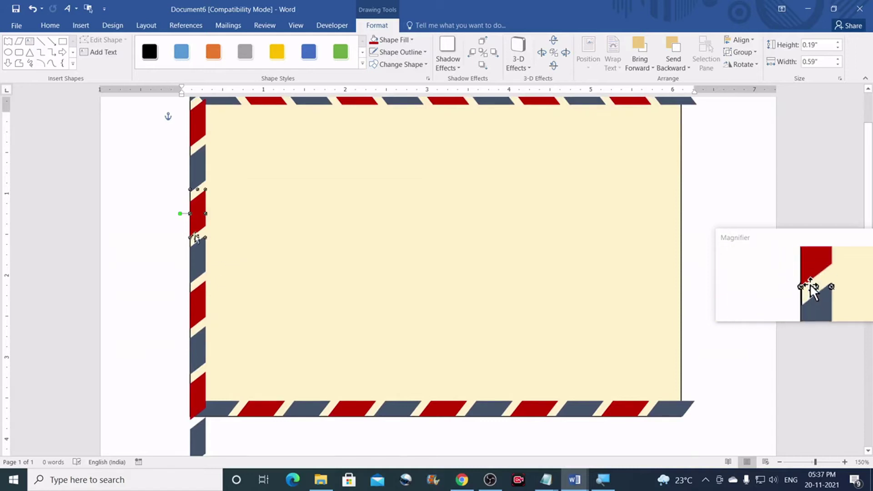
left_click_drag(201, 223, 460, 237)
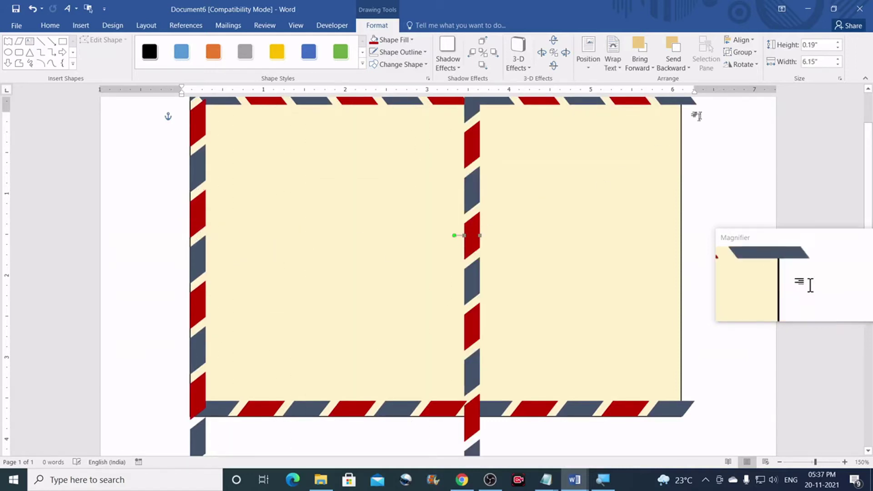
- Flip the duplicated vertical stripe horizontally and move it to the postcard's right edge
left_click(746, 64)
left_click(754, 116)
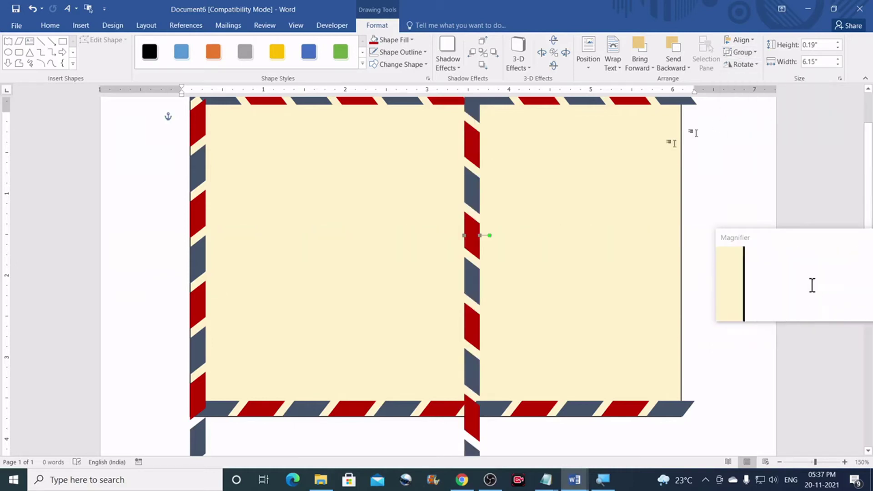
left_click_drag(474, 203, 675, 197)
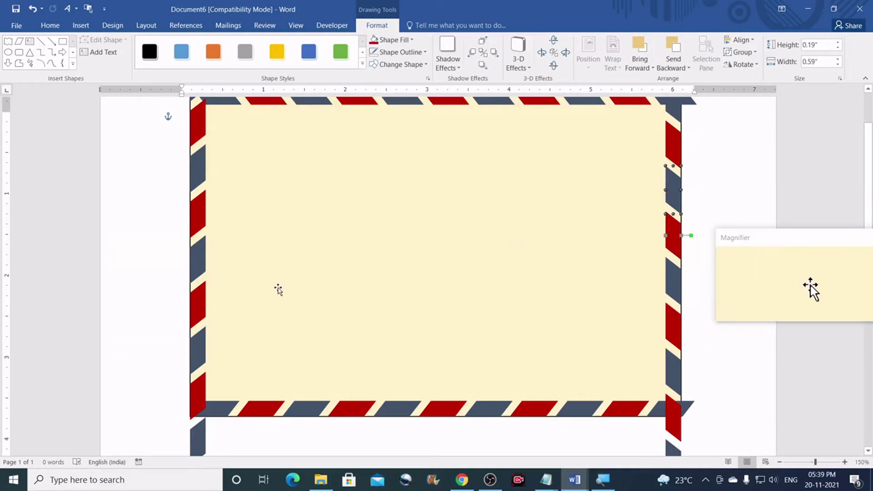
- Draw a rectangle about 1.55" high and 2.74" wide in the upper-left part of the striped frame
scroll(277, 288, "up", 1)
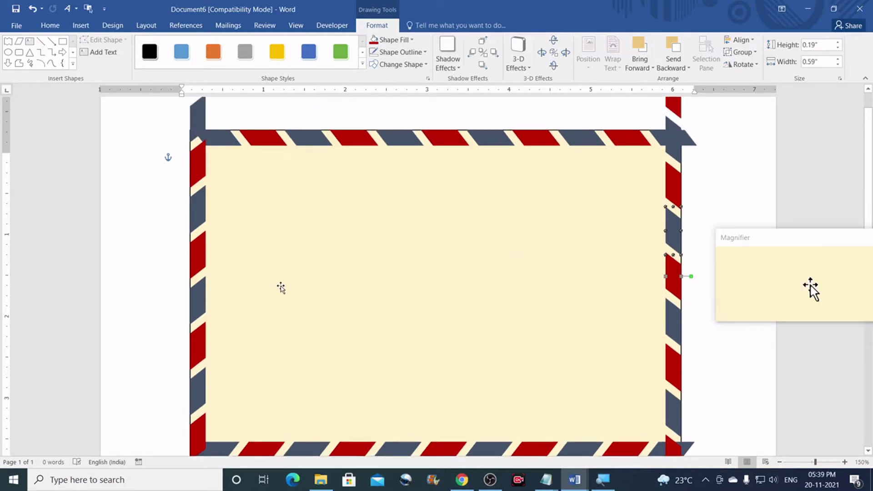
left_click(80, 25)
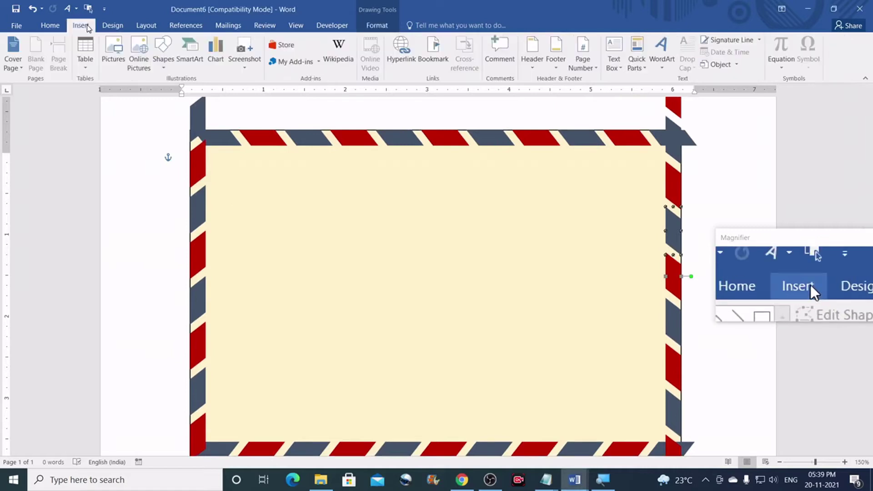
left_click(164, 55)
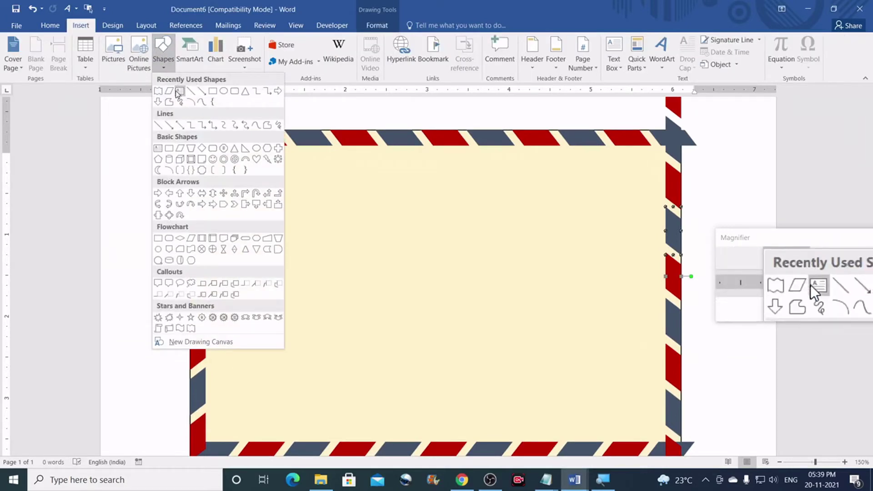
left_click(212, 91)
left_click_drag(200, 162, 423, 287)
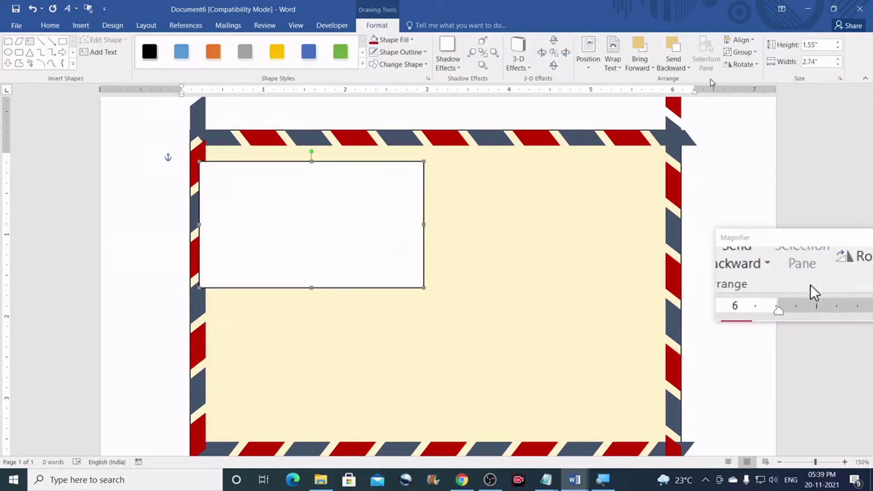
- Set the new rectangle's height to 3.7" and width to 5.7"
left_click(828, 46)
type("3.7")
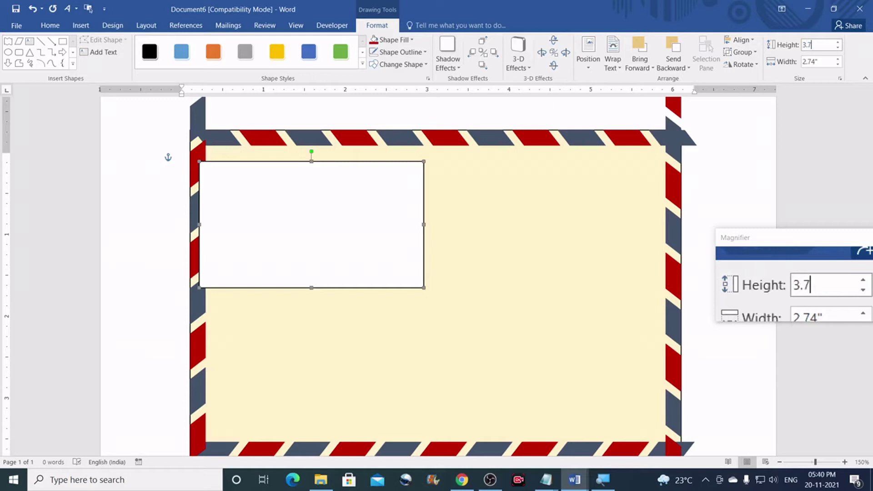
left_click(823, 62)
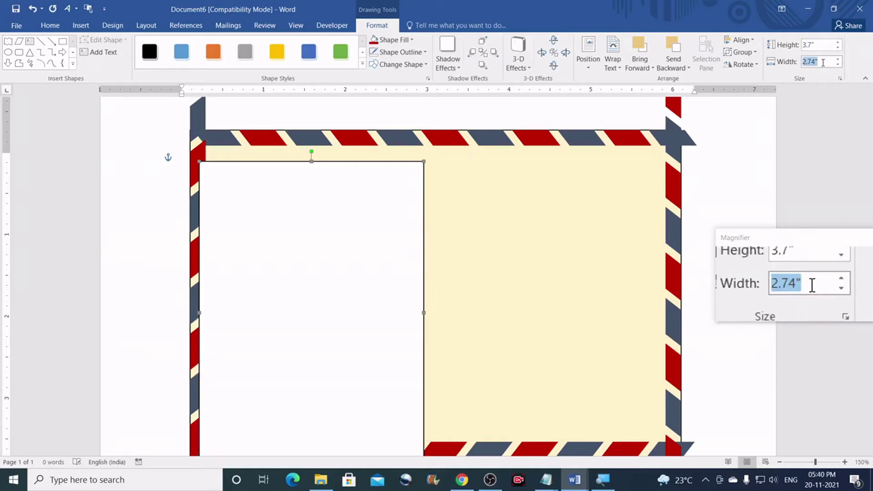
type("5.7")
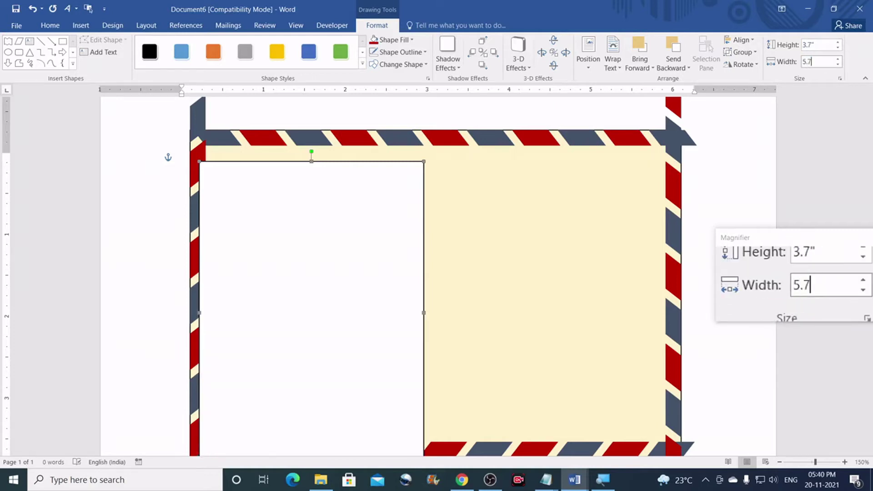
key("Return")
- Move the new rectangle inside the striped frame and fill it with Gold, Accent 4, Lighter 80%
left_click_drag(426, 243, 432, 218)
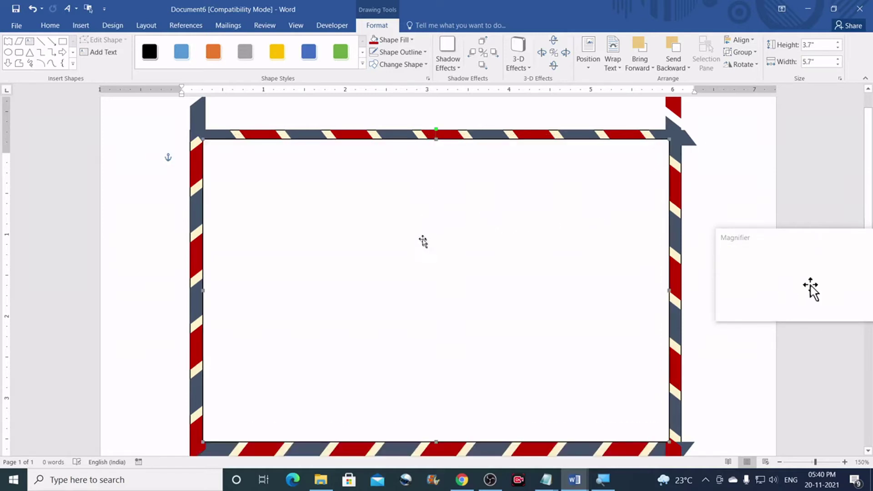
mouse_move(329, 215)
left_mouse_down()
mouse_move(349, 218)
mouse_move(328, 220)
left_mouse_up()
scroll(334, 221, "down", 2)
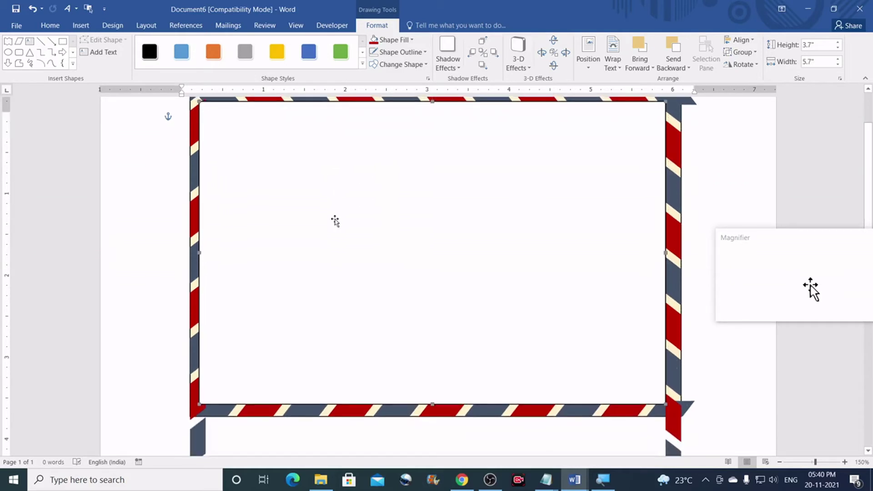
scroll(335, 220, "up", 2)
left_click_drag(331, 227, 335, 224)
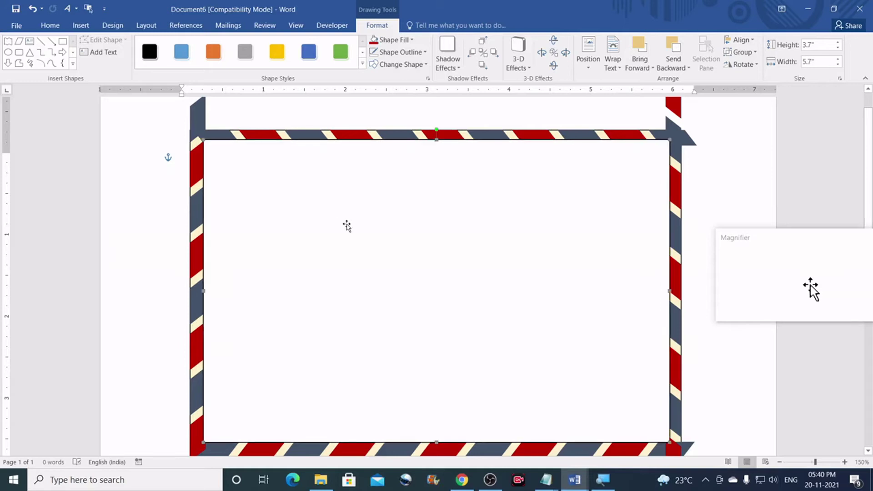
left_click(413, 41)
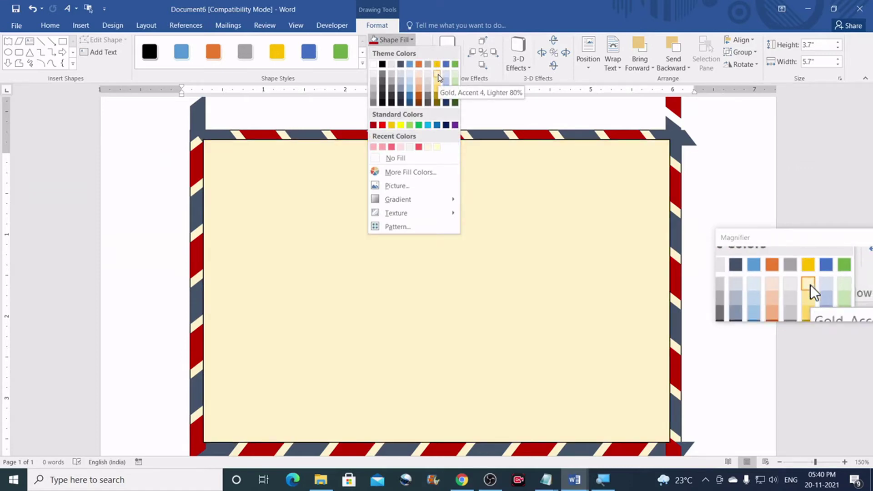
left_click(438, 77)
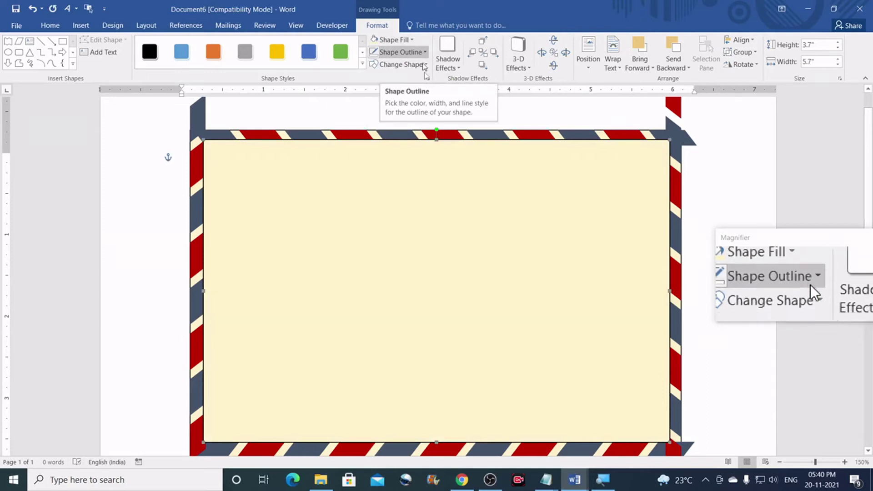
- Align the inner rectangle with the postcard's base rectangle by both center and middle, with both objects selected
scroll(504, 286, "down", 3)
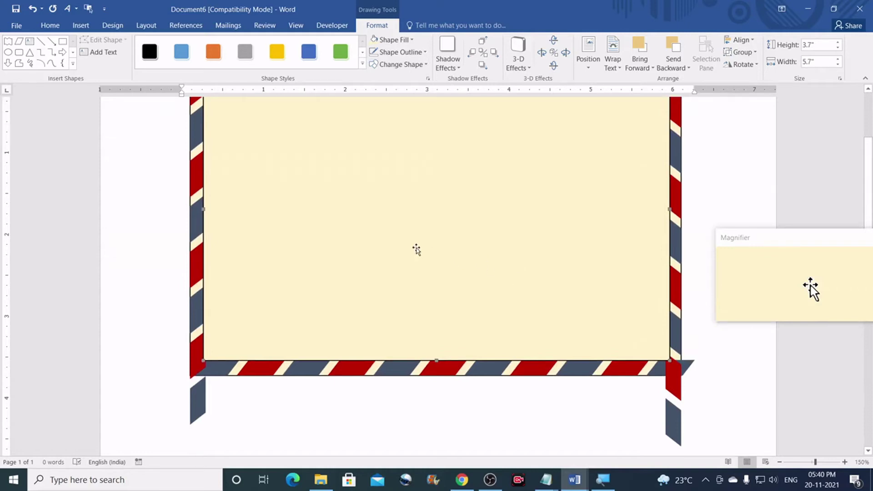
scroll(373, 238, "up", 3)
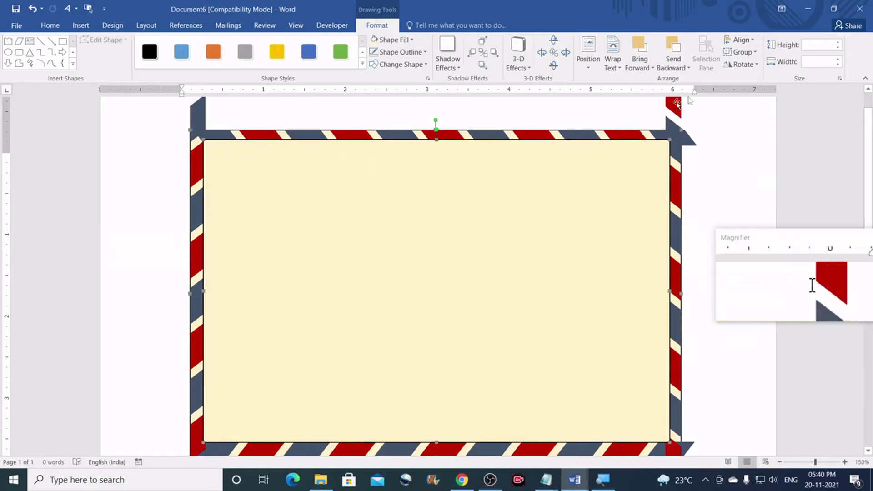
left_click(752, 40)
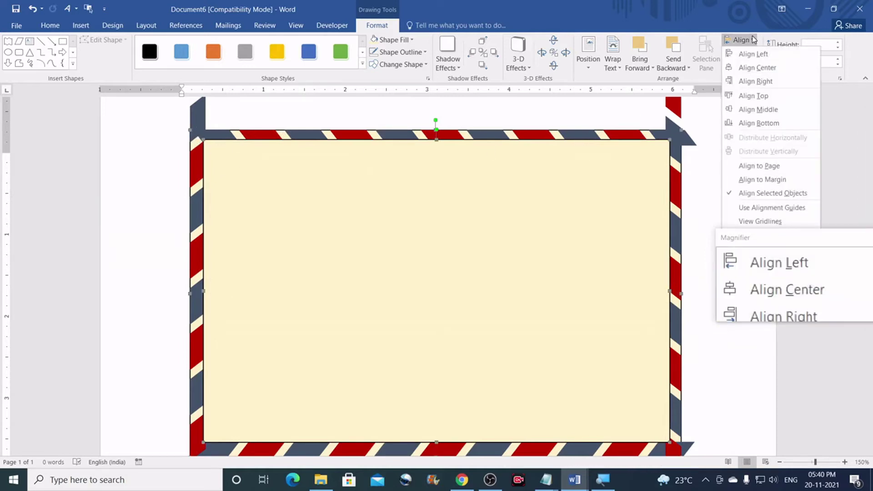
left_click(756, 67)
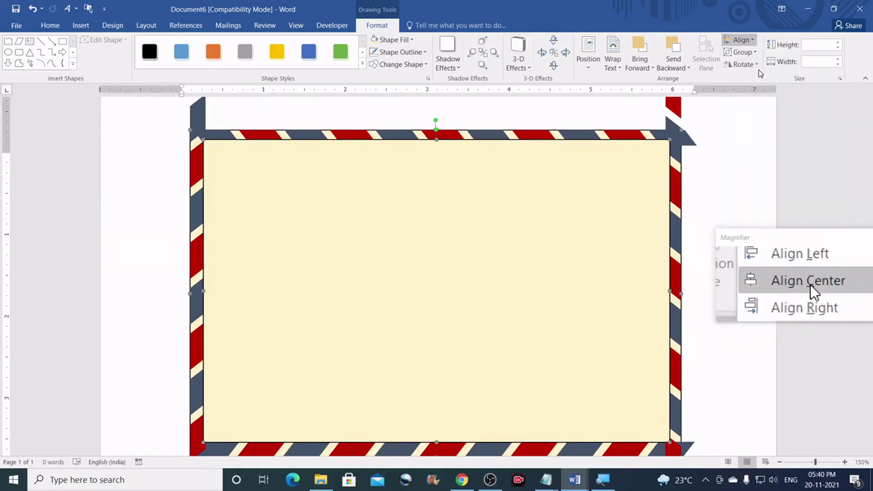
left_click(752, 40)
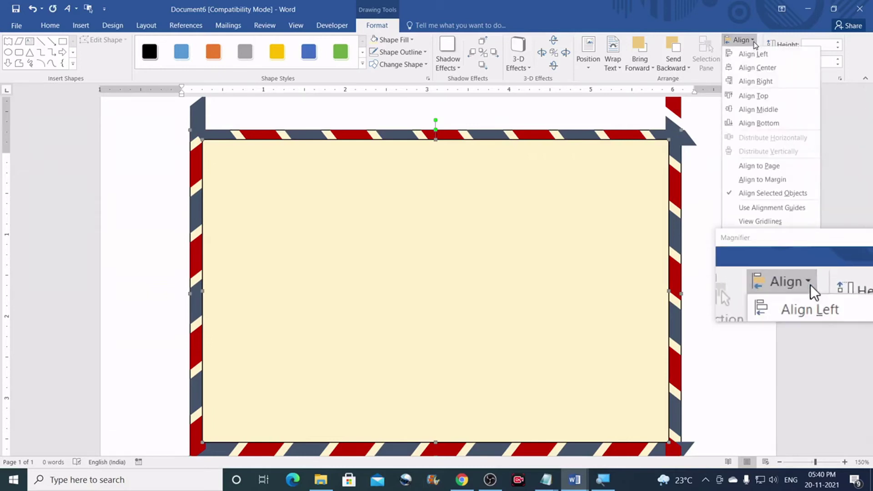
left_click(763, 112)
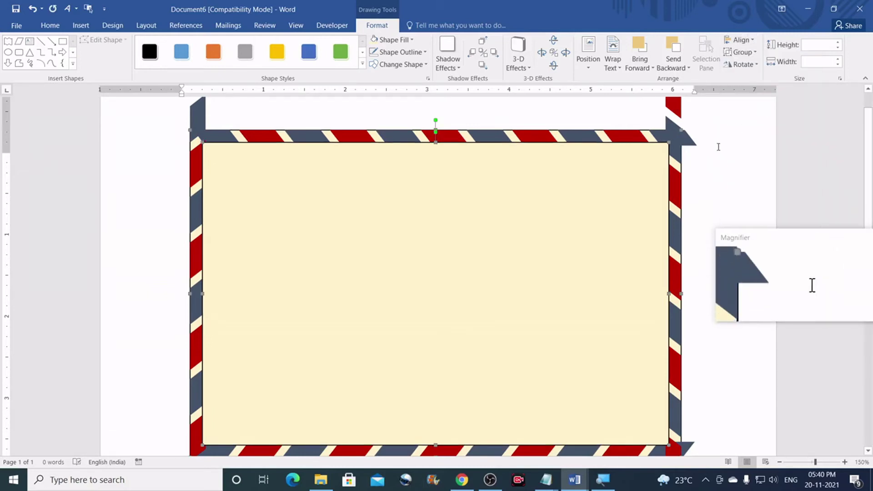
key("ctrl+z")
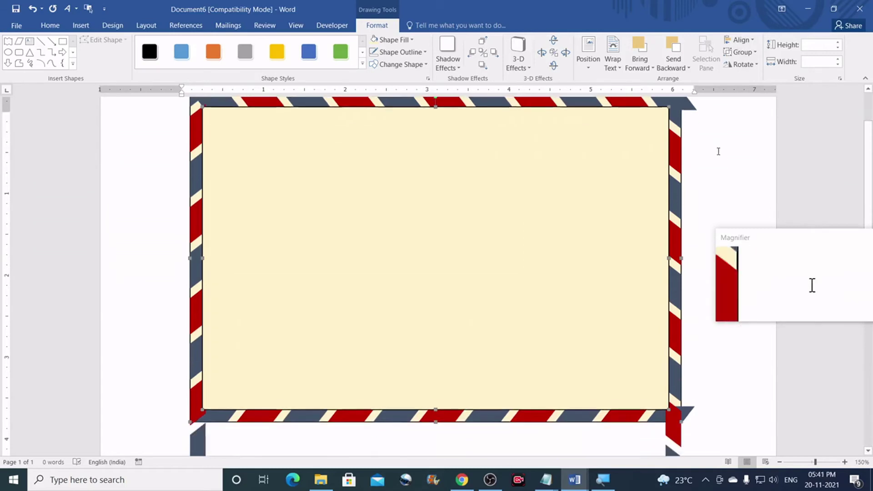
key("ctrl+y")
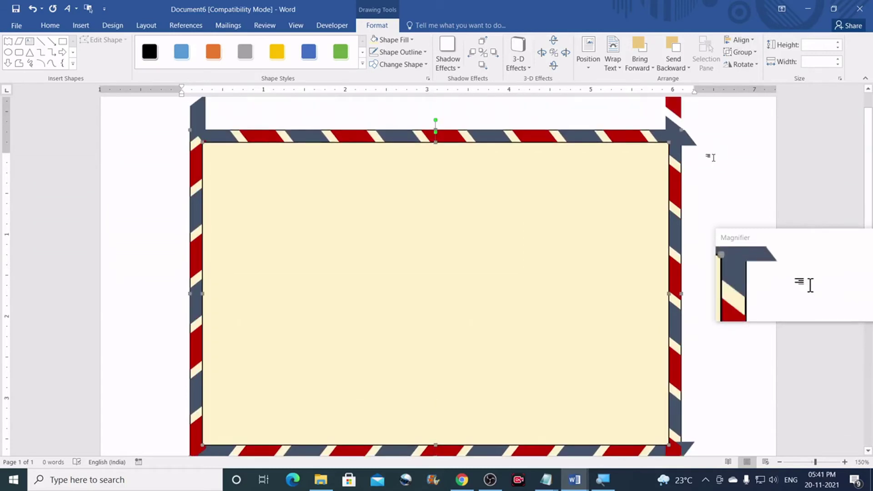
left_click(512, 112)
- Nudge the left vertical stripe upward until its blue-gray segment meets the bottom stripe at the lower-left corner
scroll(379, 182, "down", 3)
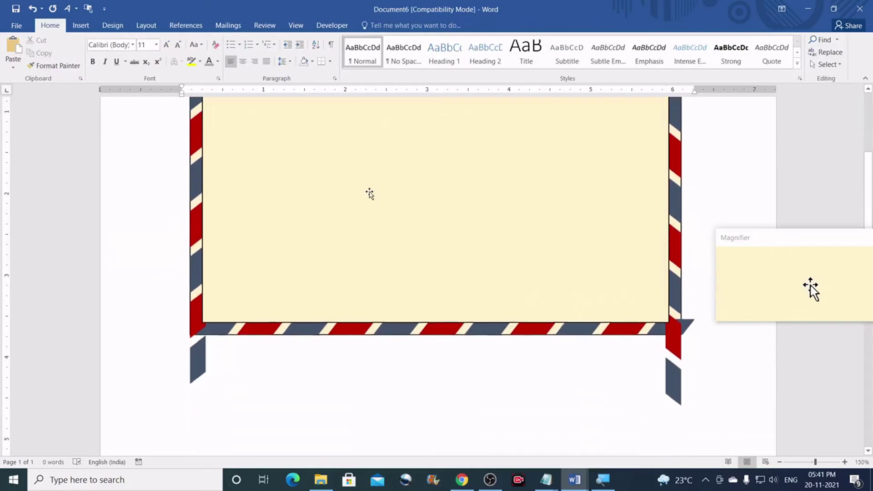
left_click(194, 320)
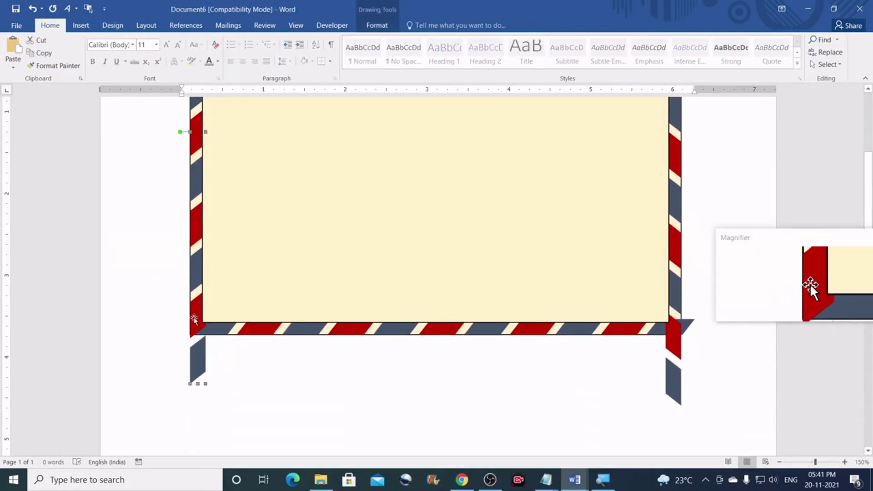
key("Up")
key("Up")
key("Up")
key("Up")
key("Up")
key("Up")
key("Up")
key("Up")
key("Up")
key("Up")
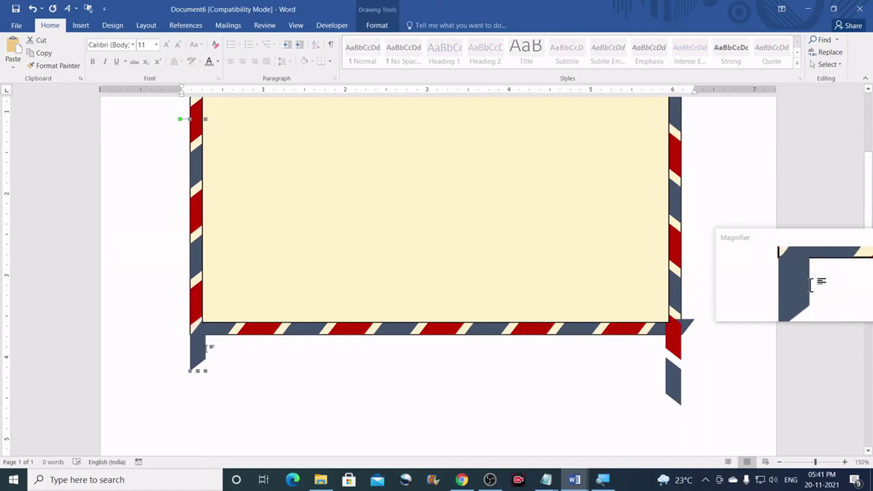
key("Up")
key("Up")
key("Up")
key("Up")
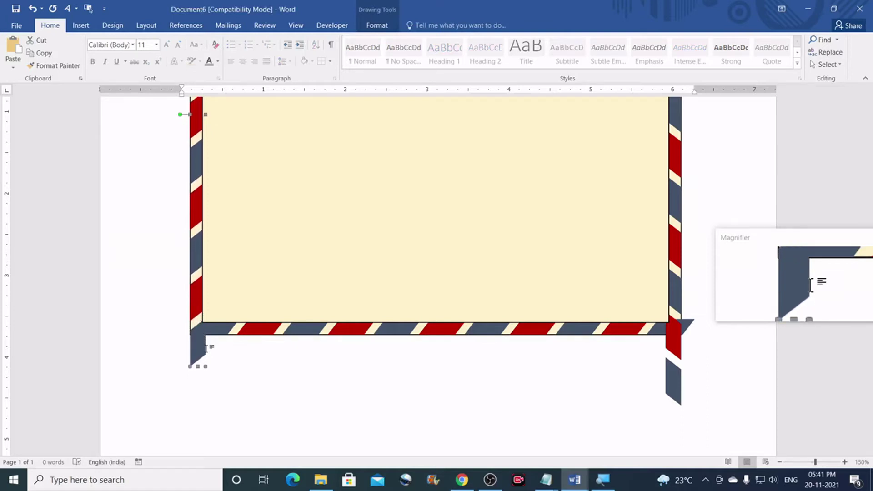
key("Down")
key("Down")
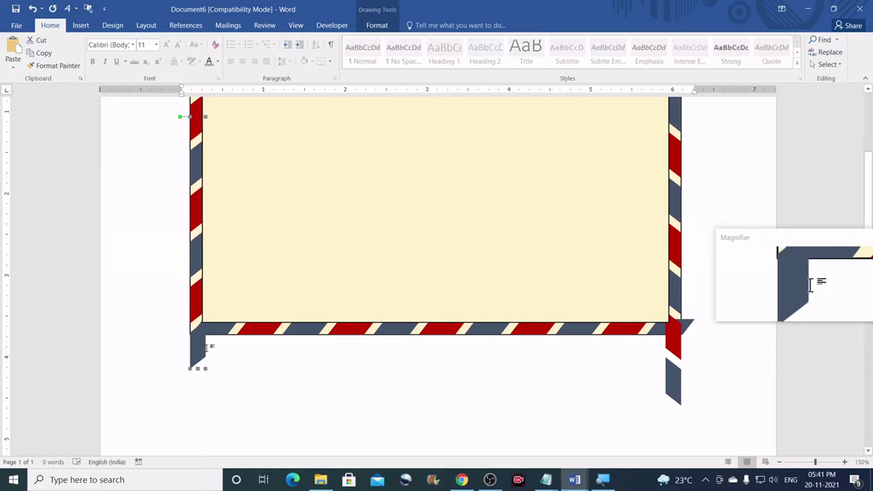
key("Up")
key("Down")
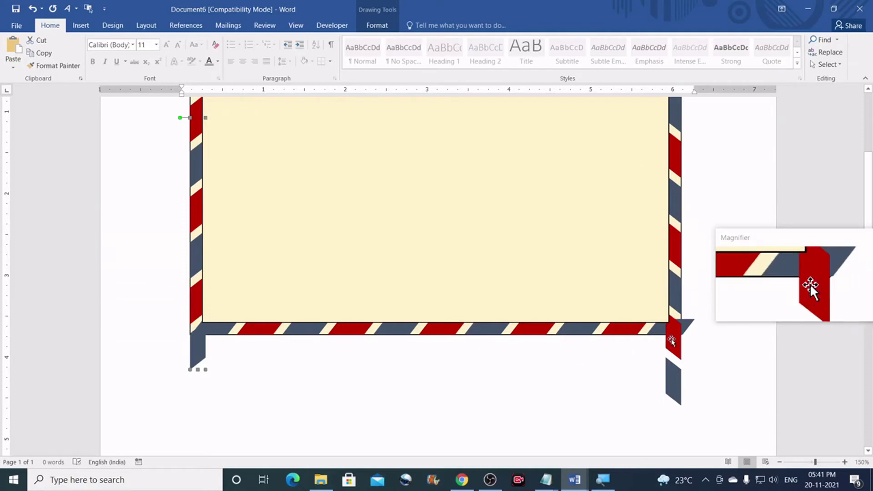
- Nudge the right vertical stripe upward so its blue-gray segment meets the bottom stripe at the lower-right corner
left_click(669, 359)
key("Up")
key("Up")
key("Up")
key("Up")
key("Up")
key("Up")
key("Up")
key("Up")
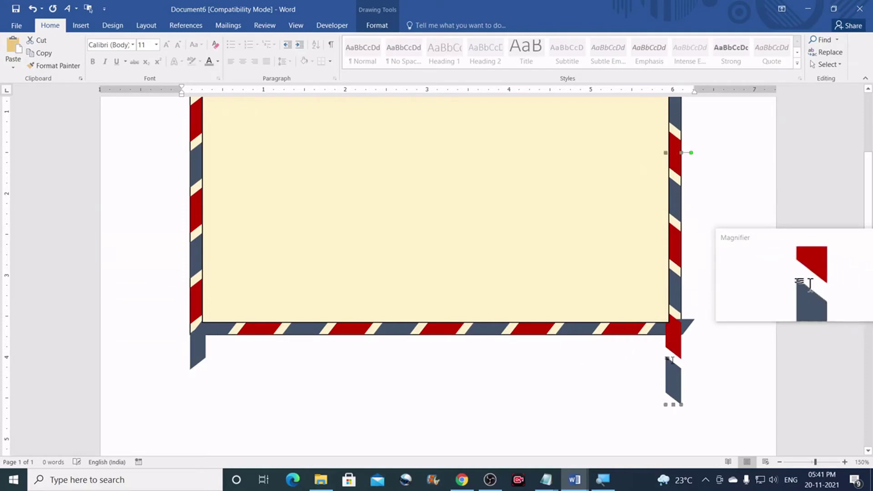
key("Up")
key("Up")
key("Up")
key("Up")
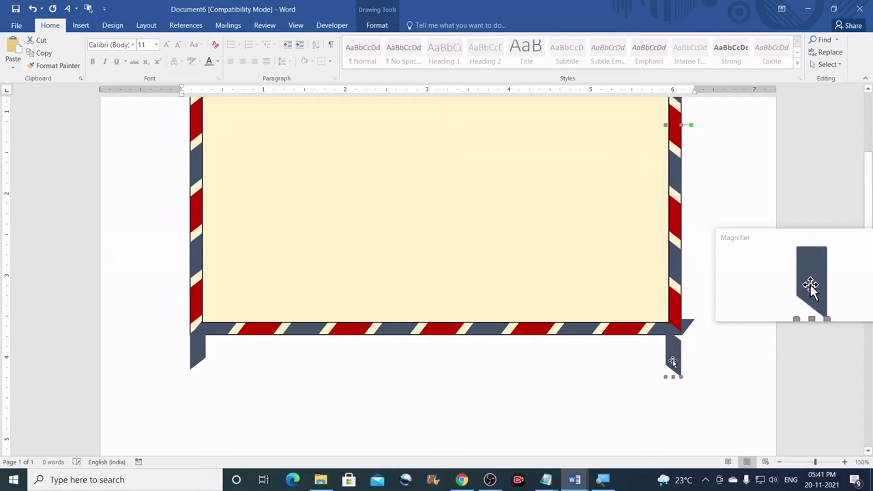
key("Up")
key("Up")
key("Up")
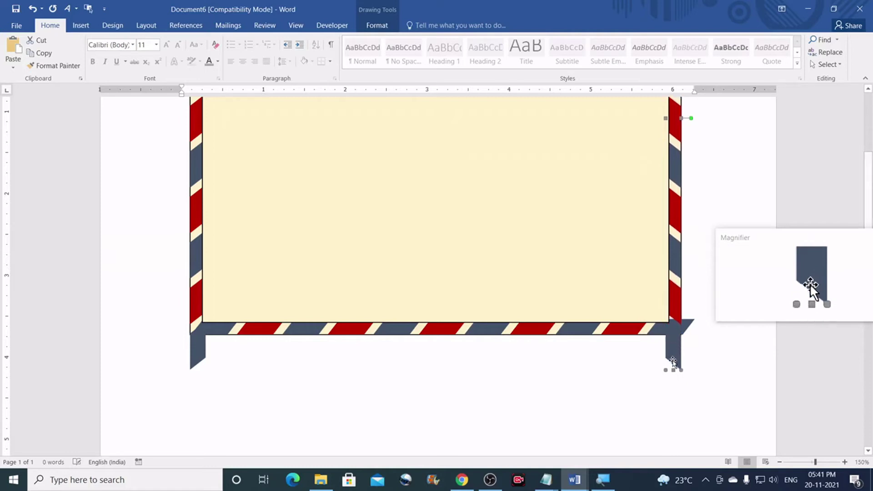
key("Down")
key("Down")
key("Down")
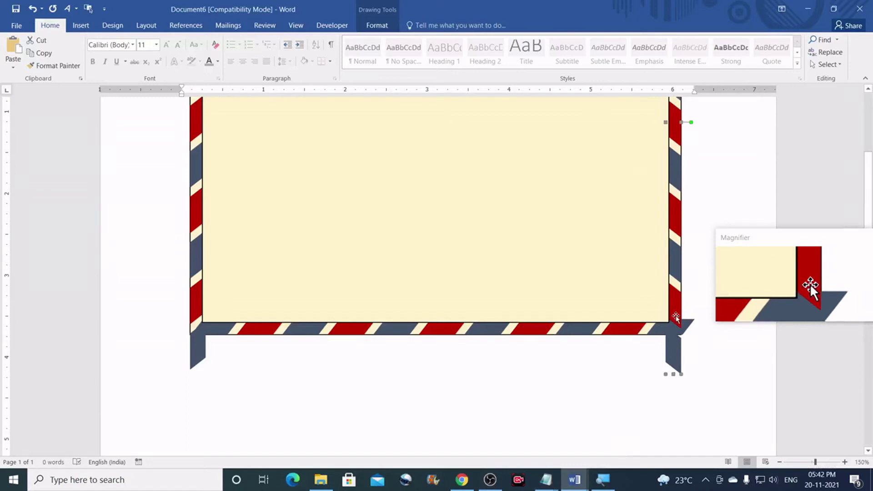
- Nudge the right vertical stripe further upward to match the left stripe's position at the bottom corner
key("Up")
key("Up")
key("Up")
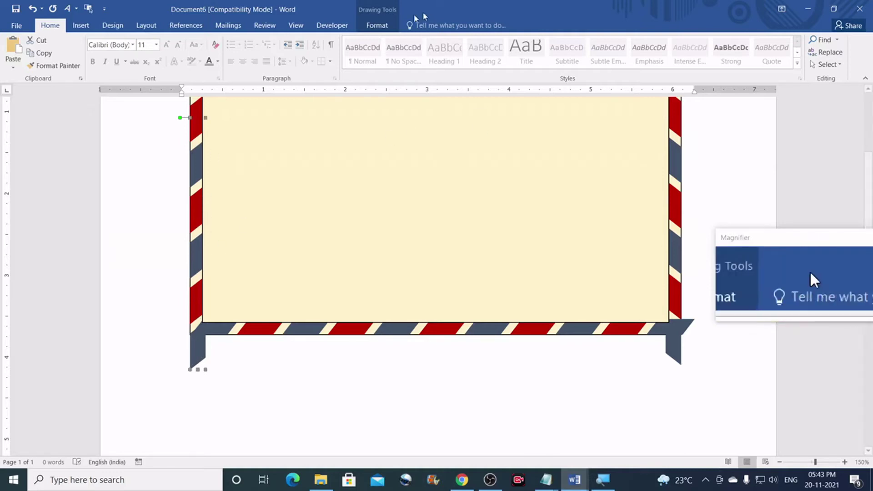
- Ungroup the left vertical stripe and delete its surplus blue-gray segment hanging below the postcard's lower-left corner
left_click(380, 27)
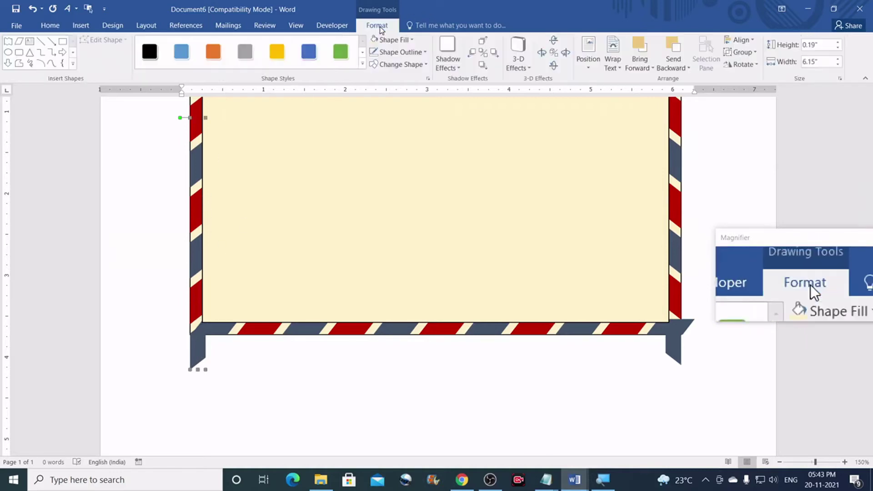
left_click(755, 57)
left_click(753, 90)
left_click(320, 369)
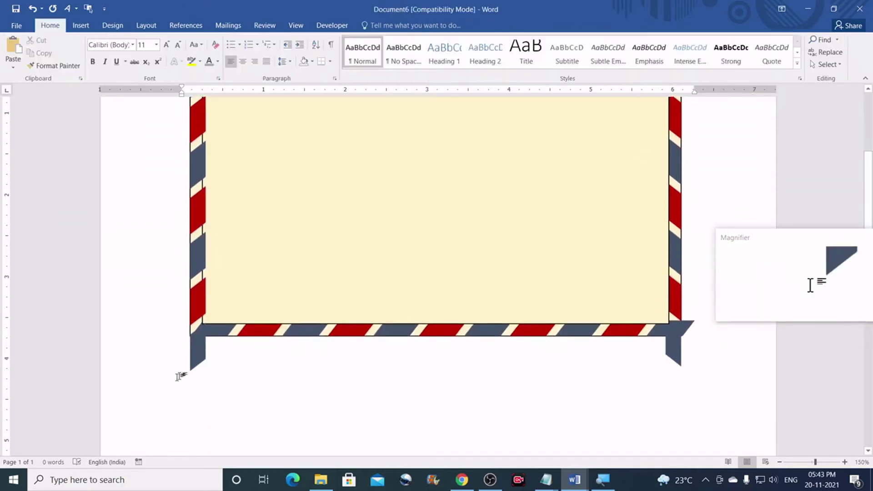
left_click(196, 357)
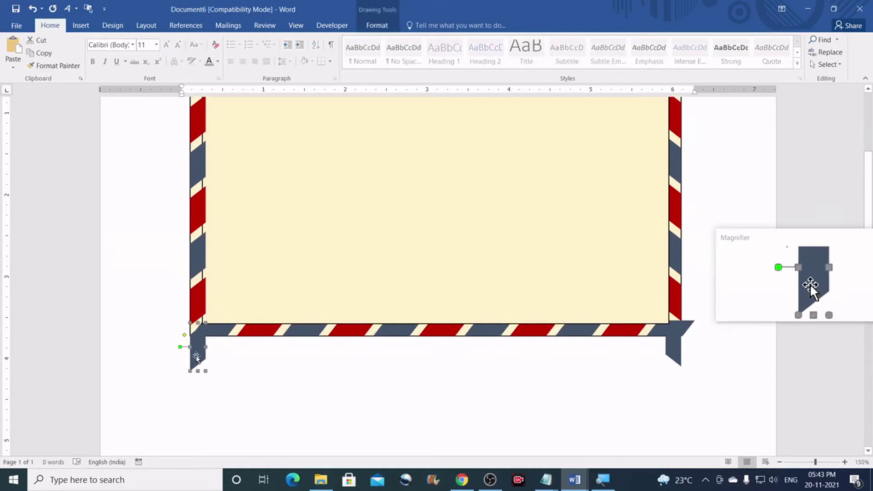
key("Delete")
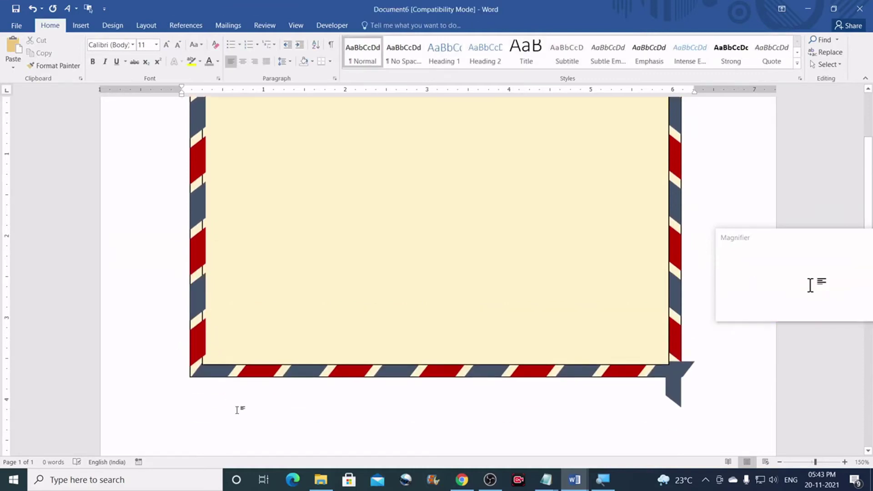
- Ungroup the right vertical stripe and delete its surplus blue-gray segment hanging below the postcard's lower-right corner
left_click(676, 392)
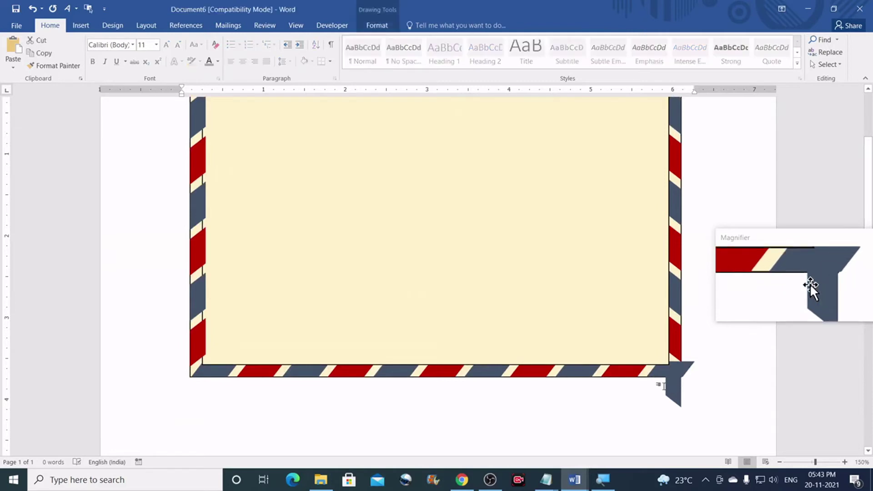
left_click(377, 25)
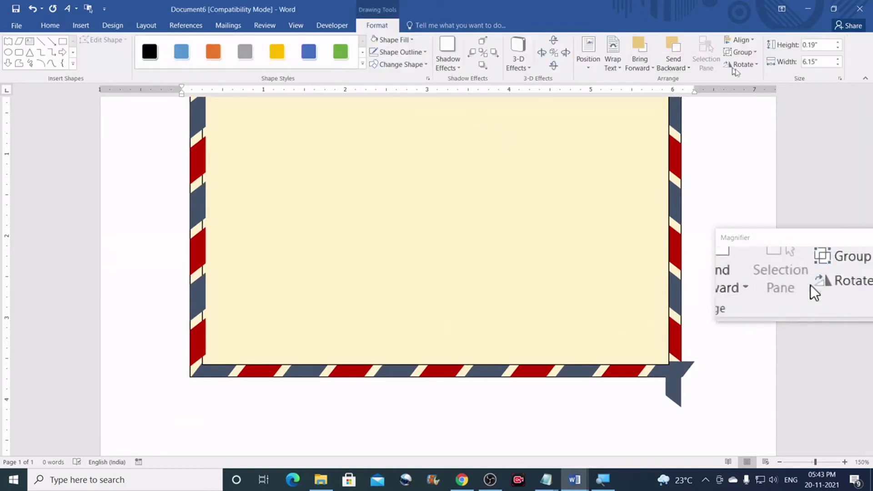
left_click(740, 52)
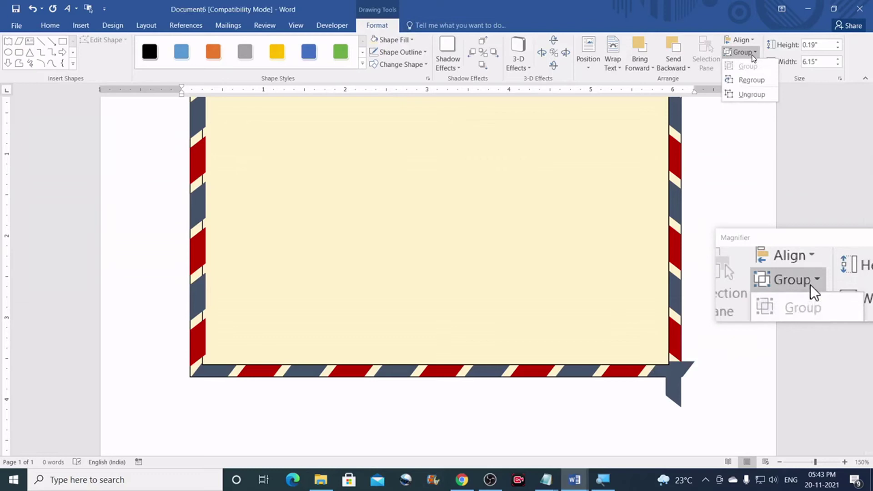
left_click(752, 95)
left_click(703, 334)
scroll(689, 338, "down", 3)
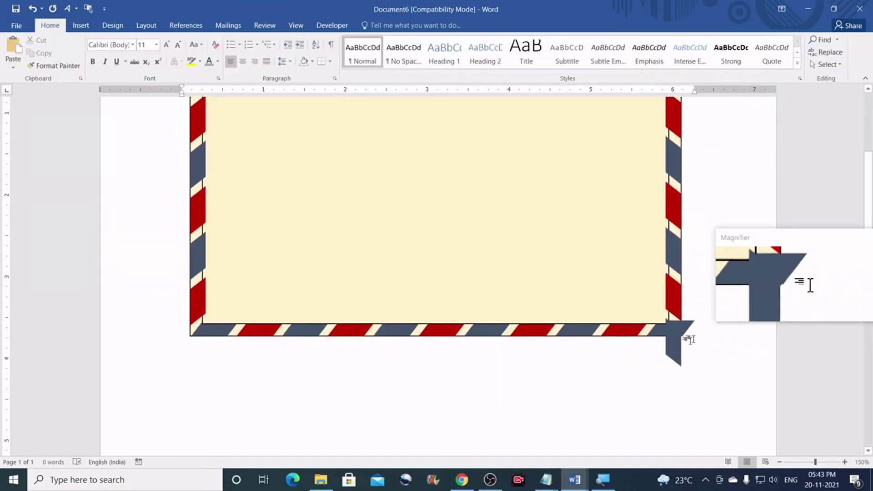
left_click(674, 350)
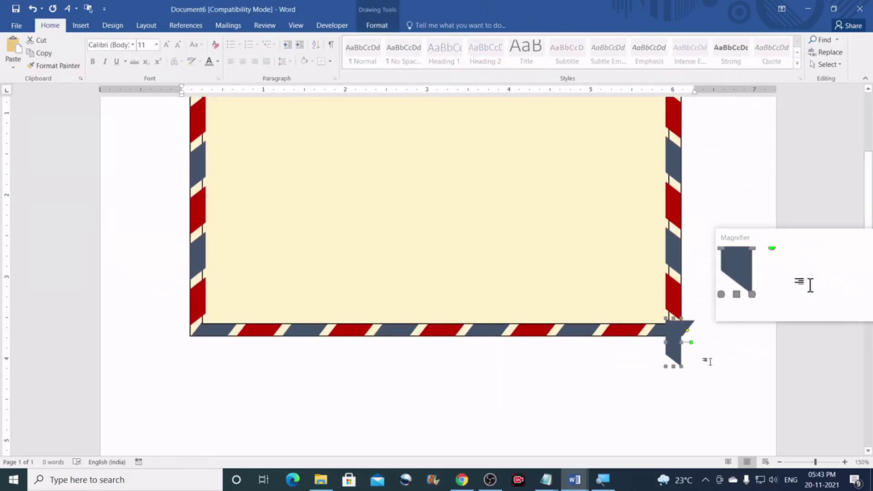
key("ctrl+z")
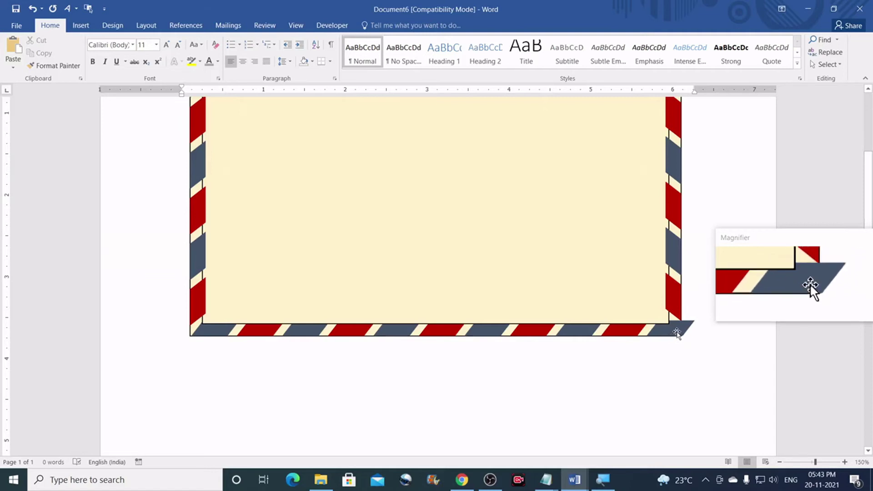
- Ungroup the bottom horizontal stripe into its separate segments
left_click(676, 333)
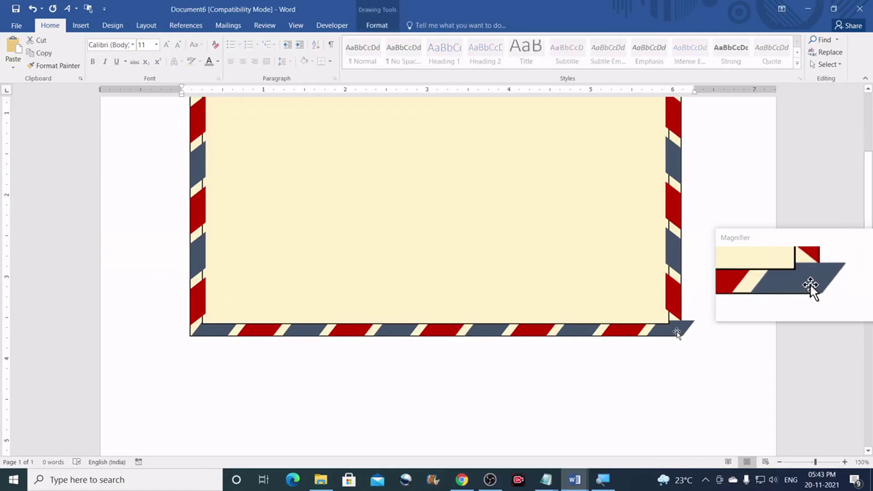
left_click(371, 28)
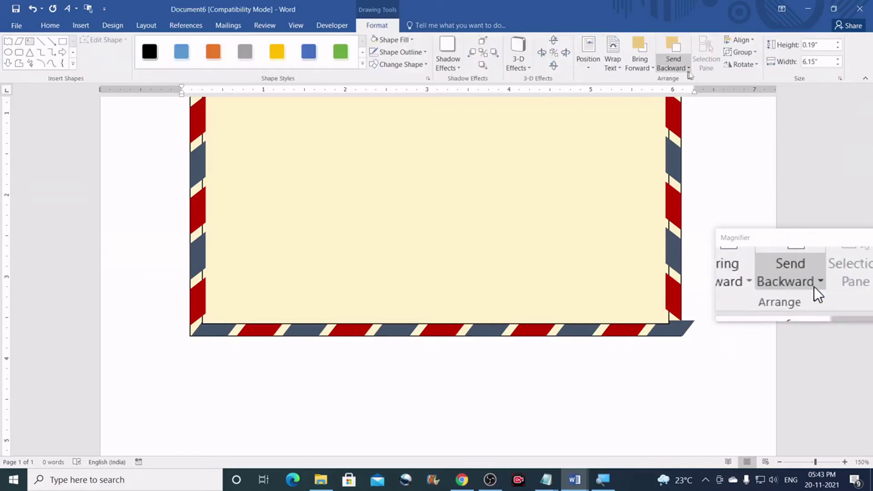
left_click(739, 52)
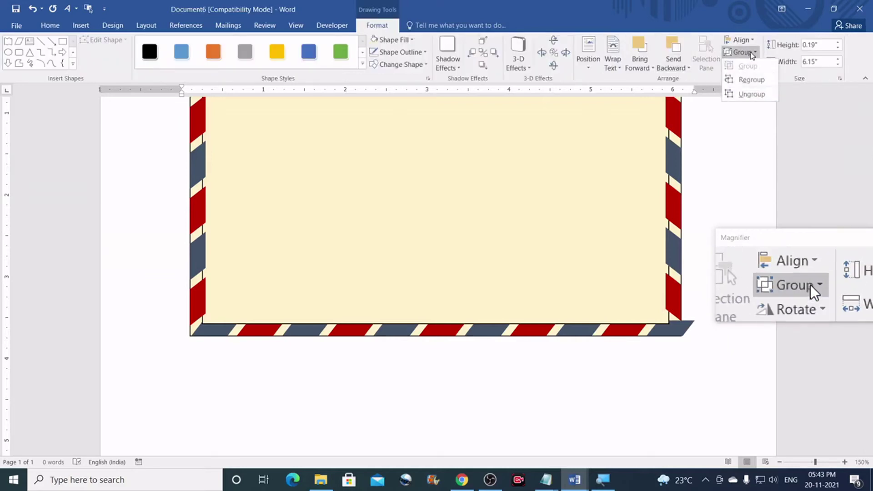
left_click(745, 94)
left_click(709, 344)
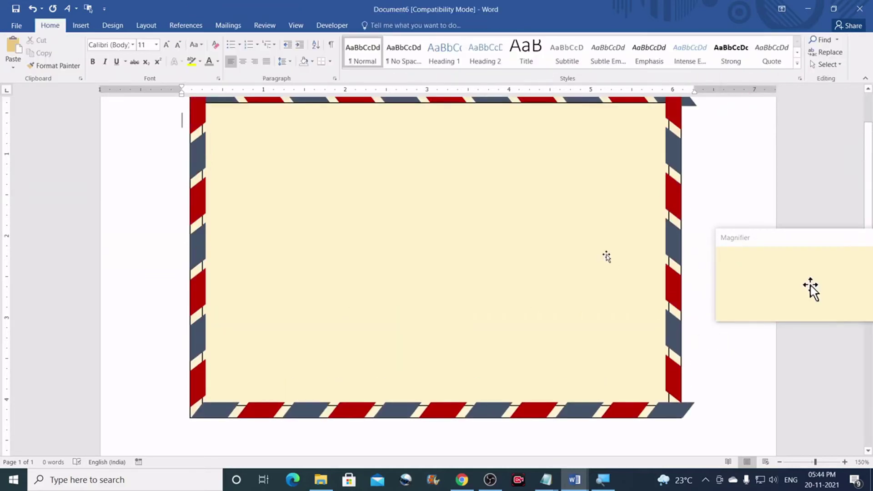
- Bring the cream inner rectangle to the front, above all stripe segments
scroll(218, 282, "up", 1)
left_click(349, 142)
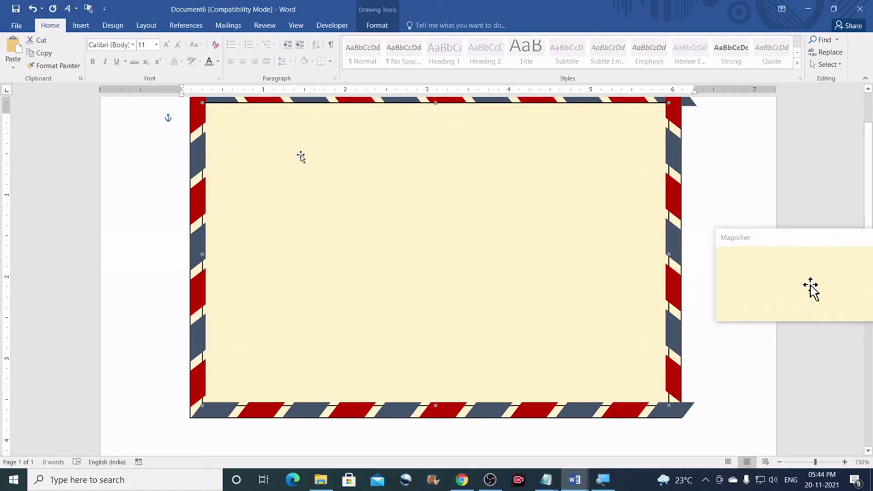
left_click(377, 25)
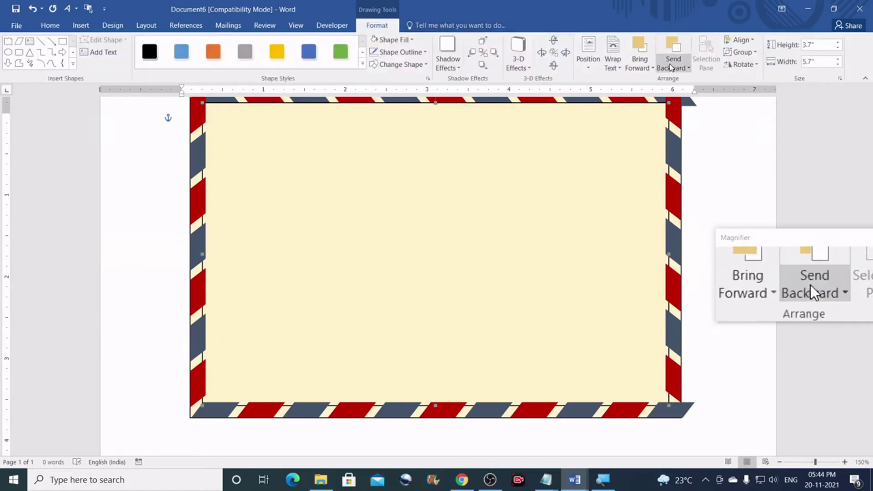
left_click(646, 68)
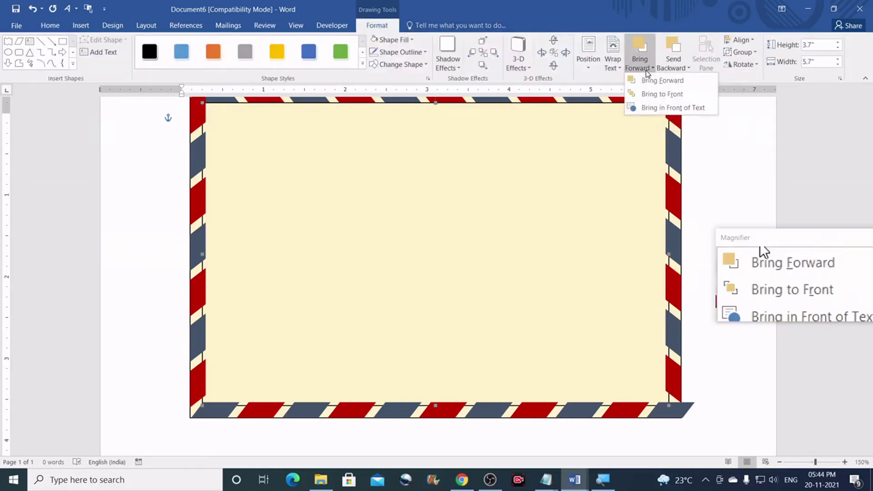
left_click(673, 94)
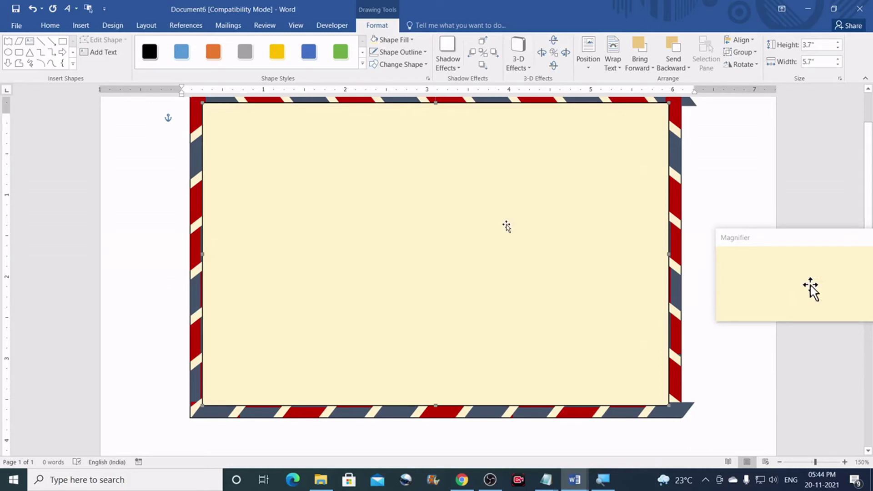
scroll(507, 226, "down", 3)
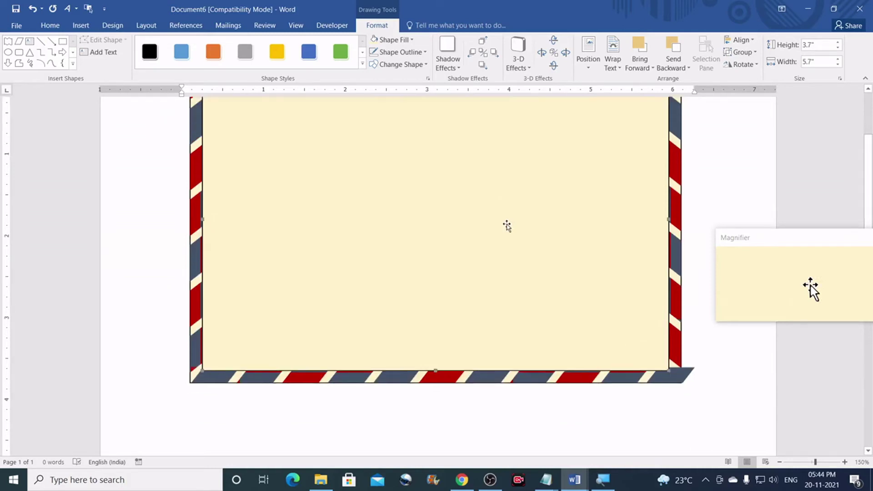
left_click(687, 390)
- Delete the surplus red and blue-gray segments of both vertical stripes that lie above the postcard's top edge
scroll(452, 353, "up", 6)
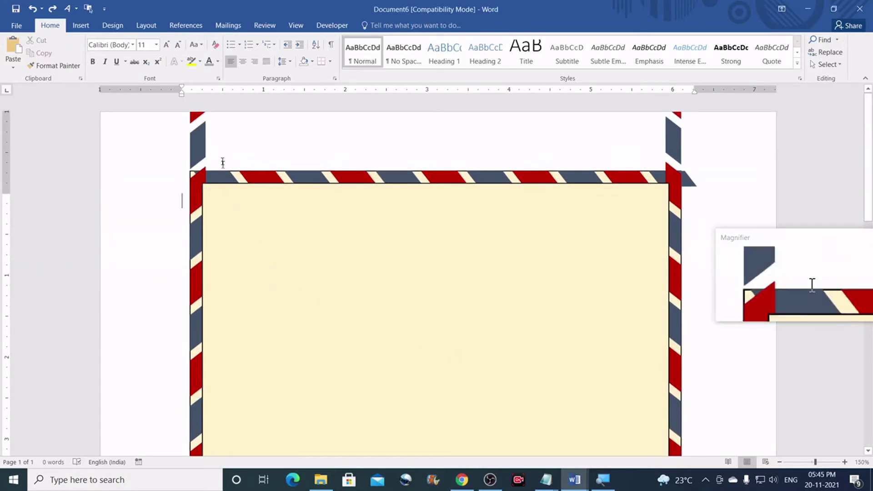
left_click(193, 117)
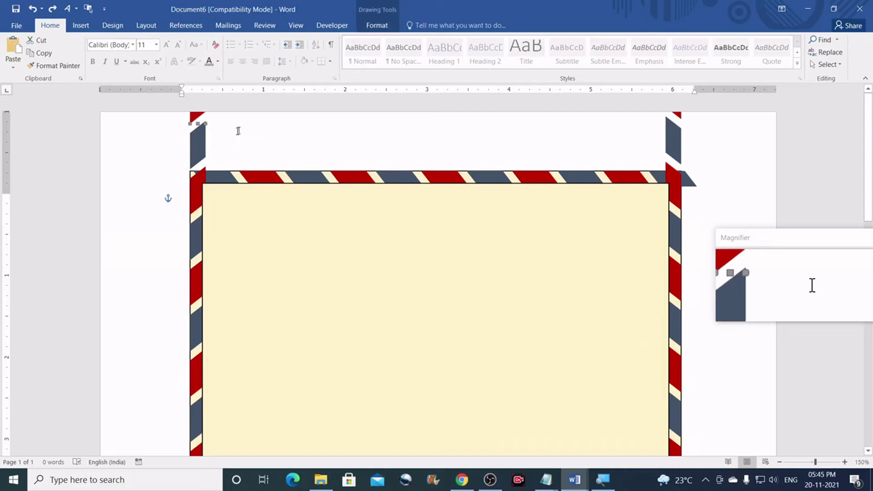
key("Delete")
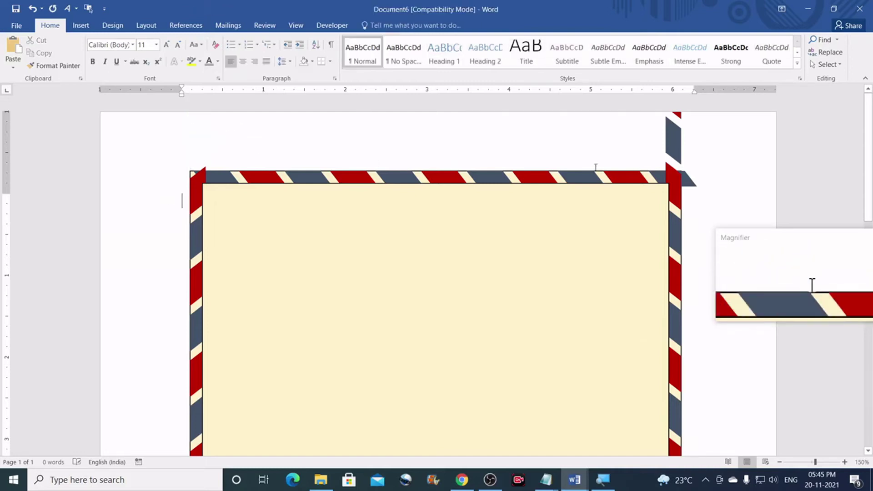
left_click(683, 147)
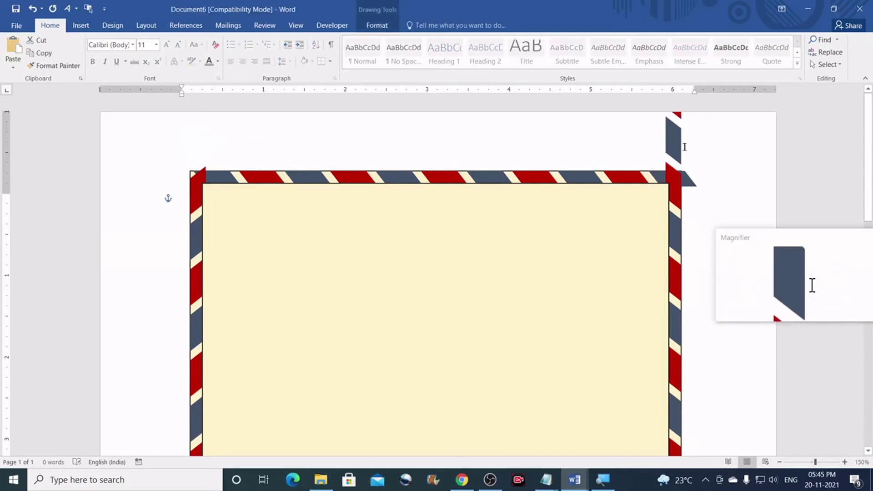
key("Delete")
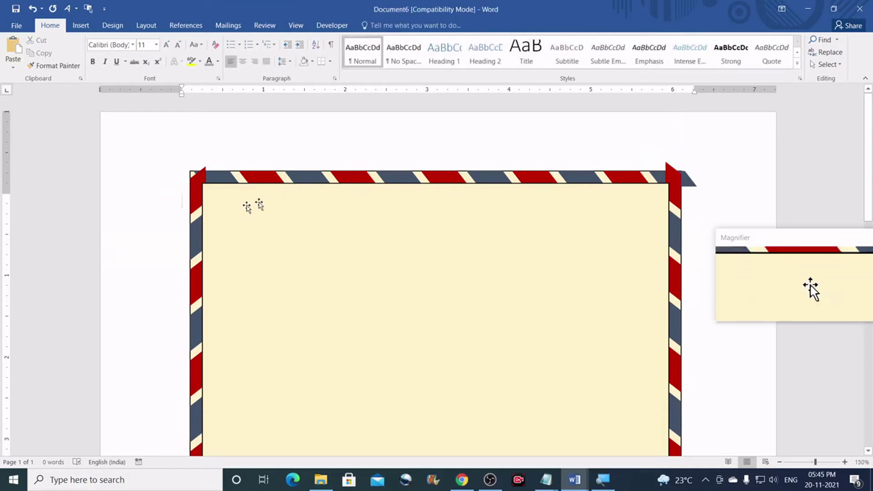
- Set the red segment at the postcard's upper-left corner to No Fill with a black outline
scroll(220, 201, "down", 10)
scroll(489, 257, "up", 10)
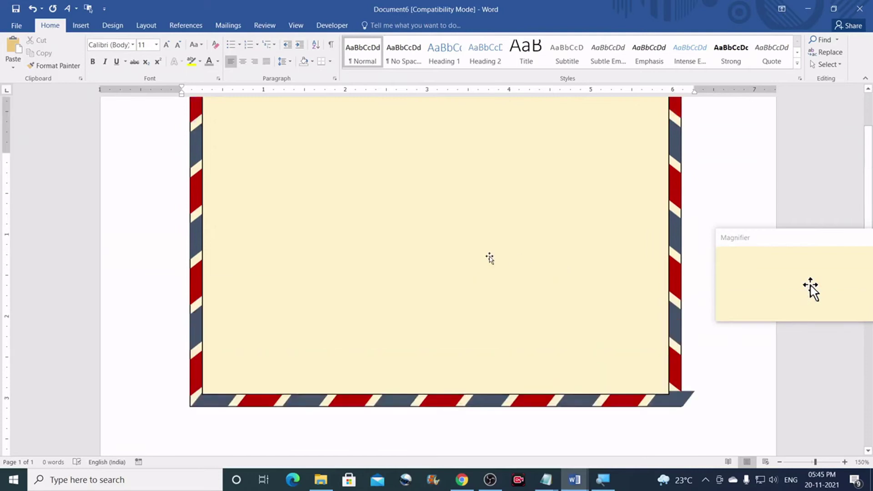
left_click(196, 190)
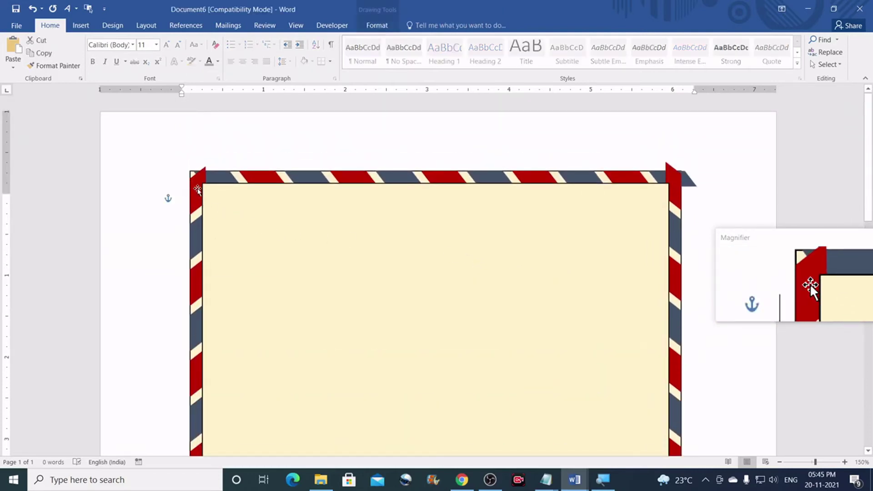
left_click(377, 26)
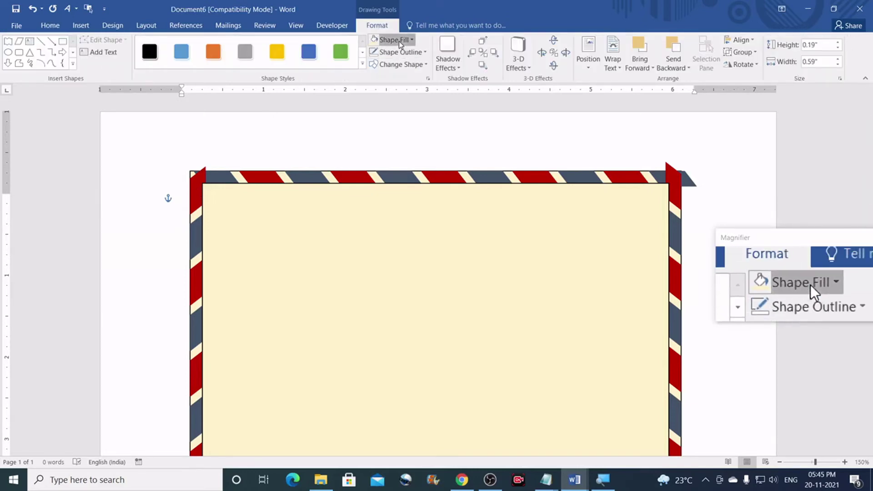
left_click(393, 40)
left_click(395, 158)
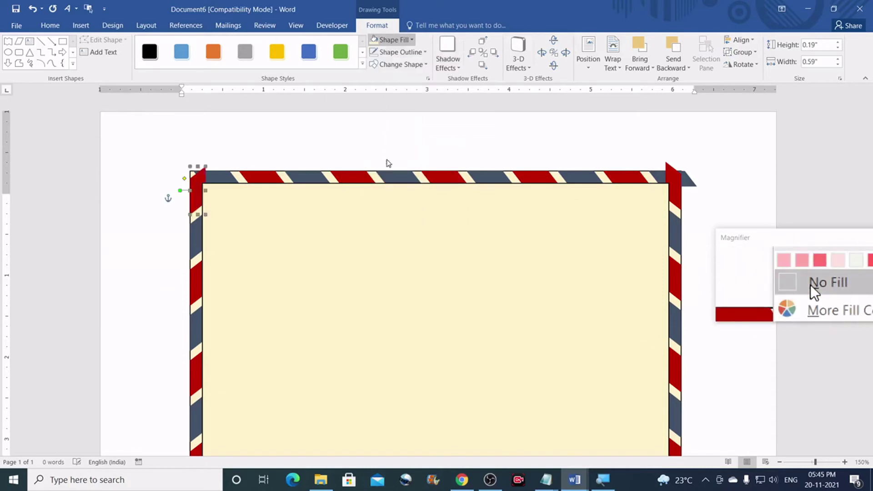
left_click(398, 52)
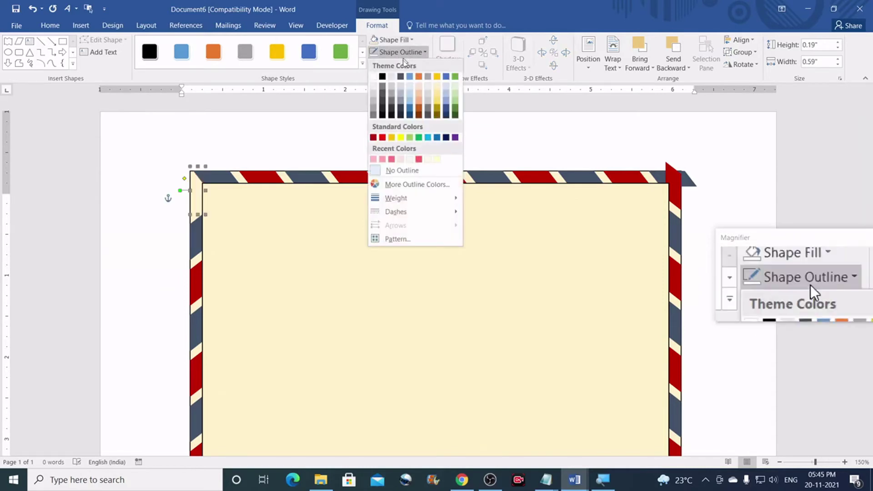
left_click(382, 77)
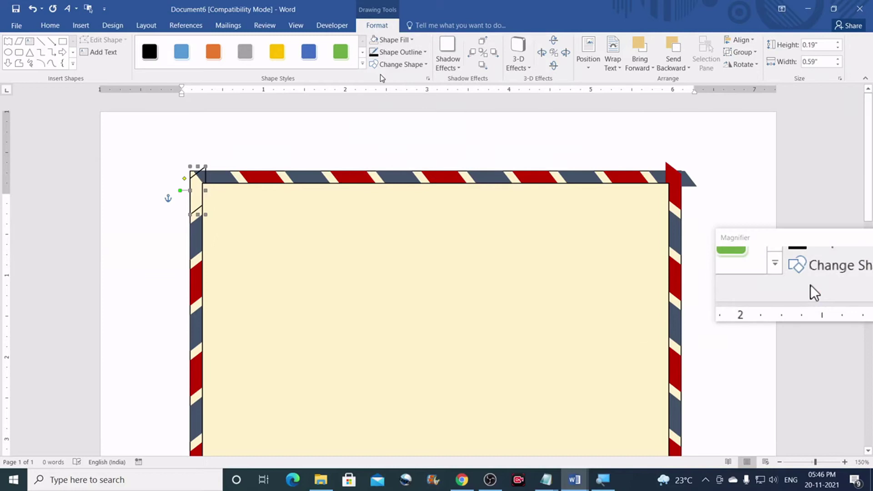
left_click(256, 141)
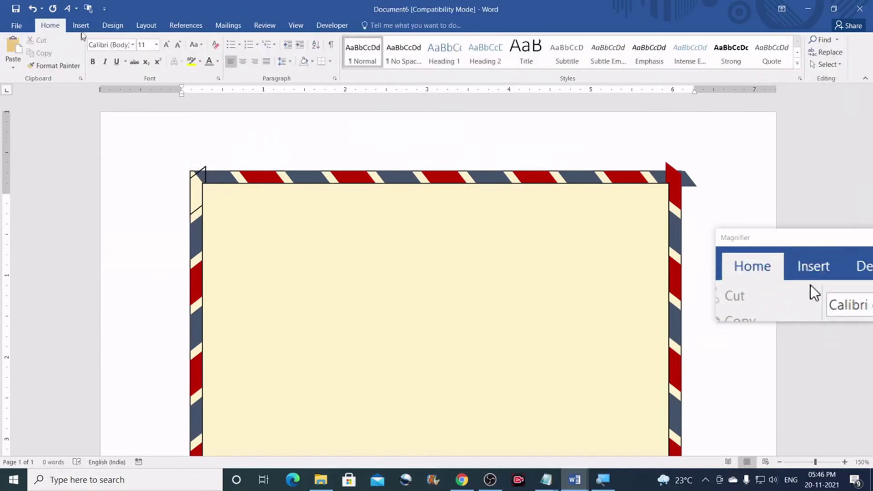
left_click(82, 27)
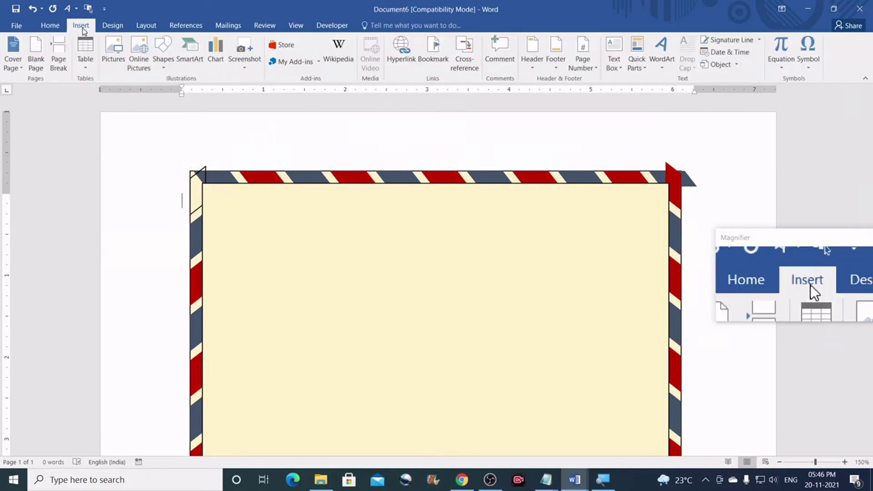
left_click(164, 68)
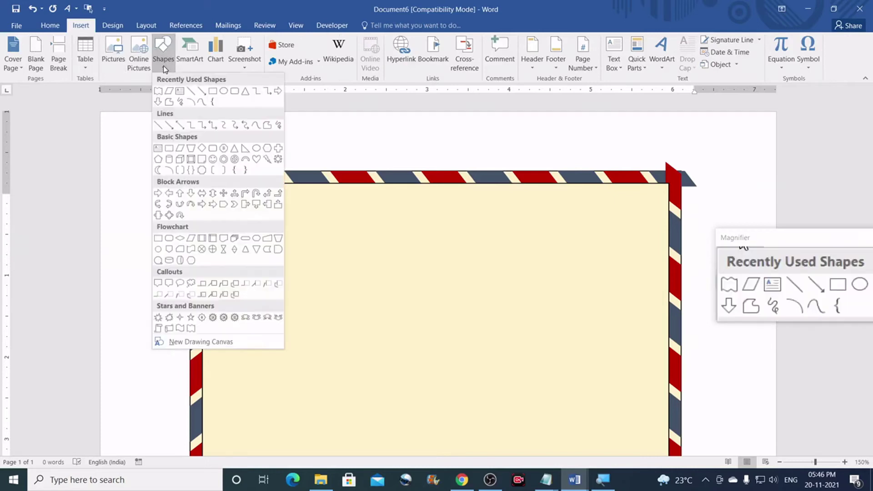
left_click(267, 126)
left_click(190, 171)
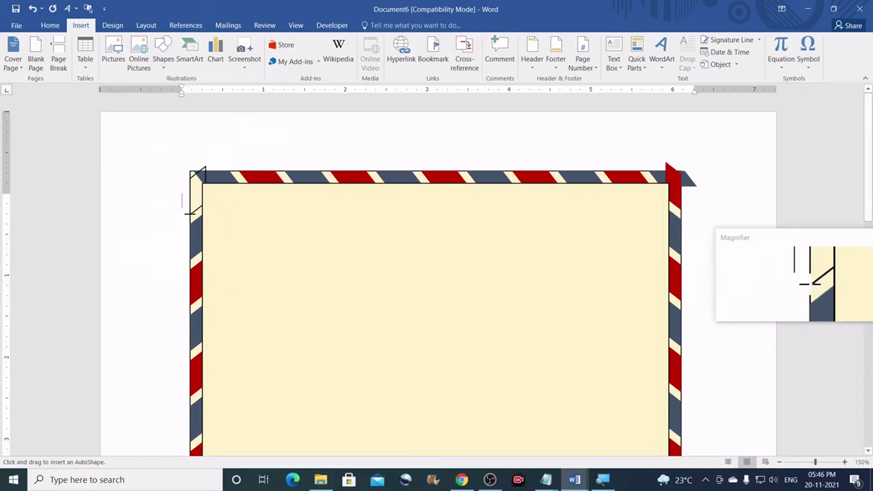
left_click(190, 213)
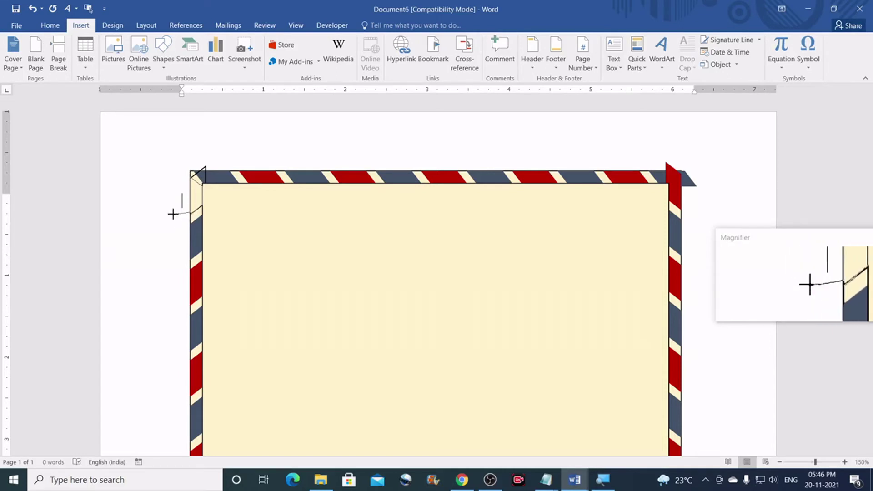
key("Escape")
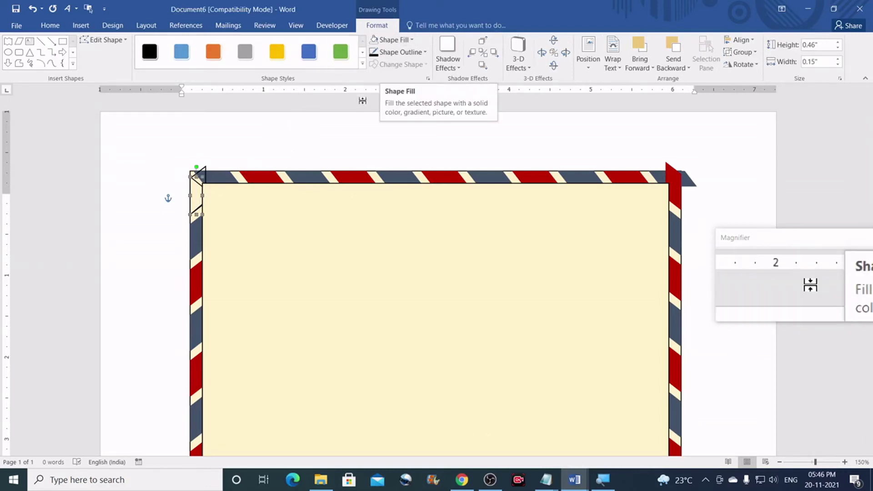
left_click(273, 145)
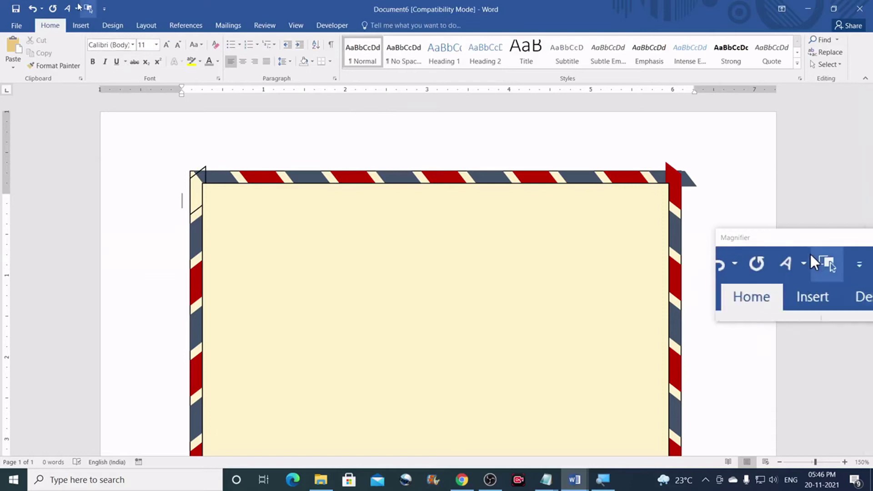
- Draw a closed four-sided freeform about 0.44" high and 0.15" wide over the outlined segment at the upper end of the left stripe
left_click(80, 25)
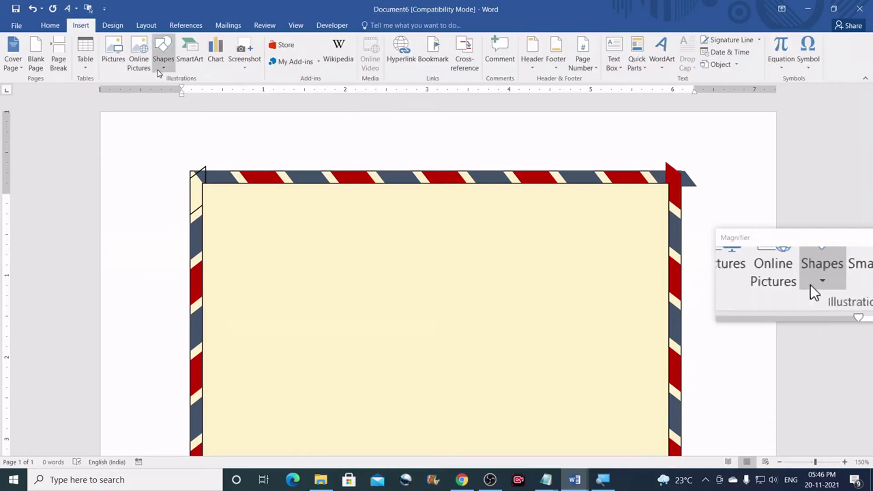
left_click(163, 57)
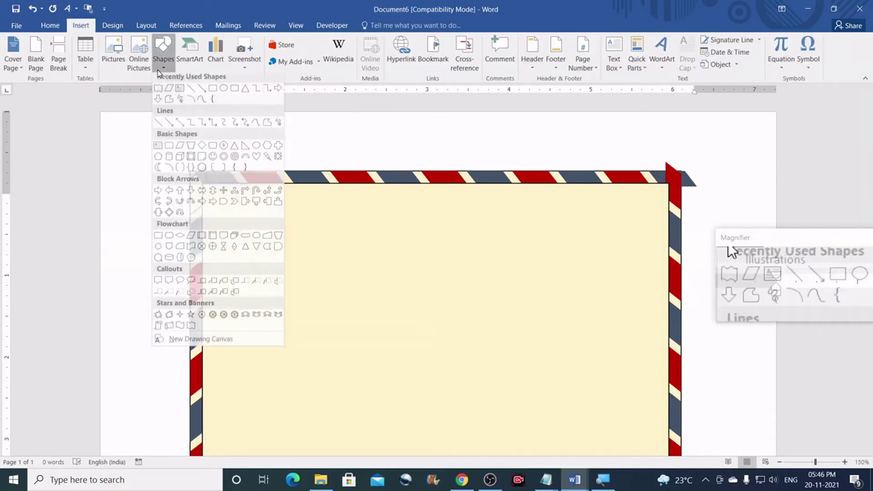
left_click(267, 124)
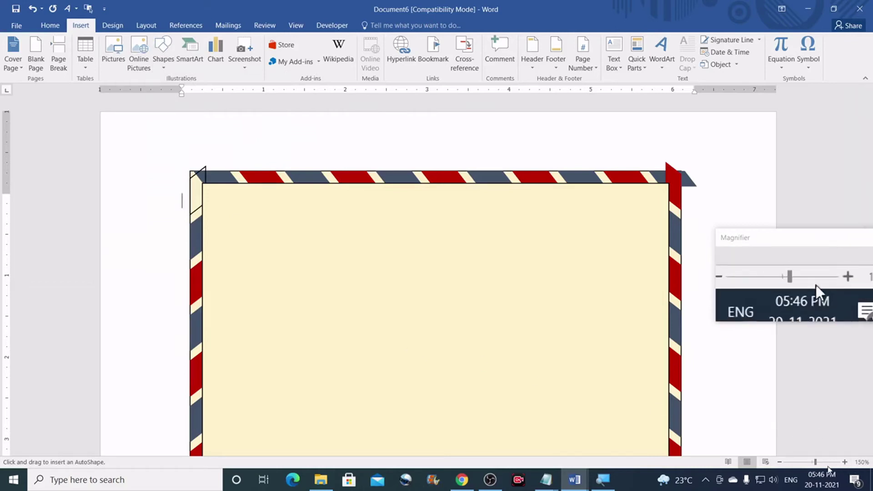
left_click_drag(815, 462, 835, 463)
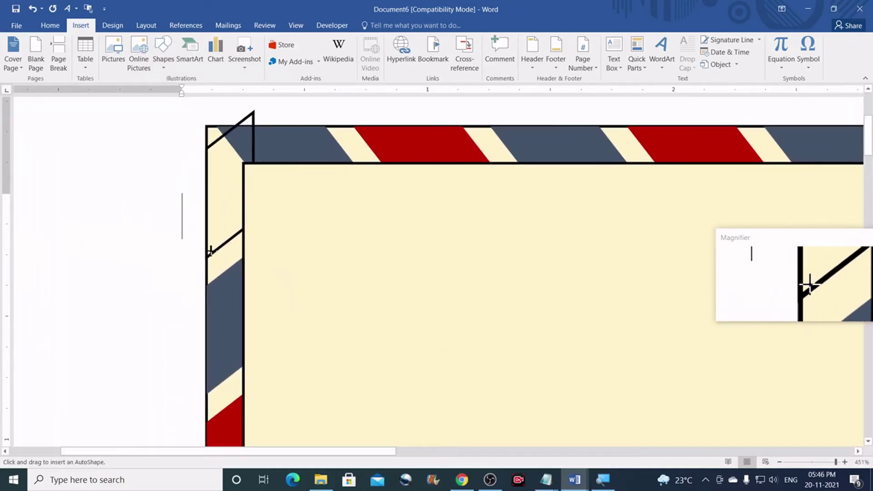
left_click_drag(204, 255, 206, 256)
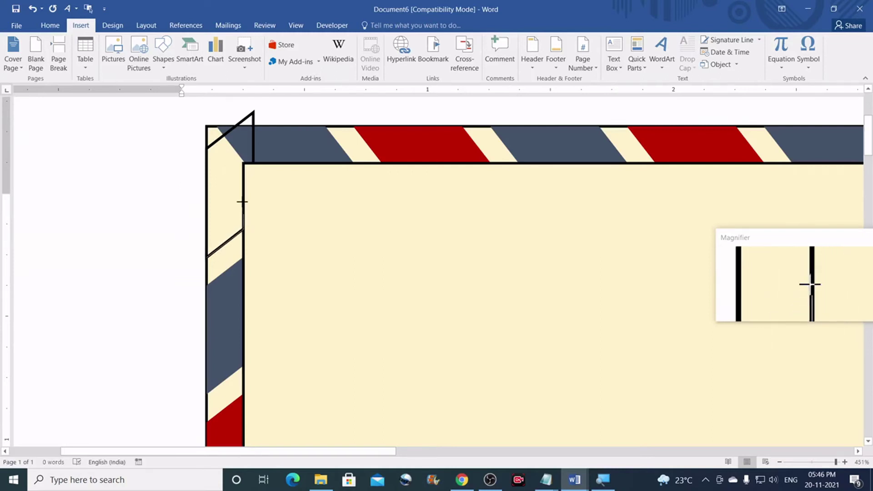
left_click_drag(243, 173, 211, 154)
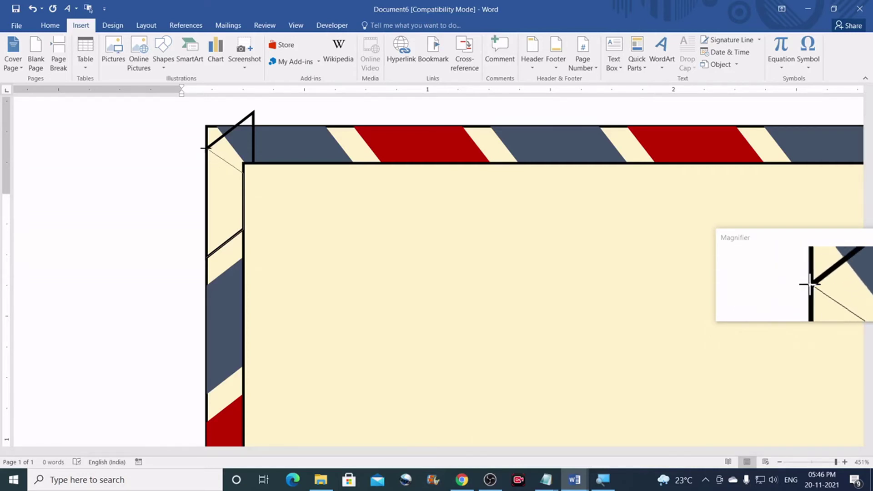
double_click(205, 255)
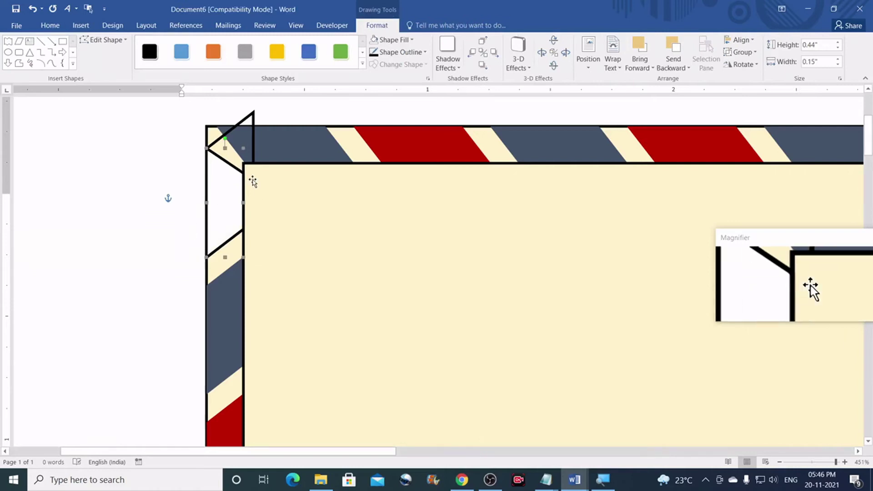
- Fill the new upper-left freeform with standard Red and no outline, and delete the black-outlined guide parallelogram behind it
left_click(399, 39)
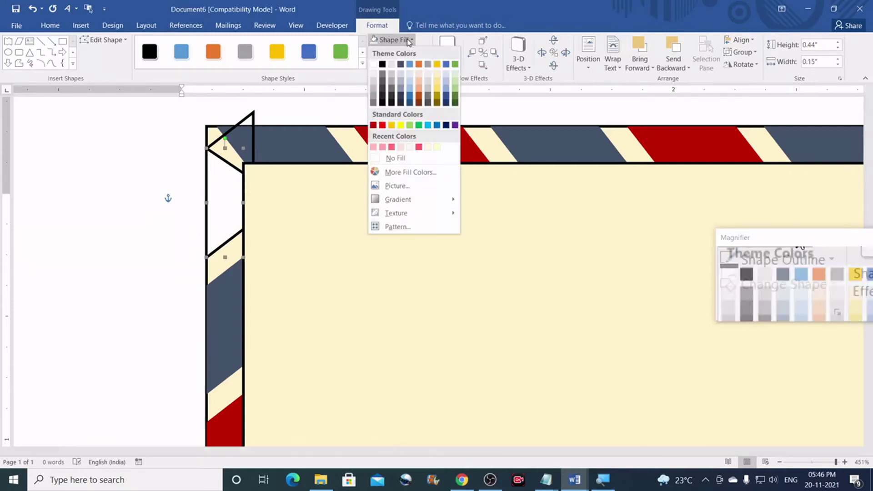
left_click(383, 125)
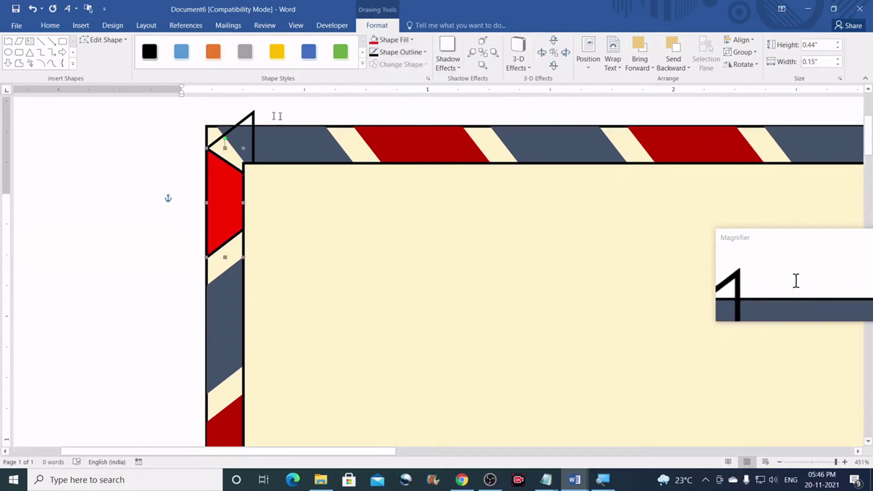
left_click(400, 52)
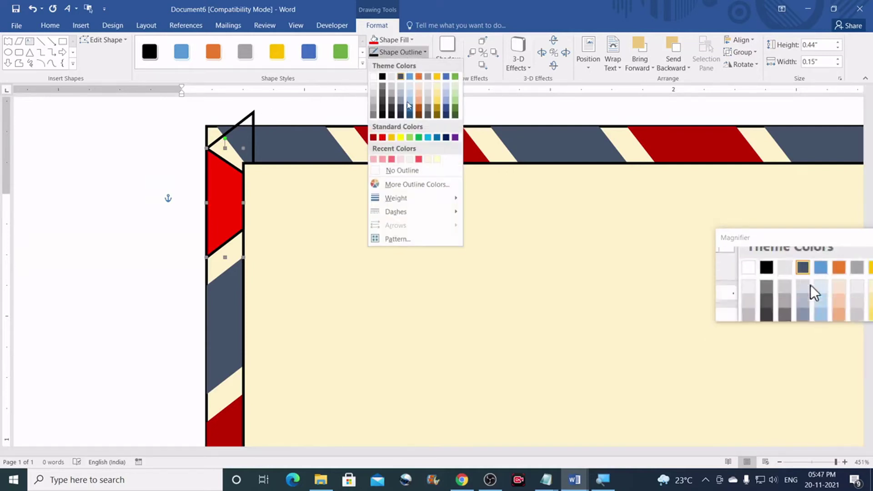
left_click(402, 171)
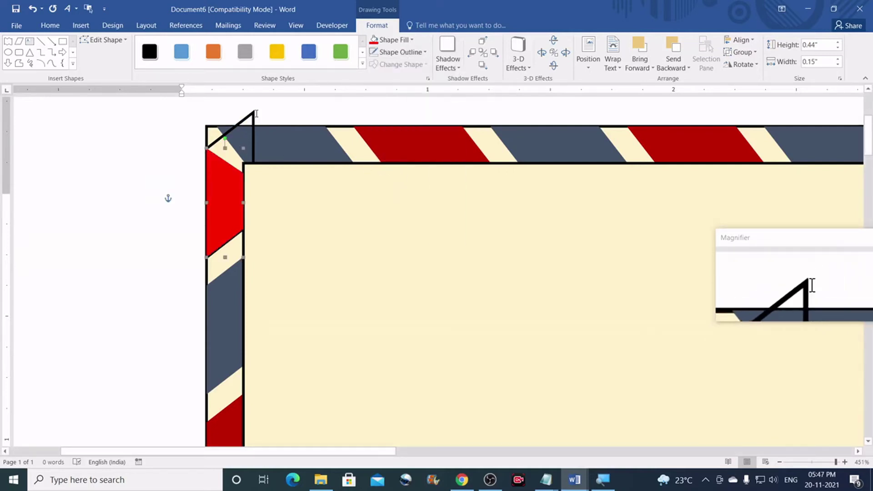
left_click(254, 113)
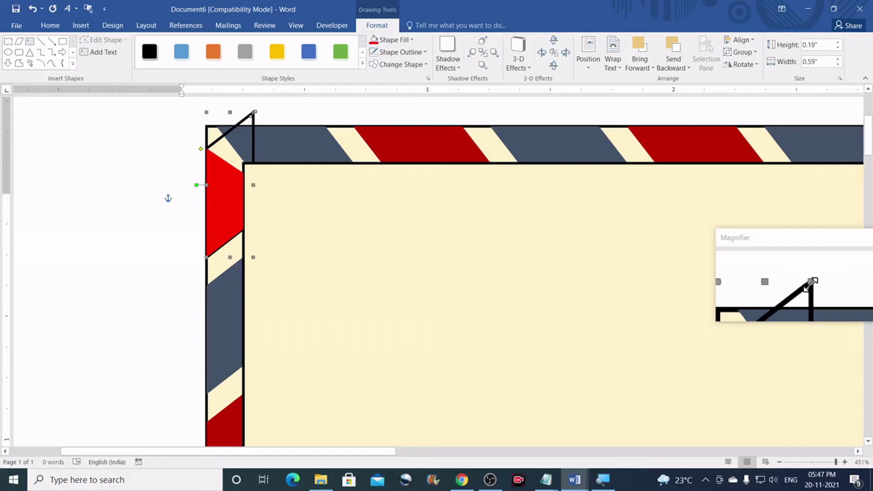
key("Delete")
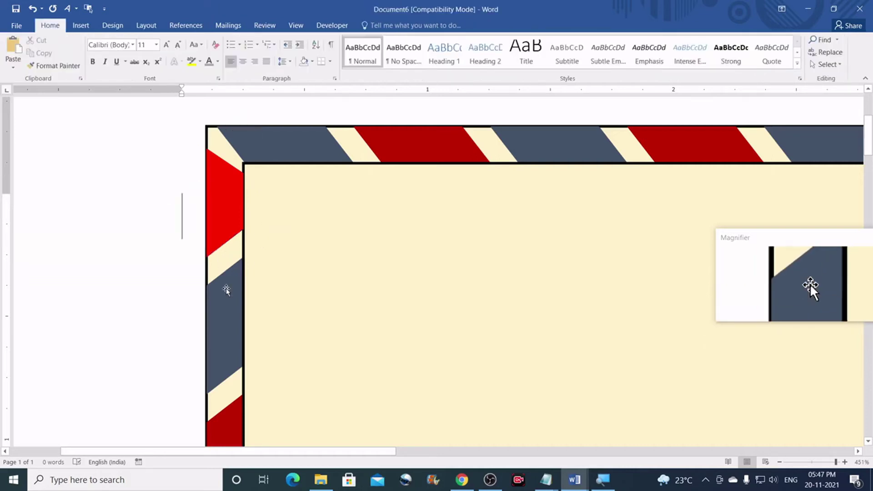
- Edit the points of the red upper-left corner shape, nudging its upper inner point slightly inside the cream rectangle's border
left_click_drag(386, 454, 414, 459)
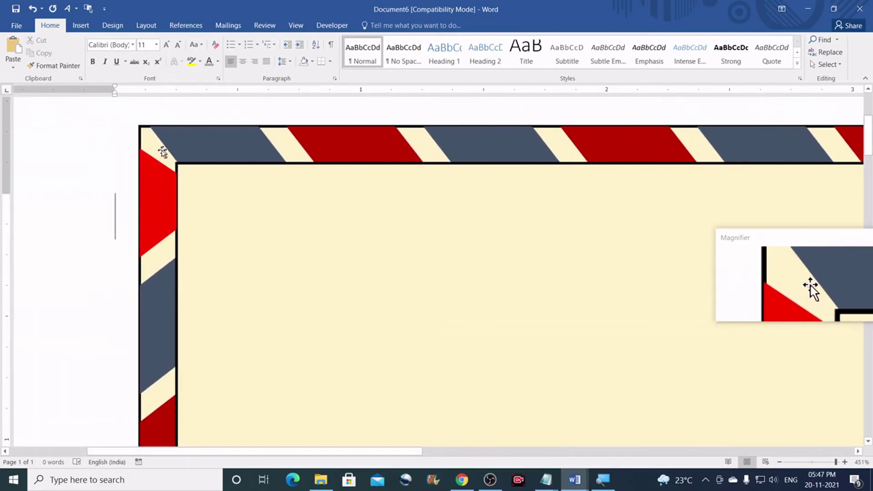
left_click(159, 176)
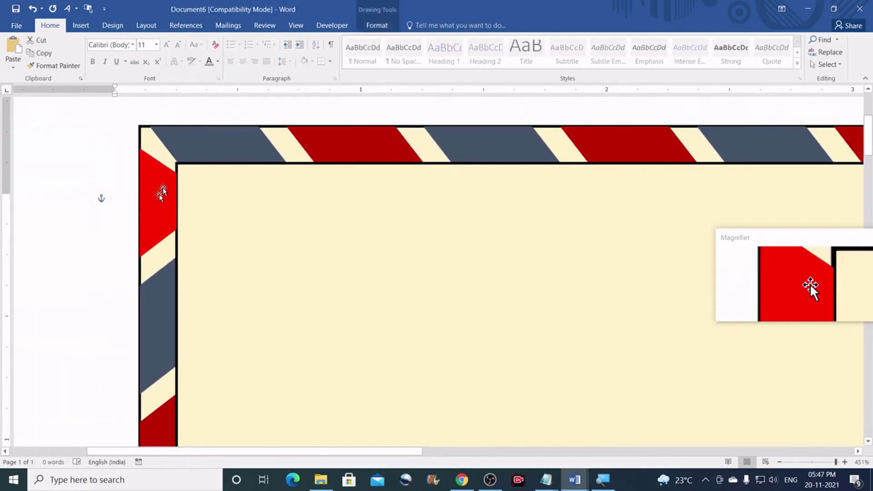
left_click(376, 27)
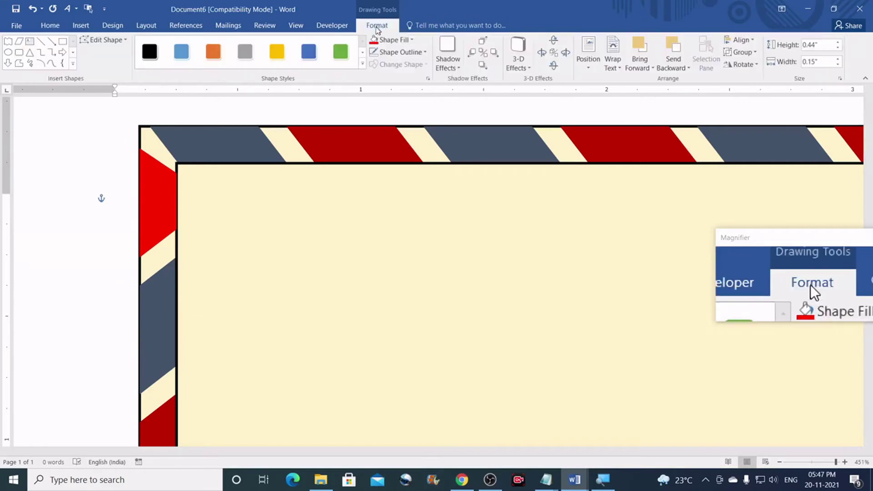
left_click(119, 40)
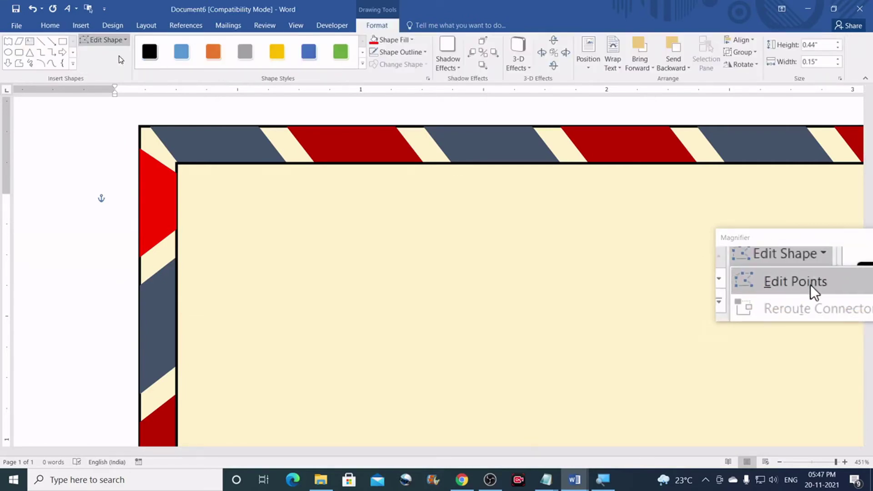
left_click(119, 57)
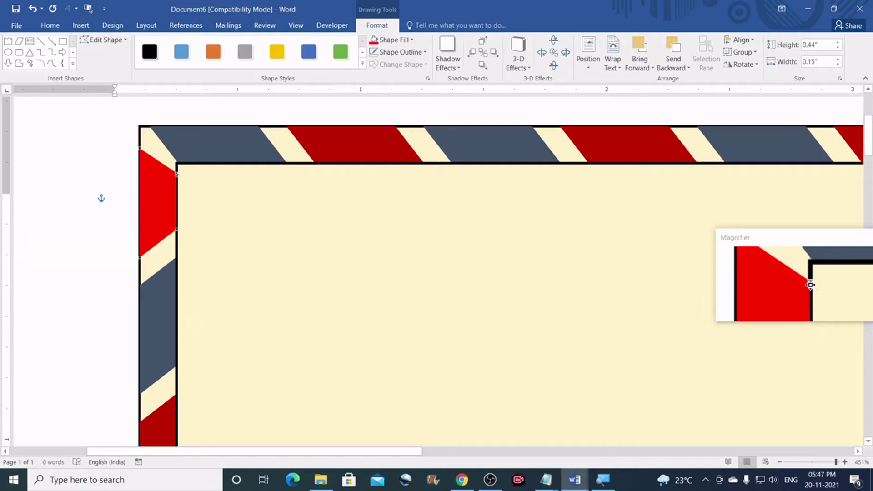
left_click_drag(176, 179, 175, 173)
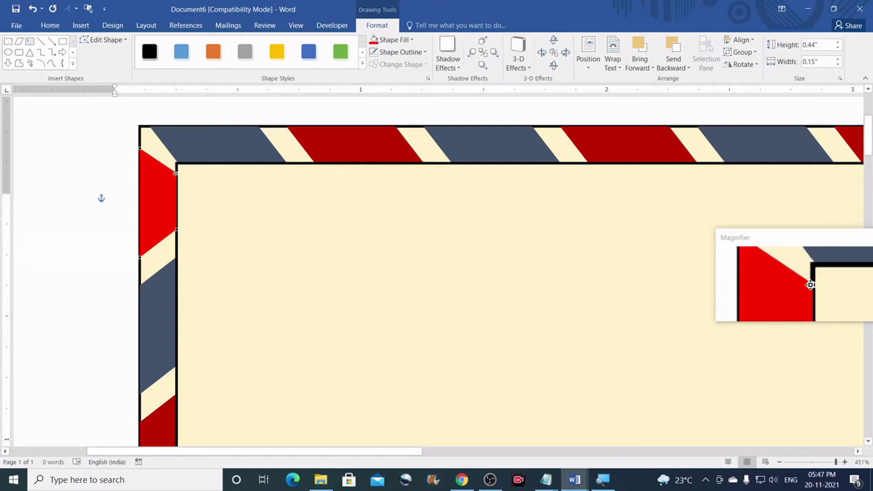
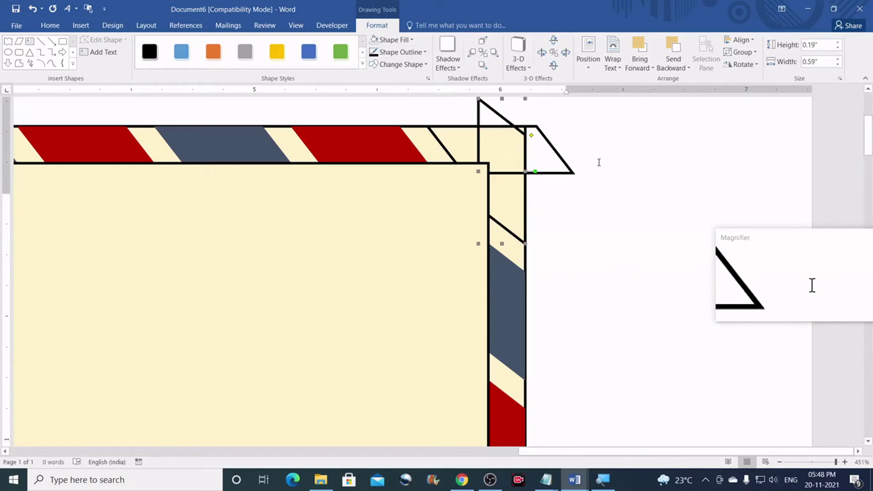
- Draw a closed trapezoid freeform about 0.34" wide and 0.15" high at the right end of the top stripe
left_click(81, 27)
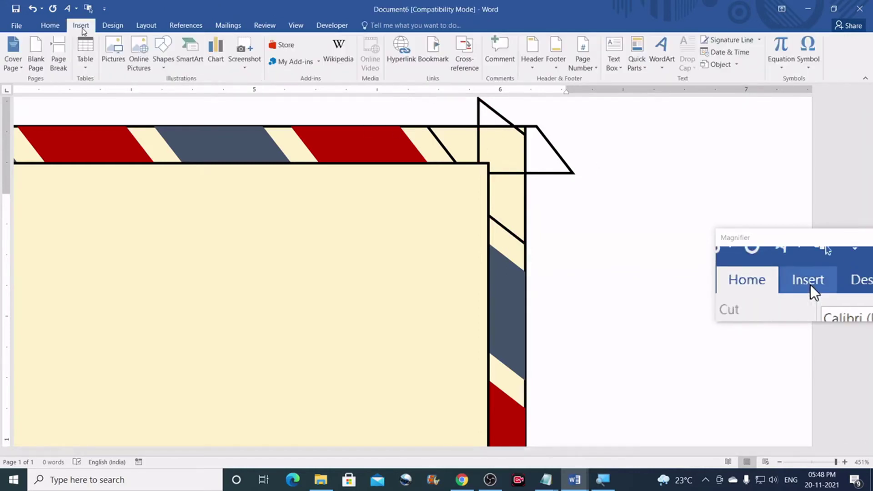
left_click(164, 69)
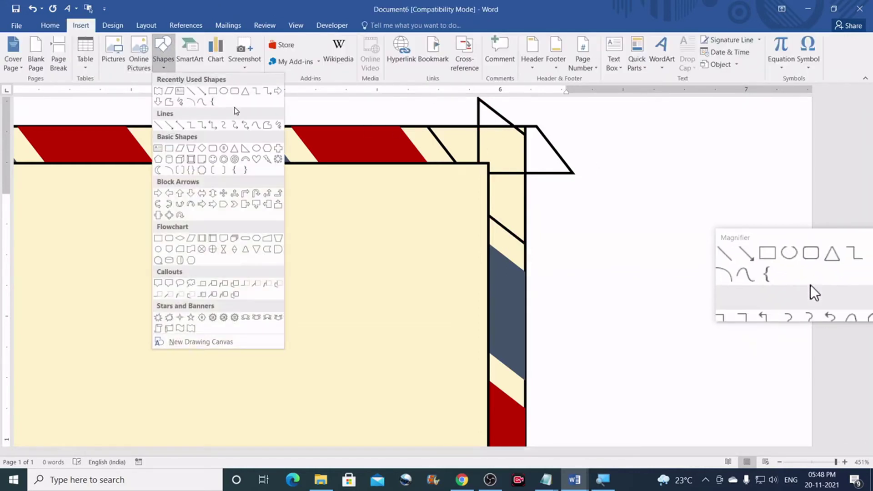
left_click(268, 125)
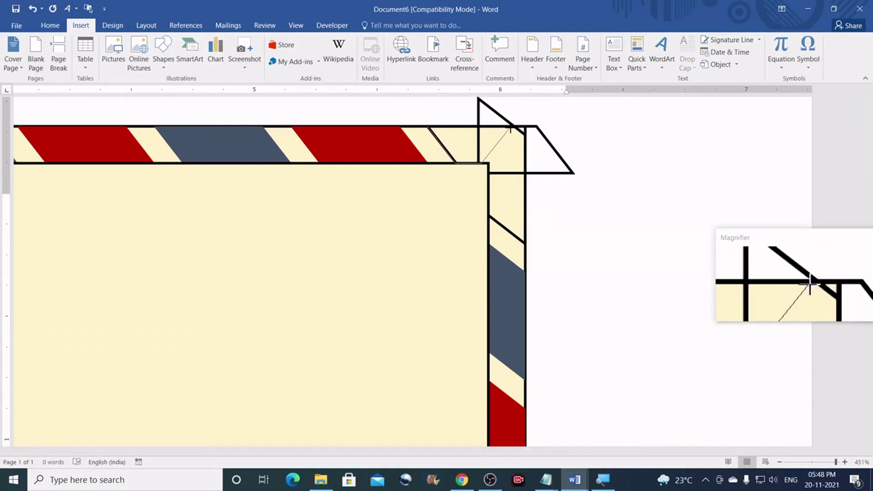
left_click(429, 124)
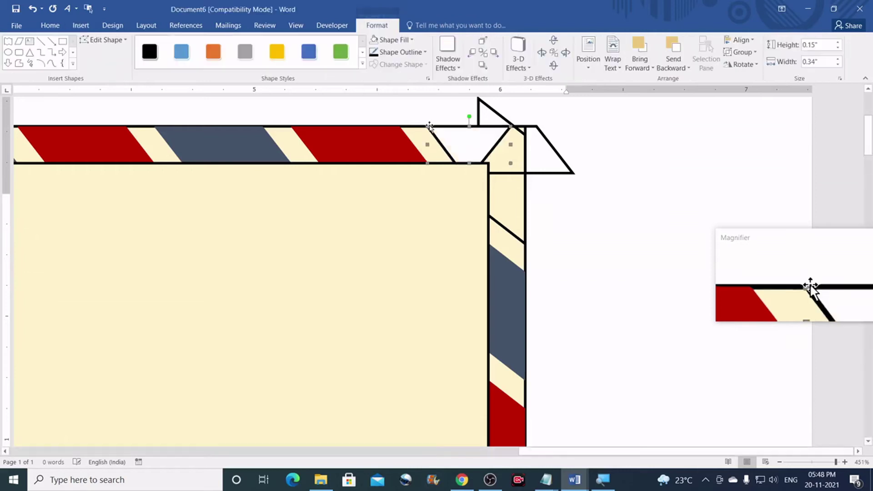
- Fill the trapezoid at the top stripe's right end with blue-gray and remove its outline
left_click(389, 42)
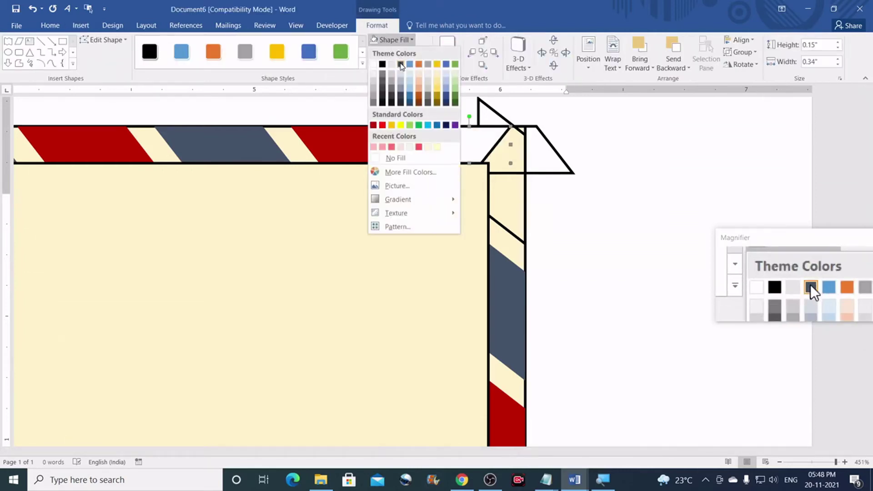
left_click(400, 63)
left_click(395, 53)
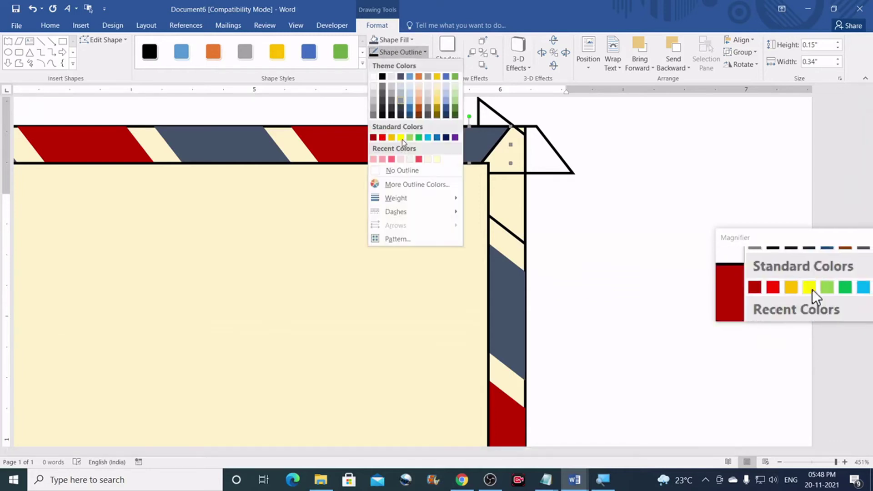
left_click(400, 172)
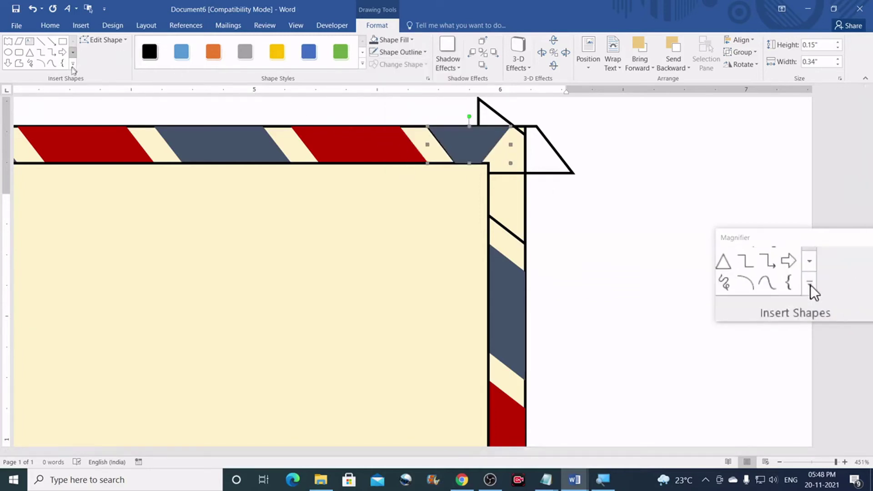
- Draw a closed four-sided freeform about 0.36" high and 0.15" wide at the upper end of the right stripe
left_click(22, 65)
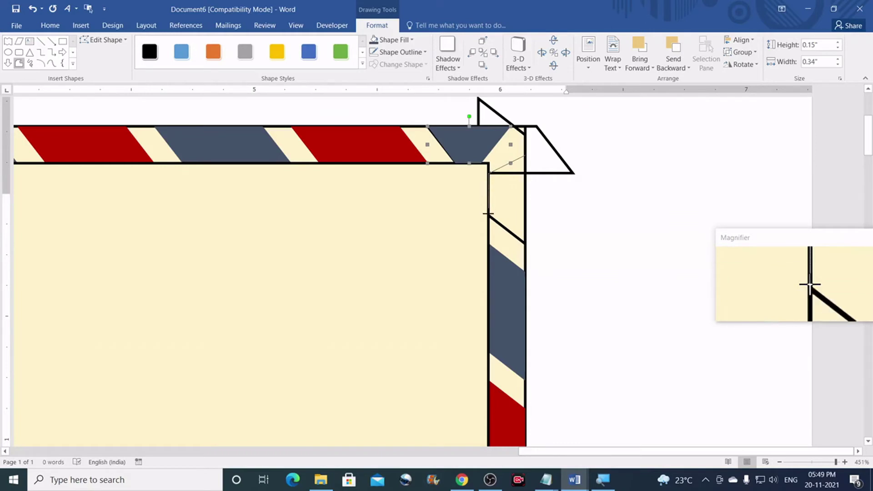
left_click(525, 241)
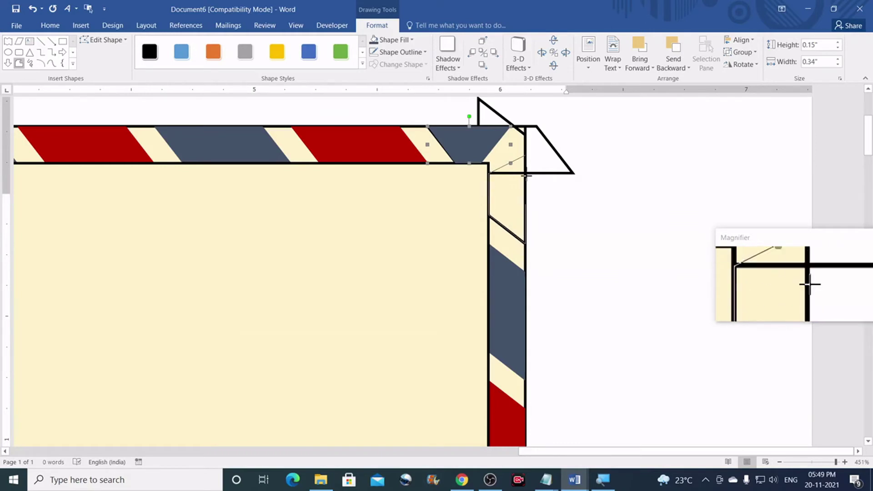
left_click(525, 153)
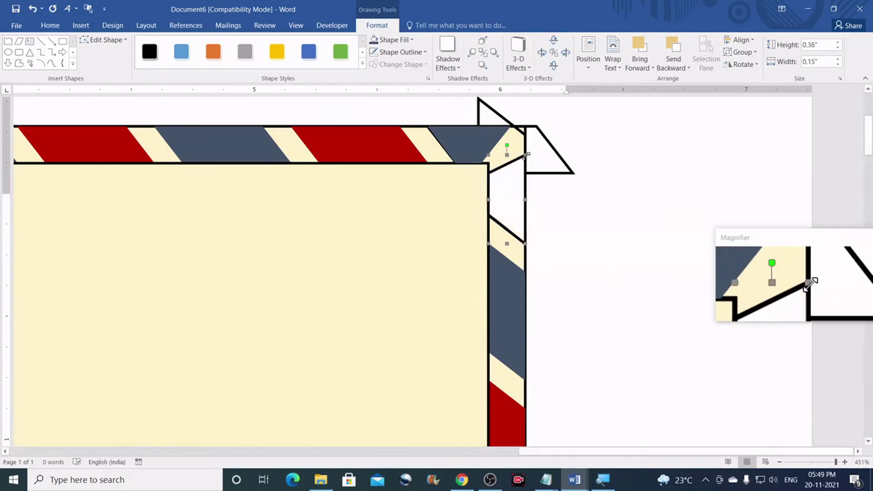
- Fill the white trapezoid near the upper-right corner of the border with dark red and remove its outline
left_click(398, 41)
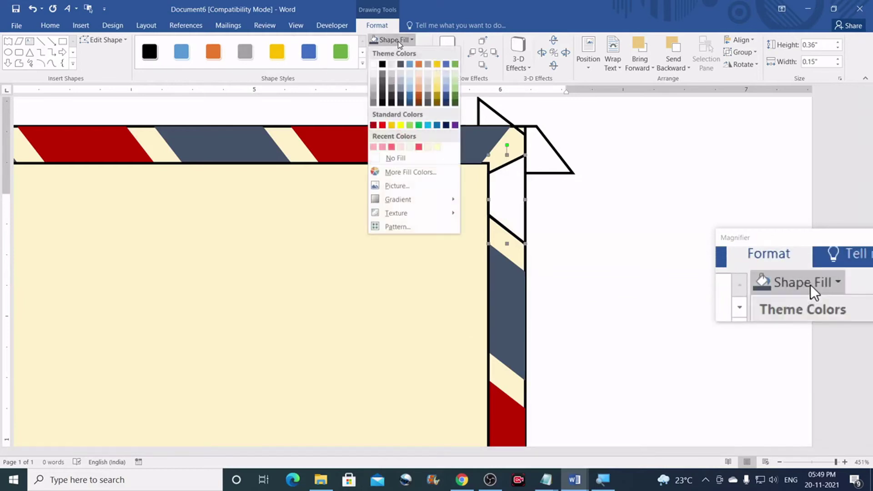
left_click(373, 125)
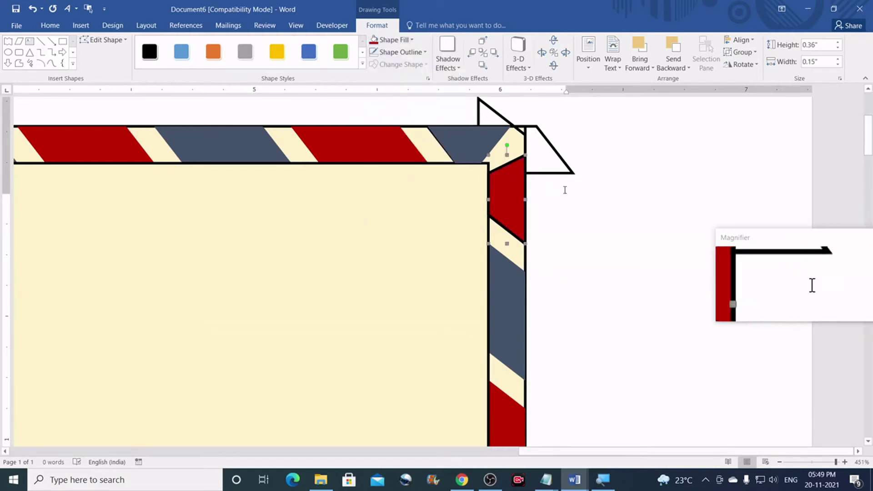
- Delete the two leftover black-outlined guide shapes sticking out at the frame's upper-right corner
left_click(543, 140)
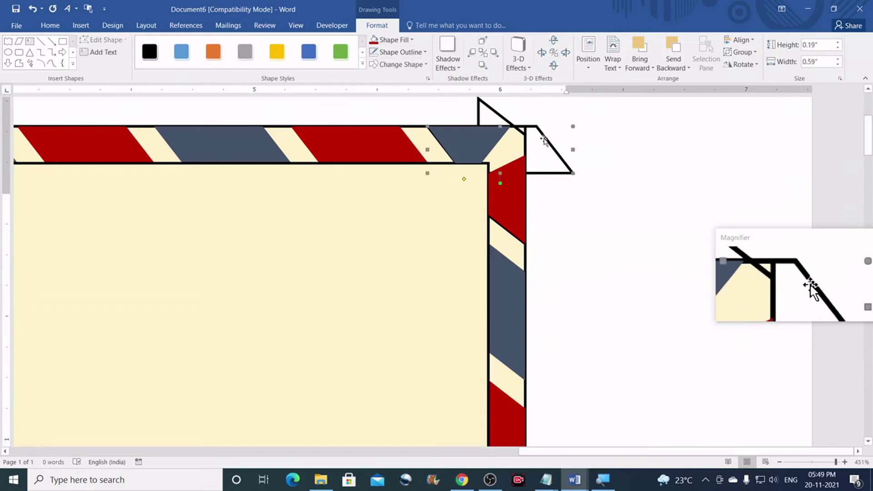
left_click(544, 139)
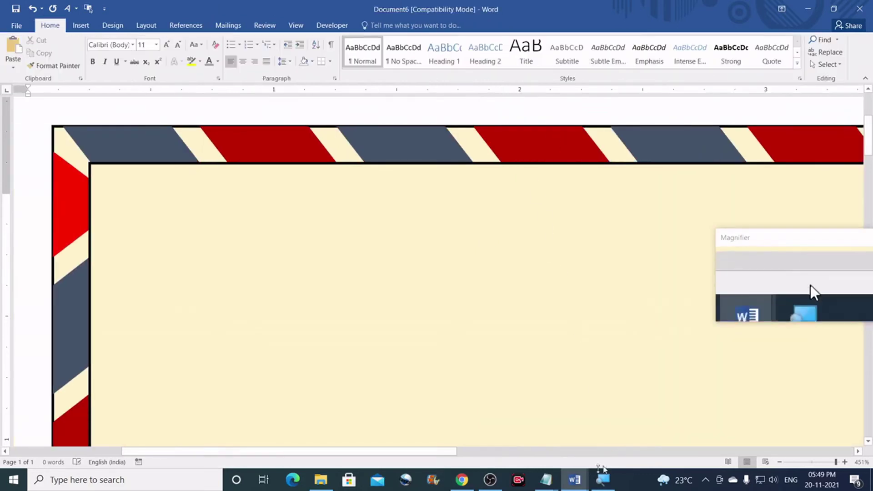
left_click_drag(440, 453, 818, 452)
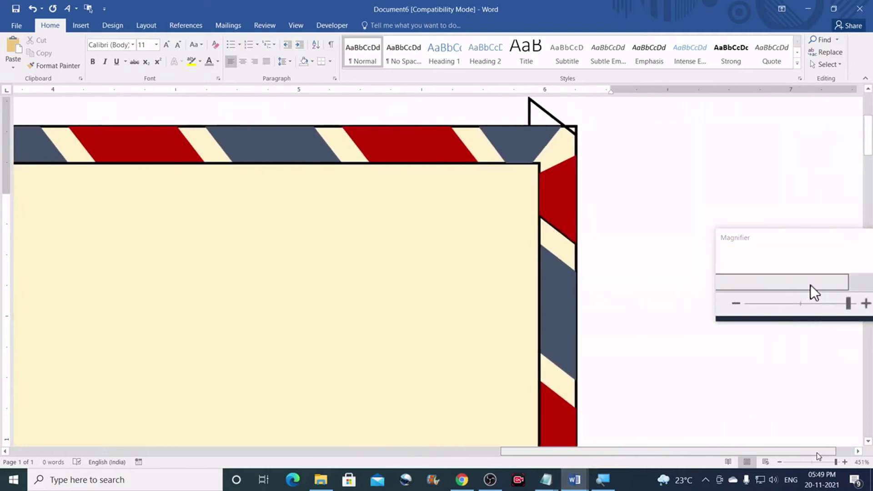
left_click(534, 113)
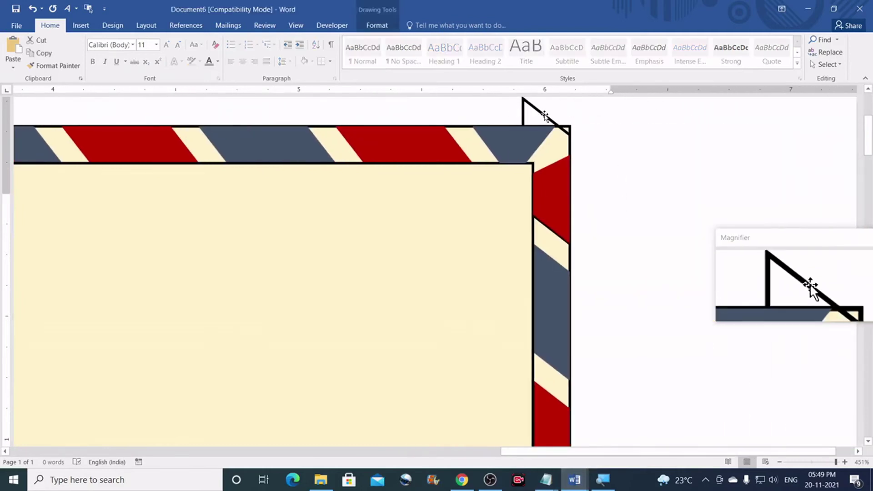
left_click_drag(445, 451, 830, 464)
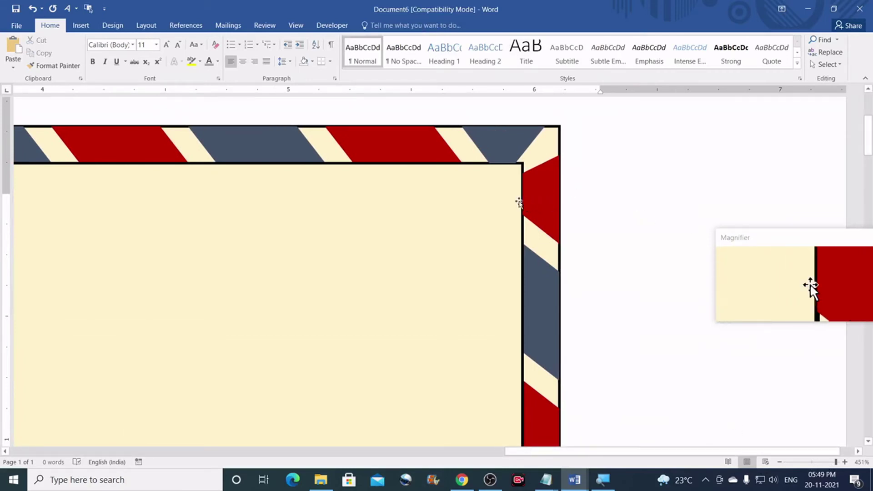
scroll(520, 201, "down", 2)
scroll(519, 204, "up", 4)
scroll(519, 204, "down", 3)
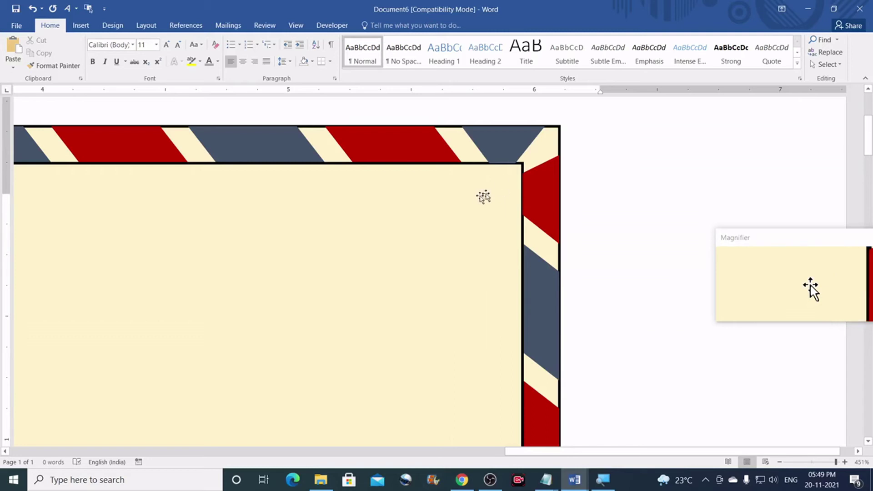
left_click(483, 196)
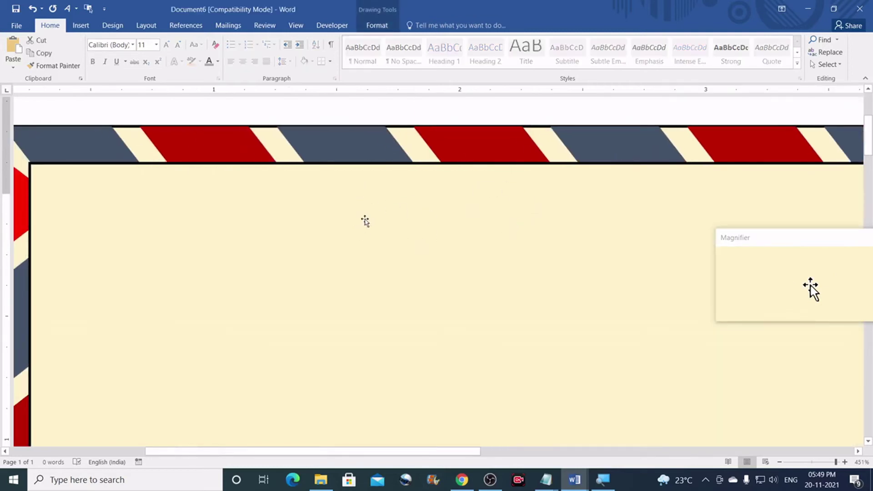
key("Delete")
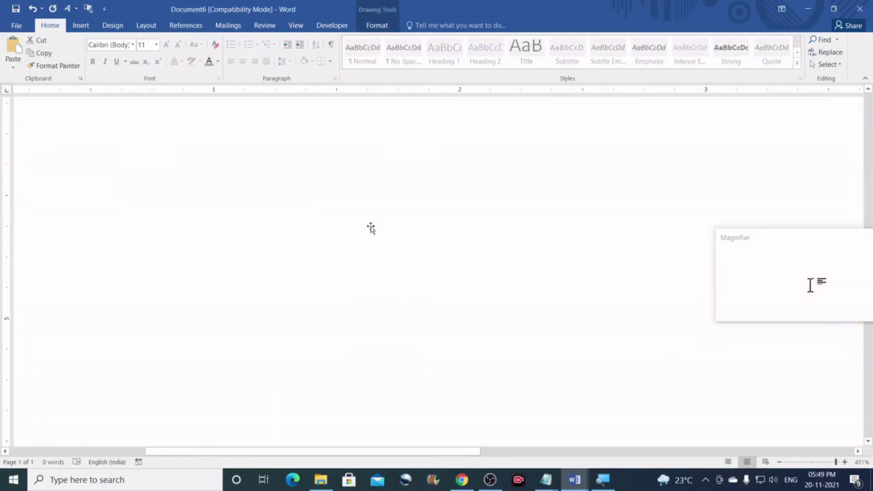
key("ctrl+z")
- Give the blue-gray parallelogram overhanging the frame's lower-right corner a black outline and no fill
left_click_drag(415, 451, 789, 452)
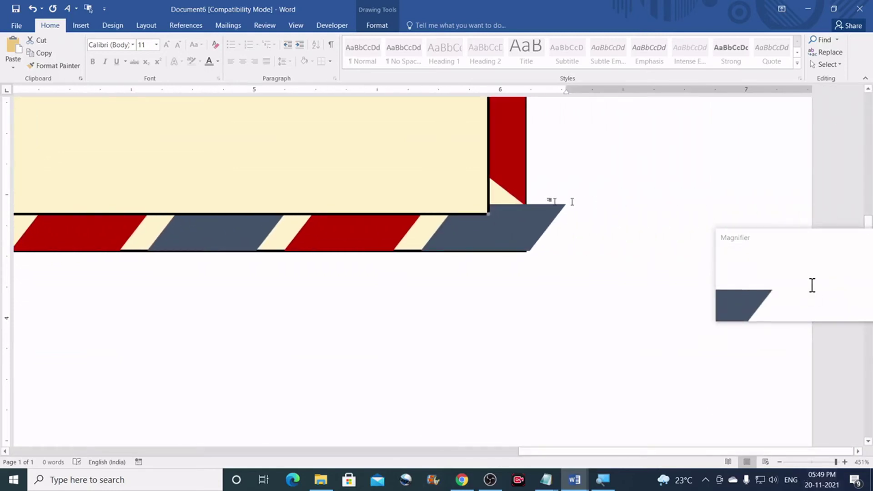
left_click(525, 219)
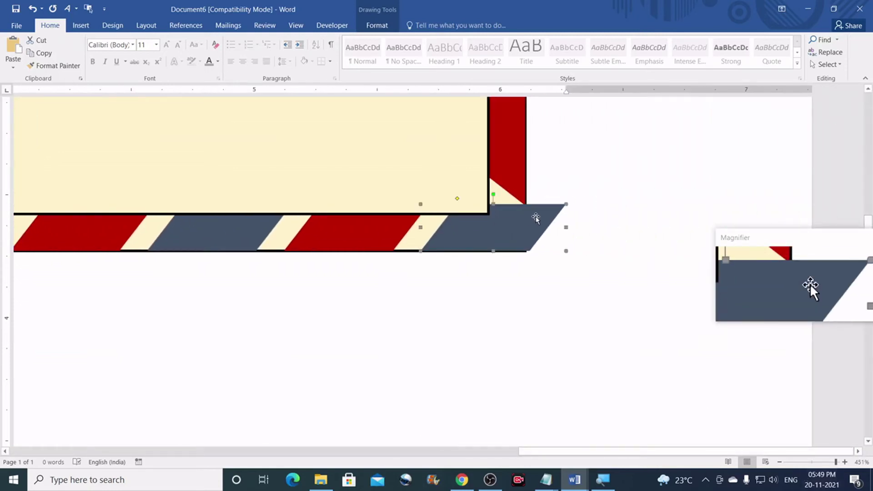
left_click(383, 27)
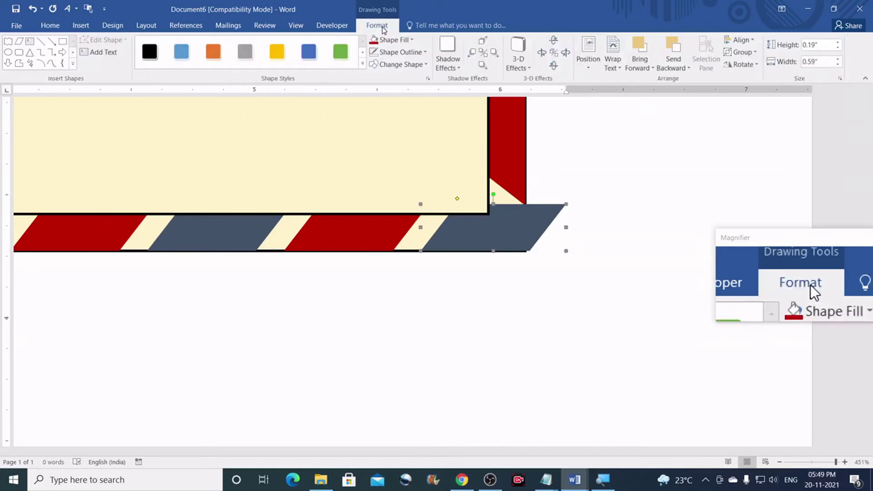
left_click(396, 54)
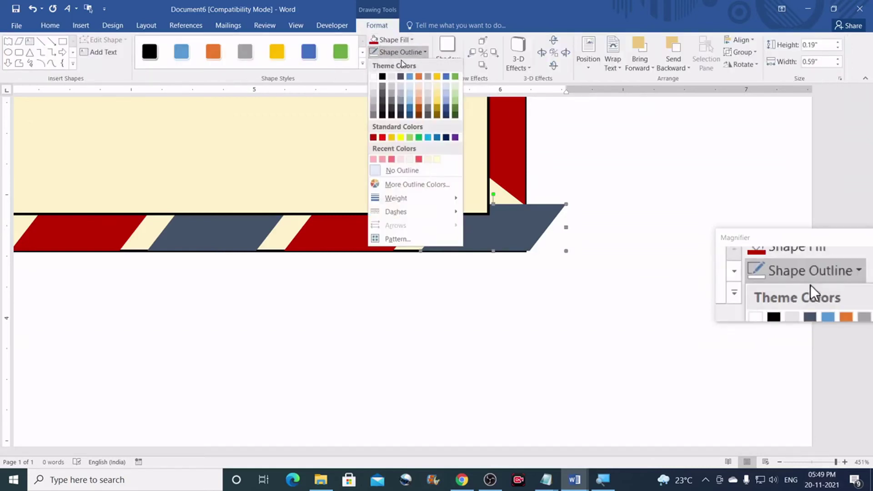
left_click(383, 76)
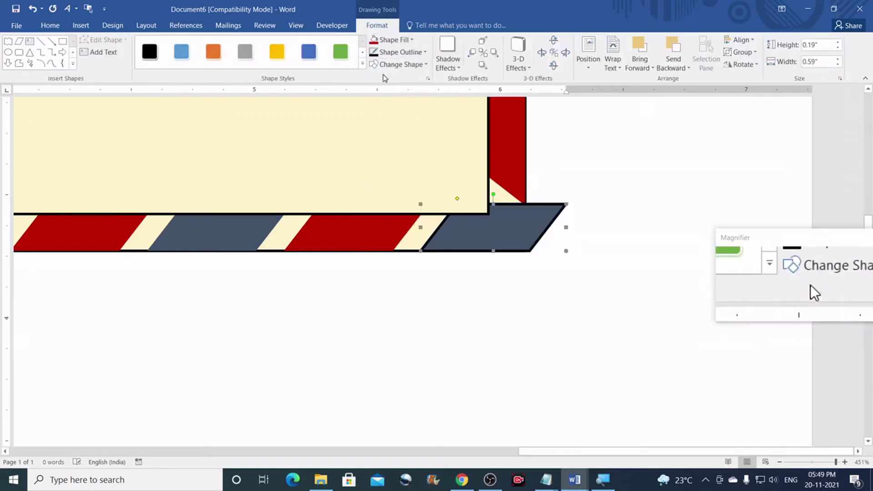
left_click(385, 40)
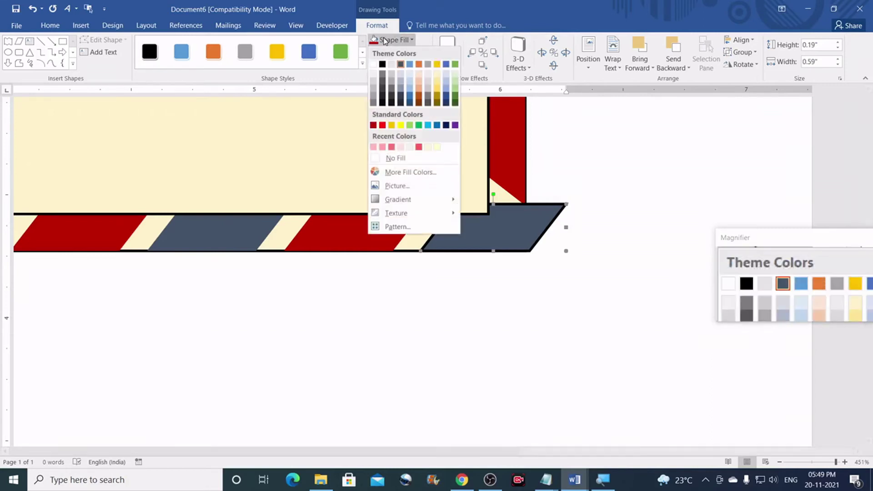
left_click(392, 158)
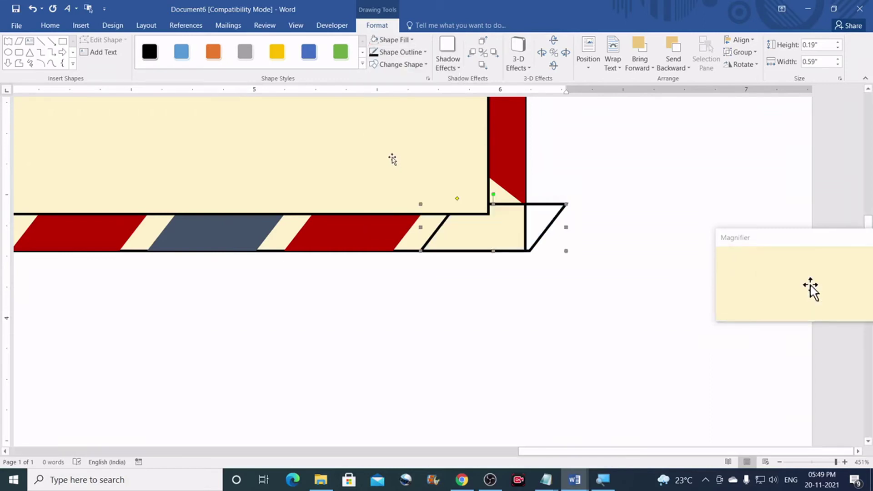
- Trace the lower-right corner stripe inside the border as a freeform trapezoid, about 0.43" by 0.15", and fill it blue-gray
left_click(20, 64)
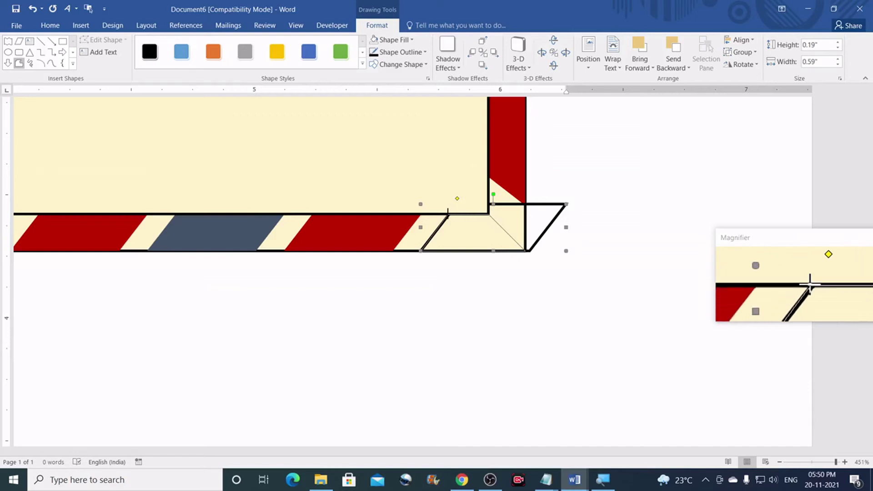
left_click(473, 238)
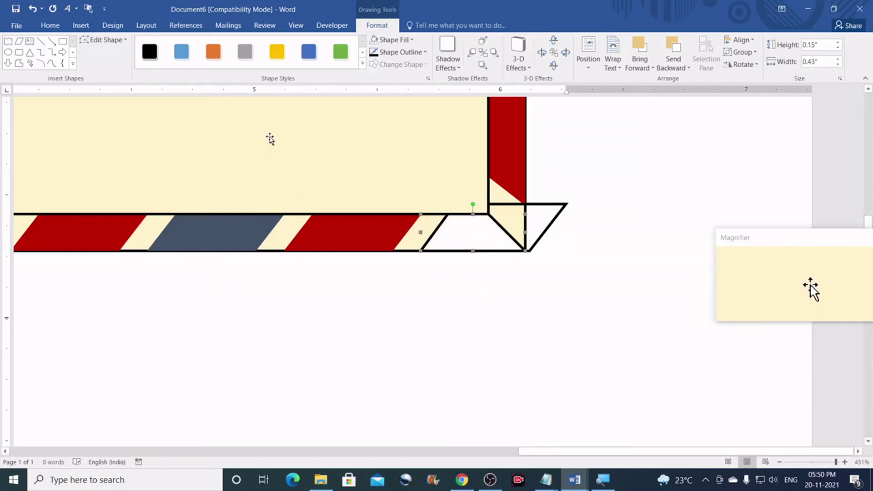
left_click(411, 40)
left_click(400, 64)
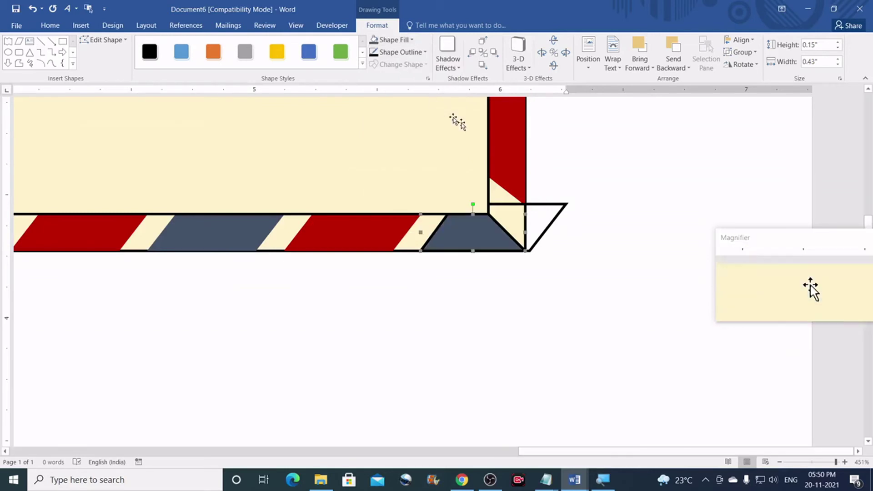
- Remove the corner trapezoid's outline and delete the leftover guide parallelogram at the lower-right corner
left_click(406, 53)
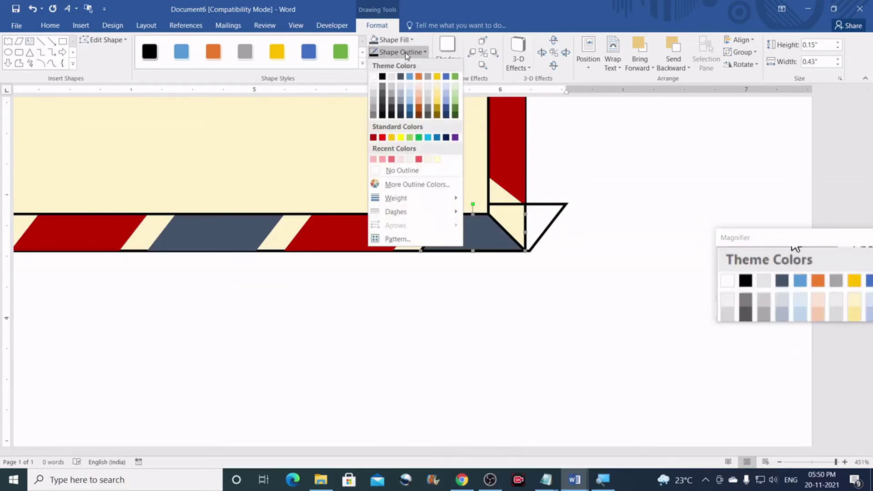
left_click(400, 170)
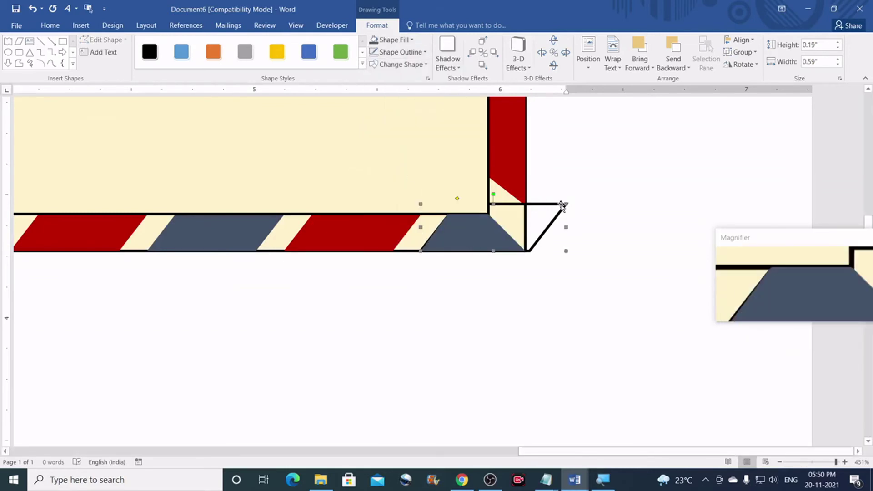
left_click(555, 203)
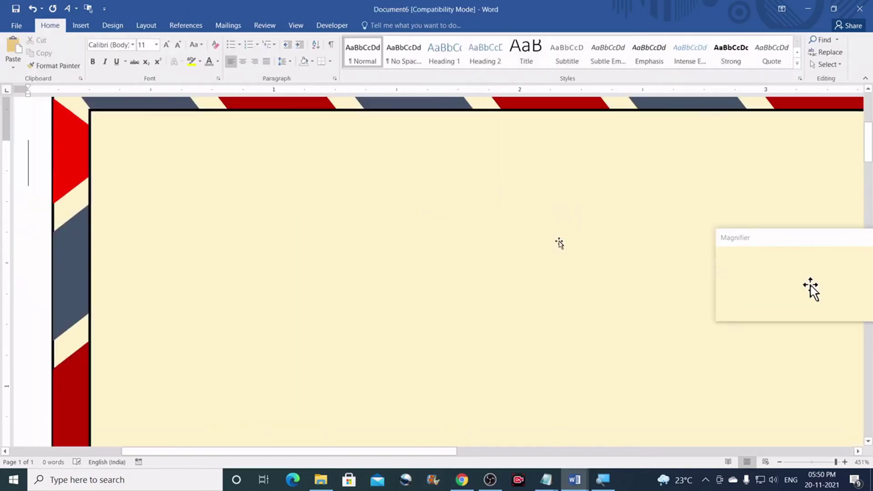
- Bring the cream inner rectangle to the front of the striped border shapes
left_click(399, 254)
scroll(340, 207, "up", 3)
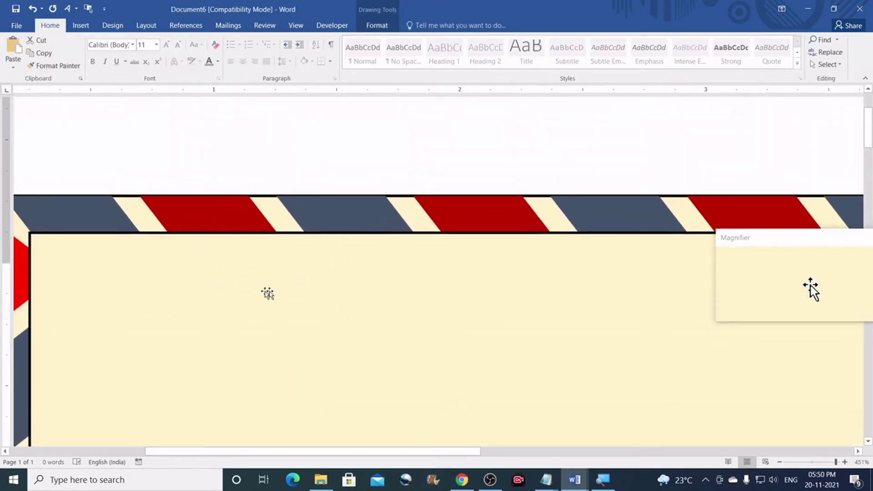
left_click(381, 26)
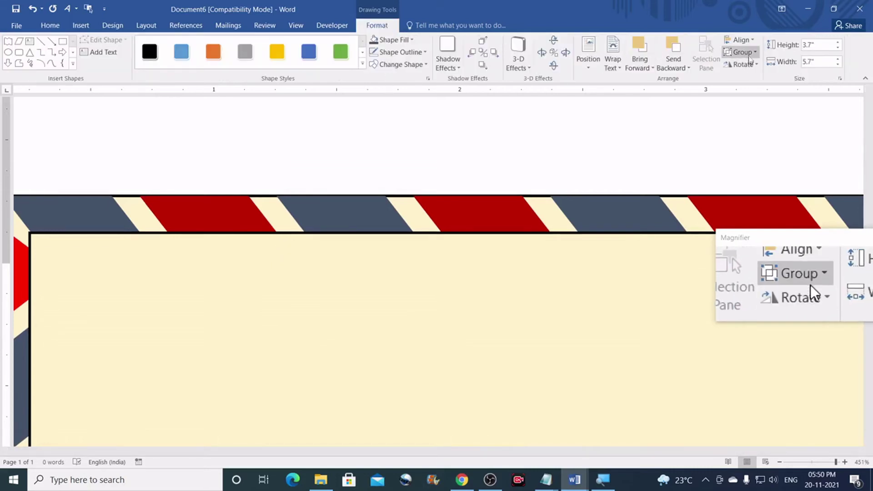
left_click(750, 42)
left_click(749, 41)
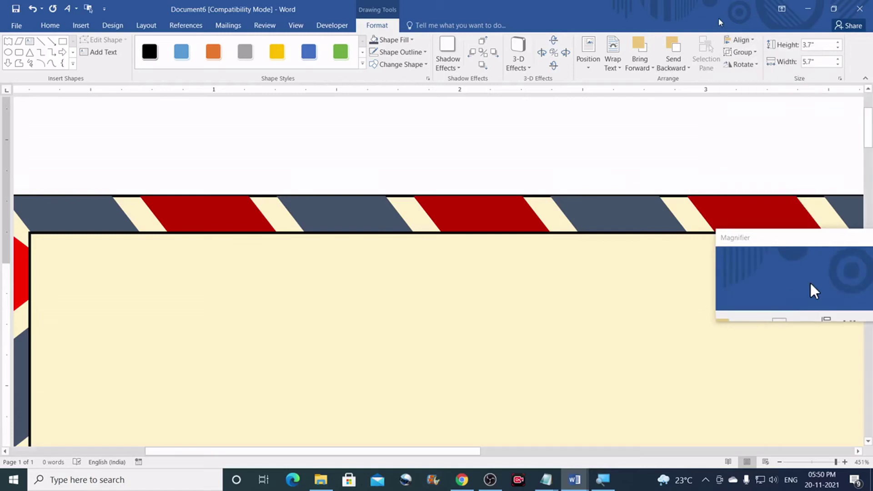
left_click(636, 69)
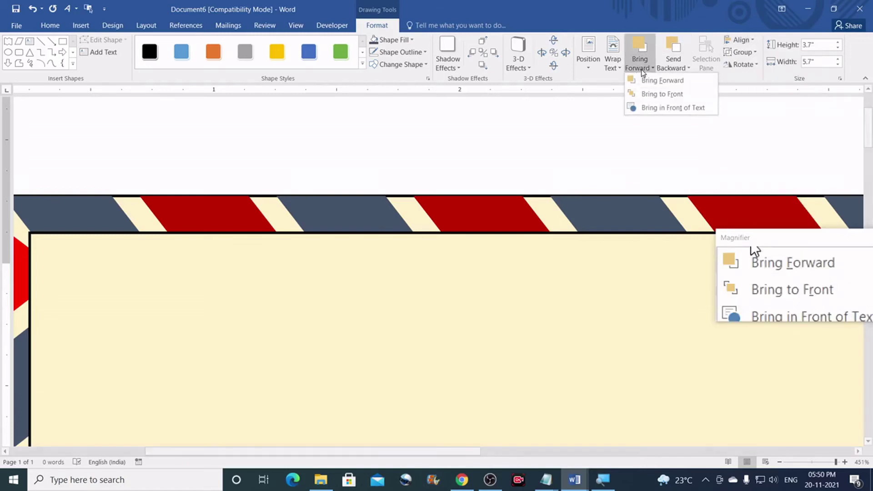
left_click(662, 94)
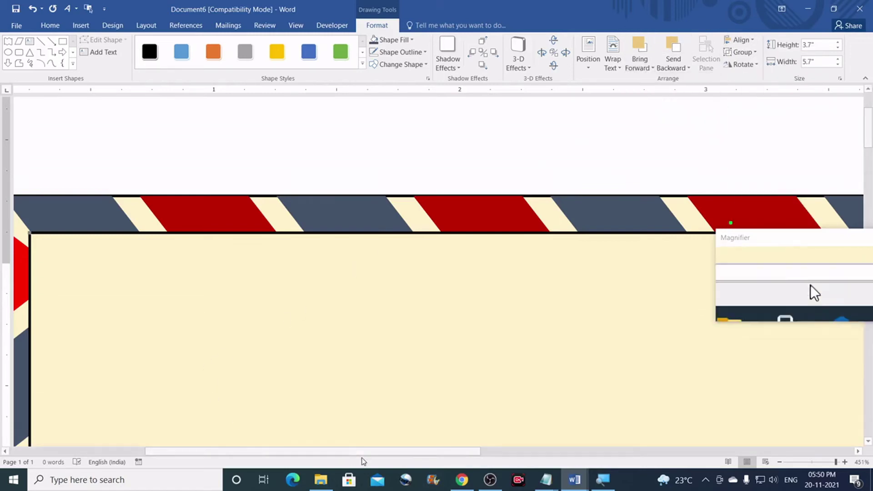
- Examine the whole striped frame around the cream rectangle, including all four corners
left_click_drag(356, 451, 759, 455)
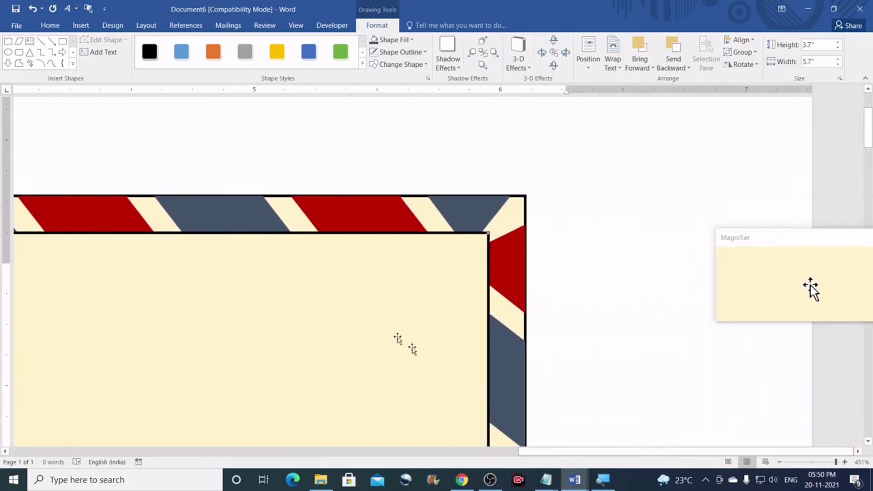
left_click(779, 462)
left_click(780, 461)
left_click(779, 462)
left_click(779, 462)
left_click(779, 462)
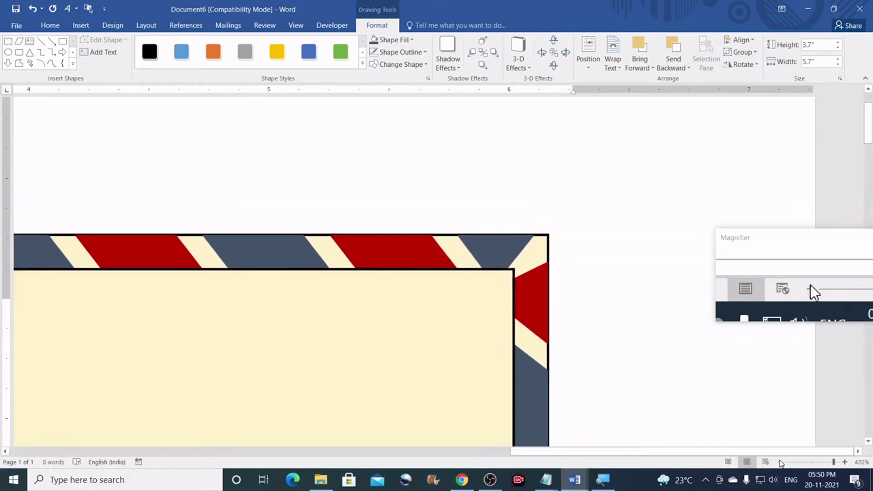
left_click(779, 462)
left_click(779, 462)
left_click(779, 461)
left_click(779, 462)
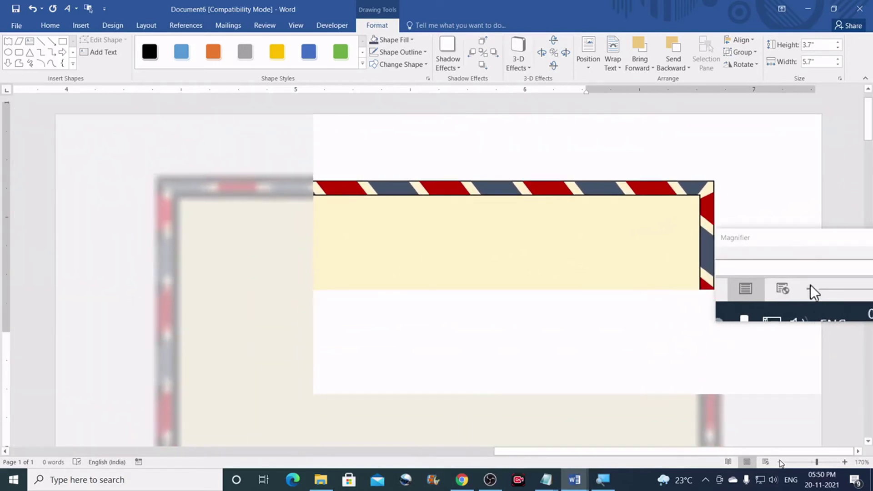
scroll(510, 335, "down", 2)
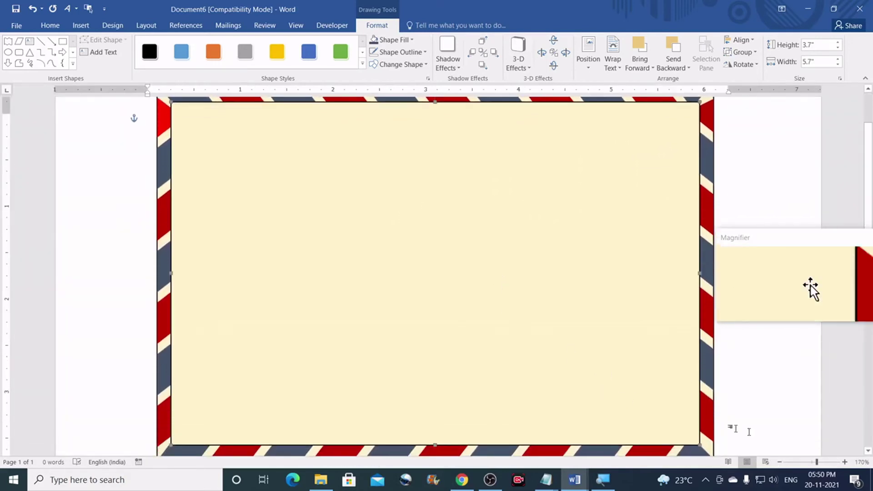
left_click(779, 462)
left_click(779, 462)
left_click(779, 462)
left_click(779, 462)
left_click(780, 462)
left_click(779, 462)
left_click(780, 462)
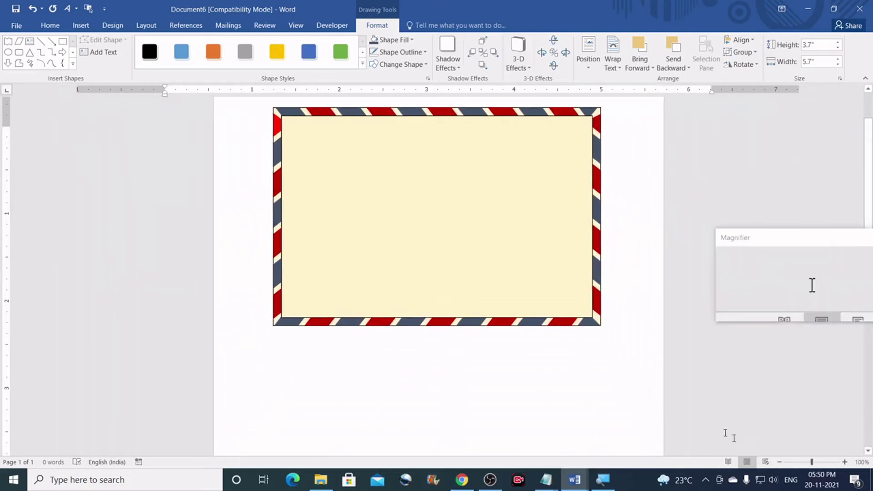
scroll(614, 350, "up", 2)
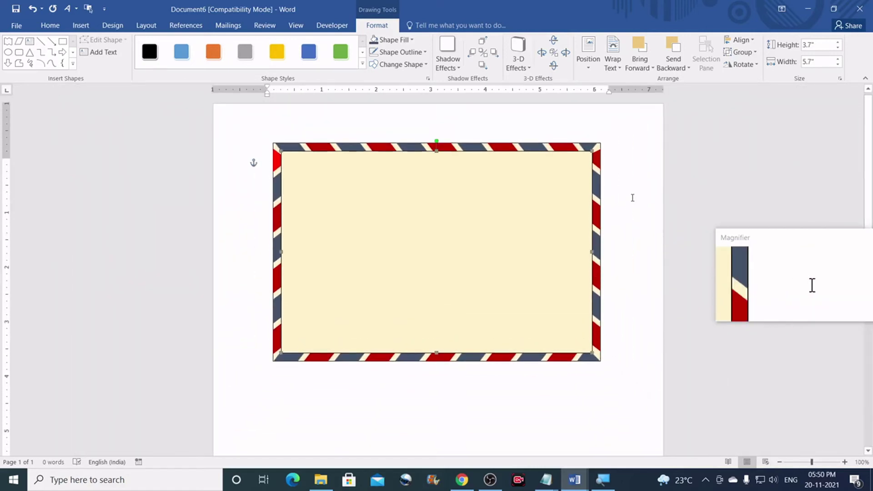
left_click(844, 462)
left_click(845, 462)
left_click(845, 462)
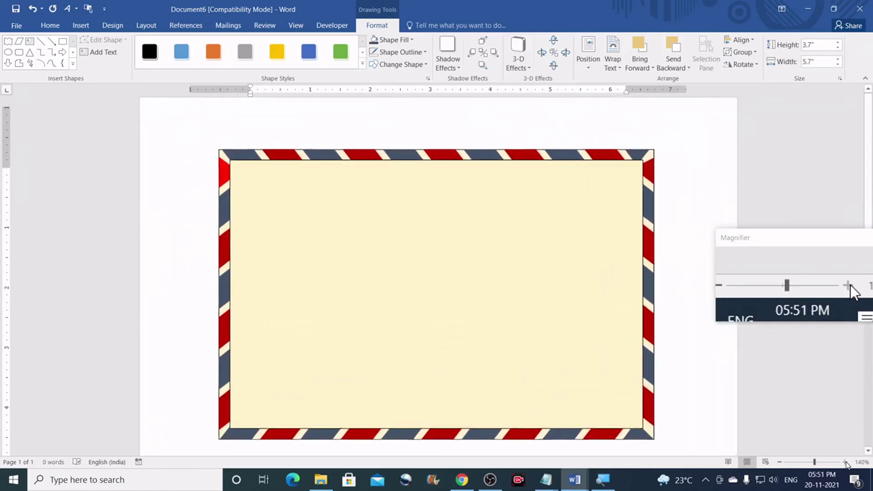
- Remove the outline from the cream inner rectangle
left_click(844, 462)
left_click(845, 462)
left_click(844, 462)
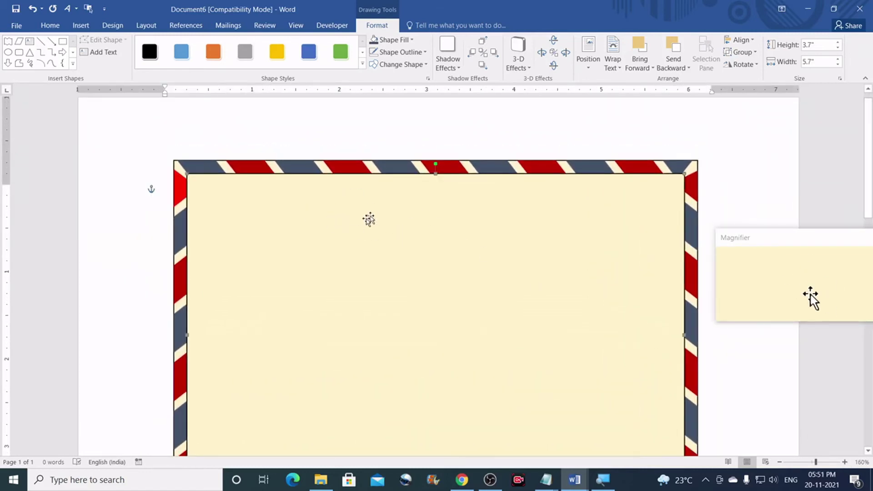
left_click(422, 52)
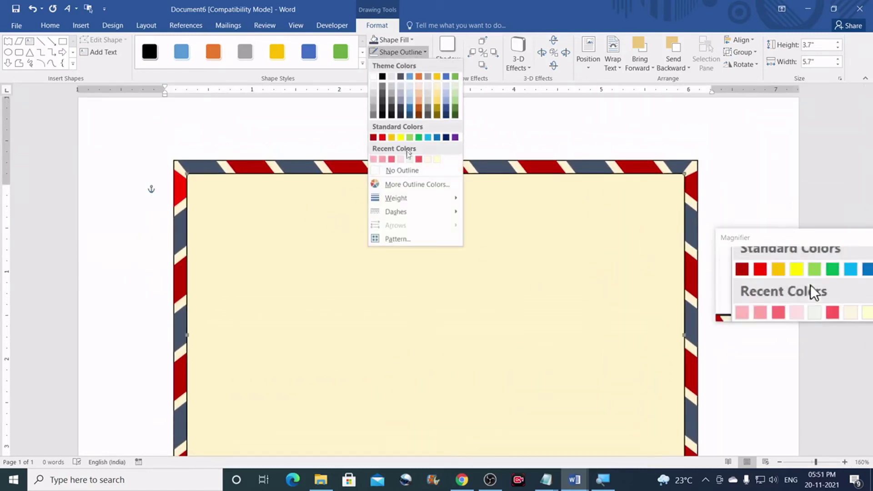
left_click(394, 170)
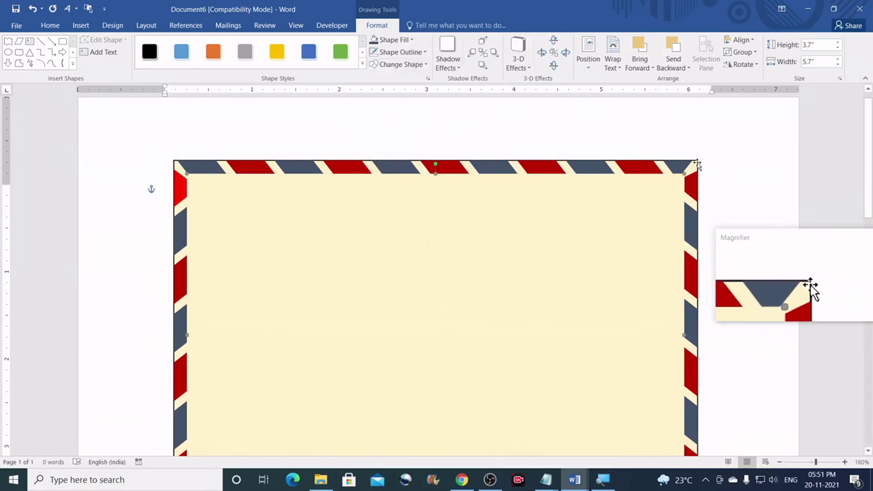
- Remove the outline from the 4" by 6" outer rectangle behind the stripes, keeping it in its original position
left_click_drag(697, 164, 697, 161)
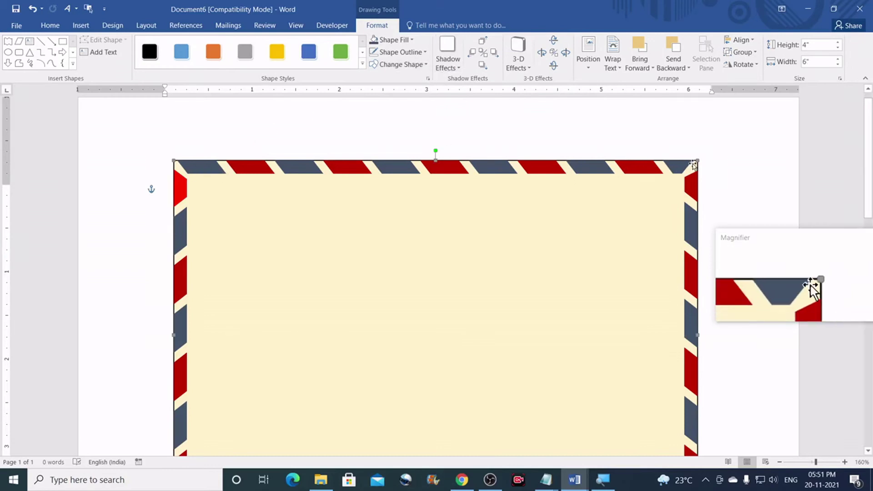
left_click_drag(694, 164, 715, 153)
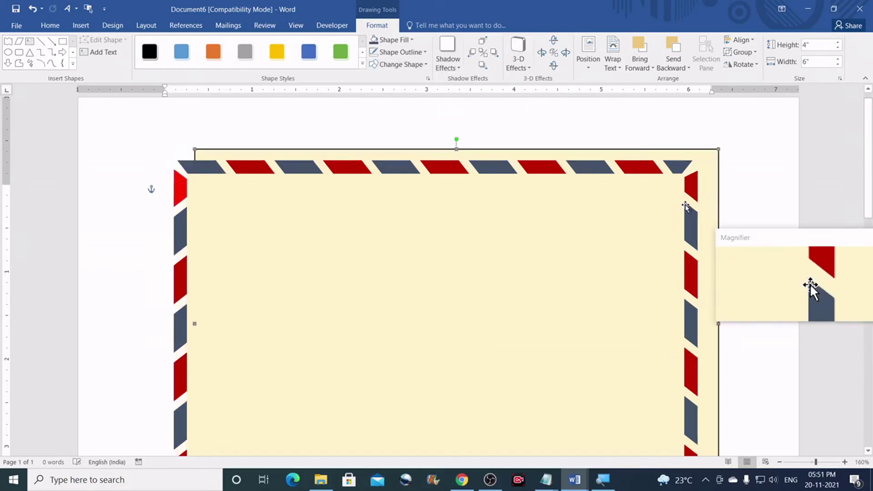
key("ctrl+z")
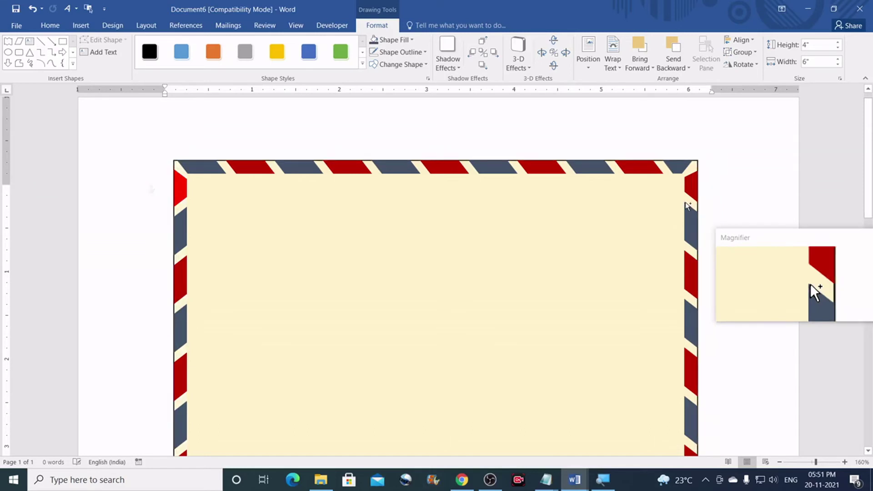
left_click(417, 56)
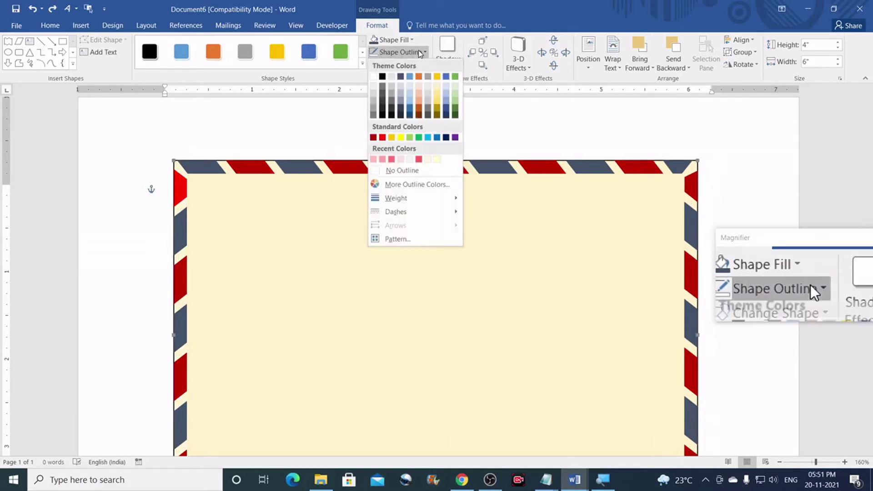
left_click(423, 169)
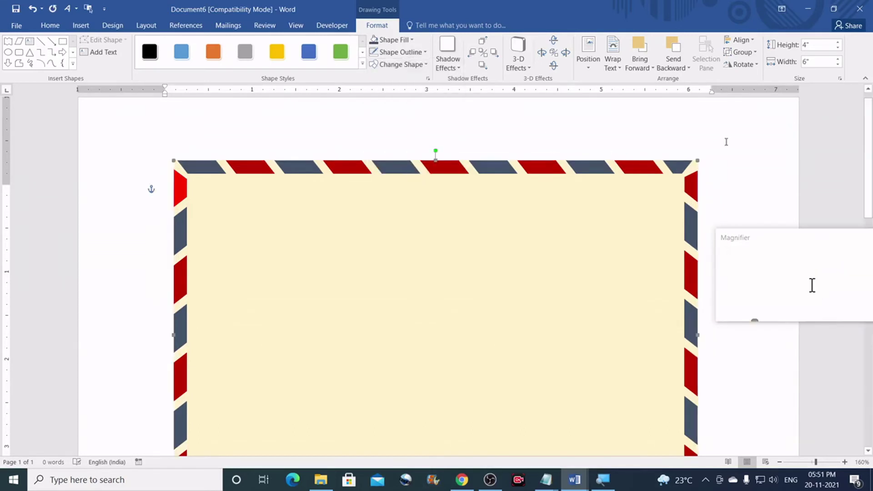
left_click(701, 134)
- Examine the outline-free striped frame close up and as a whole on the page
scroll(548, 184, "down", 3)
scroll(561, 237, "up", 3)
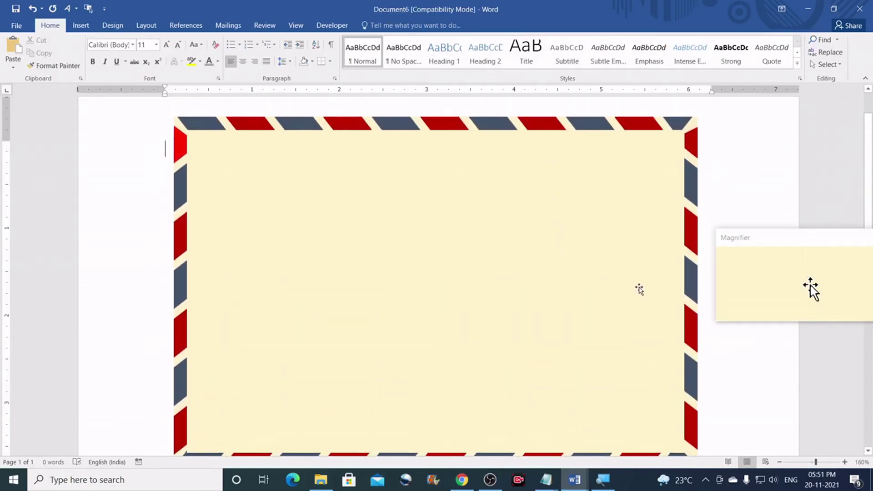
left_click(783, 462)
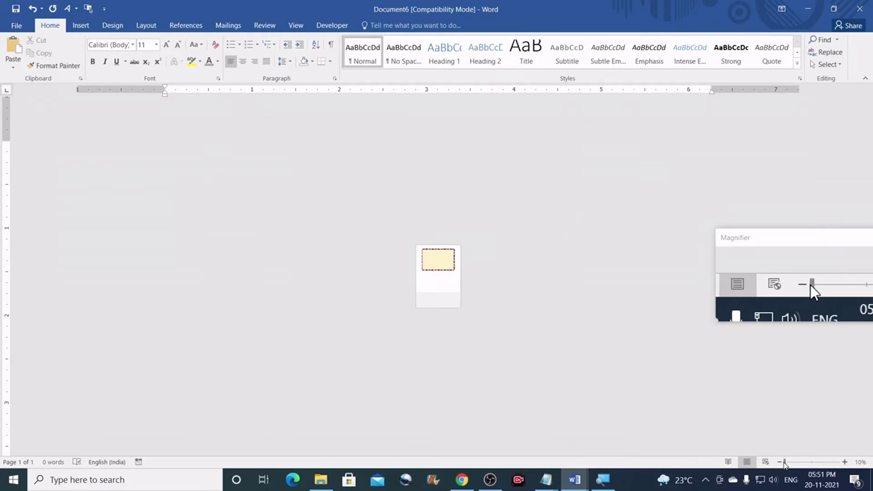
left_click(844, 462)
left_click(844, 462)
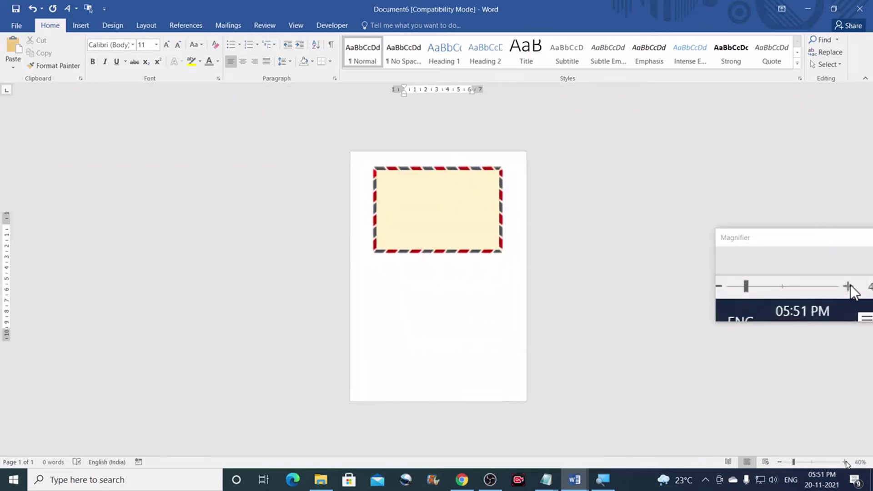
left_click(844, 461)
left_click(845, 462)
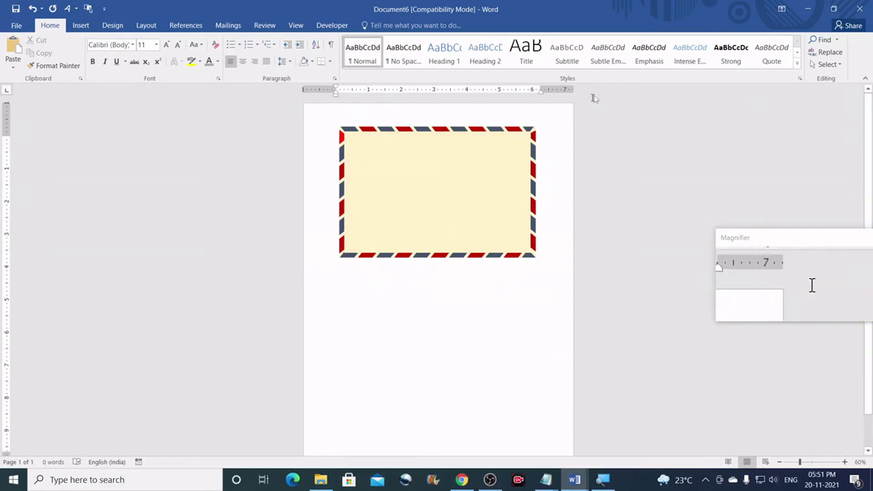
left_click(835, 66)
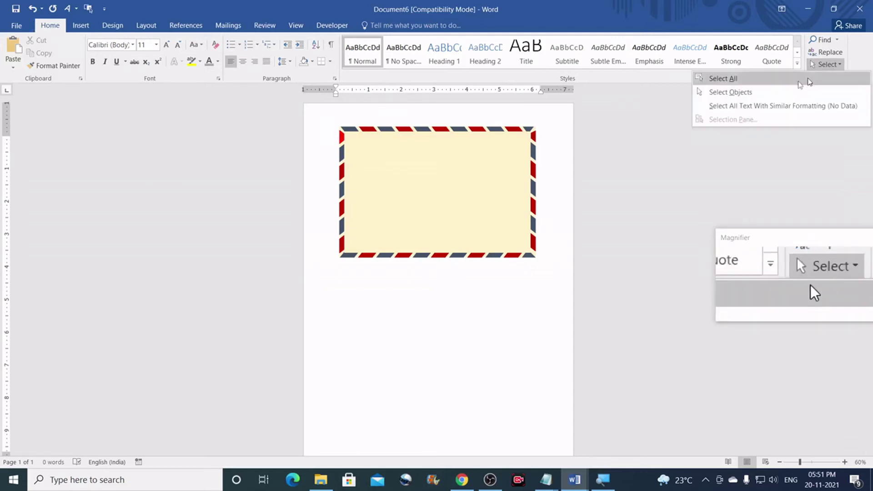
left_click(724, 91)
left_click_drag(327, 116, 557, 291)
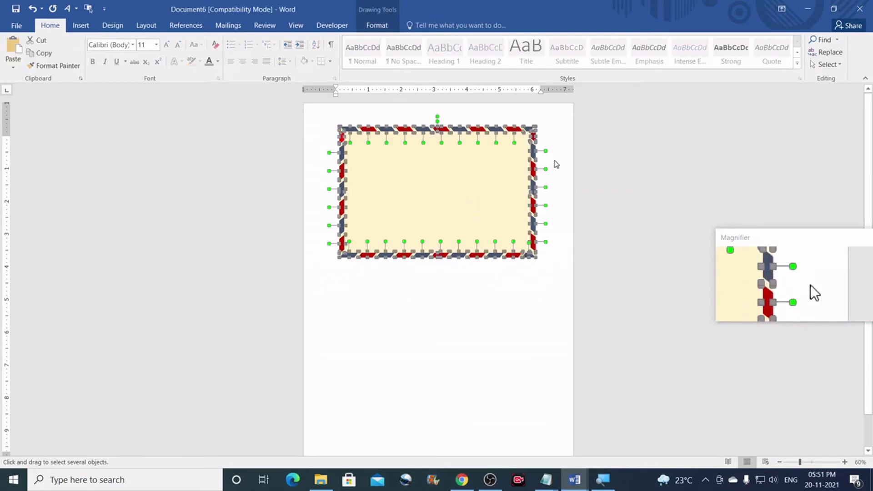
left_click(323, 147)
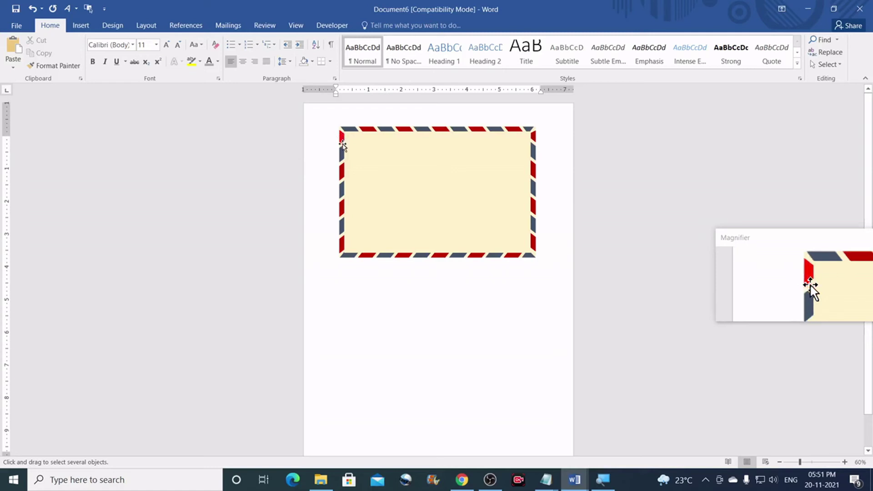
- Recolor the bright red stripe at the frame's upper-left corner dark red to match the other red stripes
left_click(342, 140)
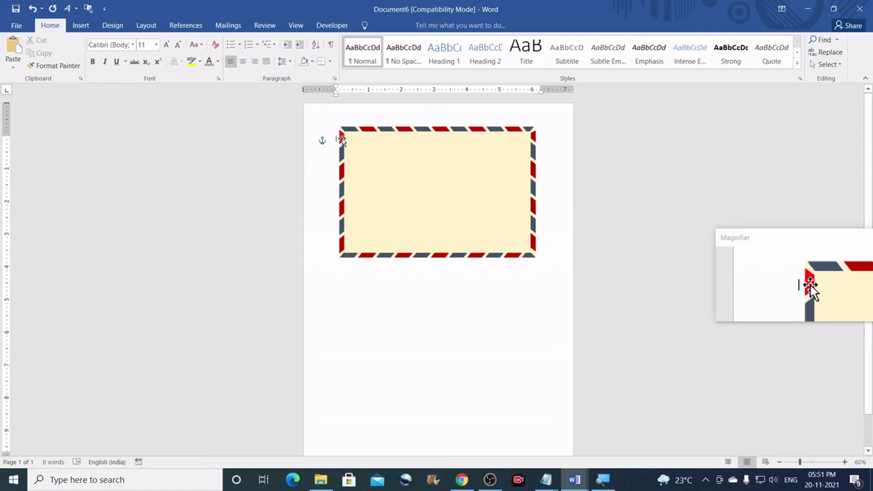
left_click(338, 139)
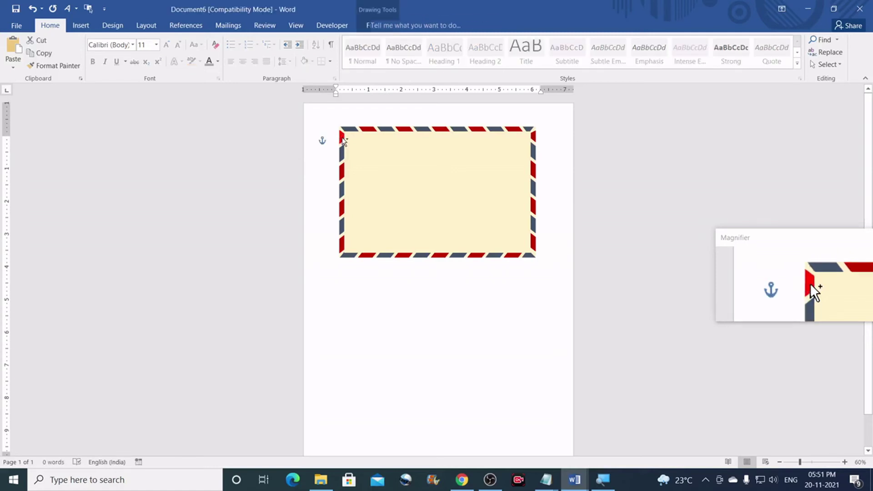
left_click(844, 462)
left_click(844, 462)
left_click(844, 462)
left_click(844, 461)
left_click(844, 462)
left_click(844, 461)
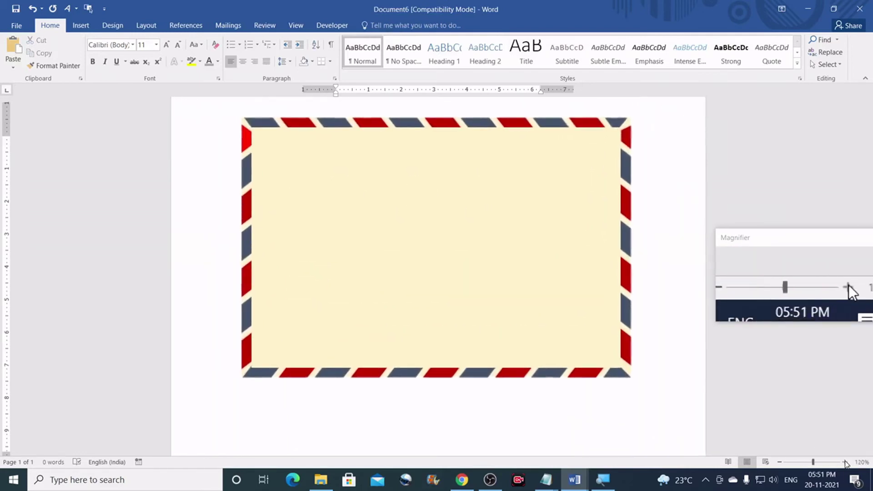
left_click(242, 142)
left_click(376, 25)
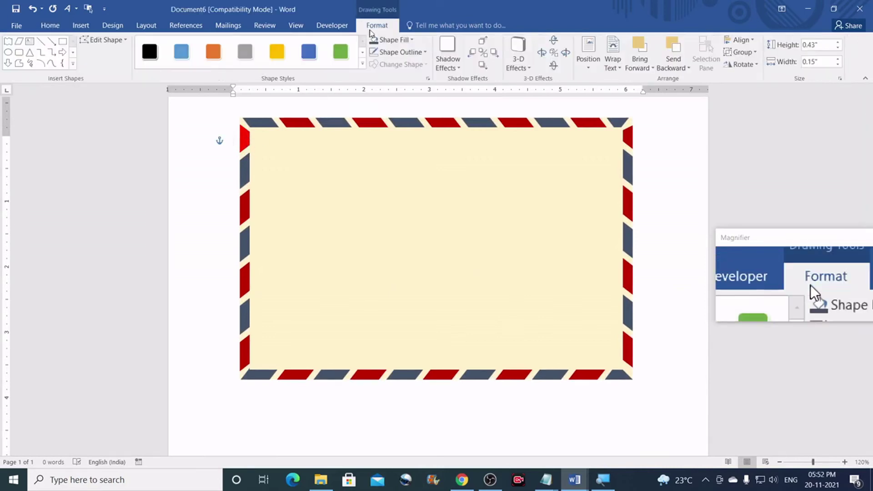
left_click(391, 40)
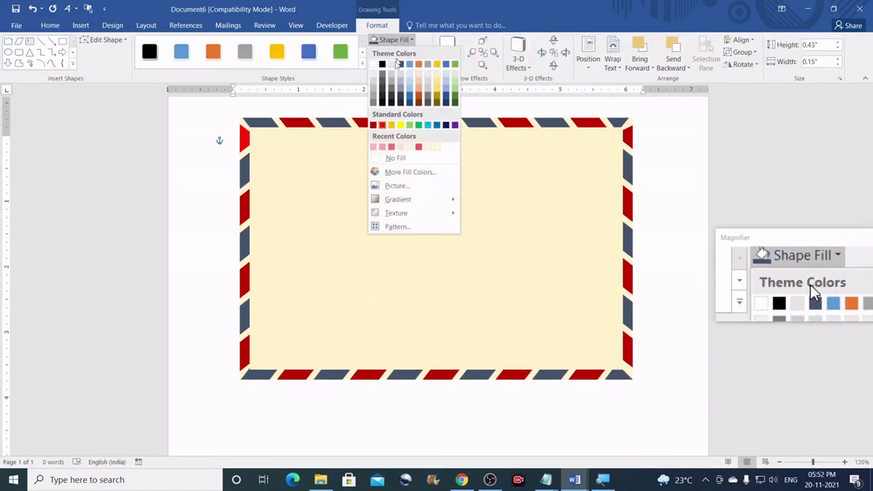
left_click(382, 125)
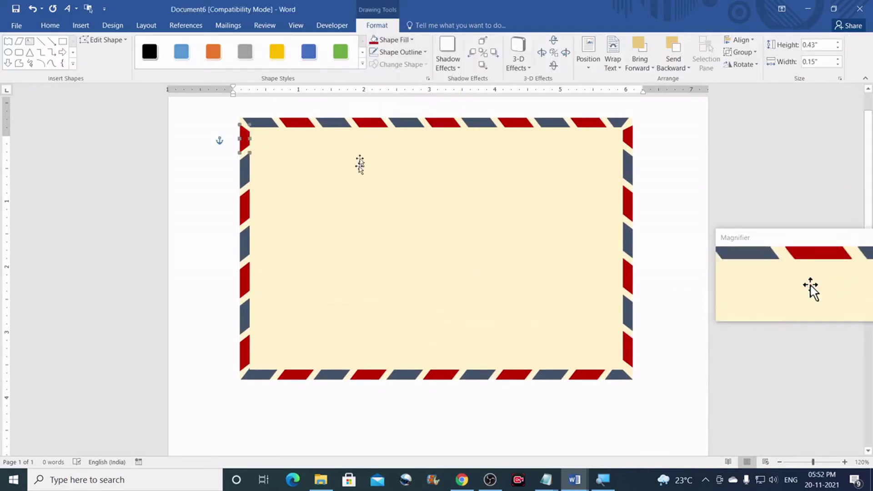
left_click(673, 184)
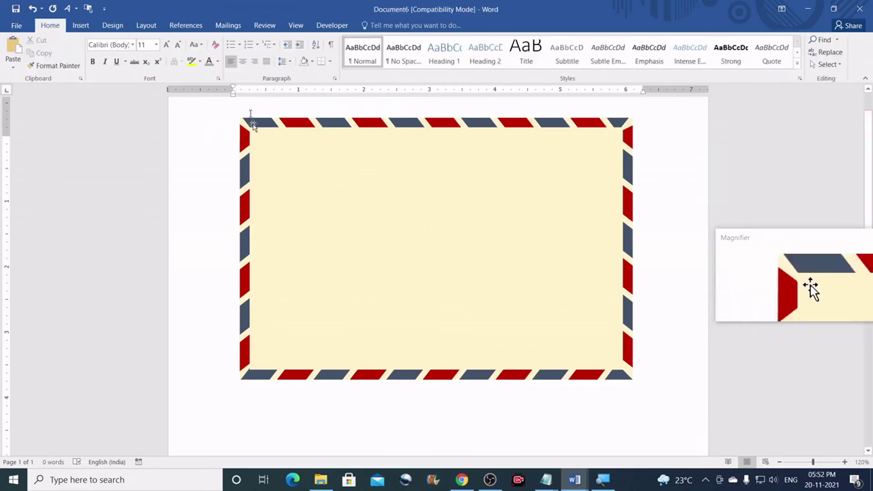
- Select all the rectangles and stripes of the frame as objects and group them into one
left_click(825, 64)
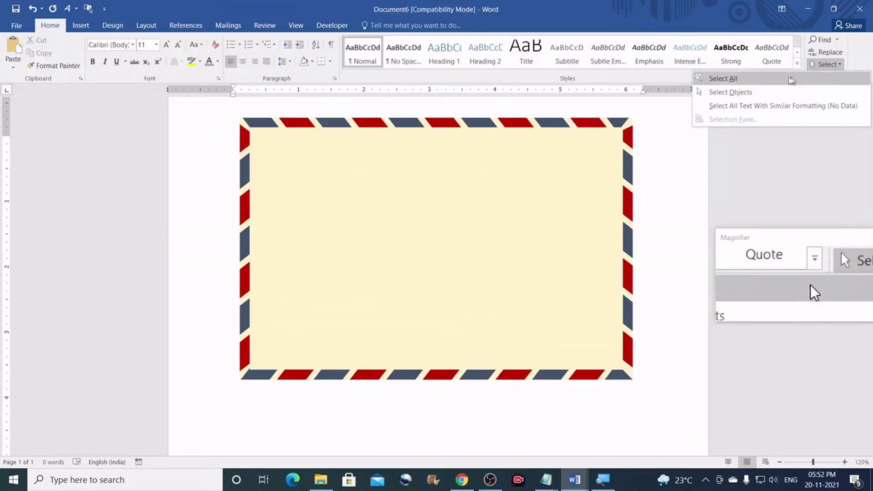
left_click(741, 93)
mouse_move(214, 102)
left_mouse_down()
mouse_move(452, 291)
mouse_move(656, 408)
left_mouse_up()
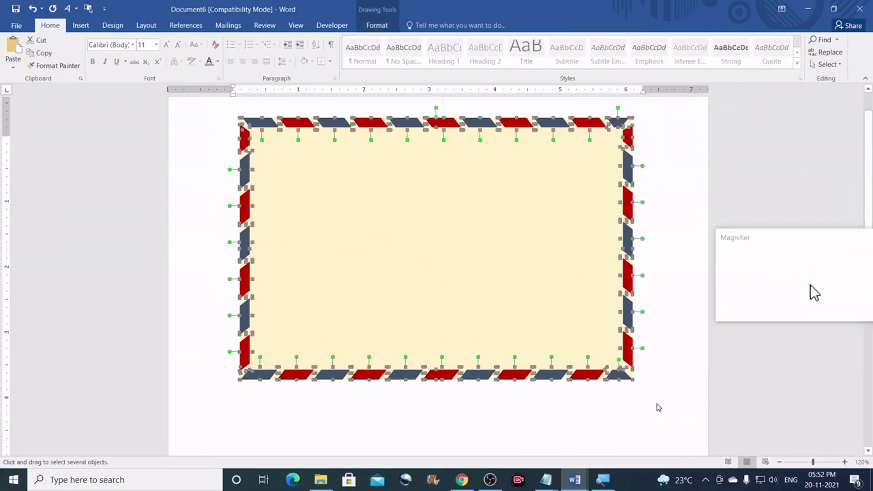
left_click(376, 27)
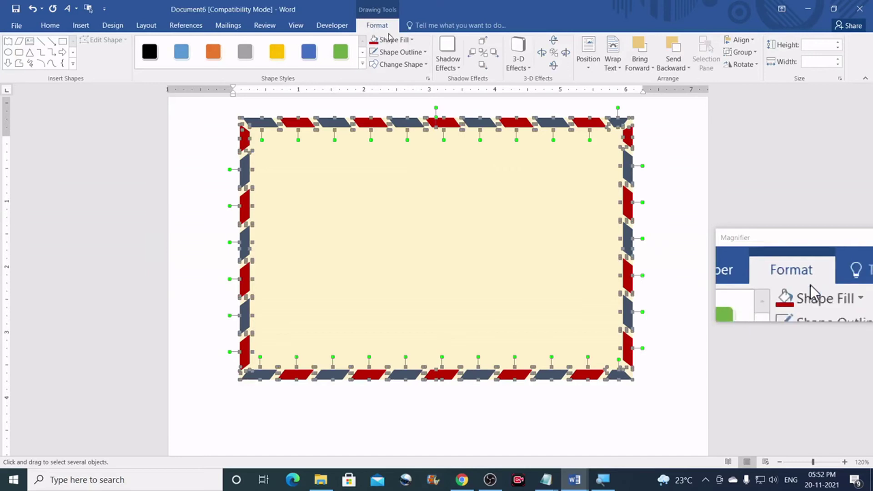
left_click(741, 53)
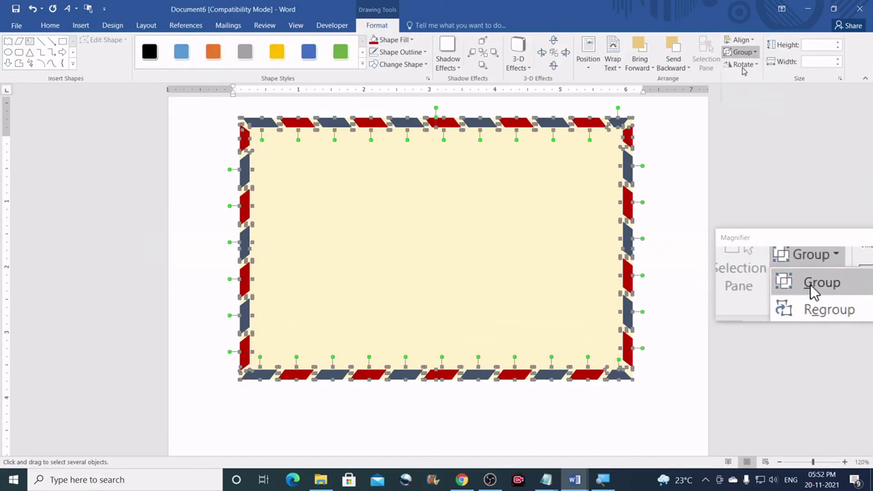
left_click(746, 66)
left_click(656, 132)
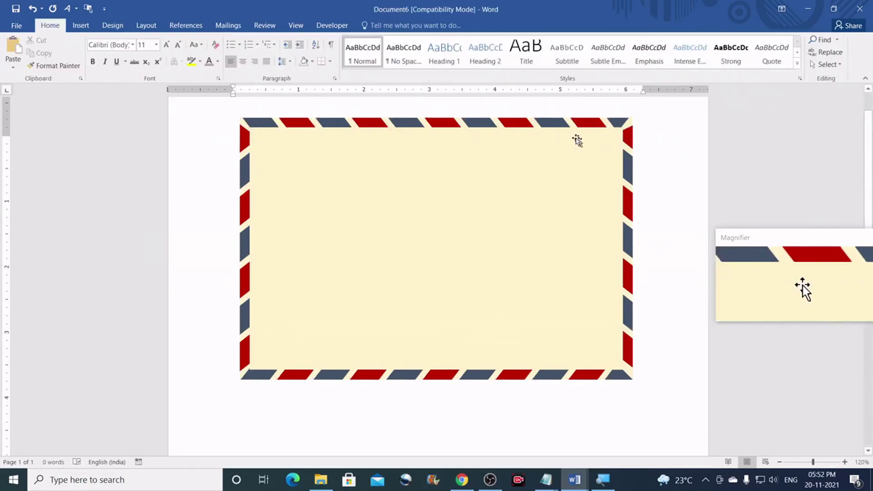
- Move the grouped frame lower on the page and center it horizontally relative to the page
mouse_move(522, 171)
left_mouse_down()
mouse_move(488, 226)
mouse_move(505, 208)
left_mouse_up()
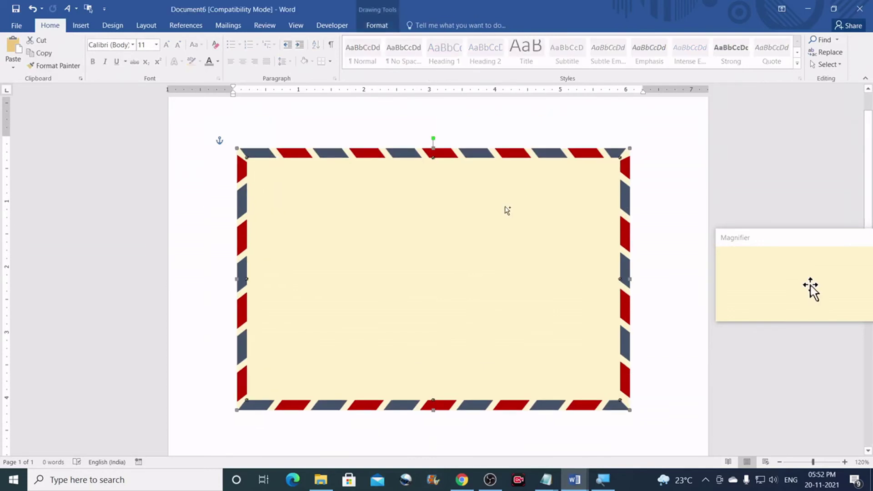
key("ctrl+z")
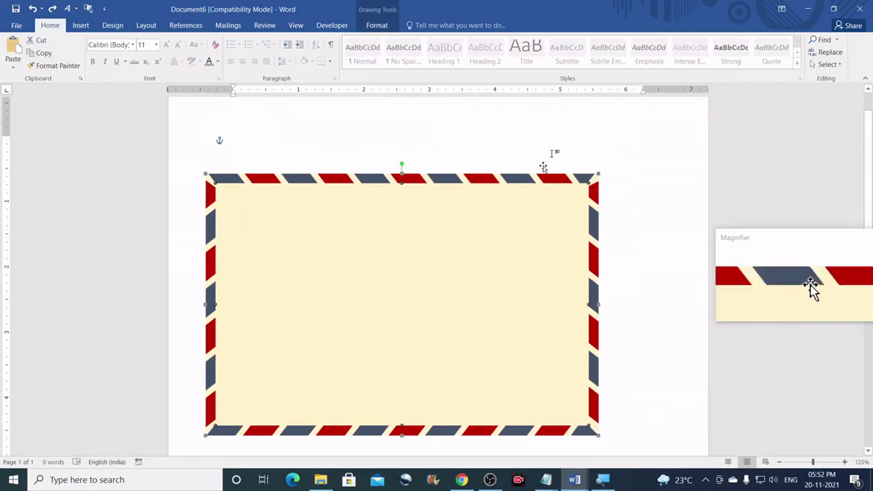
left_click(377, 26)
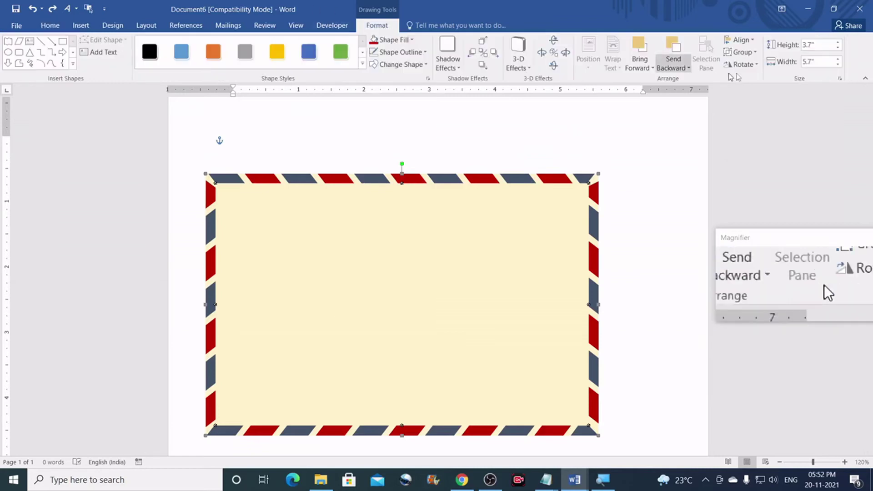
left_click(738, 40)
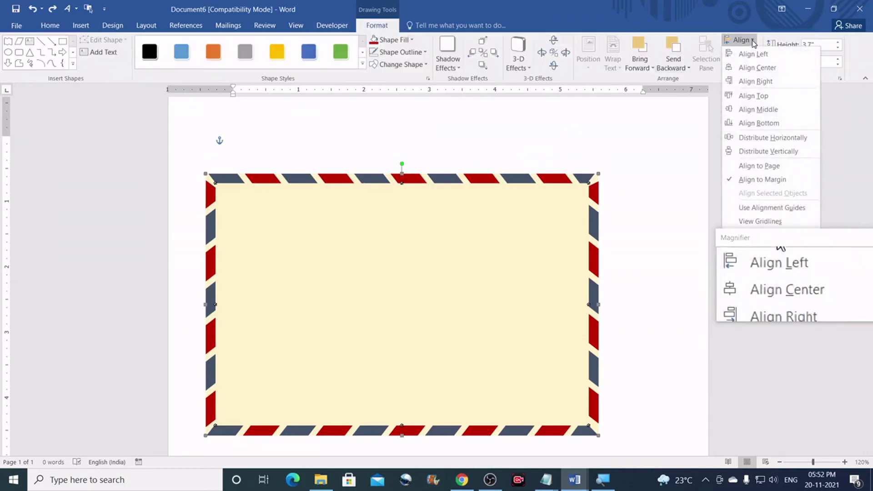
left_click(761, 68)
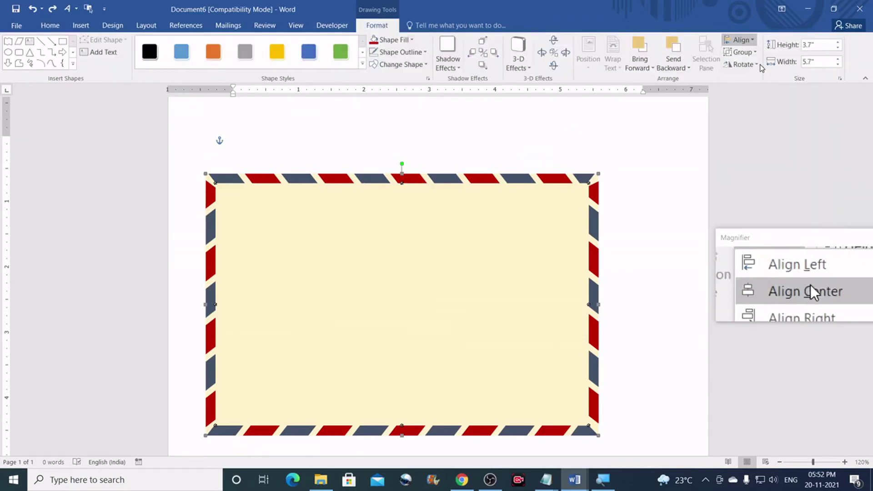
left_click(749, 41)
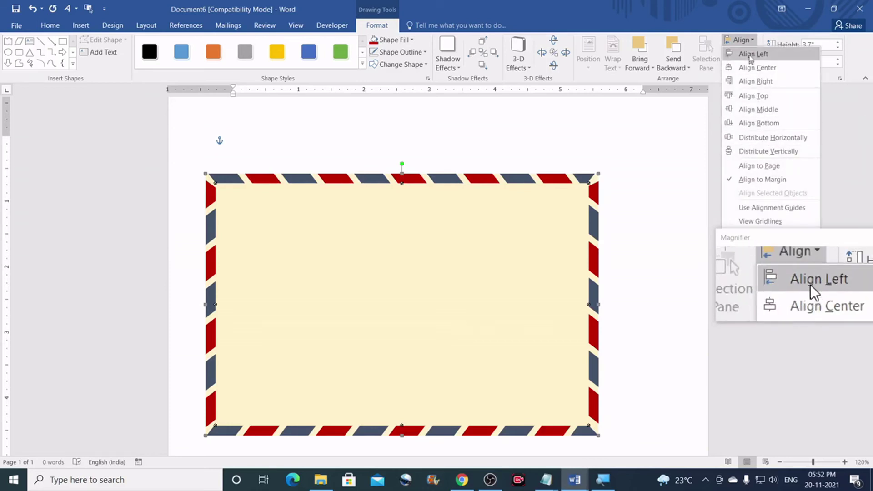
left_click(770, 166)
left_click(750, 41)
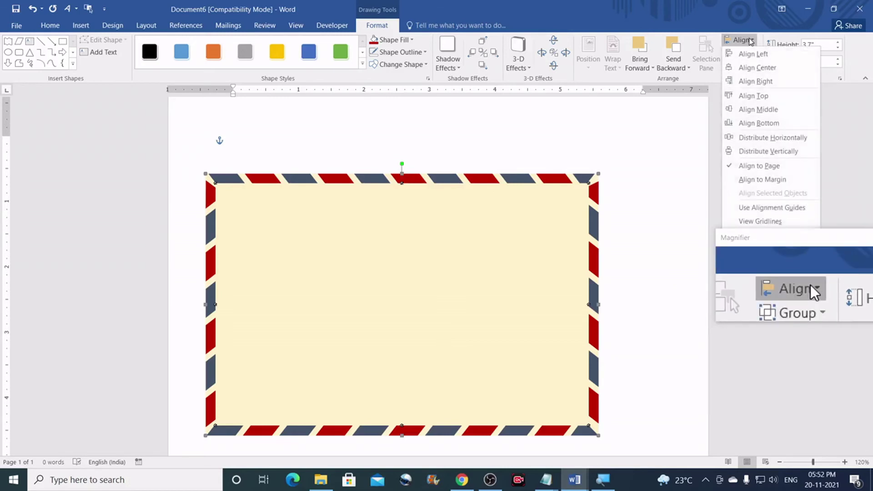
left_click(764, 68)
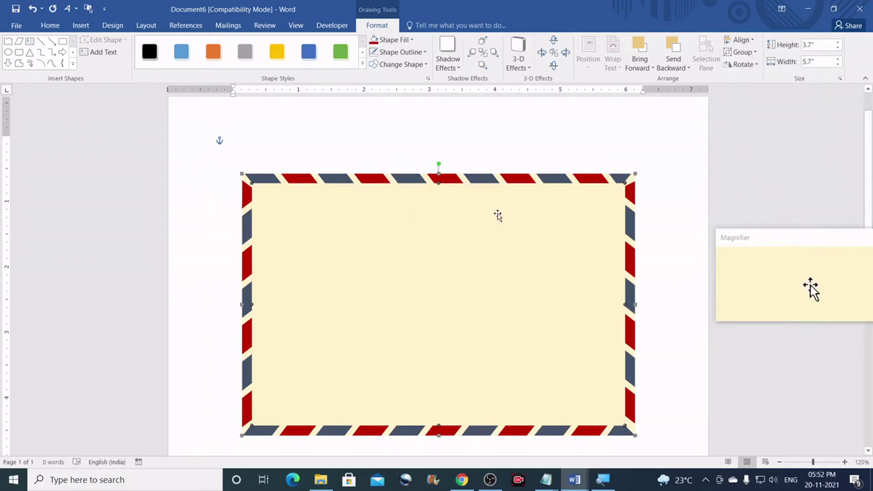
- Draw a straight vertical line about 2.04 inches tall in the middle of the cream rectangle
scroll(498, 215, "up", 1)
scroll(409, 208, "down", 2)
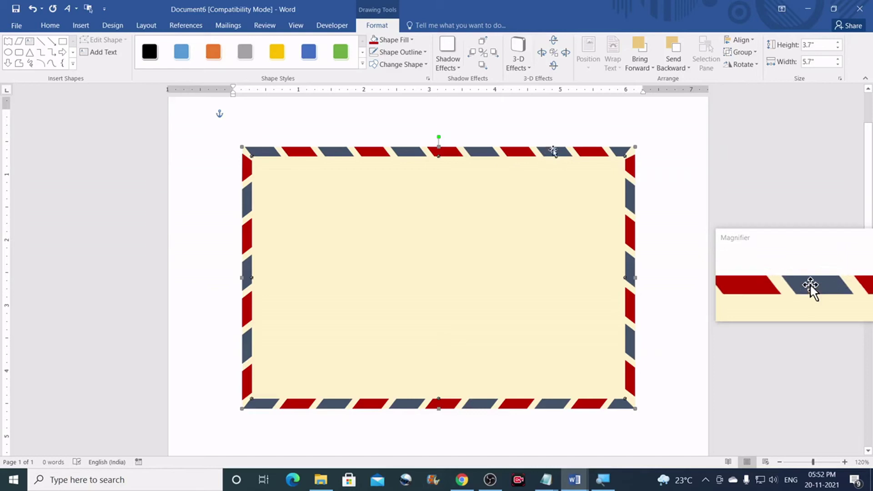
left_click(596, 110)
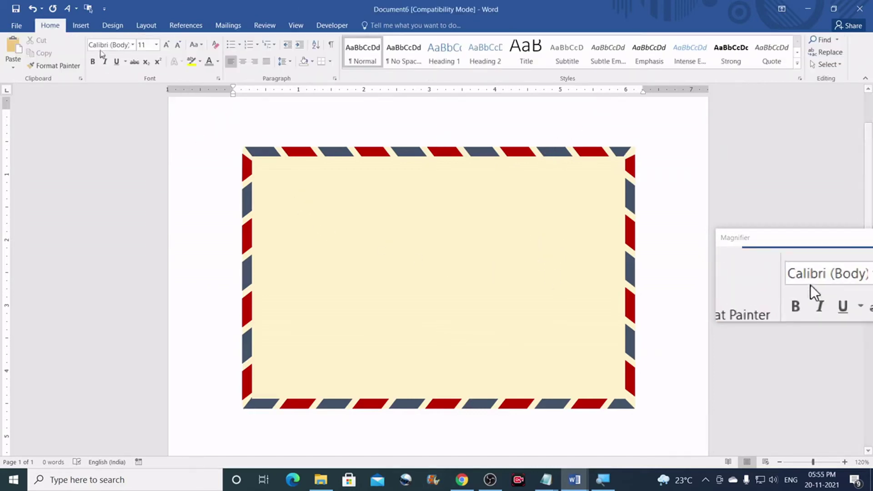
left_click(91, 29)
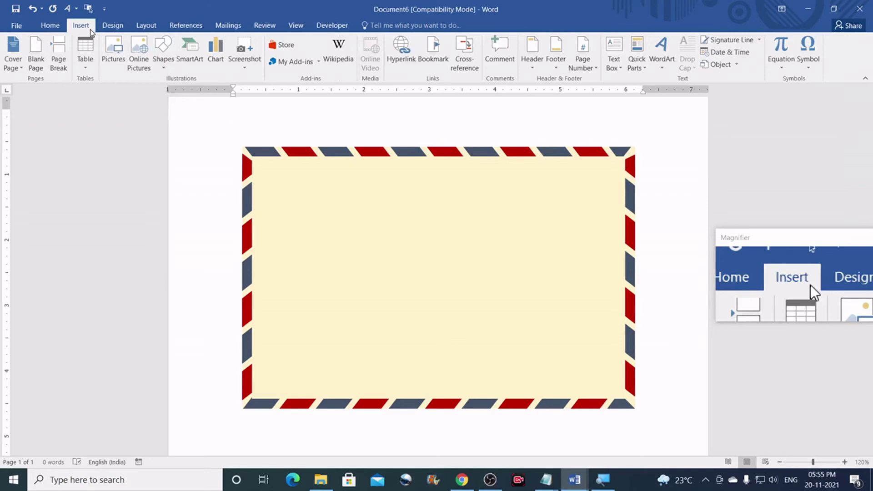
left_click(164, 66)
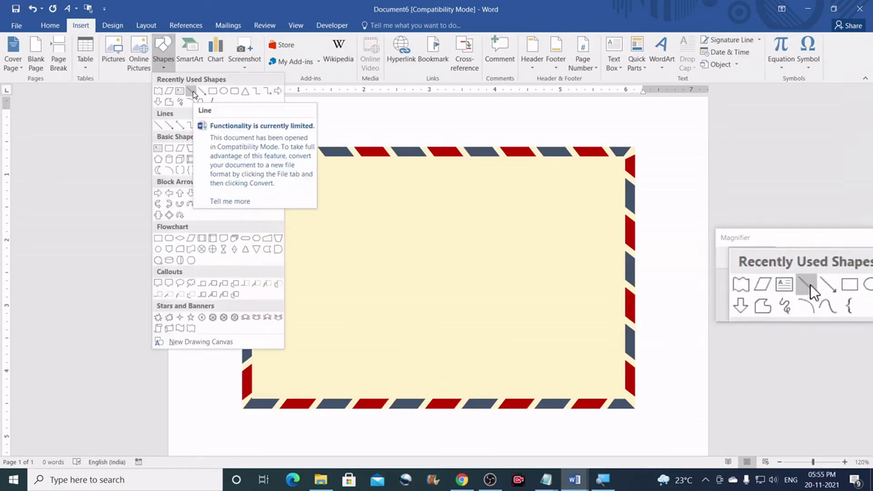
left_click(192, 93)
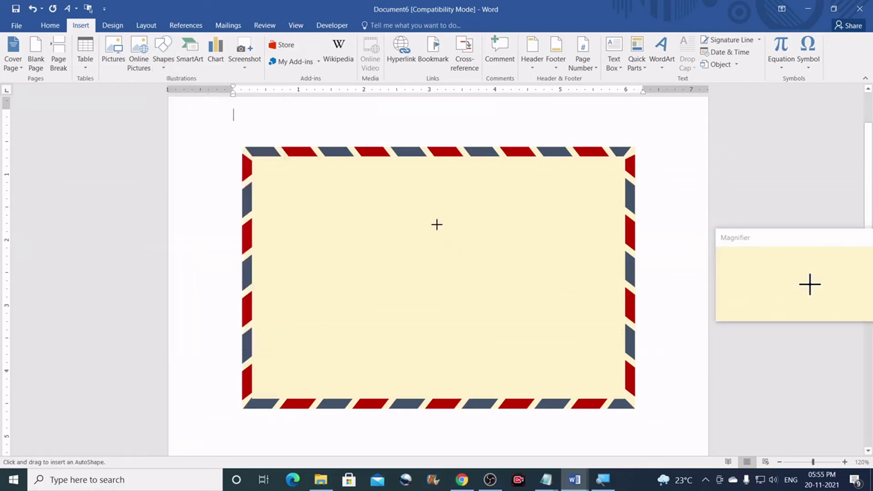
left_click_drag(435, 218, 435, 237)
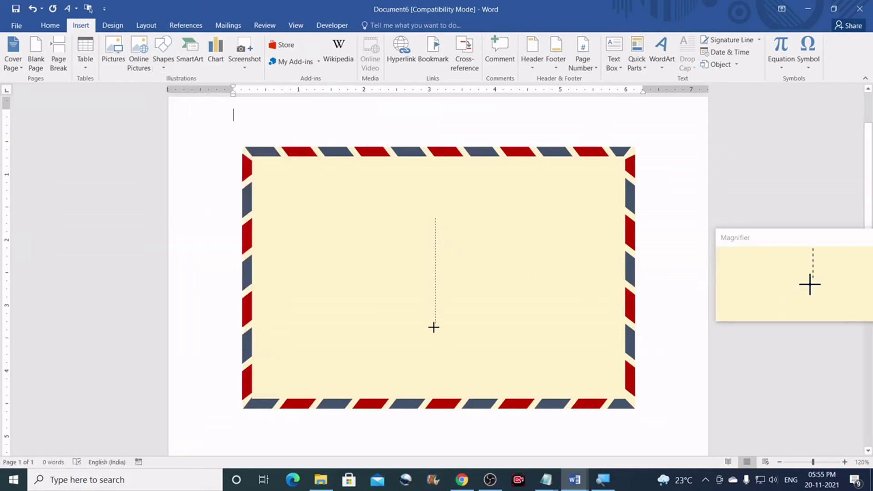
left_click_drag(433, 351, 435, 351)
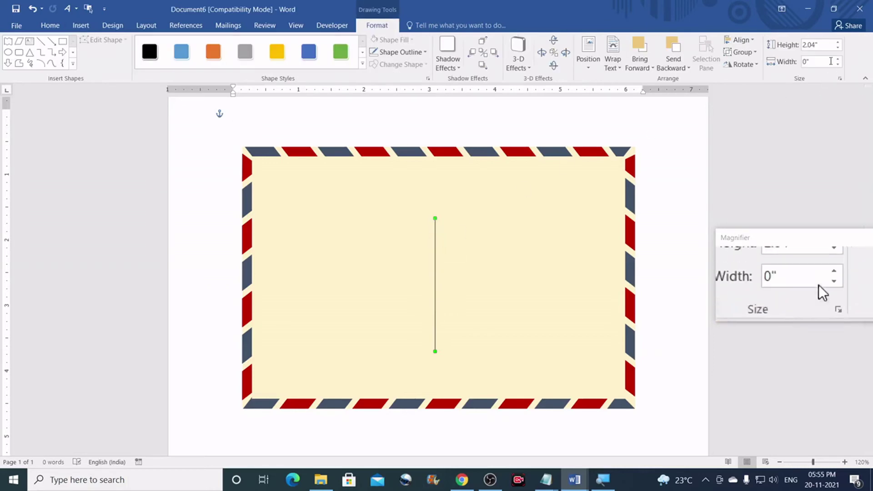
- Set the vertical line's height to 2.79 inches
left_click(820, 44)
type("2")
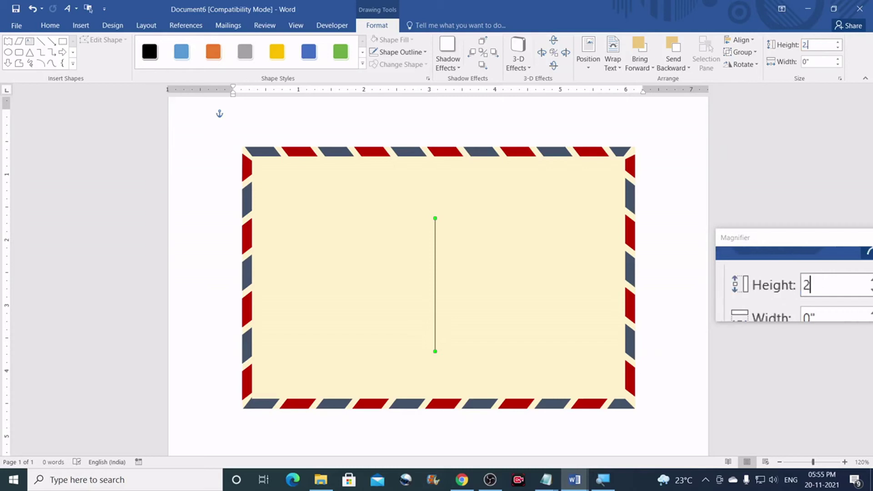
type(".79")
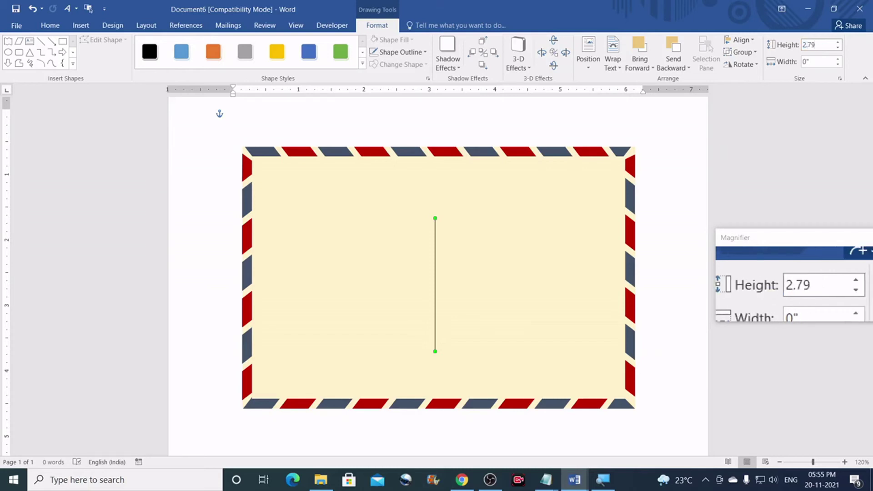
key("Return")
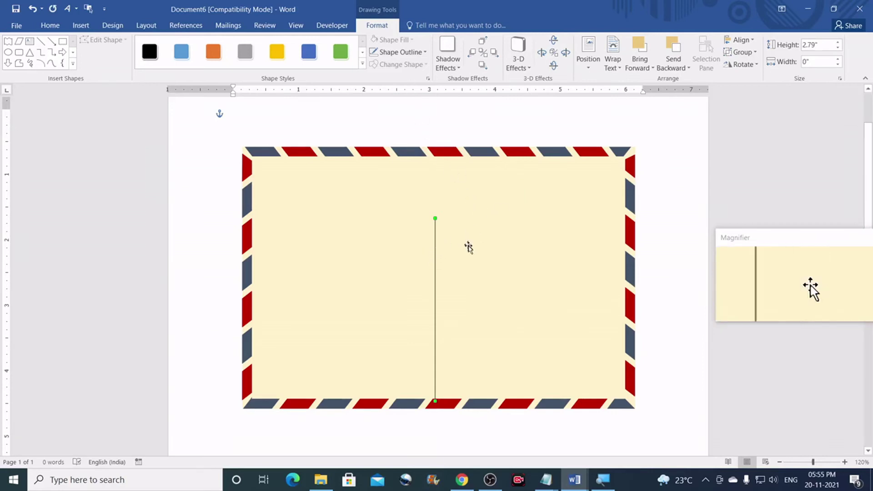
- Center the vertical line and the frame horizontally relative to the page, and move the line up clear of the lower stripes
left_click(526, 210, "shift")
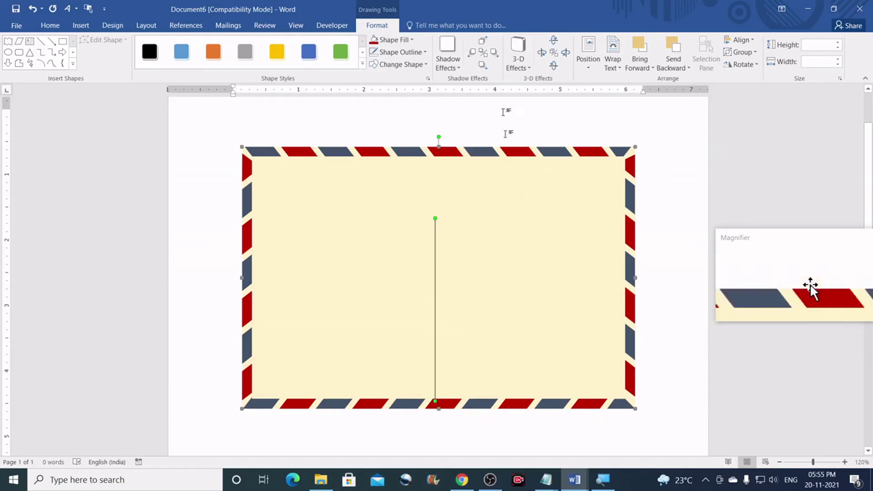
left_click(750, 41)
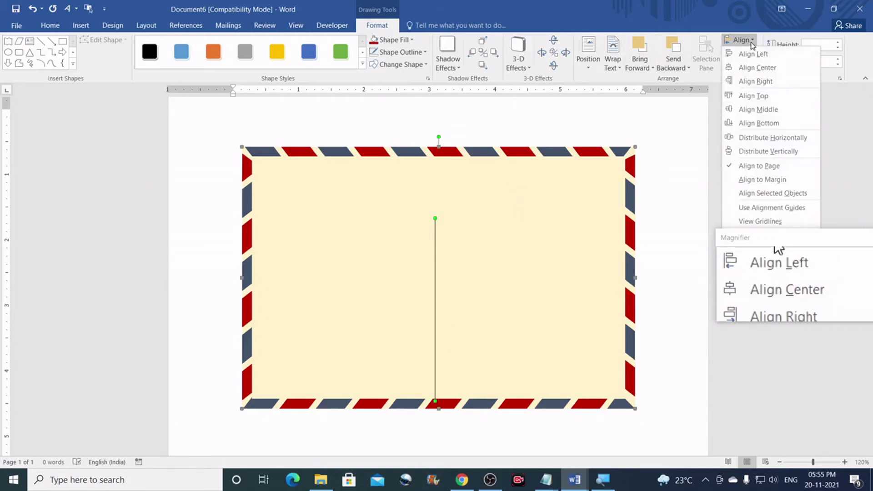
left_click(763, 68)
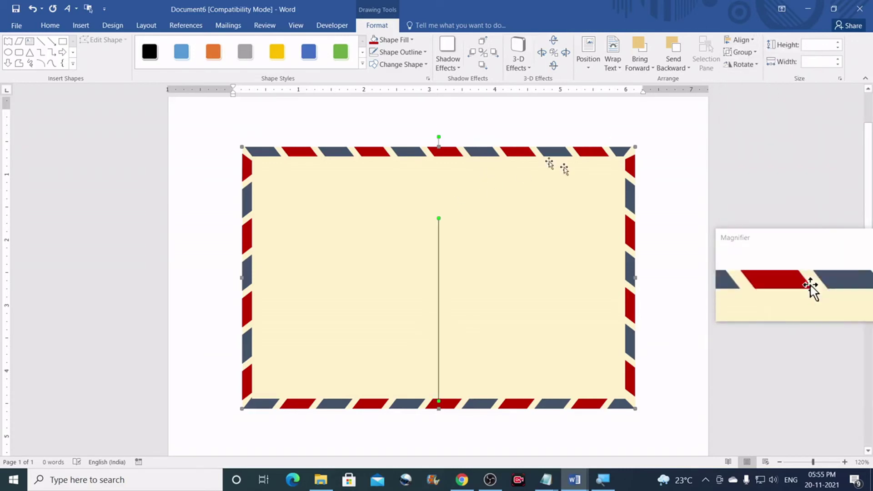
left_click(653, 180)
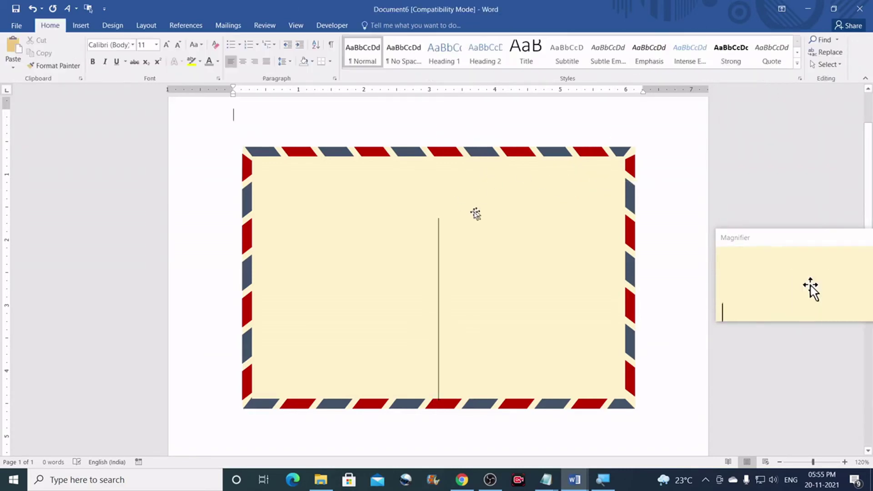
left_click(438, 228)
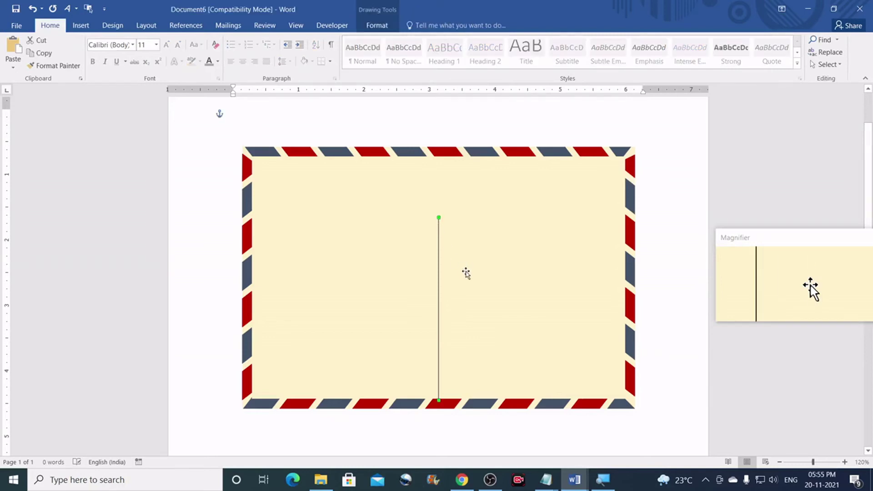
key("Up")
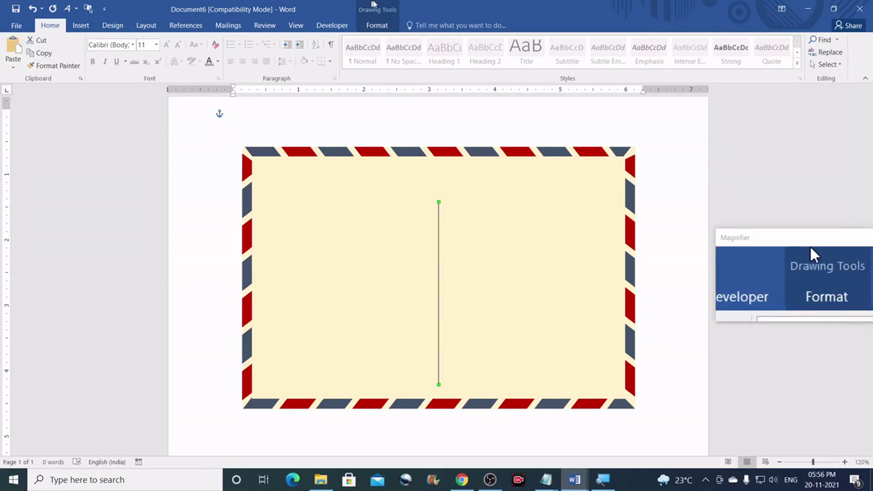
- Give the vertical line a 1½ pt weight and a light gray outline color
left_click(377, 26)
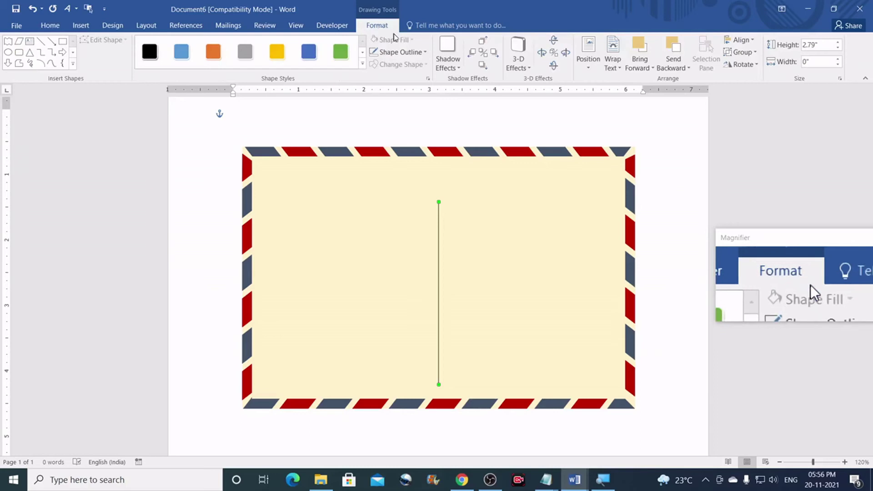
left_click(412, 52)
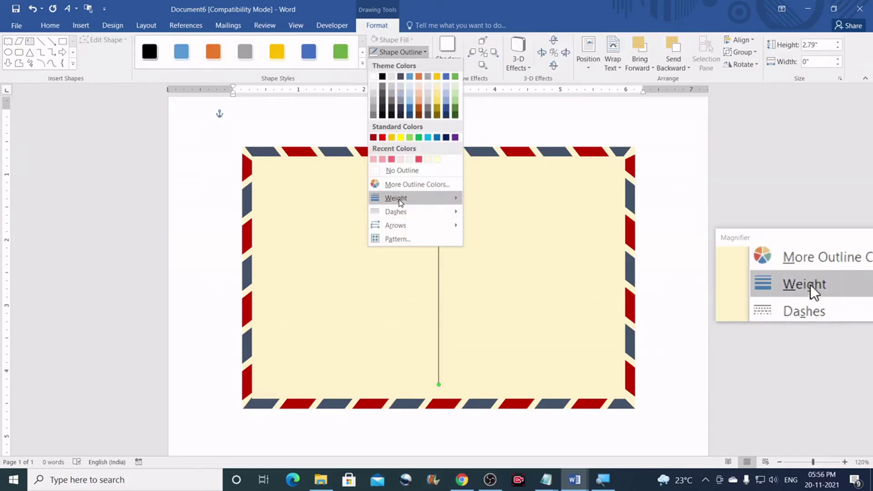
mouse_move(397, 199)
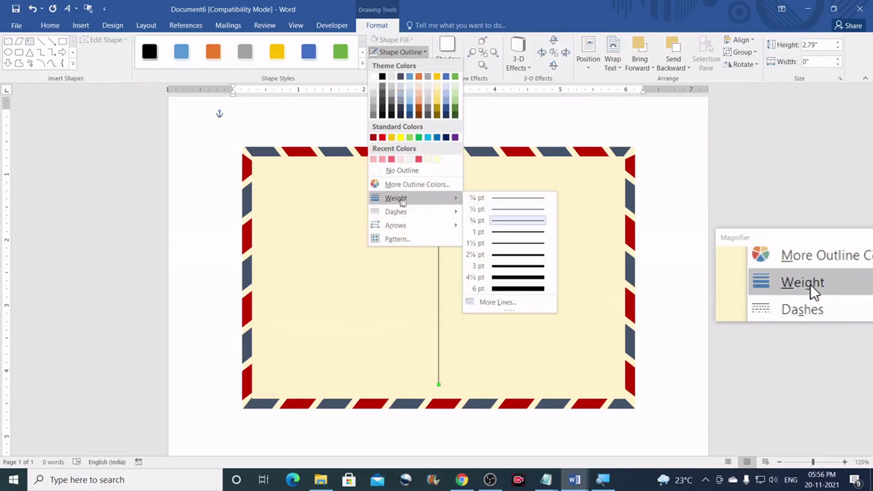
left_click(500, 246)
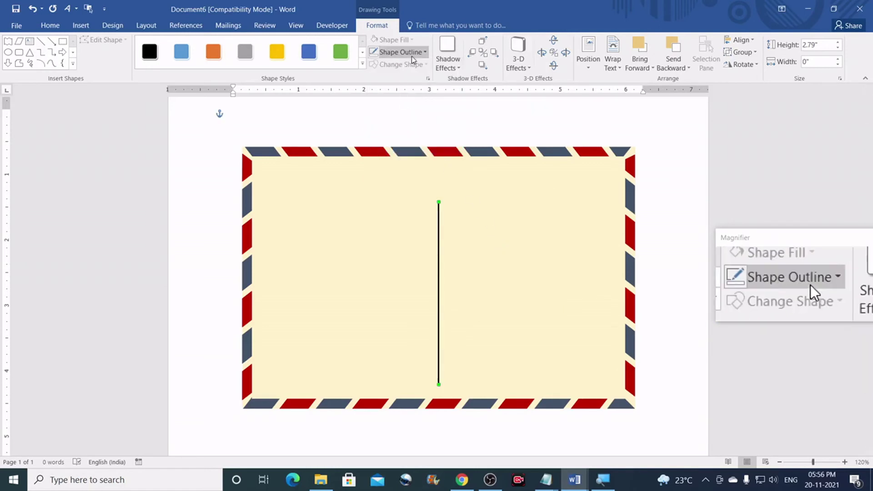
left_click(424, 53)
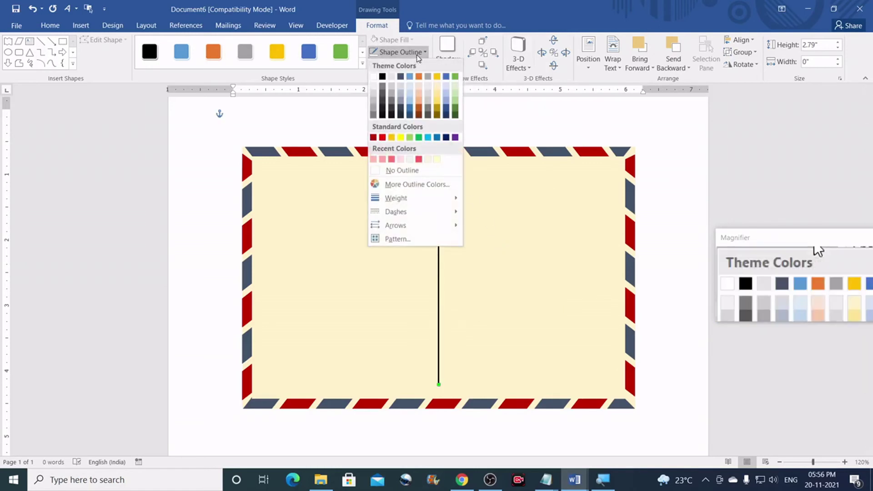
left_click(392, 91)
left_click(641, 196)
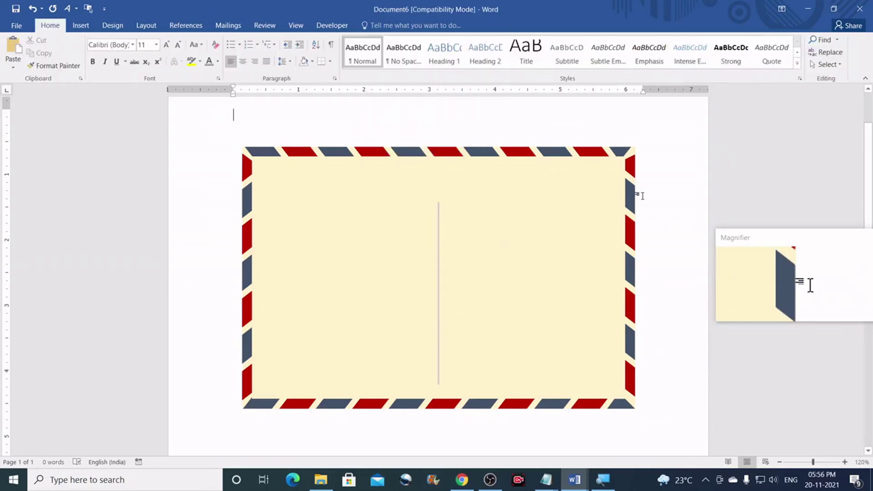
- Draw a straight horizontal line near the cream rectangle's lower-left corner and set its width to 2.41 inches
left_click(81, 26)
left_click(163, 66)
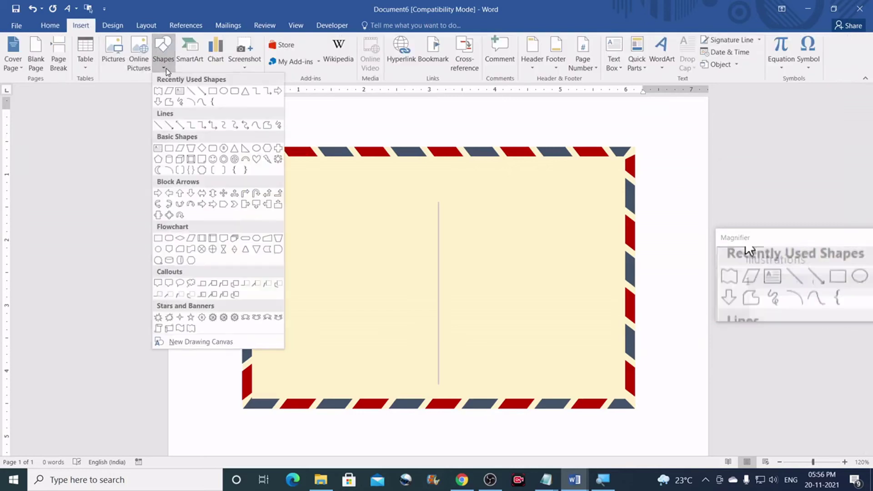
left_click(191, 92)
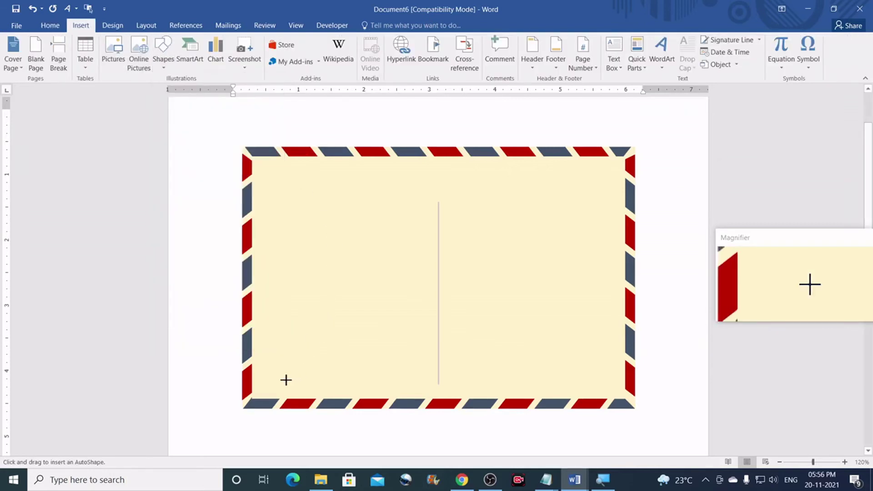
left_click_drag(270, 379, 339, 380)
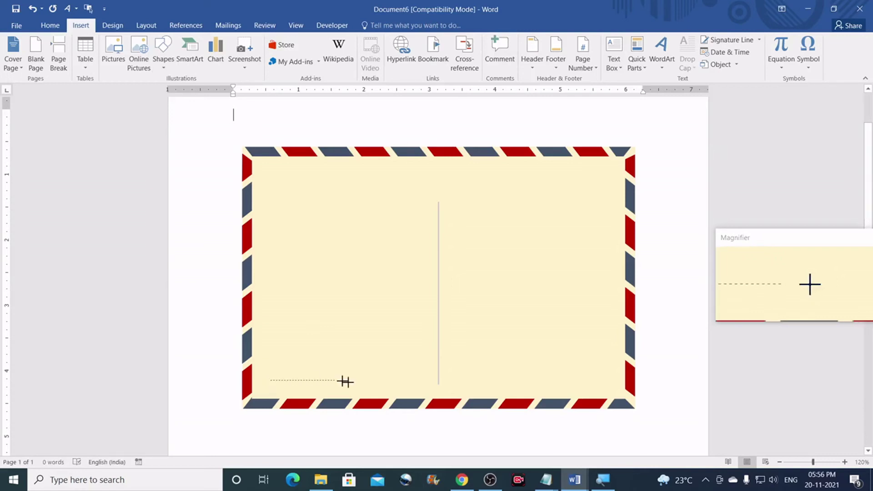
left_click_drag(414, 384, 413, 380)
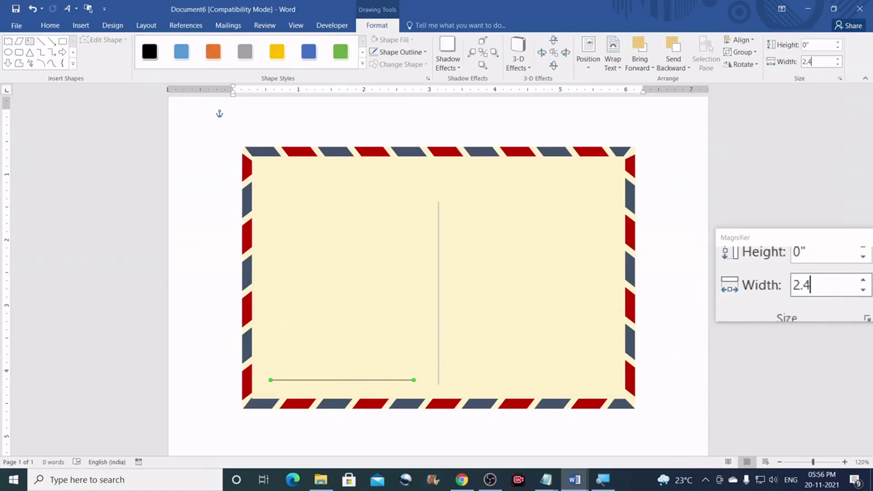
key("Return")
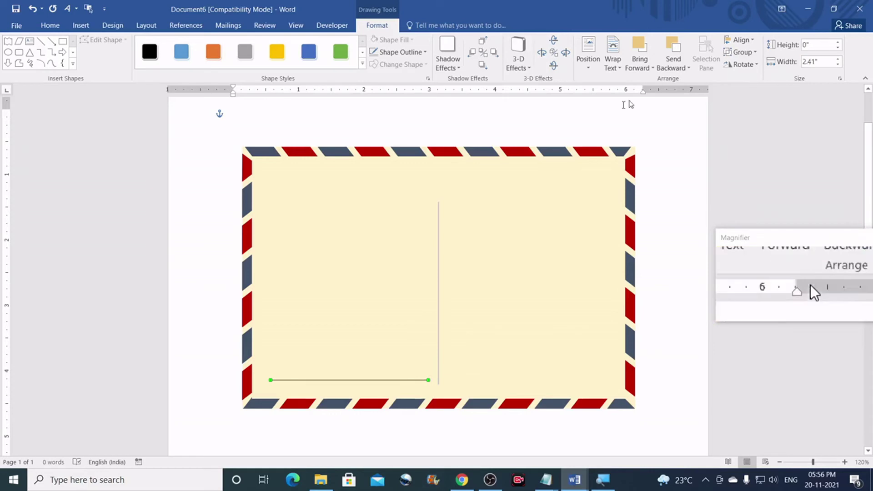
- Give the horizontal line a light gray outline color and a 1½ pt weight
left_click(404, 53)
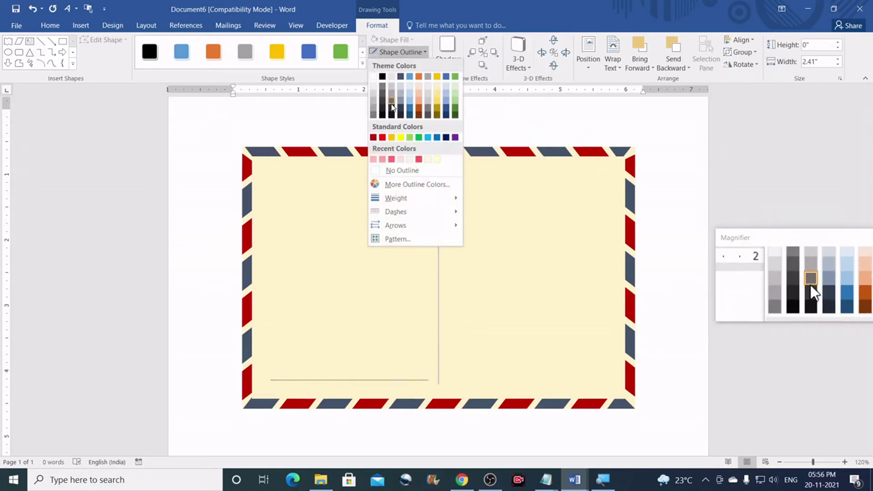
left_click(389, 85)
left_click(407, 54)
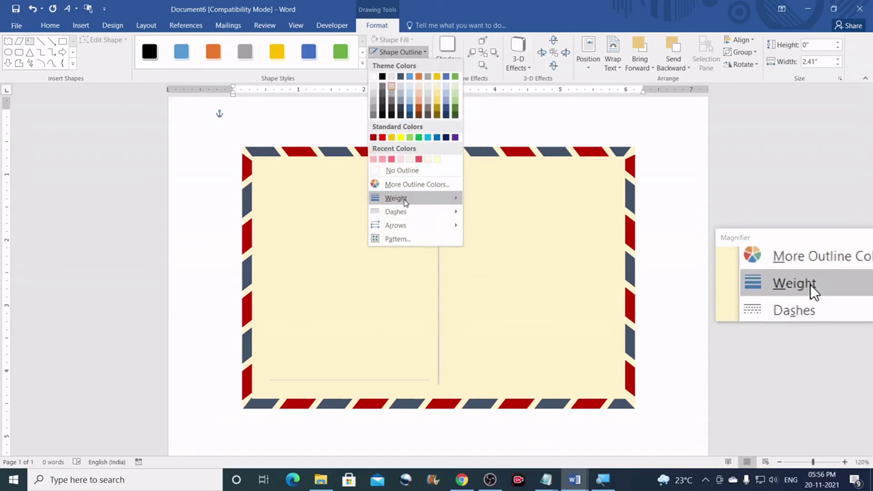
mouse_move(409, 200)
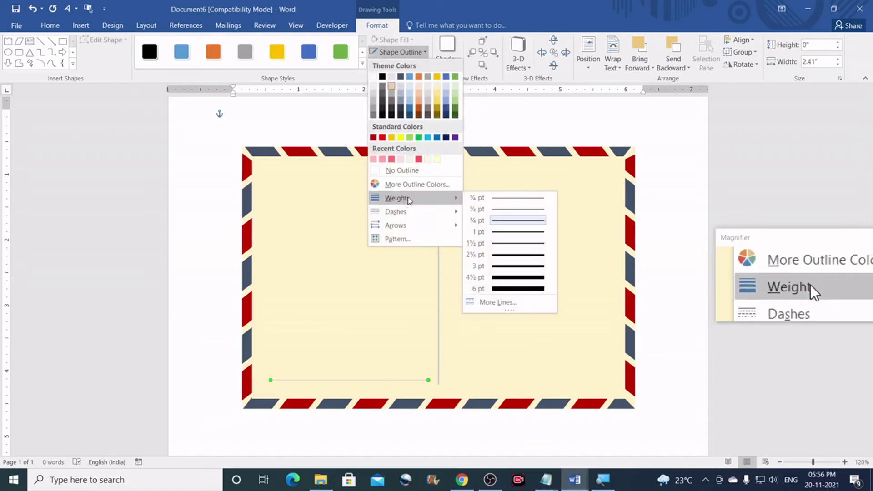
left_click(495, 248)
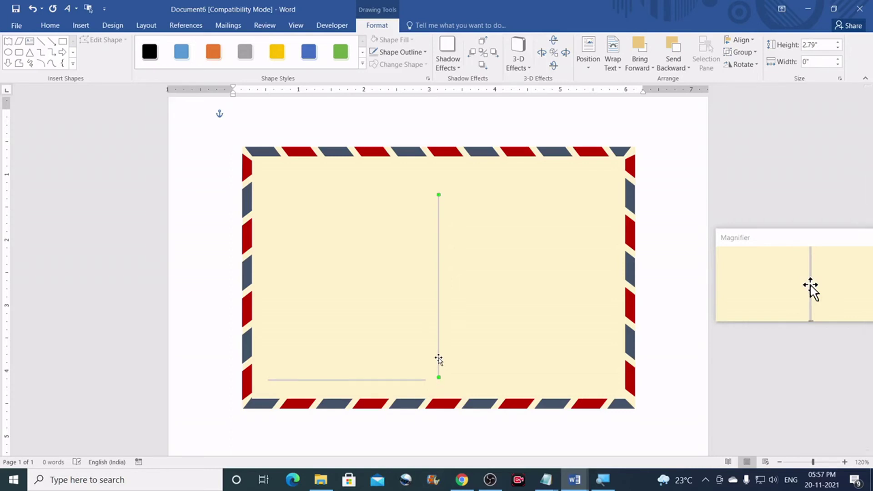
left_click(678, 216)
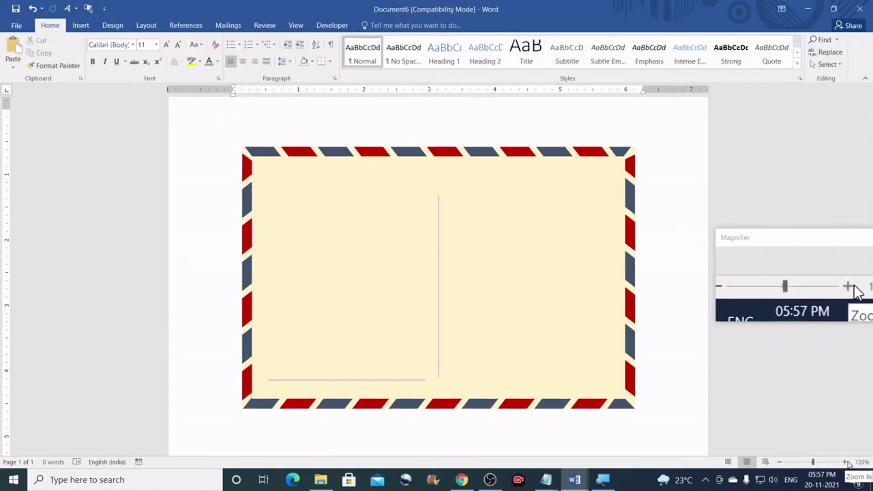
- Insert a simple text box above the vertical line and replace its placeholder text with "POSTCARD"
left_click(844, 461)
left_click(844, 462)
left_click(844, 462)
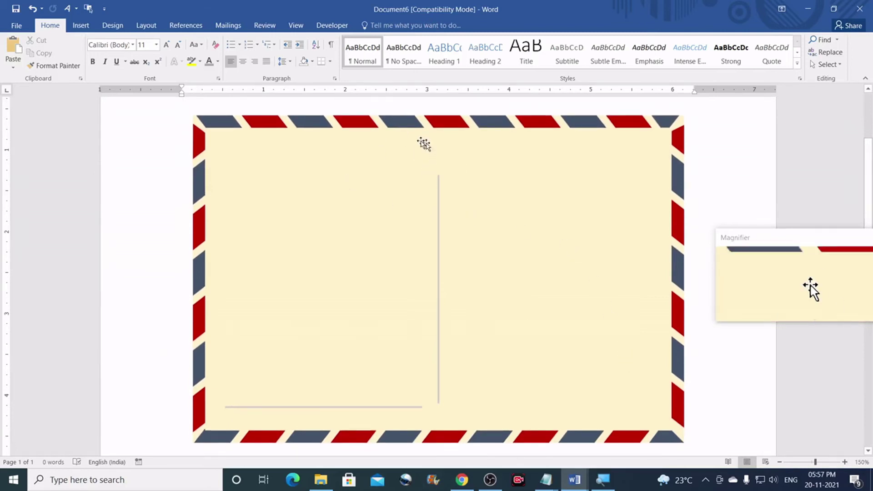
left_click(82, 26)
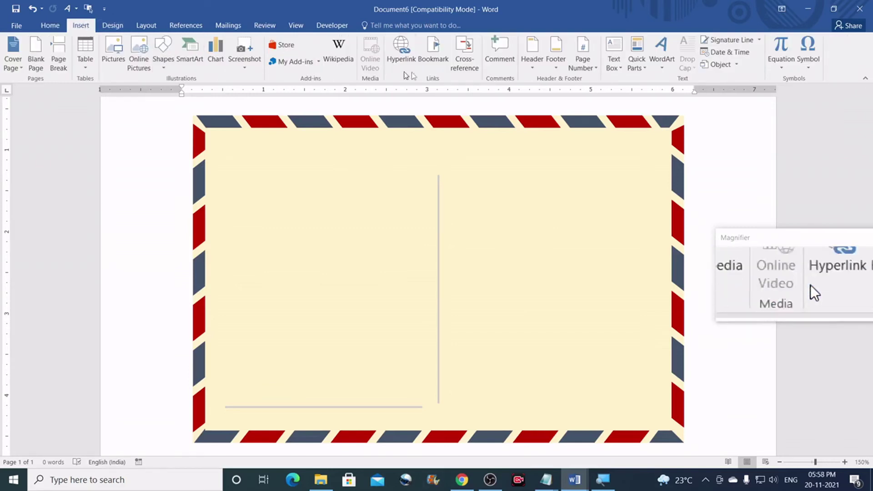
left_click(621, 72)
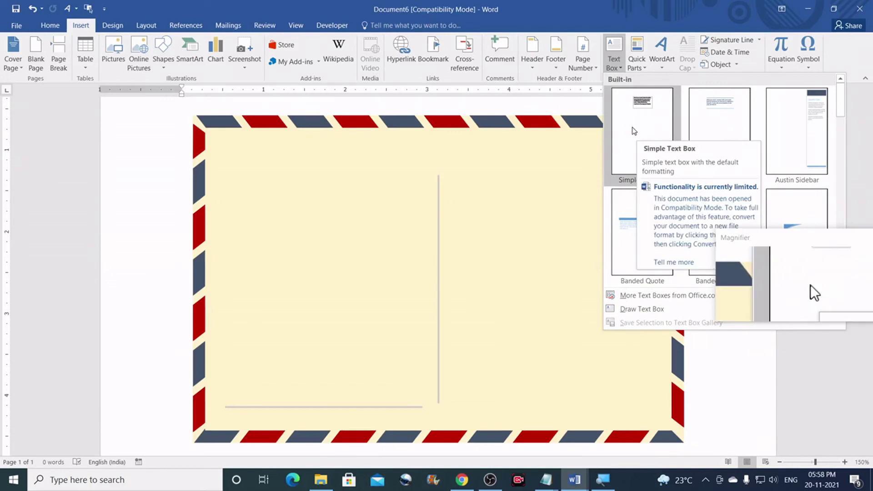
left_click(638, 127)
left_click_drag(483, 233, 477, 299)
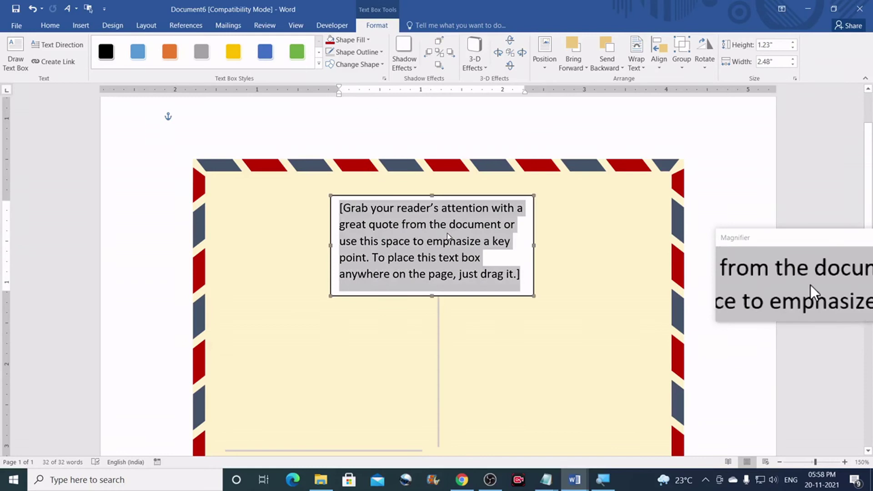
type("POSTCARD")
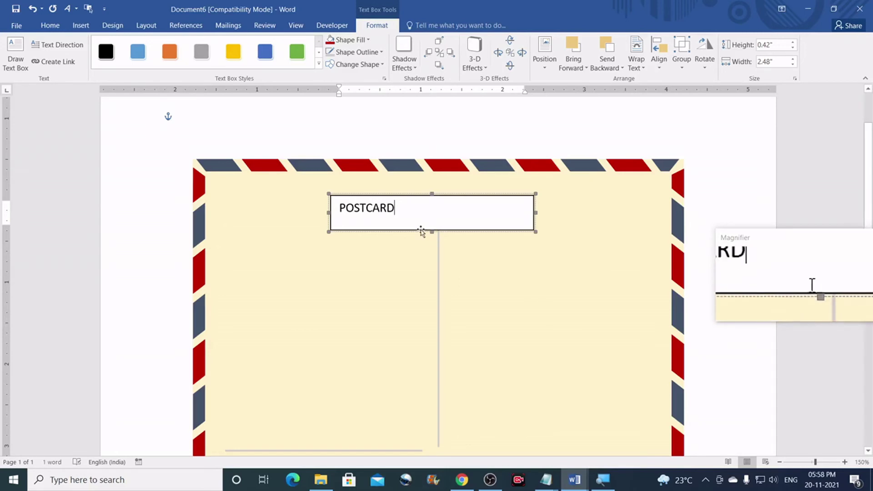
- Center the POSTCARD text within its text box and set its font size to 21
left_click_drag(405, 203, 338, 208)
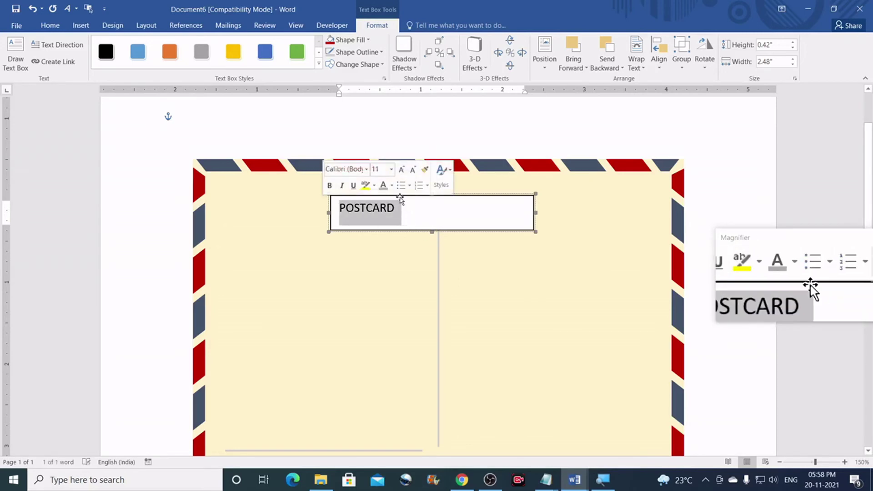
left_click(63, 29)
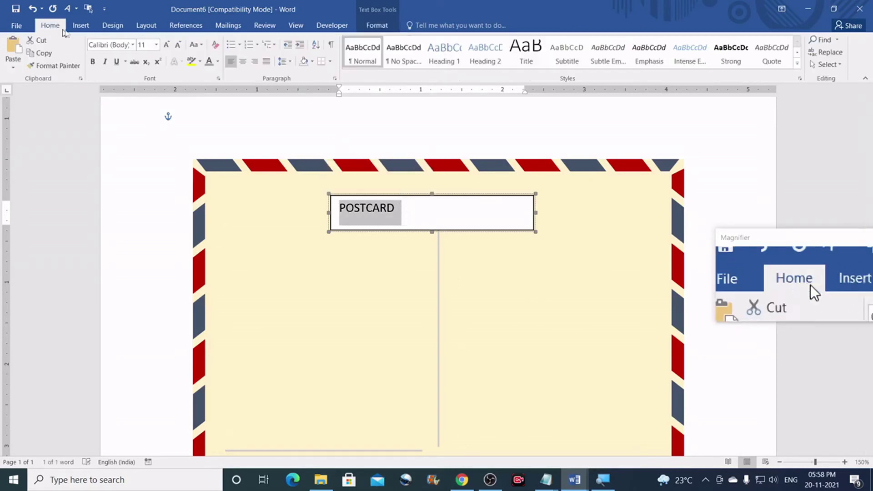
left_click(244, 61)
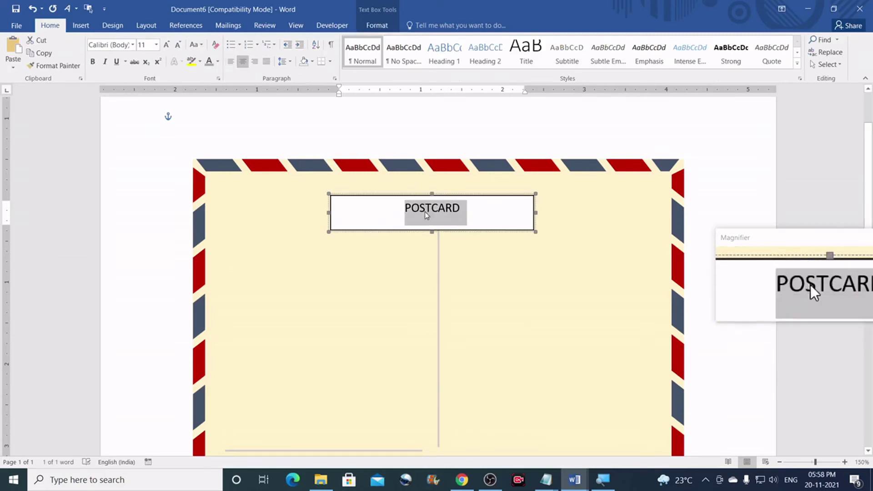
left_click(168, 45)
left_click(167, 45)
left_click(167, 46)
left_click(167, 45)
left_click(167, 45)
left_click(167, 46)
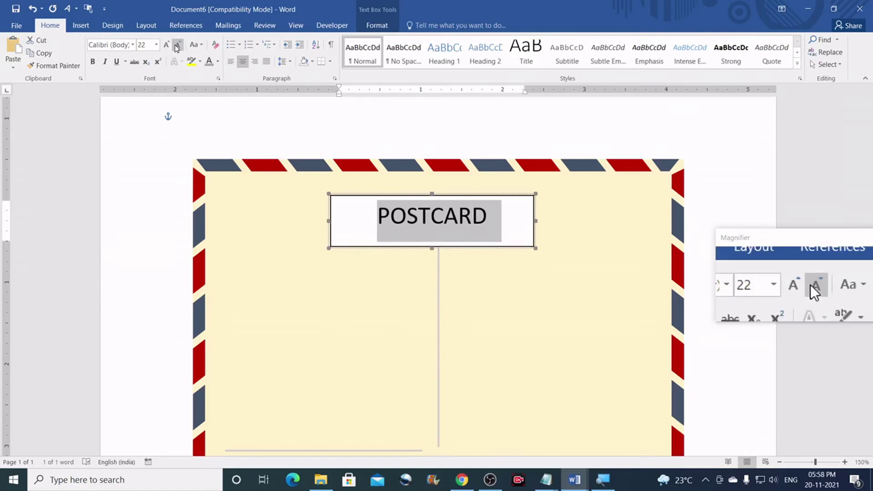
left_click(148, 44)
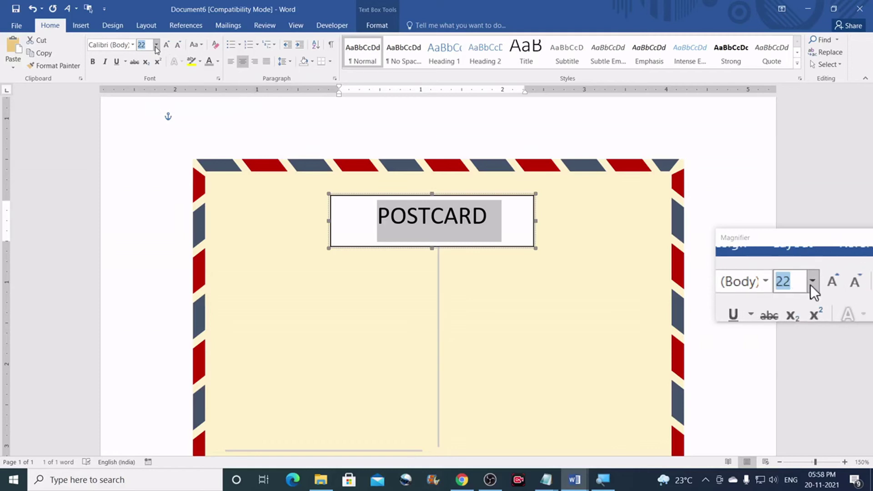
type("21")
key("Return")
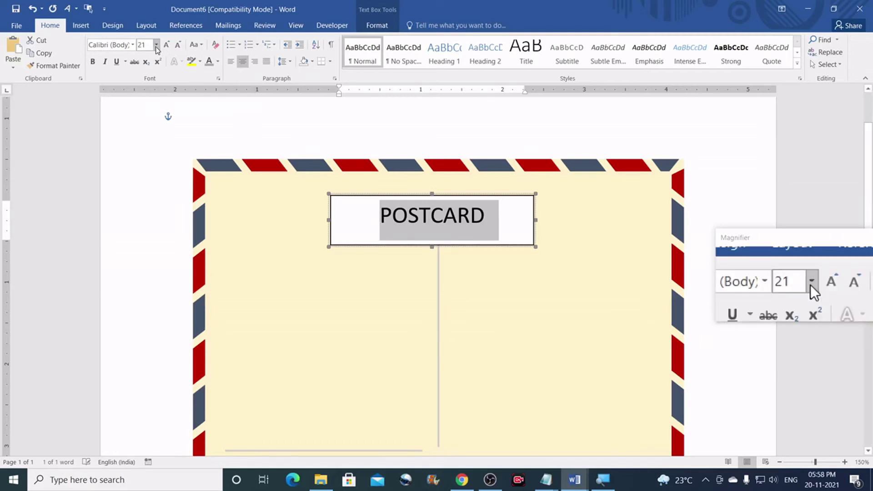
- Color the POSTCARD text light gray and reduce the text box height to about 0.4 inches
left_click(218, 61)
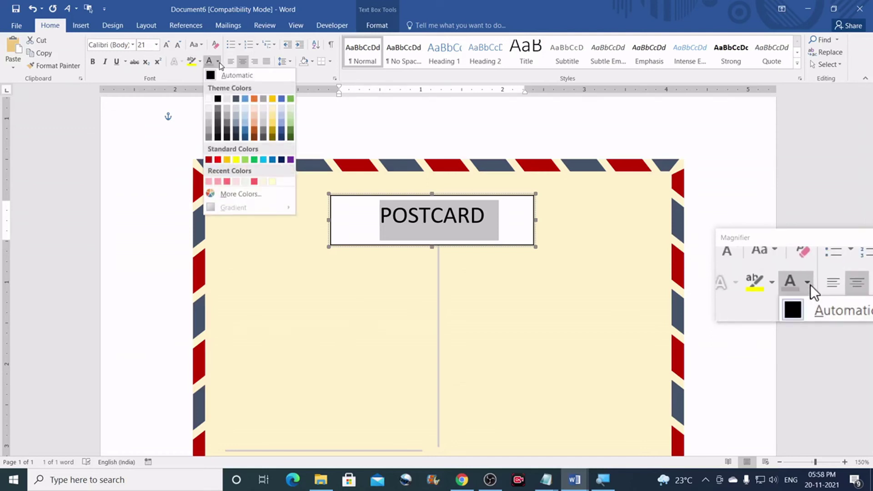
left_click(228, 113)
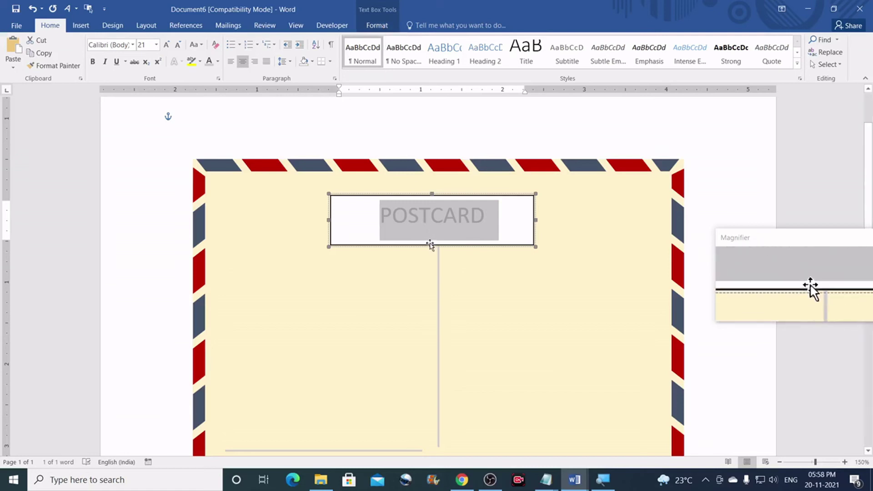
left_click_drag(431, 247, 432, 228)
left_click(476, 211)
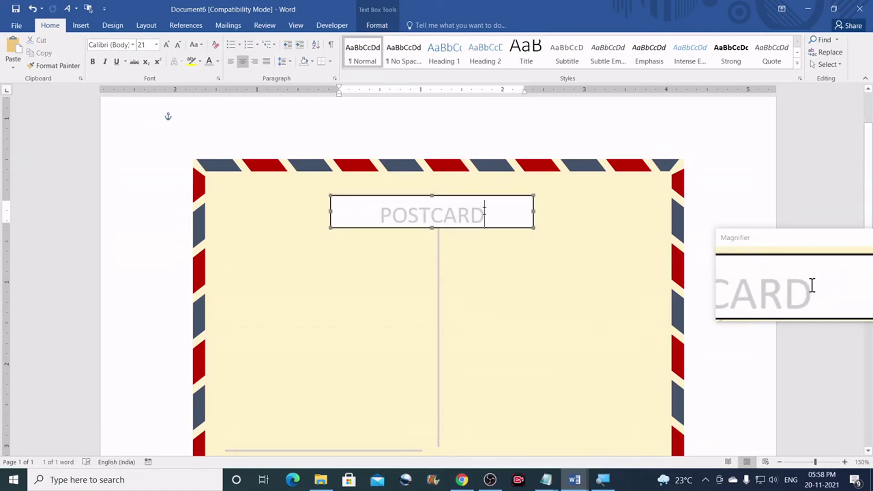
- Remove the fill and the outline from the POSTCARD text box
left_click(368, 27)
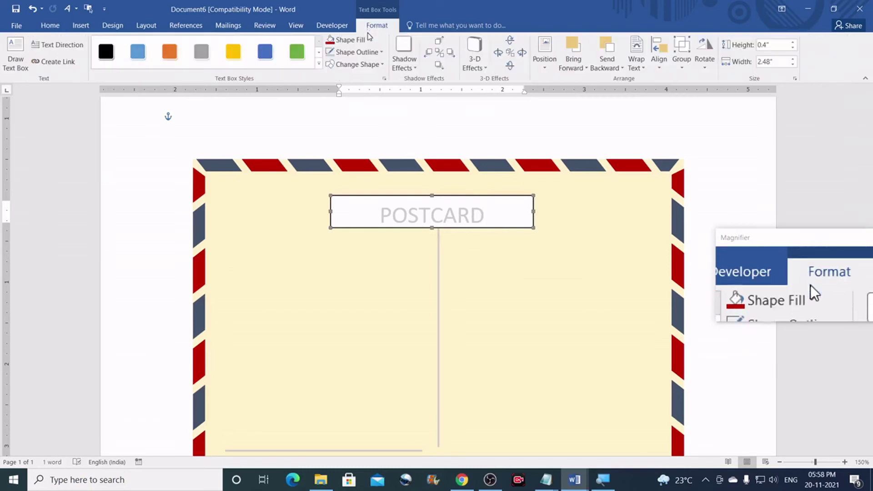
left_click(368, 39)
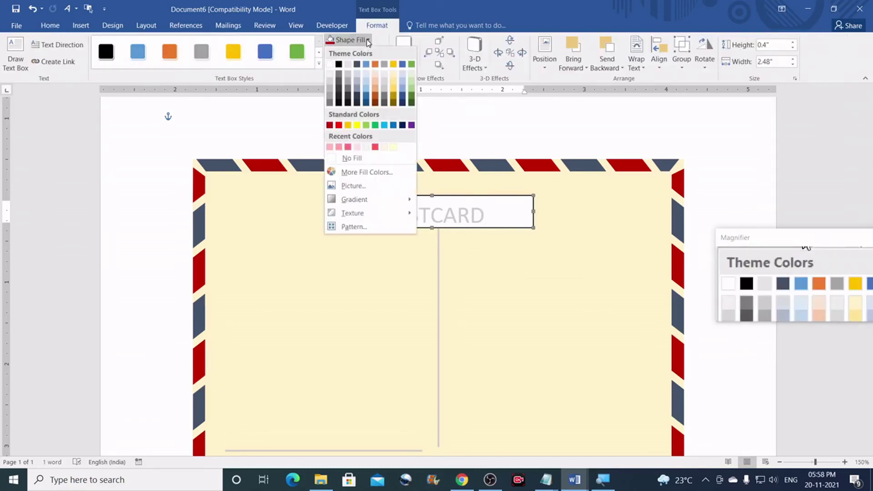
left_click(357, 157)
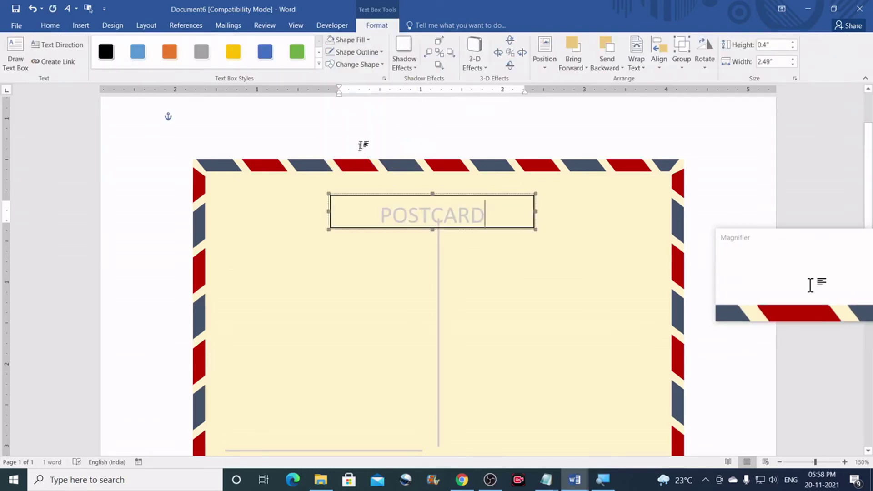
left_click(378, 53)
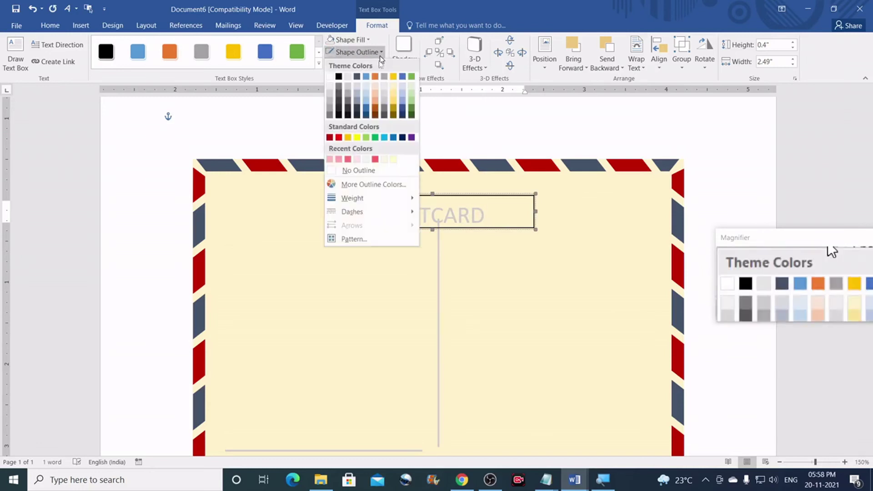
left_click(359, 171)
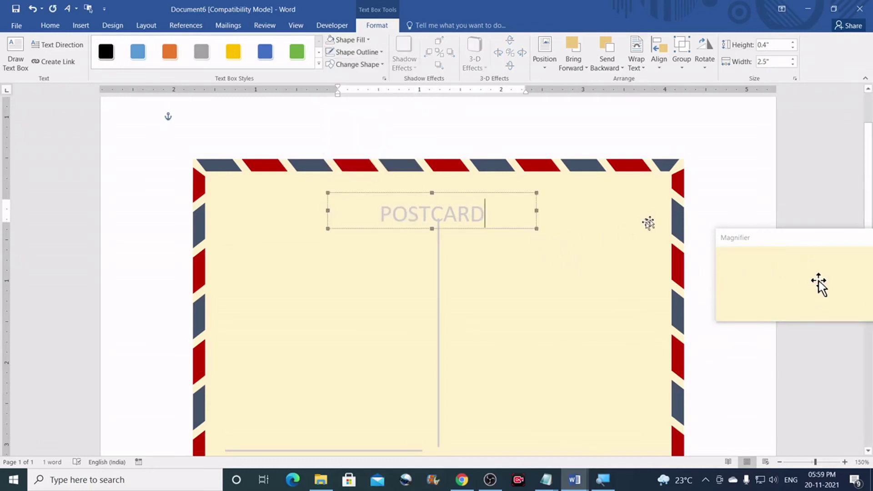
- Move the POSTCARD text box up until its text is clear of the vertical line's upper end
left_click(474, 194)
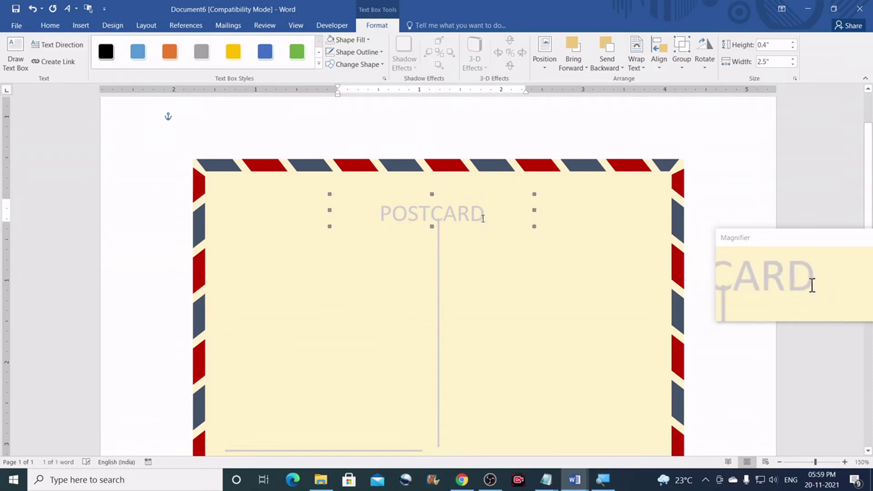
key("Up")
key("Up")
key("Up")
key("Up")
key("Up")
key("Up")
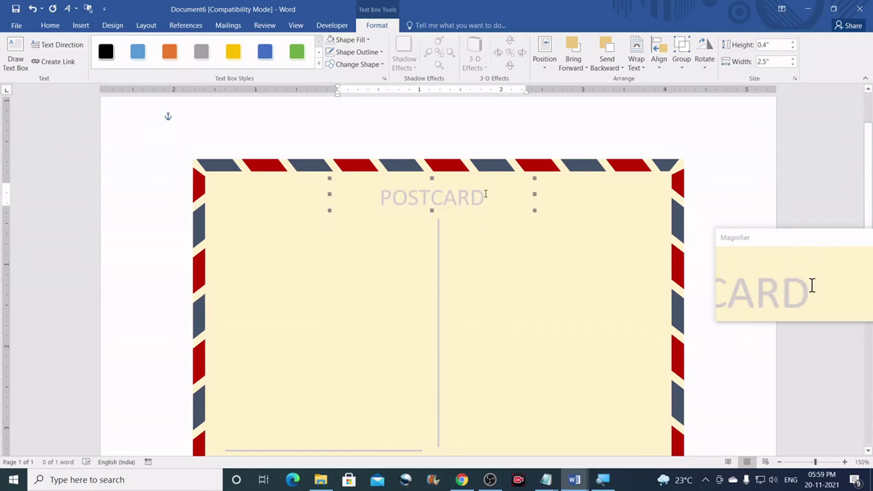
- Expand the character spacing of the POSTCARD text by 3 pt
left_click_drag(487, 194, 384, 198)
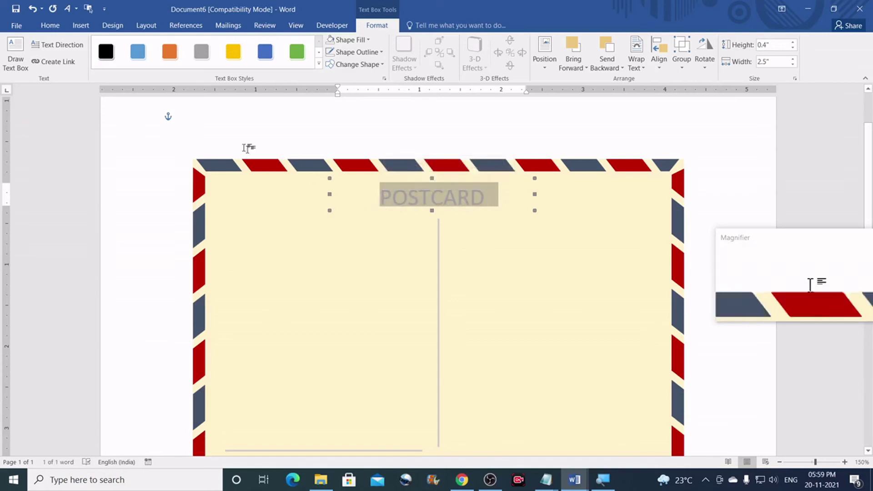
left_click(55, 27)
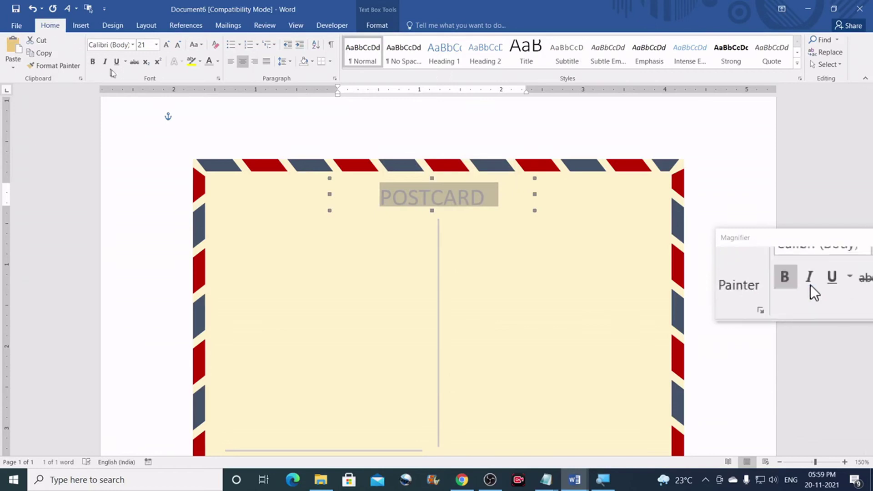
left_click(219, 80)
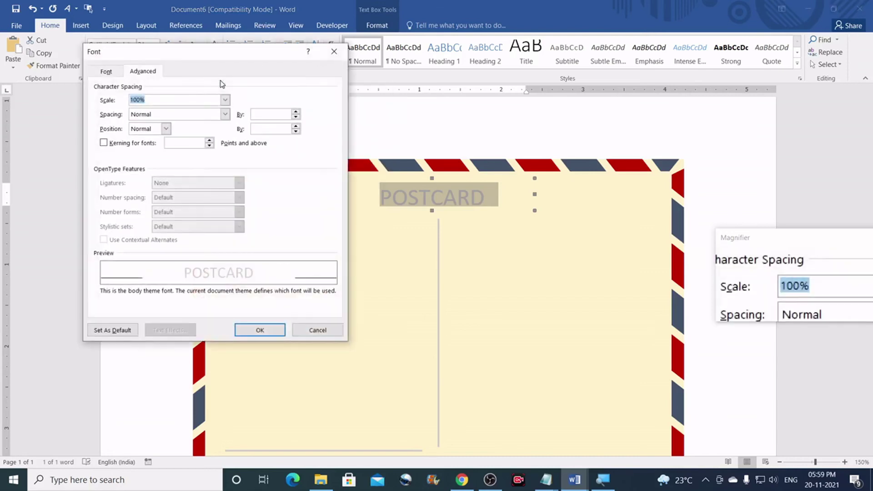
left_click(105, 71)
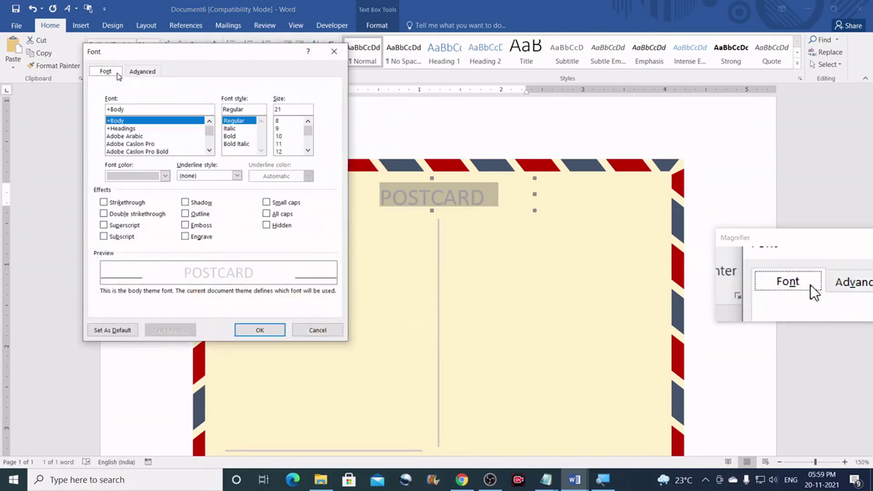
left_click(148, 75)
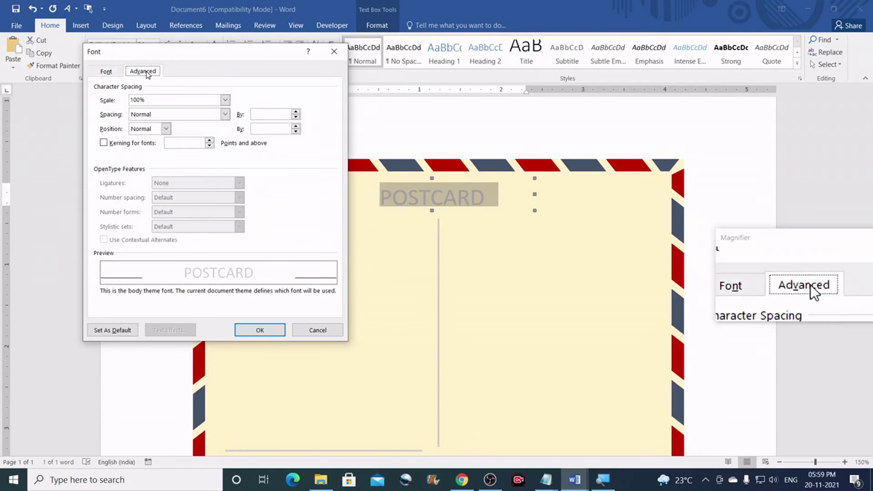
left_click(224, 114)
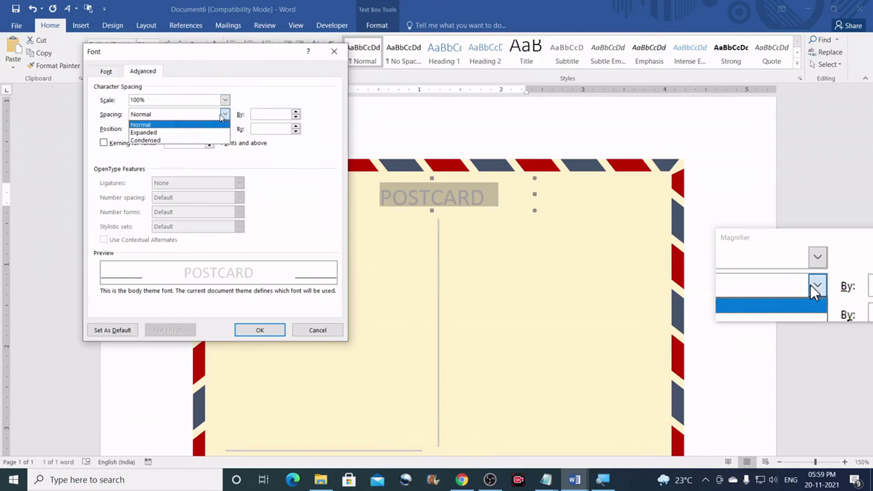
left_click(177, 132)
double_click(256, 115)
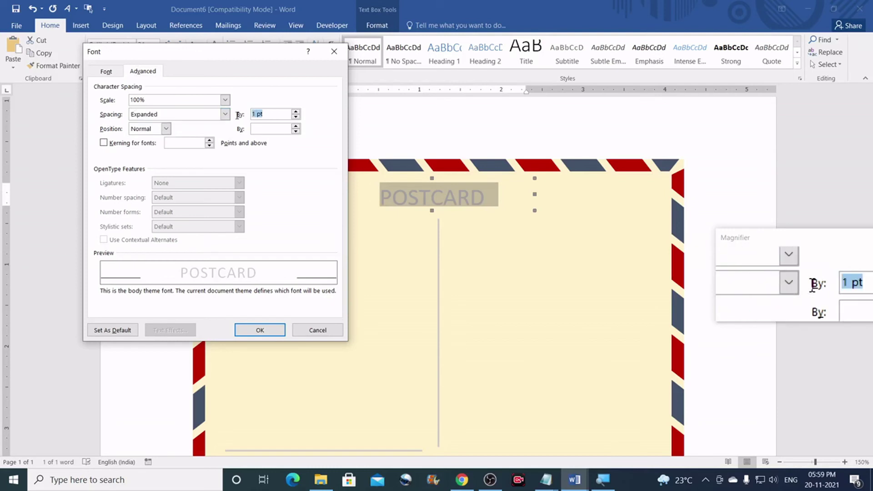
type("3")
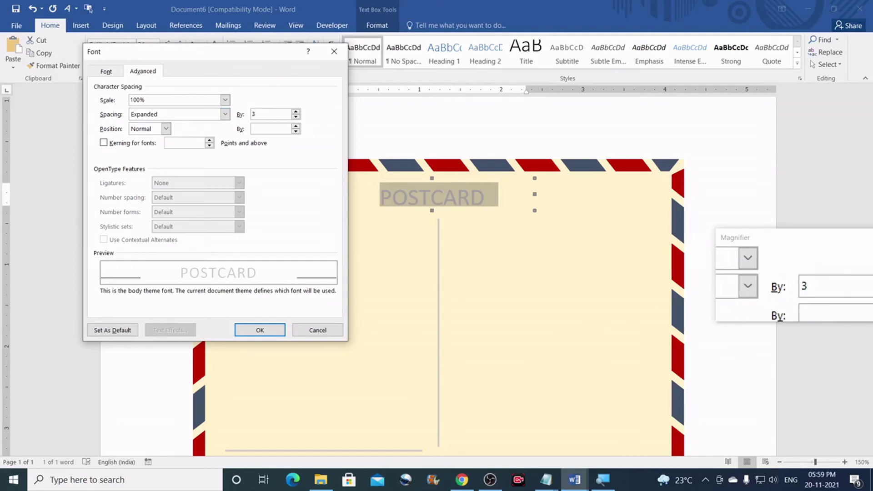
left_click(261, 330)
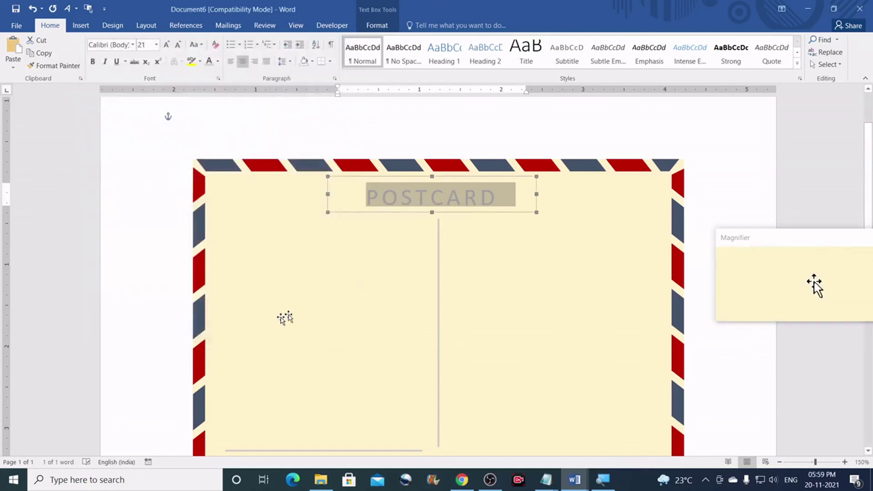
left_click(602, 172)
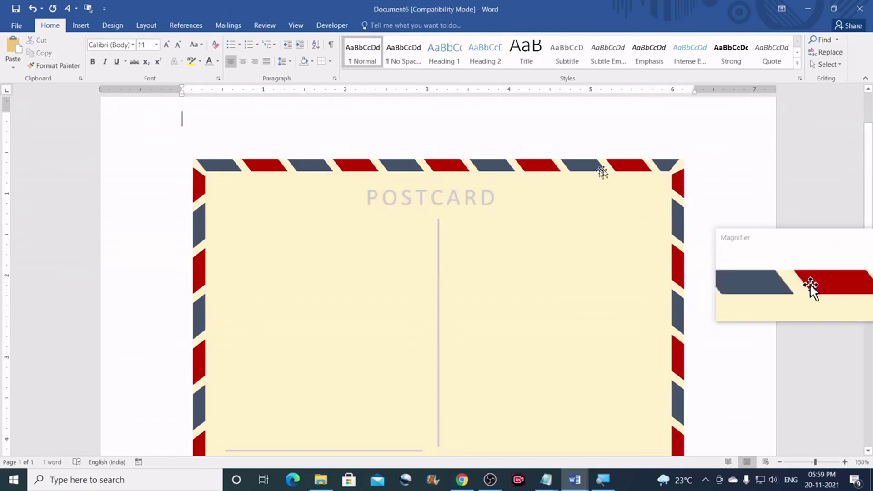
- Center the POSTCARD text box horizontally relative to the striped postcard frame
scroll(487, 200, "down", 1)
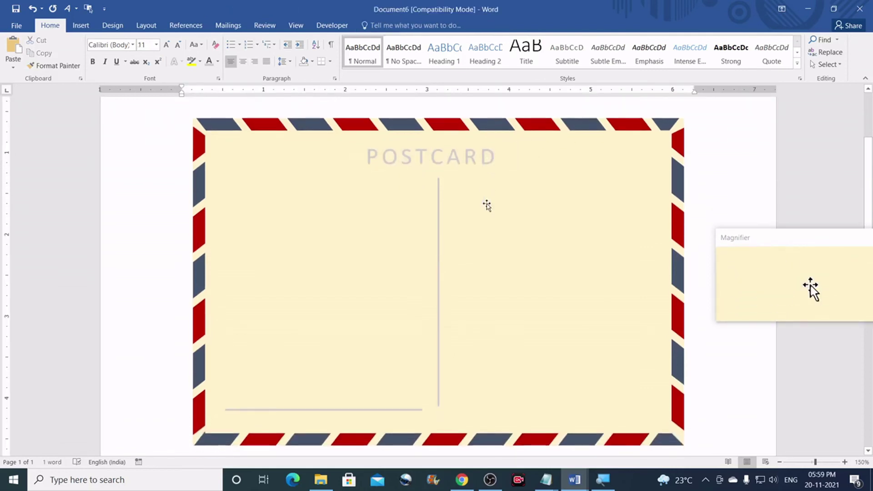
left_click(475, 158)
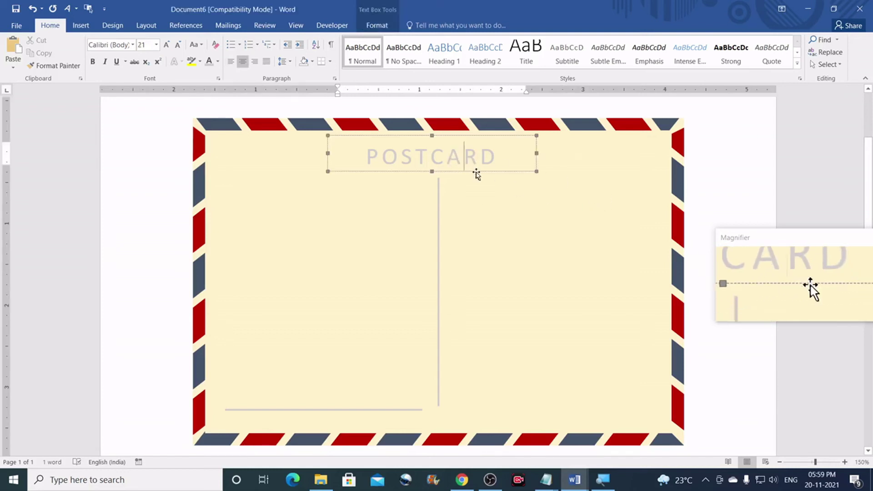
left_click(602, 190)
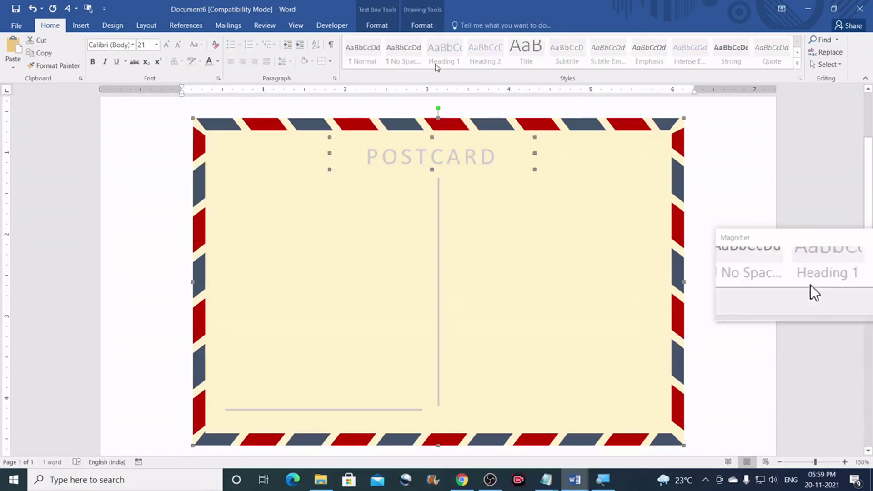
left_click(421, 25)
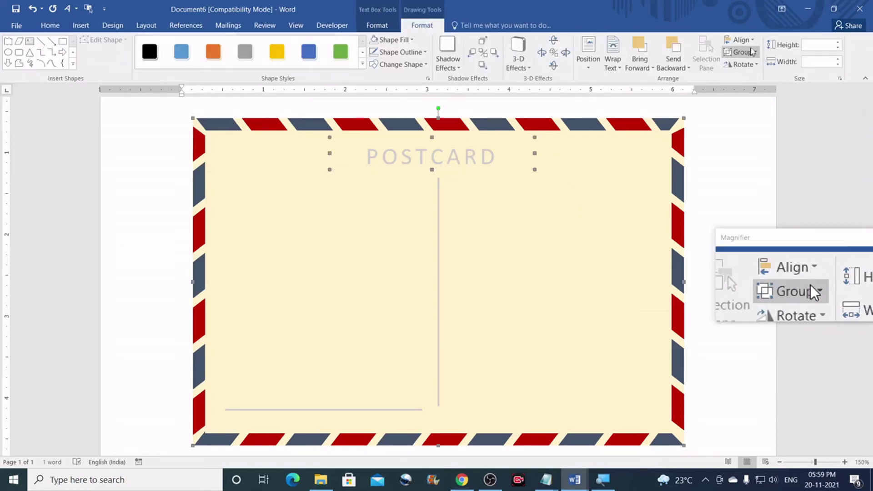
left_click(739, 40)
left_click(757, 68)
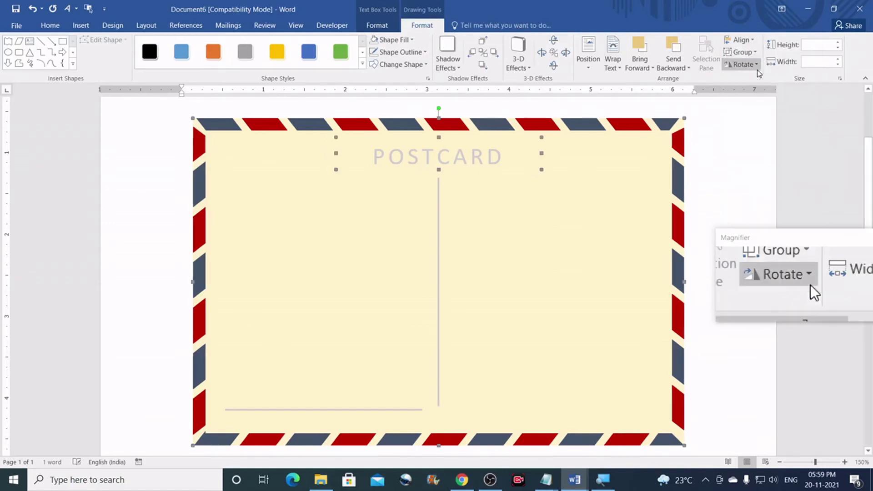
left_click(716, 177)
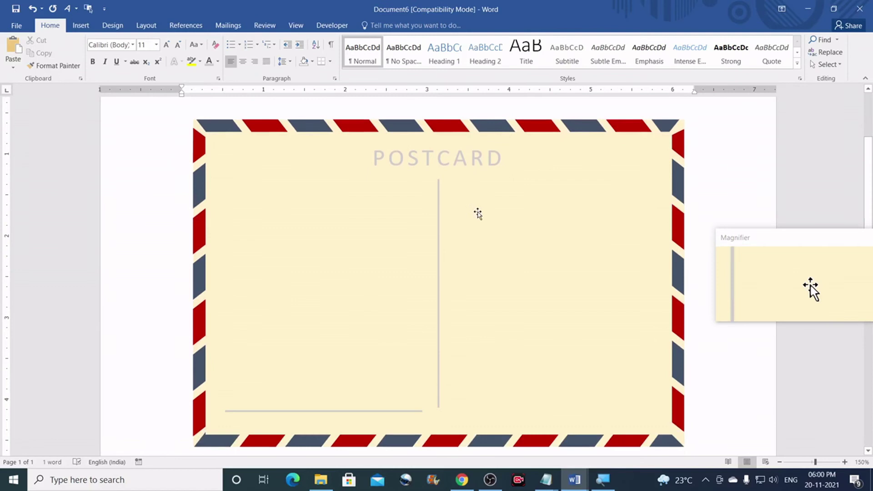
- Try to bottom-align the vertical divider and the lower-left line relative to the page, and undo the alignment
left_click(440, 262)
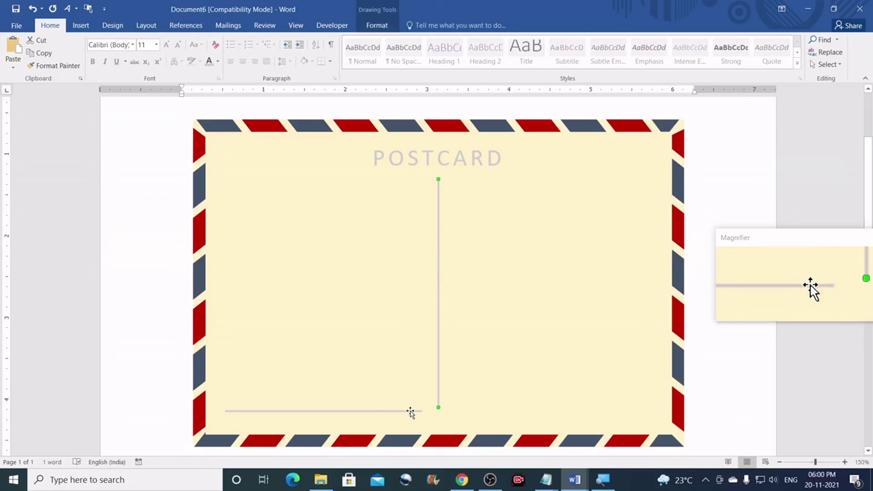
left_click(376, 26)
left_click(738, 39)
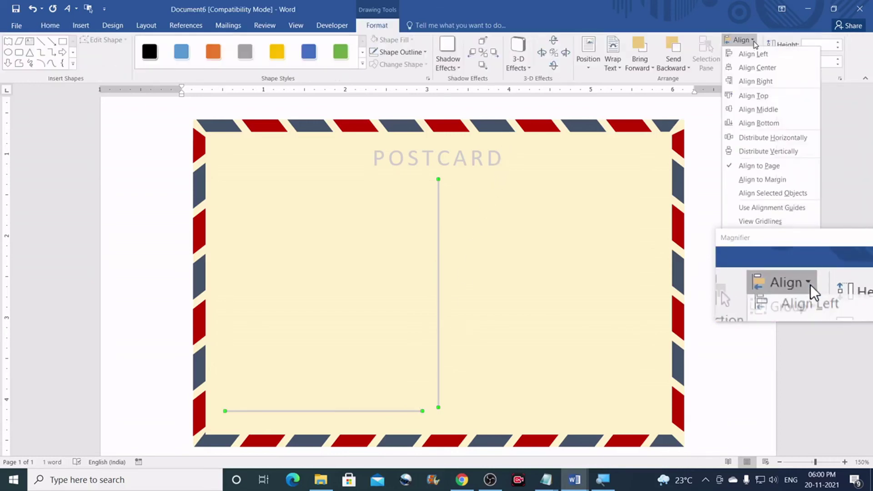
left_click(769, 123)
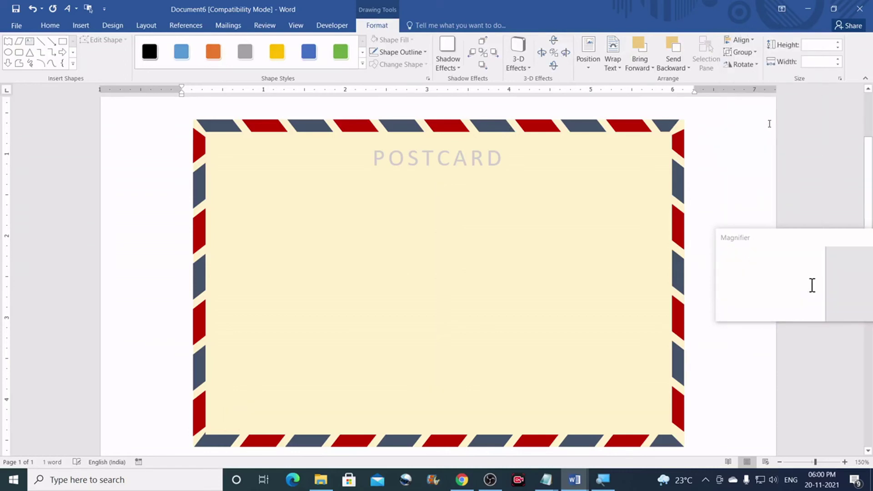
scroll(616, 148, "down", 2)
scroll(622, 132, "up", 4)
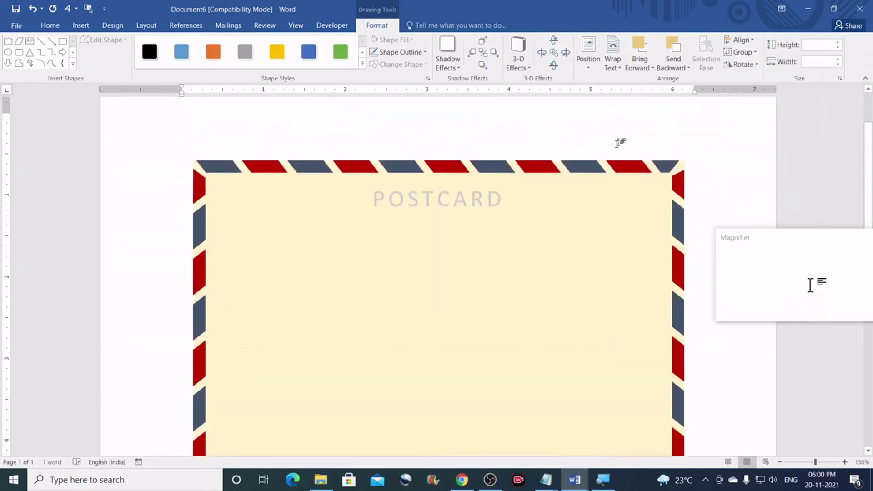
key("ctrl+z")
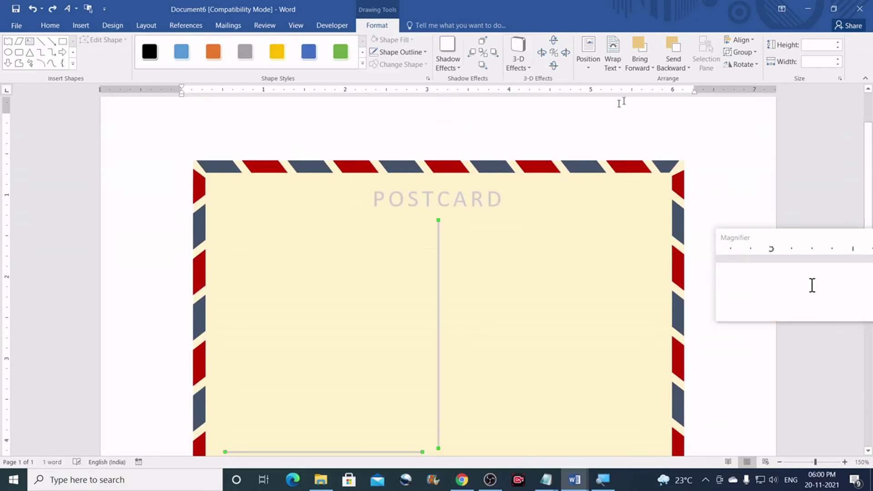
- Switch alignment to Align Selected Objects and bottom-align the vertical divider with the lower-left horizontal line
left_click(738, 39)
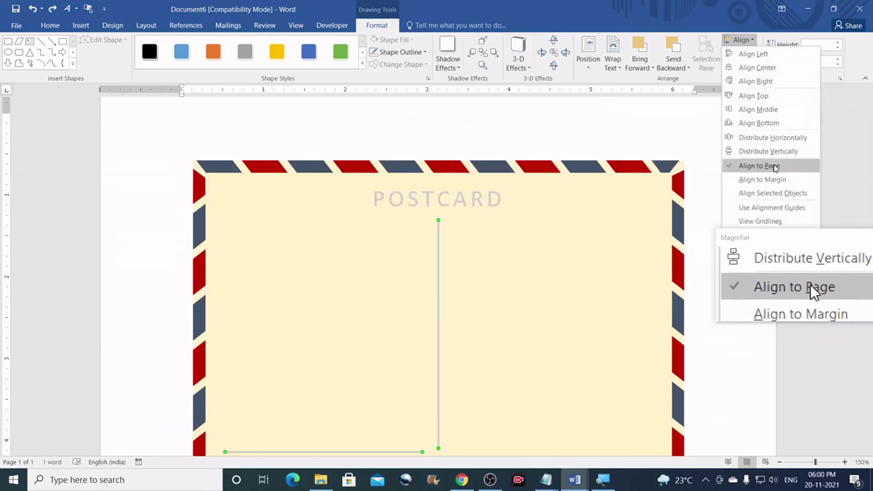
left_click(762, 195)
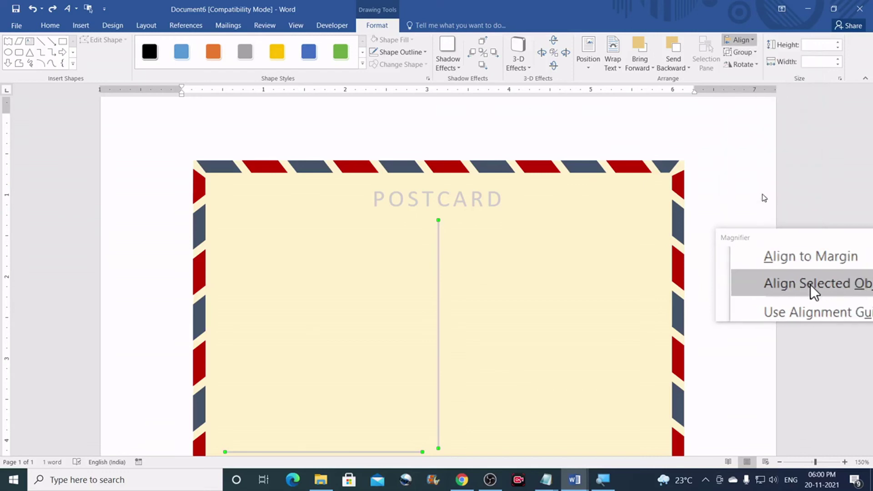
left_click(753, 45)
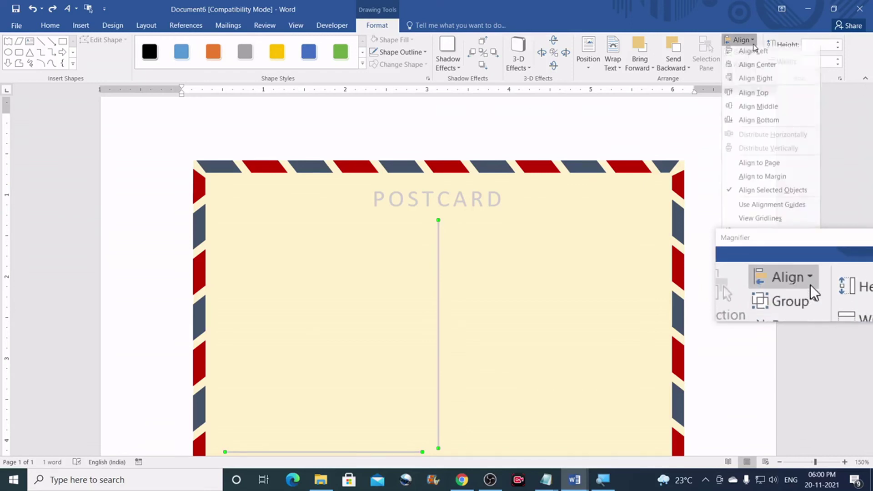
left_click(761, 122)
scroll(488, 223, "down", 3)
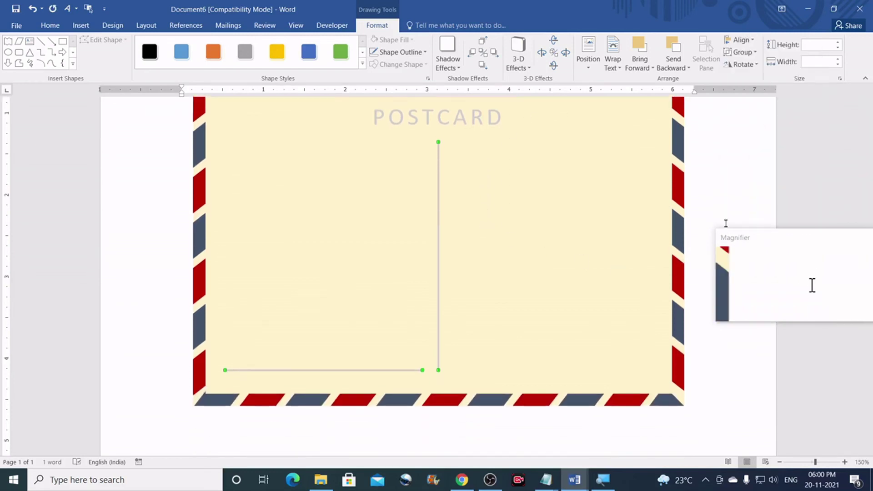
scroll(659, 209, "up", 2)
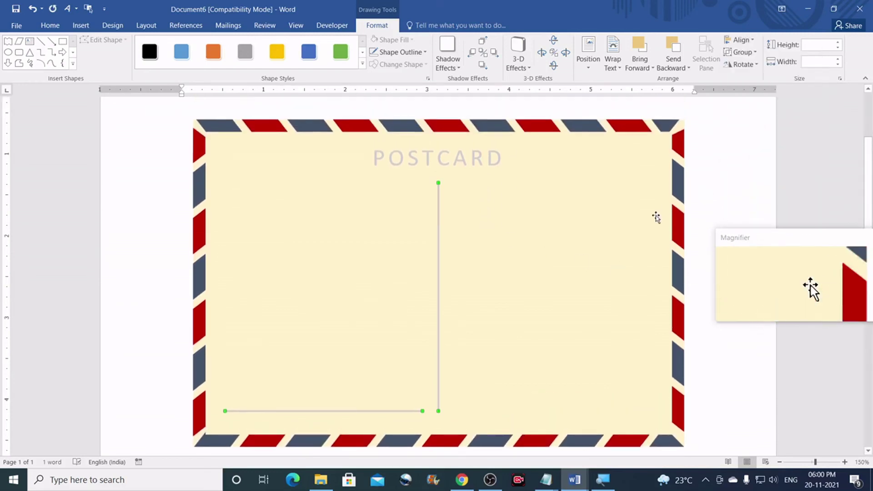
- Nudge the vertical divider and the lower-left line together slightly down toward the frame's lower stripes
key("Down")
key("Down")
key("Down")
key("Down")
key("Down")
key("Down")
key("Down")
key("Down")
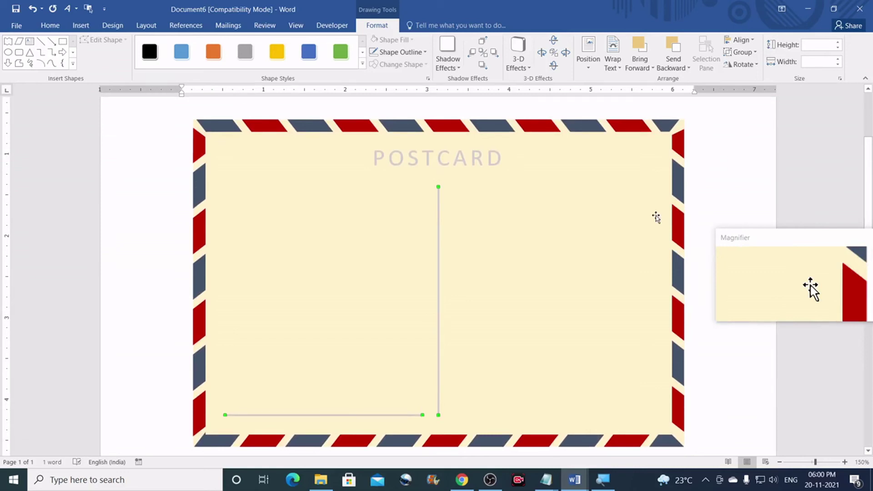
key("Up")
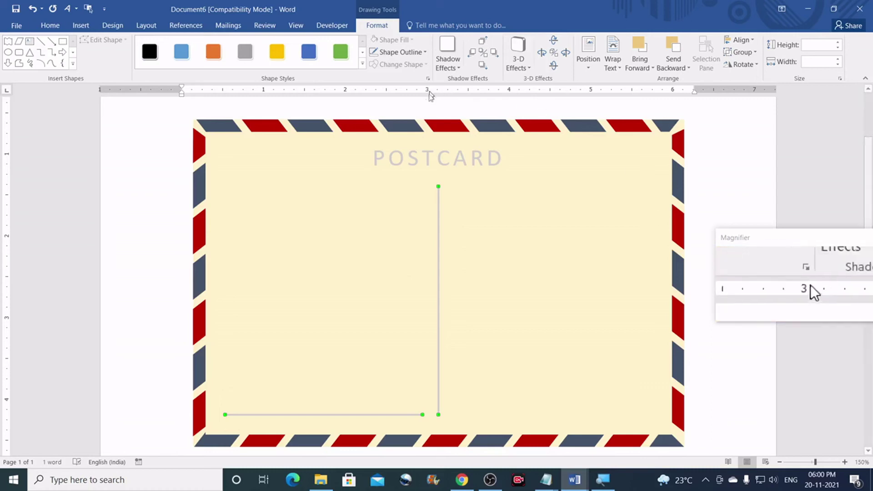
- Nudge the POSTCARD text box slightly down toward the vertical divider
left_click(456, 166)
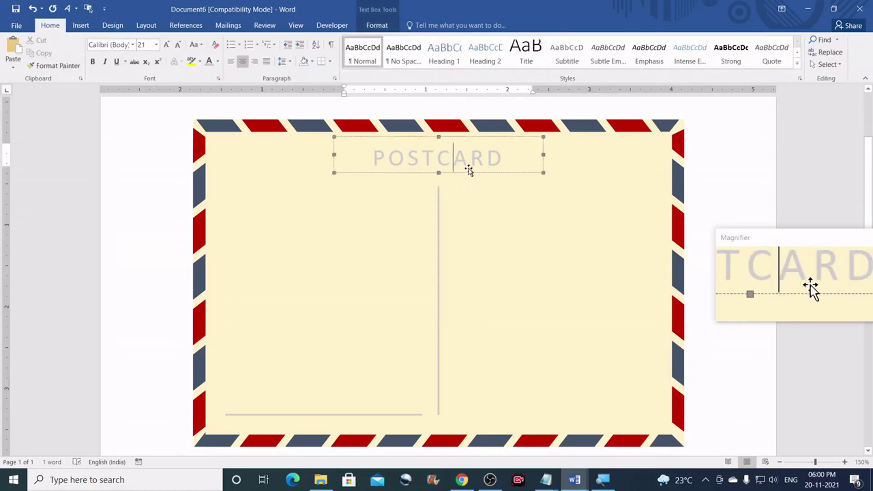
left_click(468, 173)
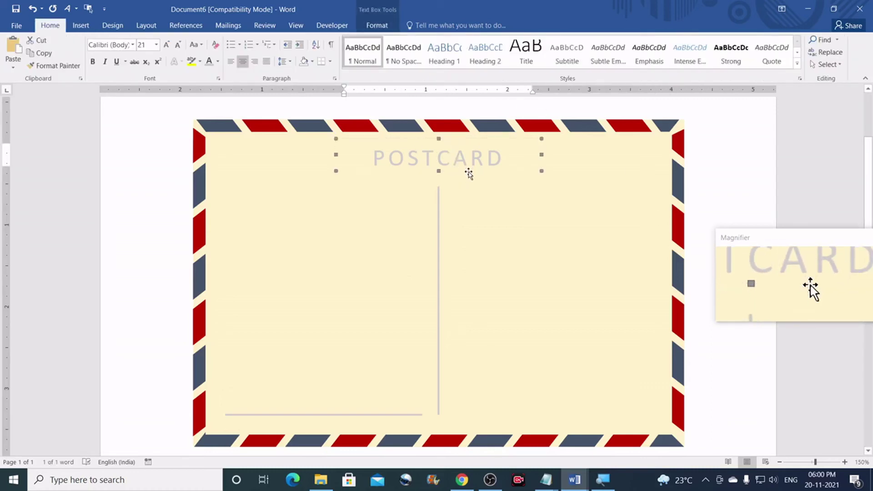
key("Down")
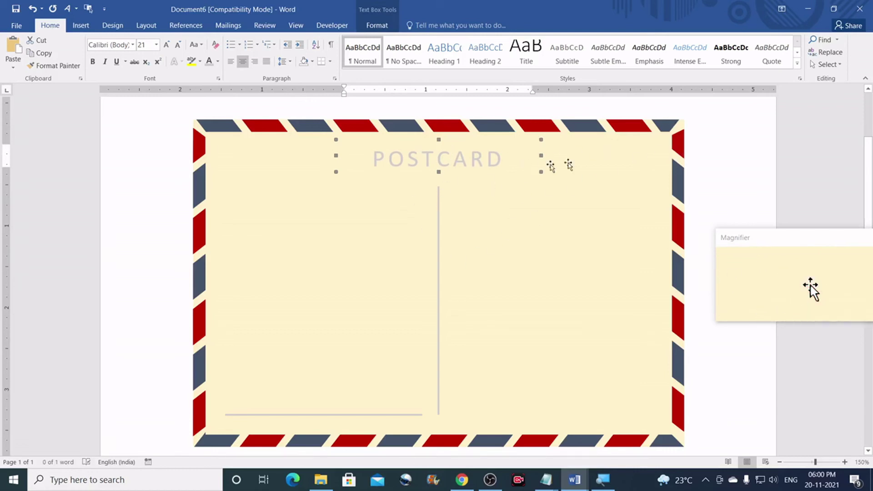
left_click(700, 147)
key("ctrl+z")
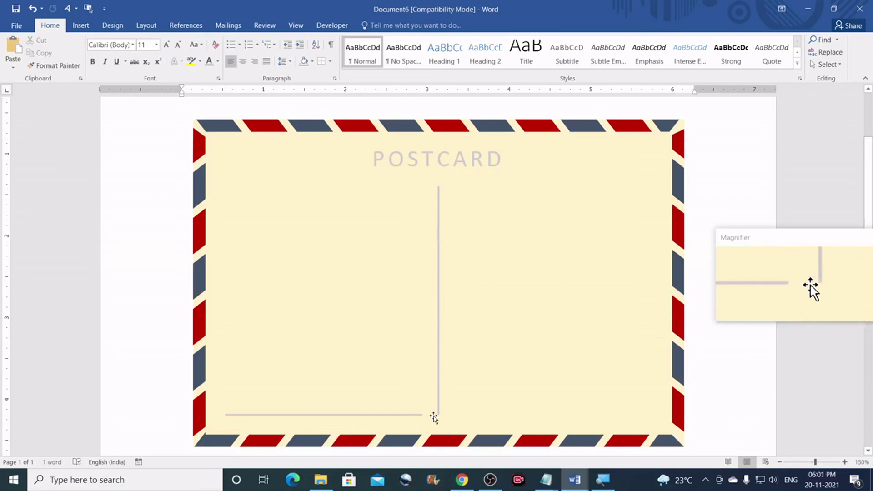
- Nudge the lower-left horizontal line slightly to the left, away from the vertical divider
left_click(409, 415)
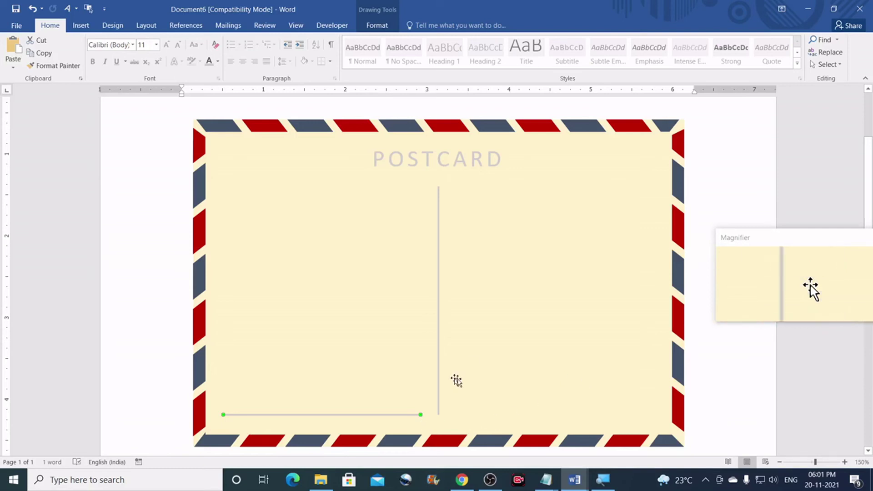
left_click(536, 314)
scroll(536, 314, "down", 3)
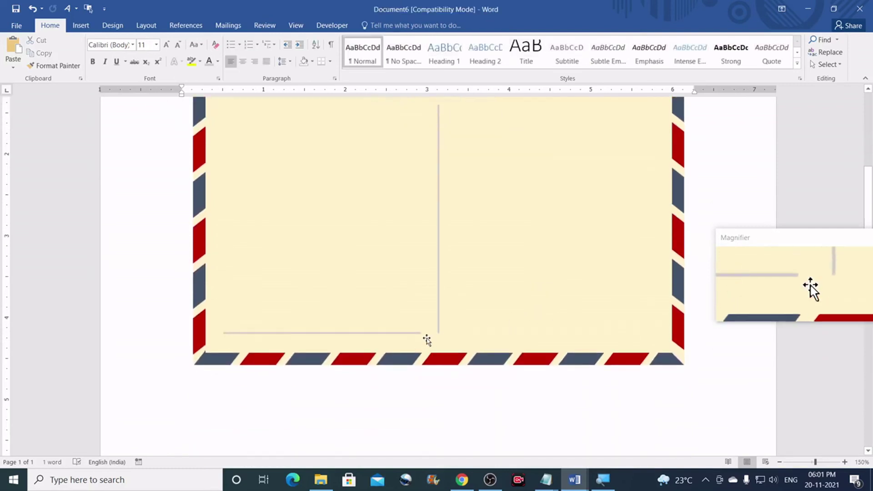
scroll(412, 361, "up", 3)
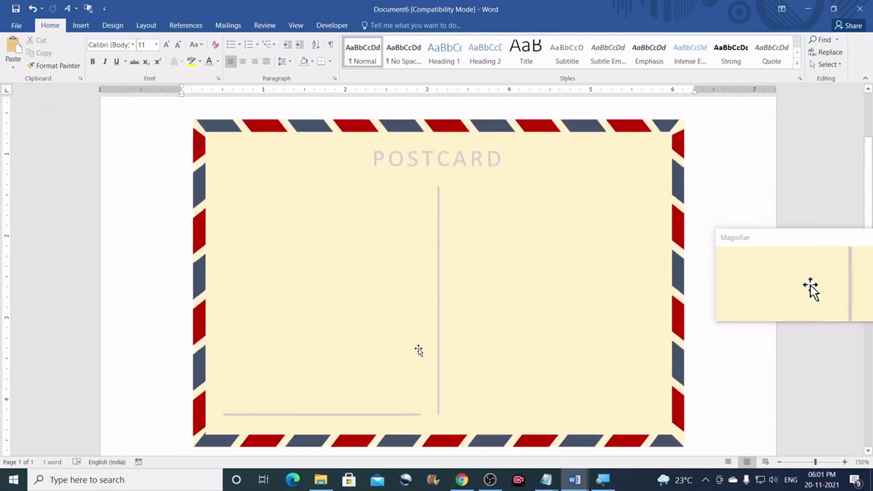
- Copy the lower-left line into the postcard's right half, a little higher than the original and centered between divider and frame
left_click(388, 414)
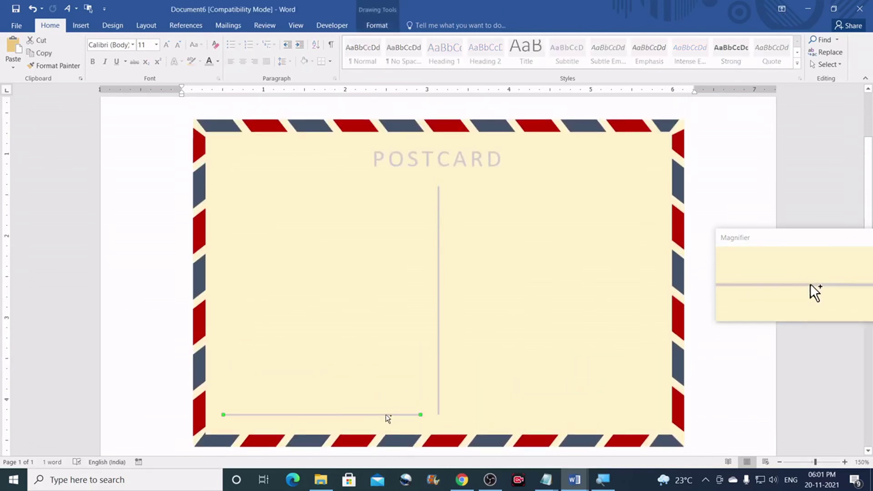
left_click_drag(386, 414, 615, 384)
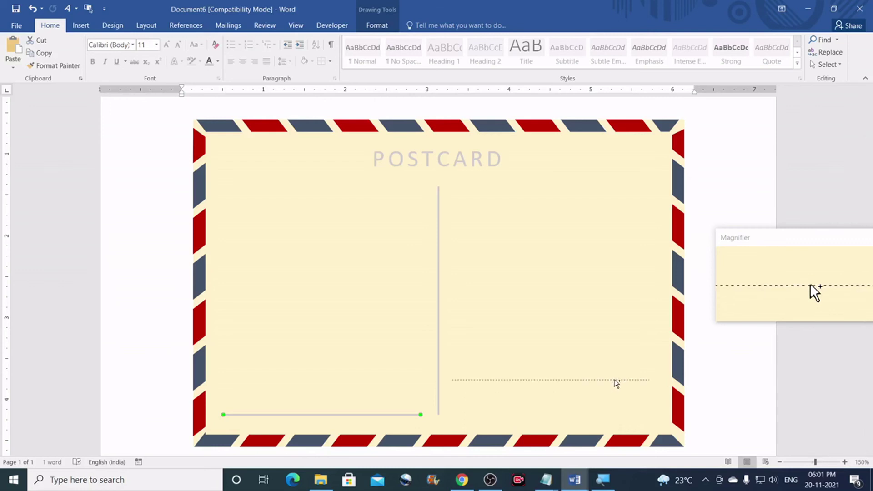
left_click_drag(616, 383, 616, 383)
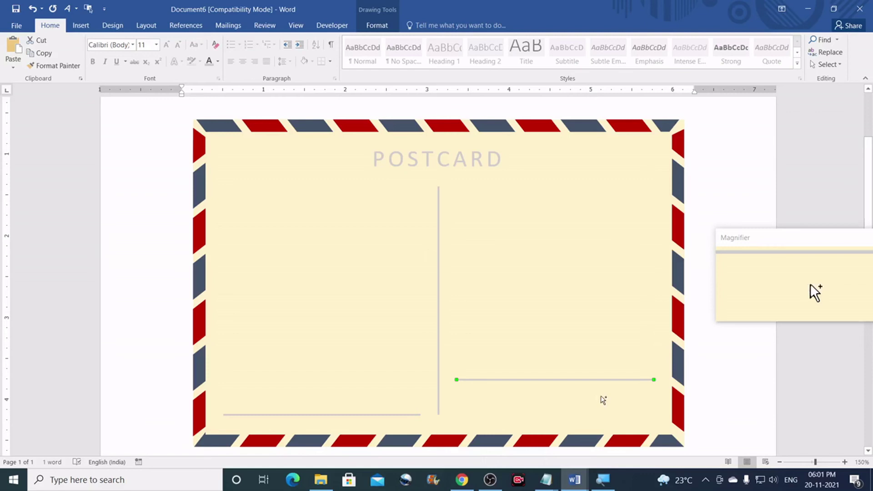
- Duplicate the right-half line upward at equal spacing until there are five stacked address lines
key("ctrl+d")
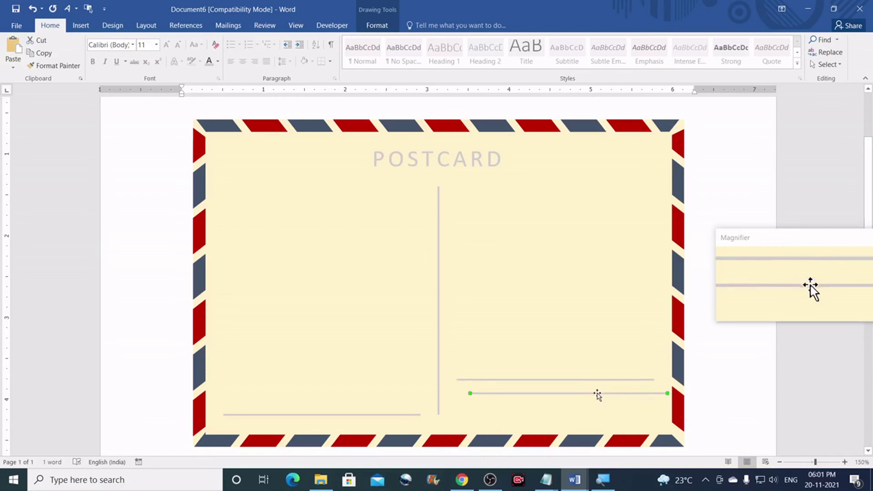
left_click_drag(596, 388, 584, 355)
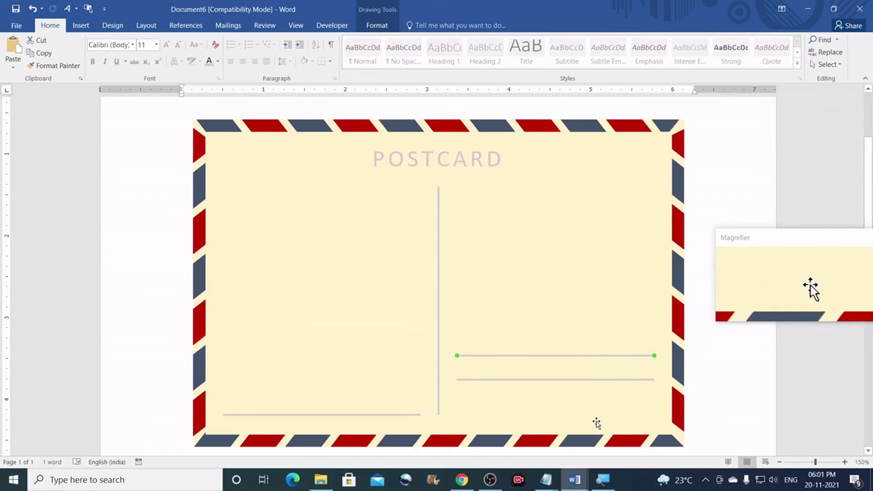
key("ctrl+d")
key("ctrl+d")
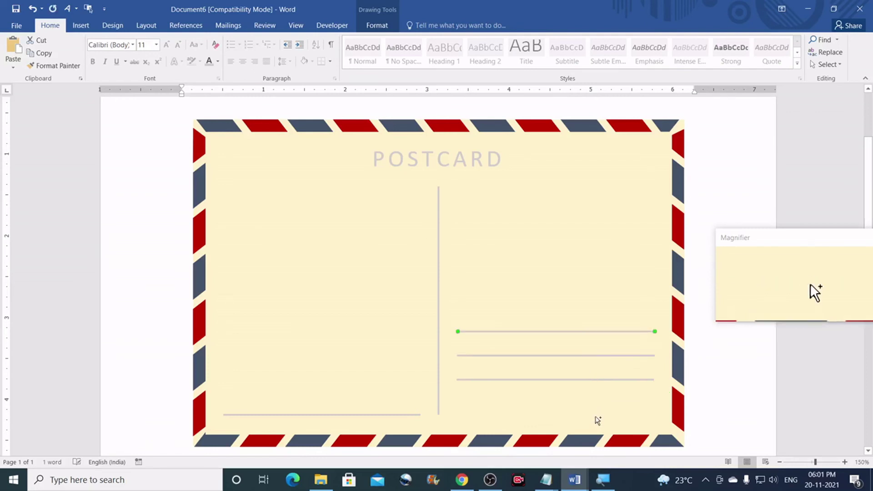
key("ctrl+d")
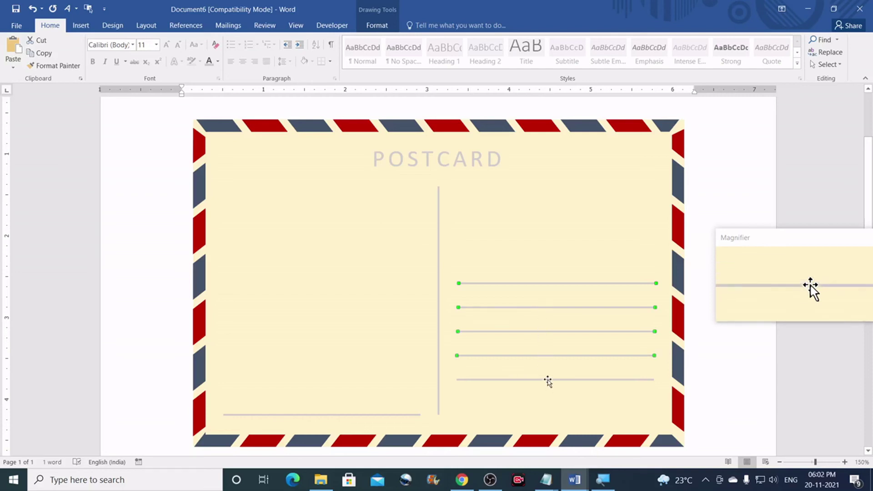
- Left-align the five address lines in the postcard's right half
left_click(388, 27)
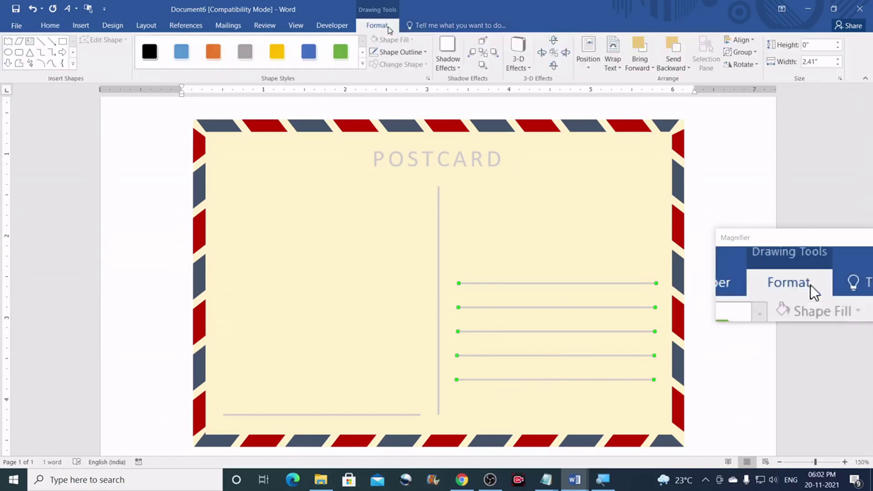
left_click(738, 40)
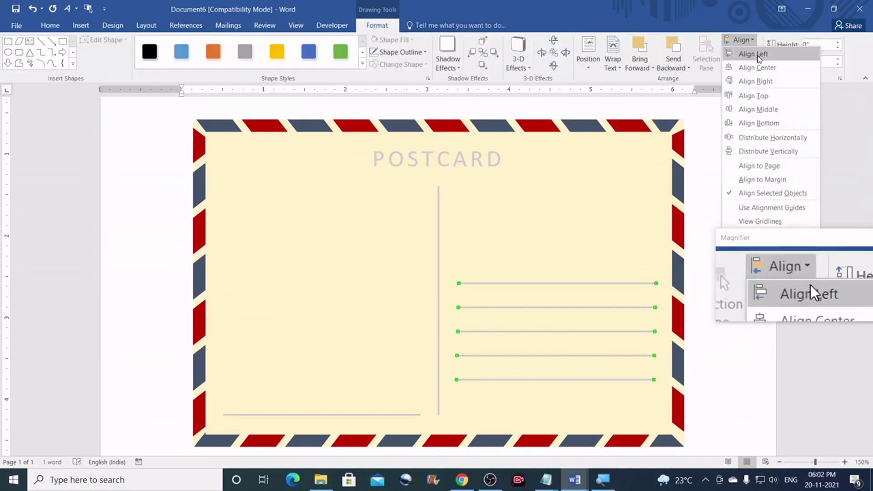
left_click(765, 55)
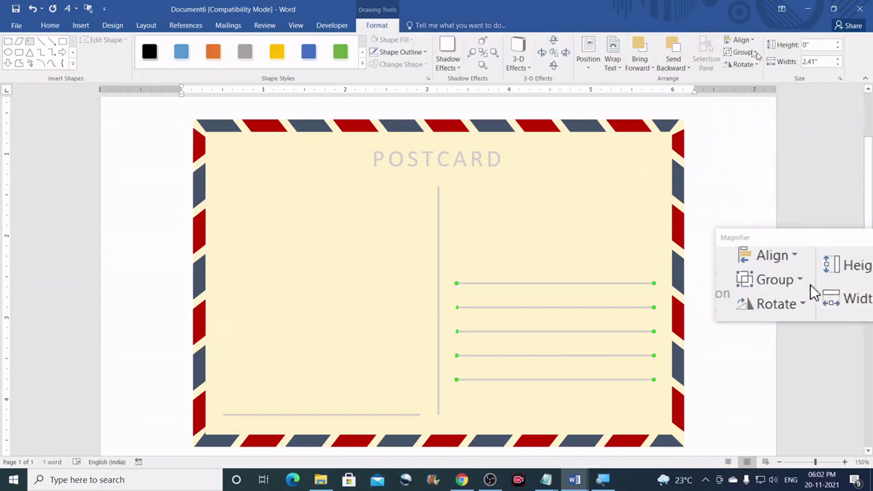
- Distribute the five selected address lines vertically at even spacing and group them into one object
left_click(746, 42)
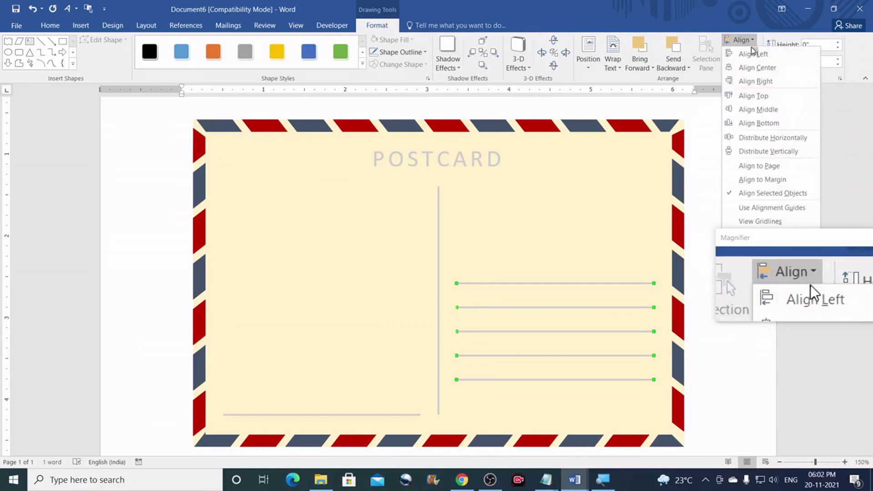
left_click(774, 152)
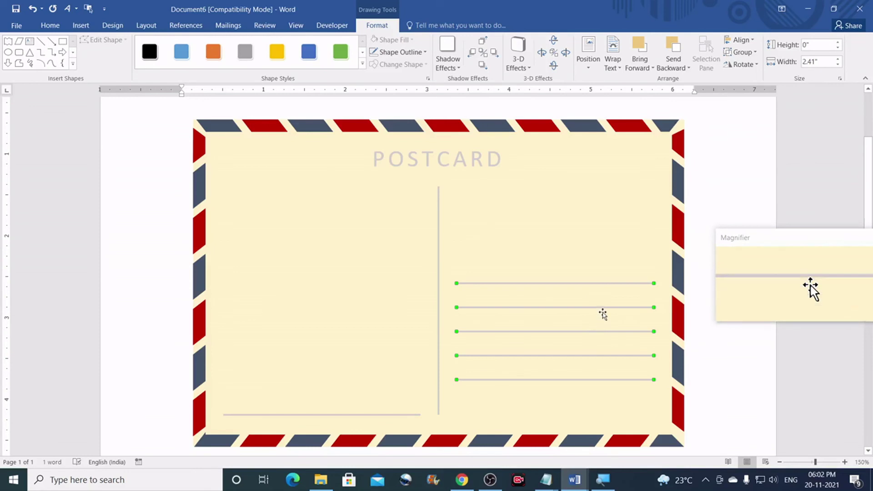
left_click(754, 53)
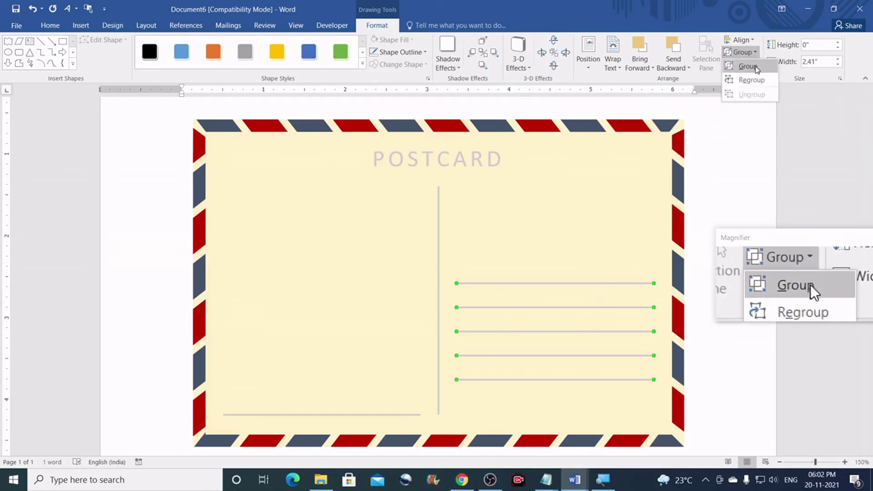
left_click(756, 68)
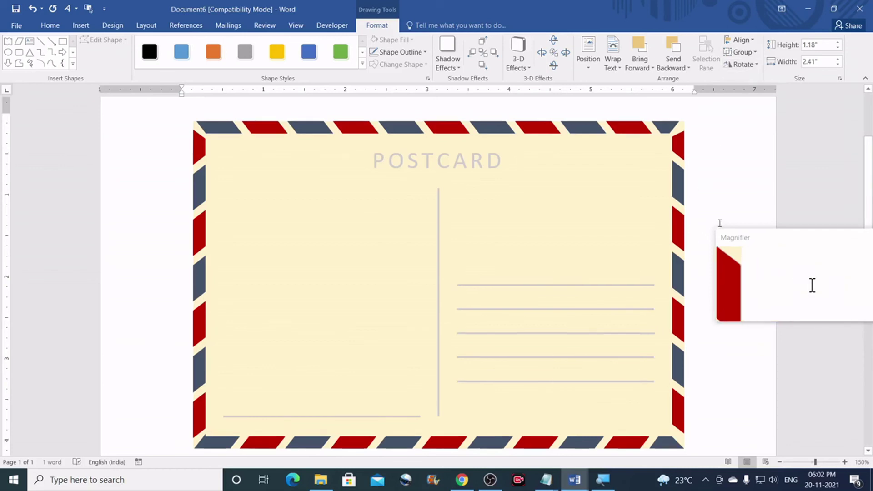
left_click(720, 222)
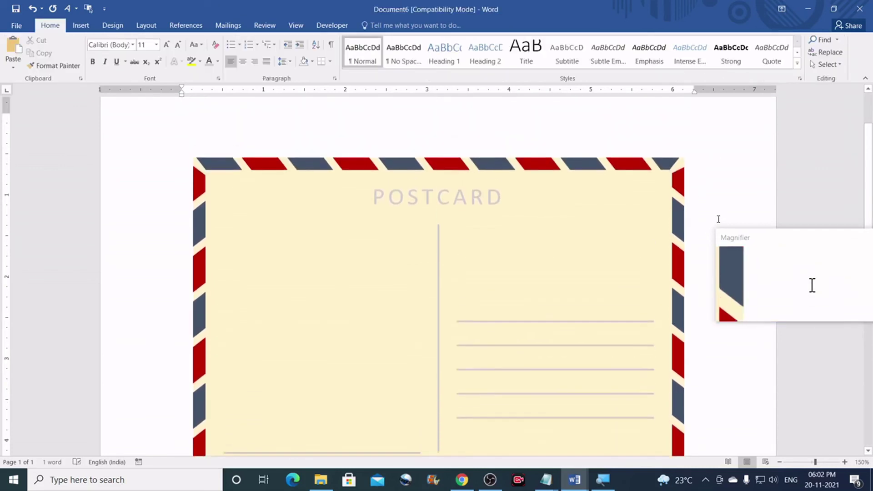
scroll(717, 220, "down", 1)
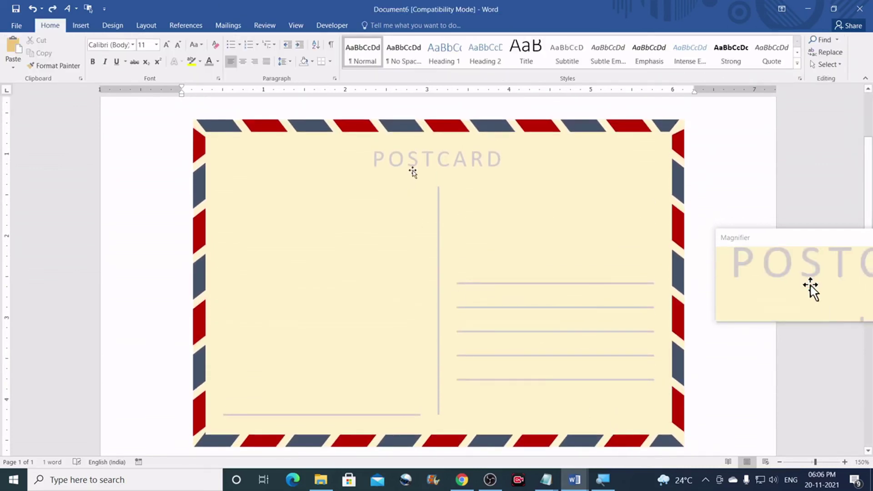
- Recolor the POSTCARD title text to a darker shade of the light gray theme color
left_click(495, 158)
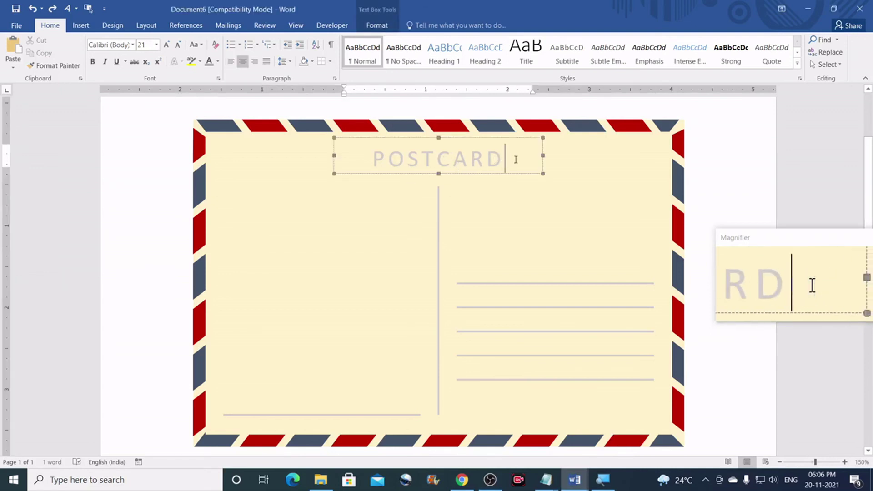
left_click_drag(507, 157, 370, 161)
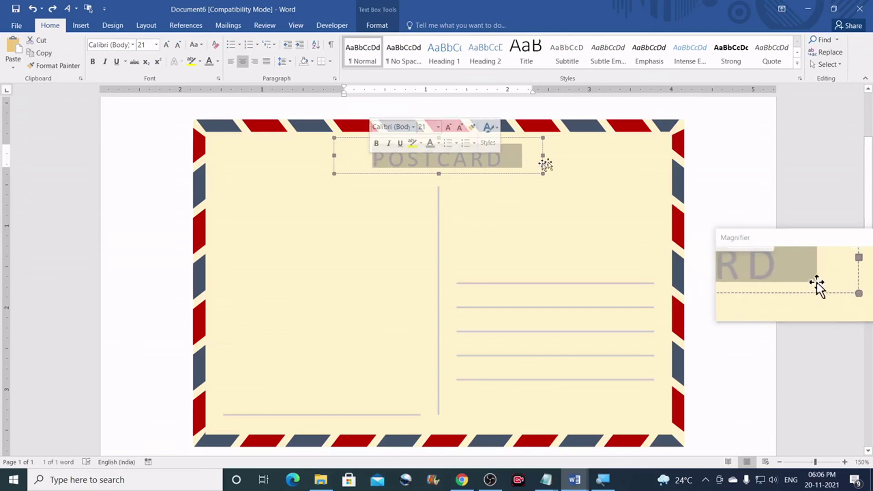
left_click(218, 62)
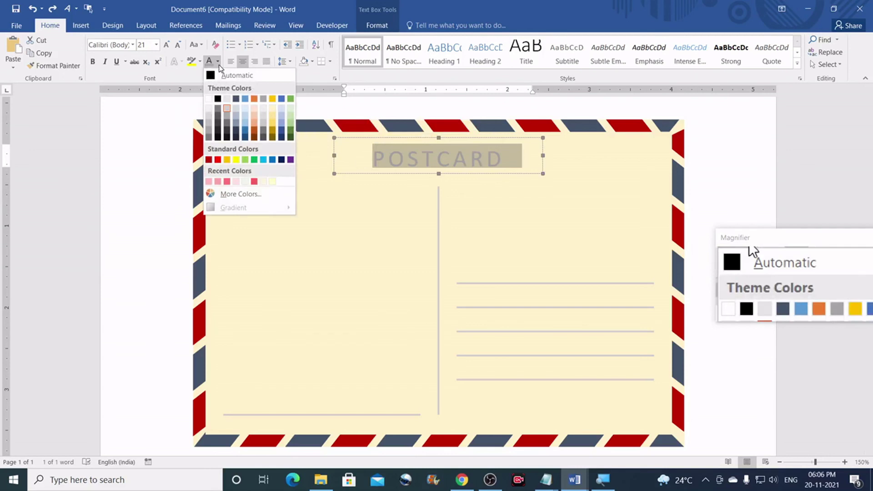
left_click(226, 118)
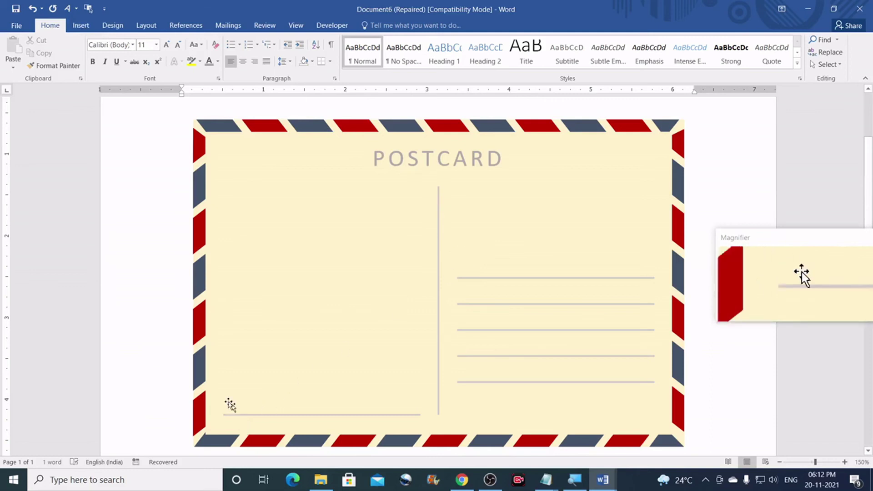
- Insert a Simple Text Box, move it below the POSTCARD title and replace its placeholder text with lowercase "to:"
left_click(81, 25)
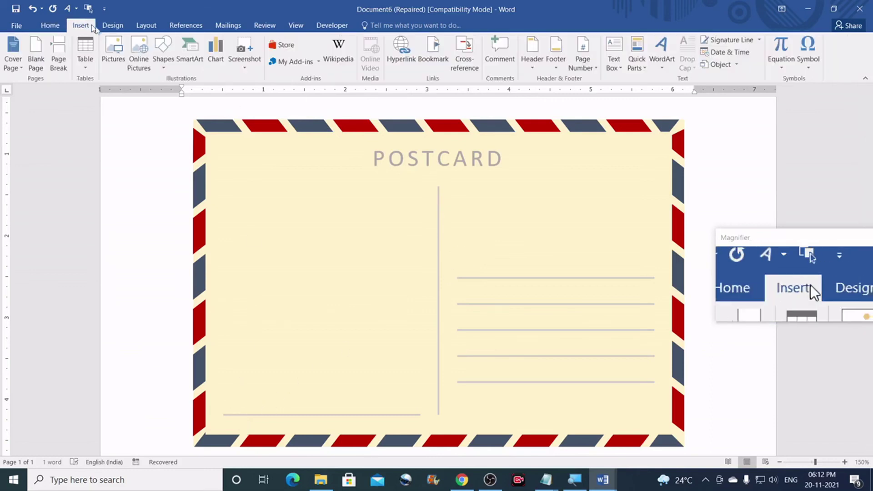
left_click(618, 69)
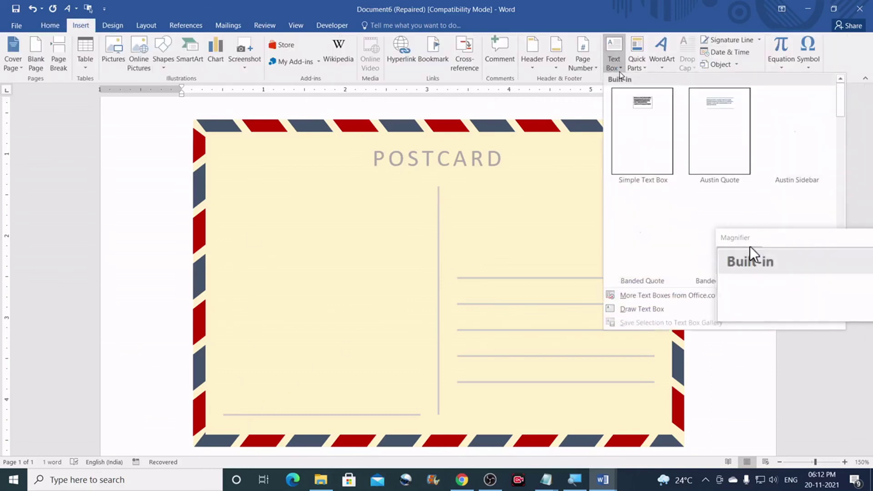
left_click(617, 136)
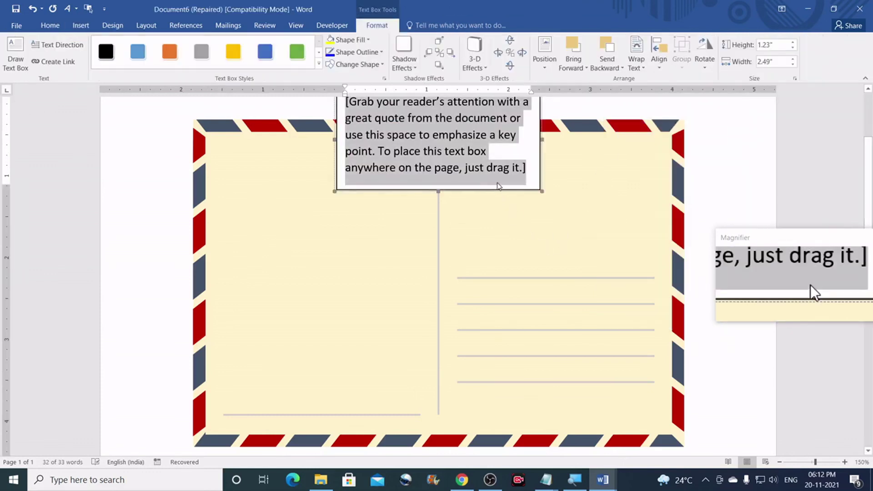
left_click_drag(499, 190, 554, 289)
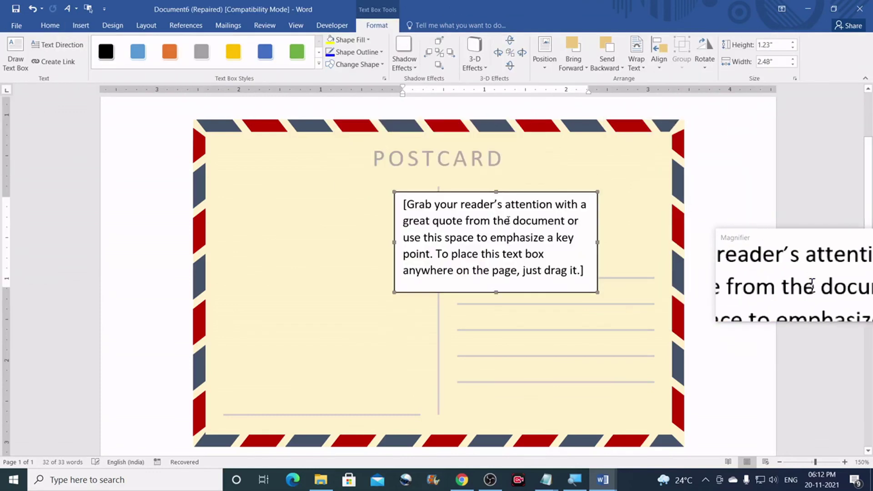
key("Delete")
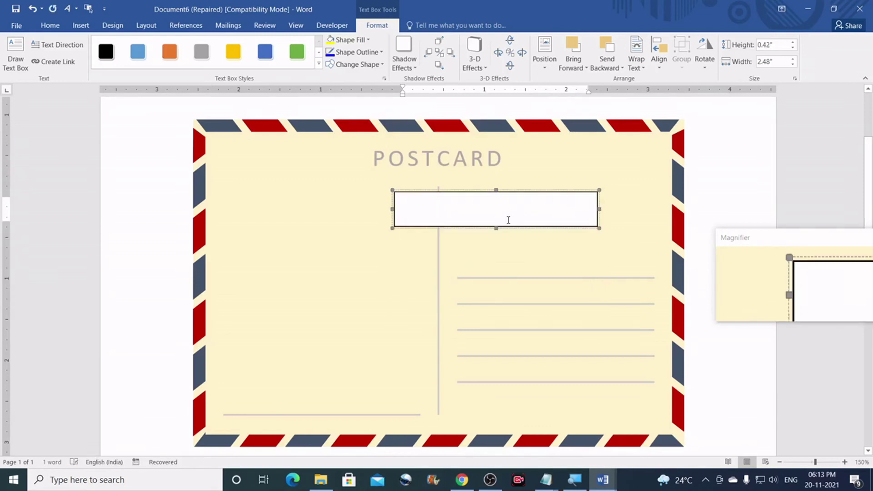
type("to")
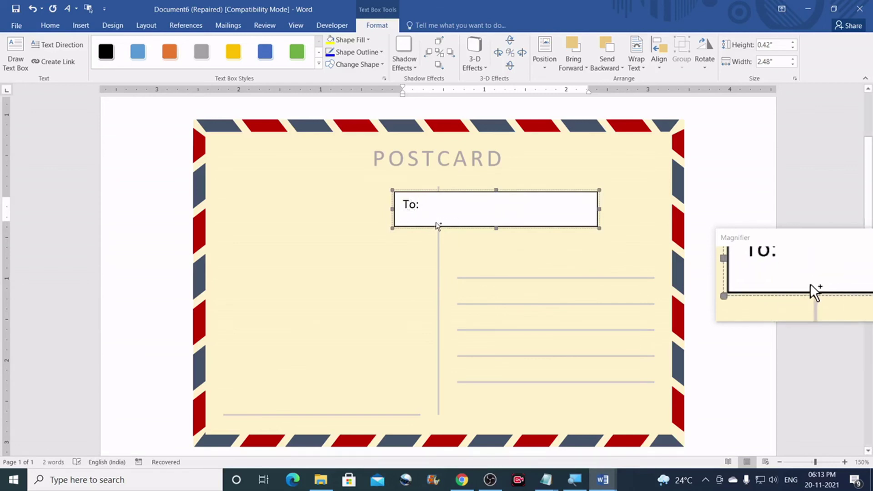
key("ctrl+z")
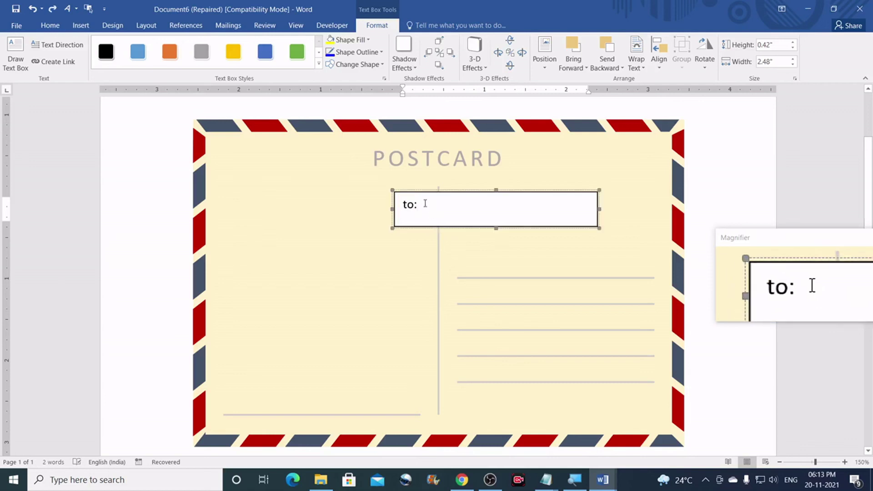
- Enlarge the "to:" text to 16 pt and color it a medium gray theme shade
triple_click(409, 207)
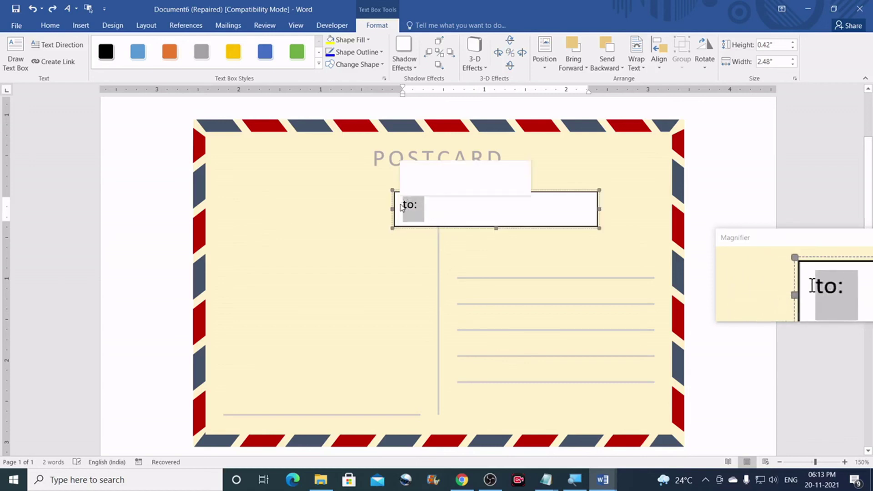
left_click(478, 171)
left_click(478, 170)
left_click(478, 175)
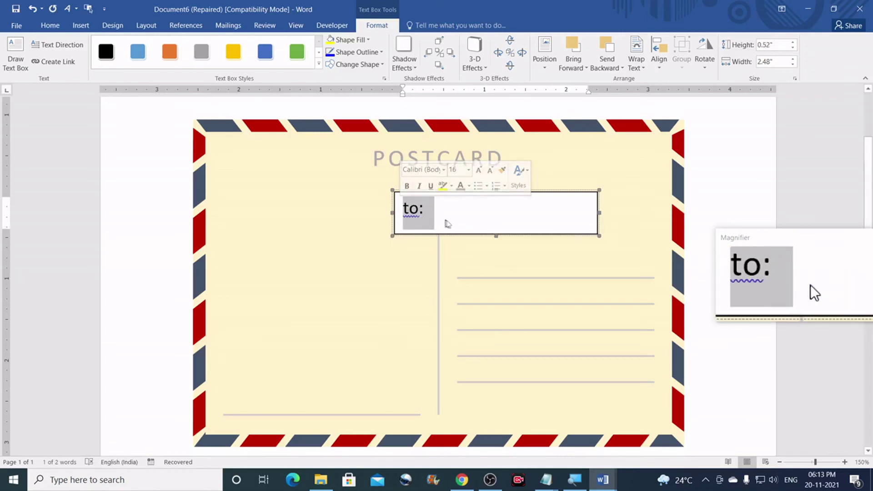
left_click(470, 187)
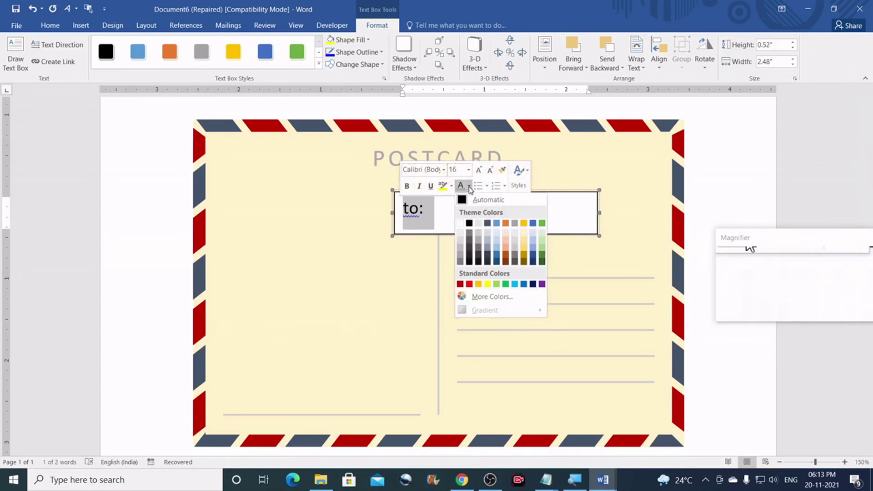
left_click(480, 245)
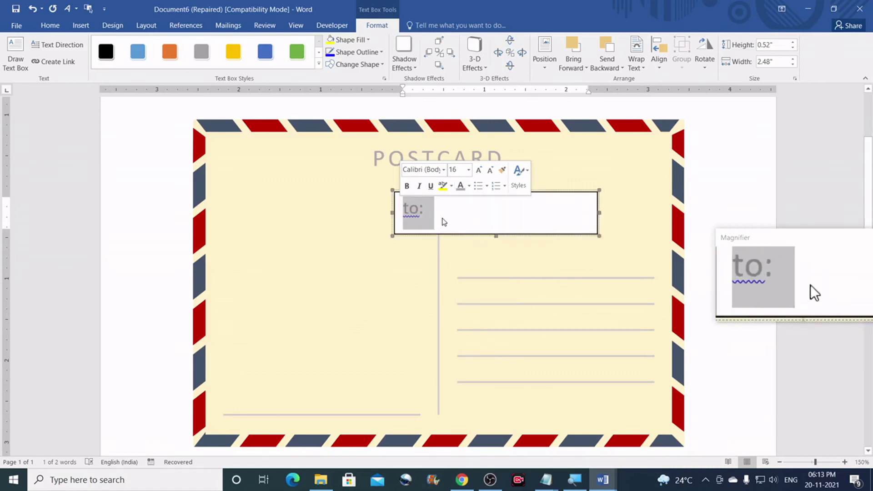
- Ignore once the grammar suggestion to capitalize "to:"
left_click(420, 213)
right_click(412, 211)
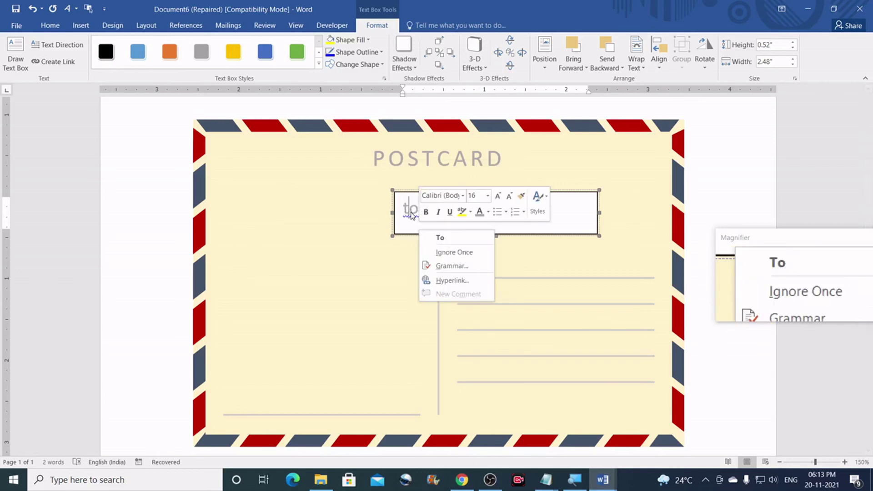
left_click(440, 251)
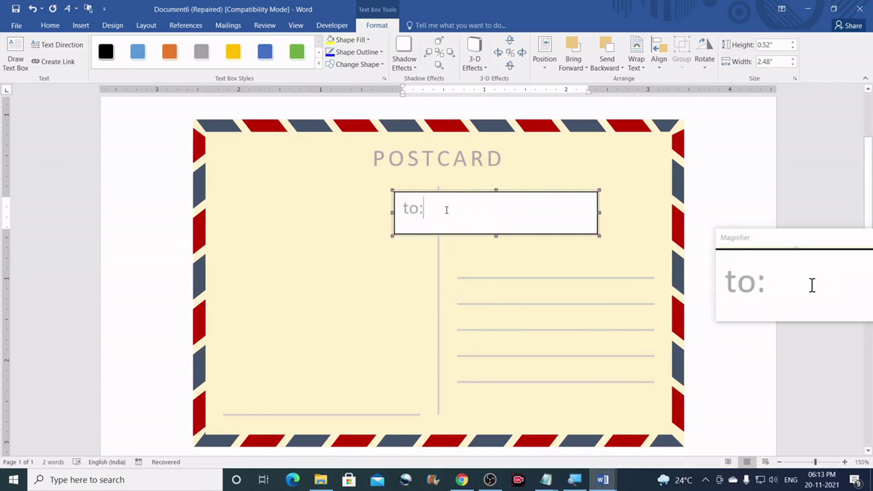
- Remove both the fill and the outline from the "to:" text box
left_click(362, 40)
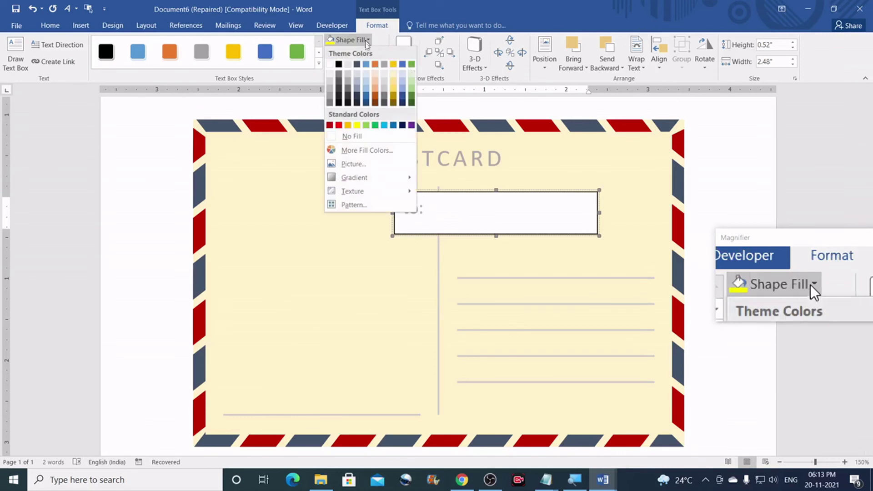
left_click(347, 135)
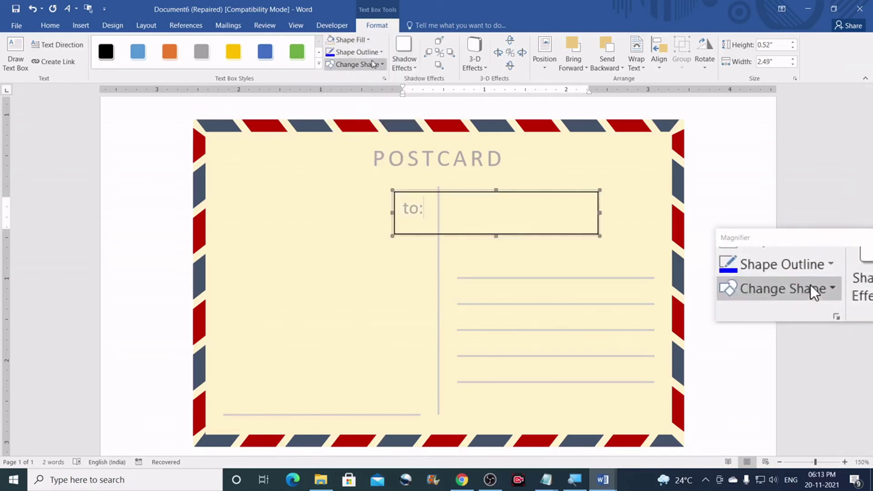
left_click(376, 53)
left_click(352, 146)
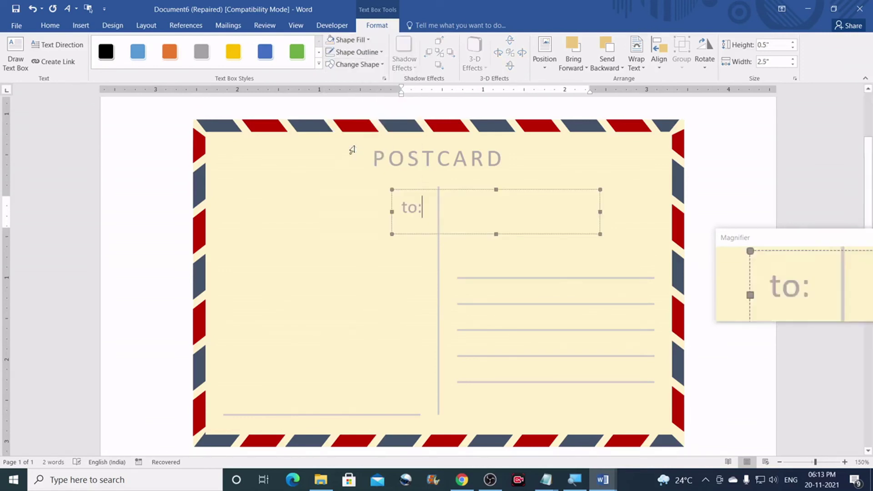
- Narrow the "to:" text box to about 0.45" and move it just above the left end of the top address line
left_click_drag(601, 211, 432, 212)
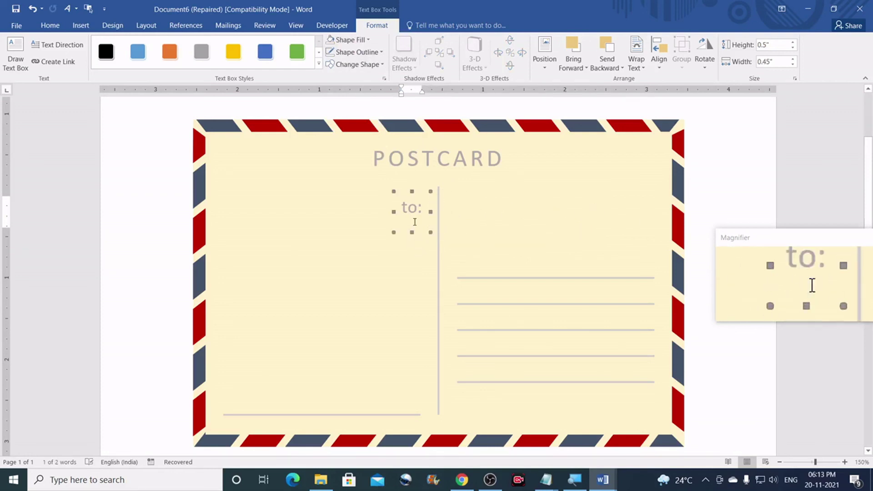
key("Right")
key("Right")
key("Right")
key("Right")
key("Right")
key("Right")
key("Right")
key("Right")
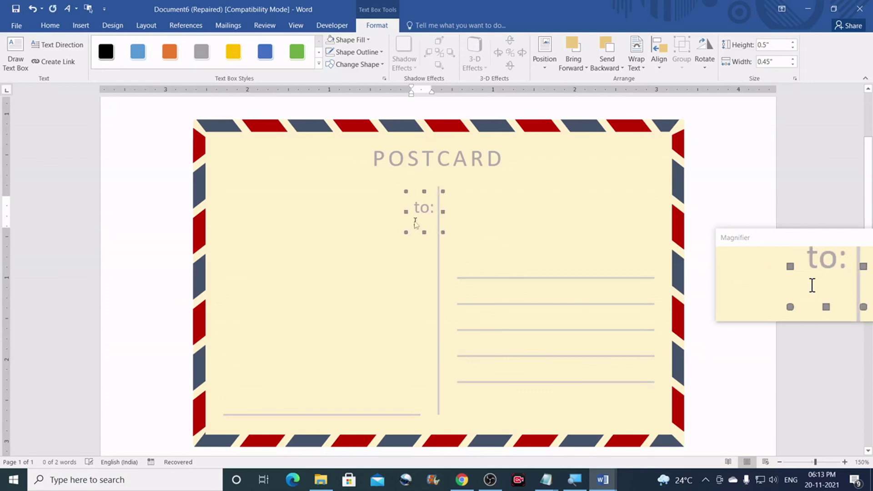
key("Right")
key("Right")
key("Right")
key("Right")
key("Right")
key("Right")
key("Right")
key("Right")
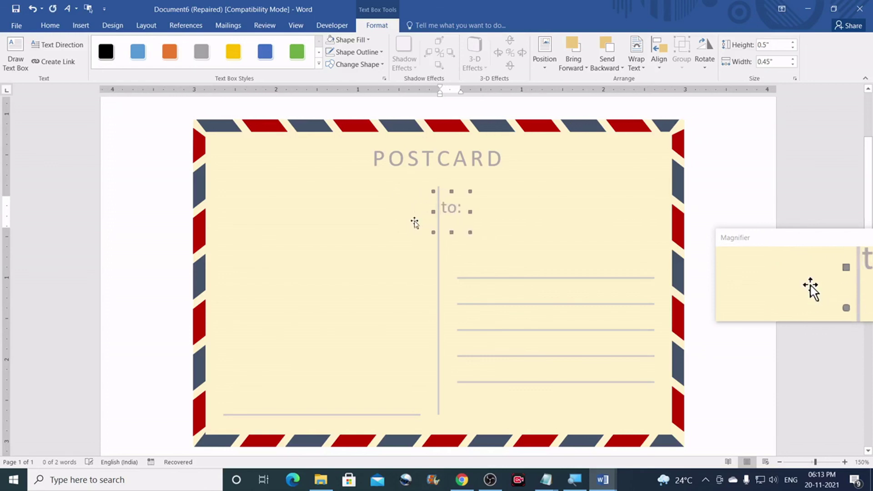
key("Right")
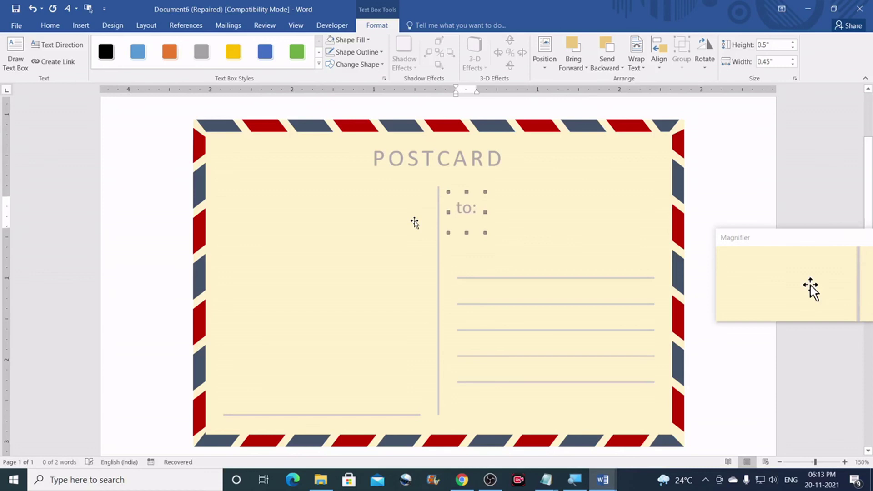
key("Down")
key("Down")
key("Down")
key("Down")
key("Down")
key("Down")
key("Down")
key("Down")
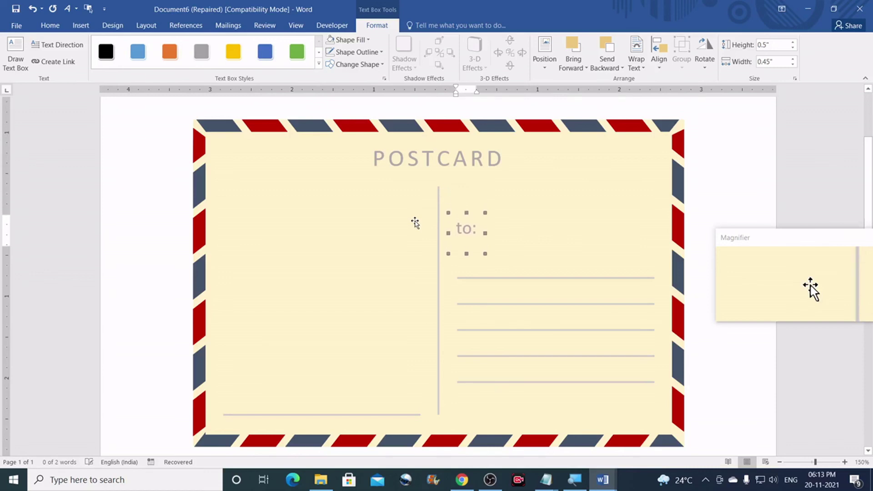
key("Down")
key("Down")
key("Down")
key("Down")
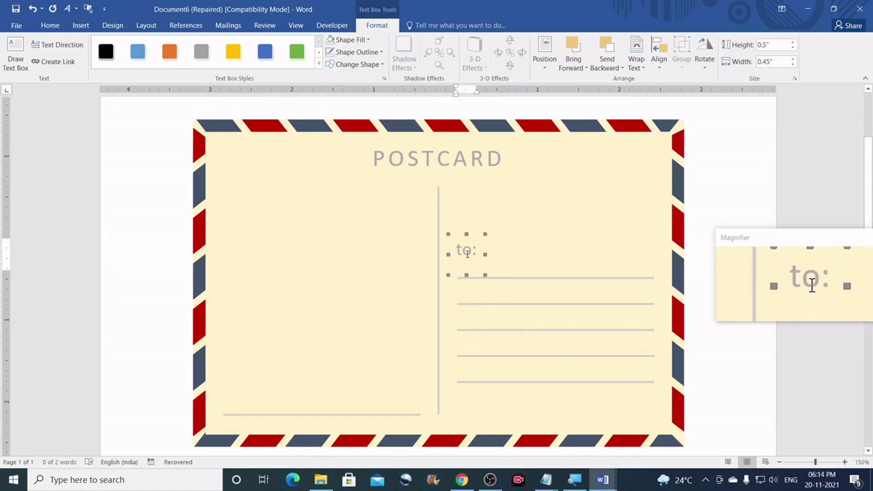
- Duplicate the "to:" text box and place the copy above the left end of the lower-left line
key("ctrl+d")
left_click(490, 270)
left_click_drag(490, 248, 250, 356)
- Change the copied label's text to "from:" and widen its text box to about 0.71"
left_click(239, 373)
left_click_drag(247, 374, 232, 374)
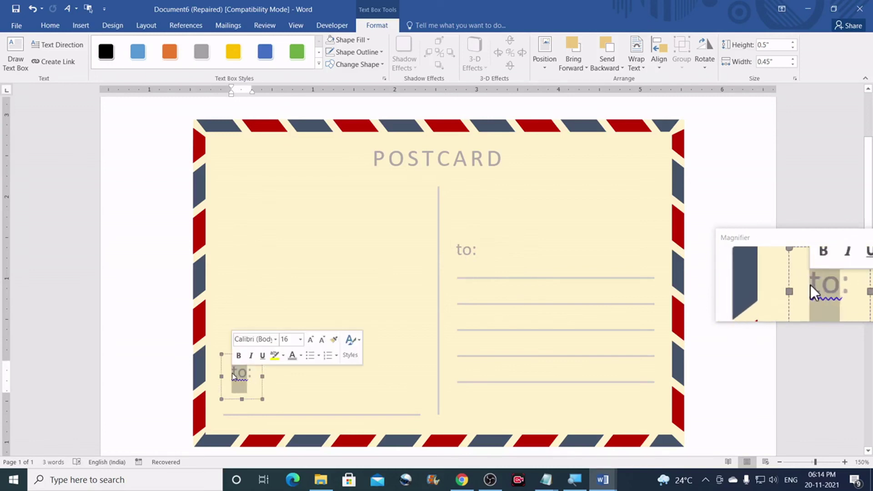
type("from")
left_click_drag(263, 399, 281, 376)
- Nudge the "from:" text box left until its text lines up with the start of the line below
left_click(256, 373)
left_click(264, 357)
key("Left")
key("Left")
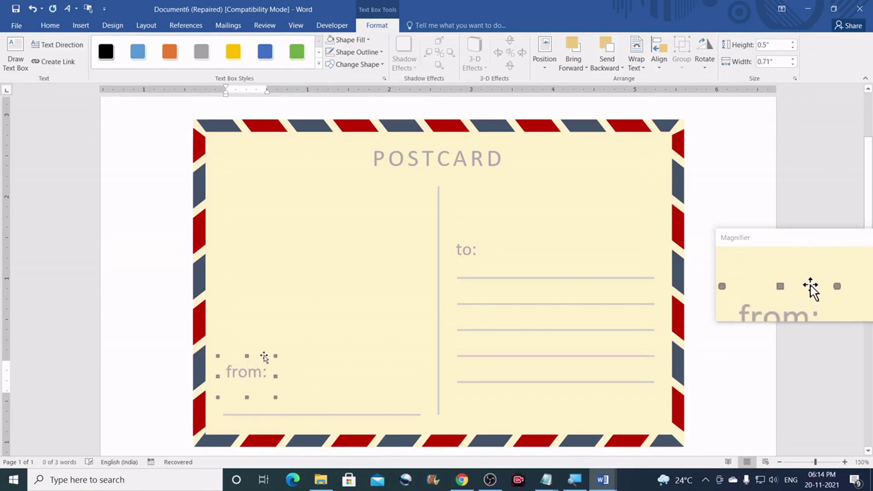
key("Left")
key("Left")
key("Left")
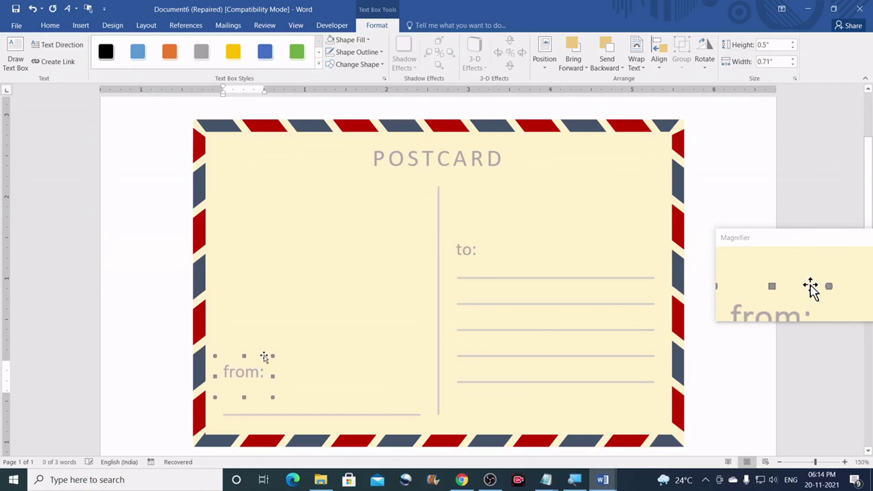
- Nudge the "from:" text box down until its text sits just above the lower-left line, and deselect it
key("Down")
key("Down")
key("Down")
key("Down")
key("Down")
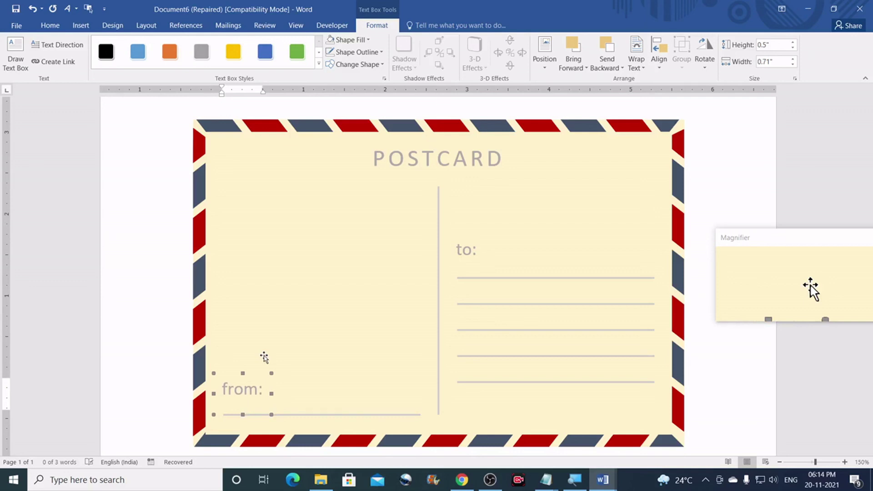
left_click(716, 187)
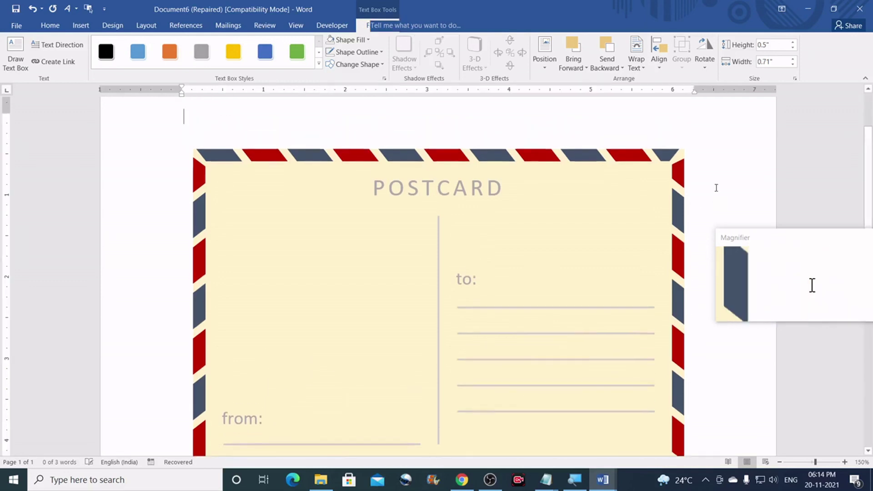
scroll(716, 188, "down", 1)
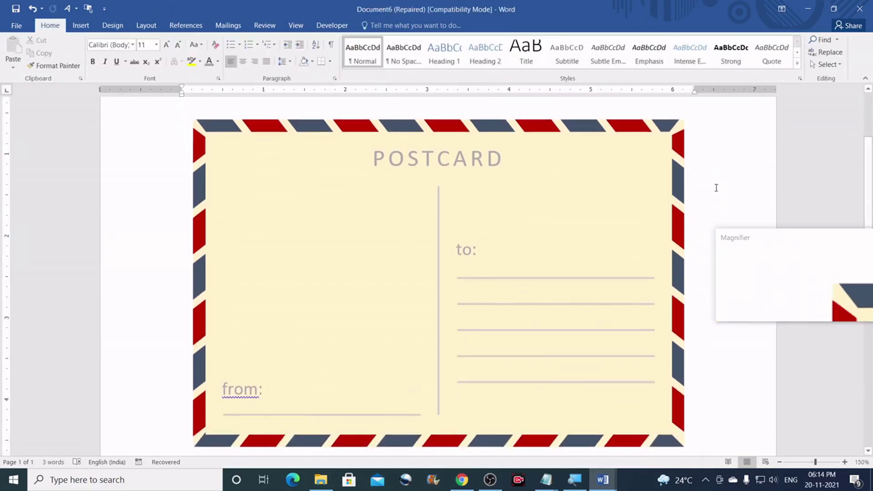
- Ignore the grammar suggestion once for the word "from" in its label
left_click(242, 391)
right_click(241, 391)
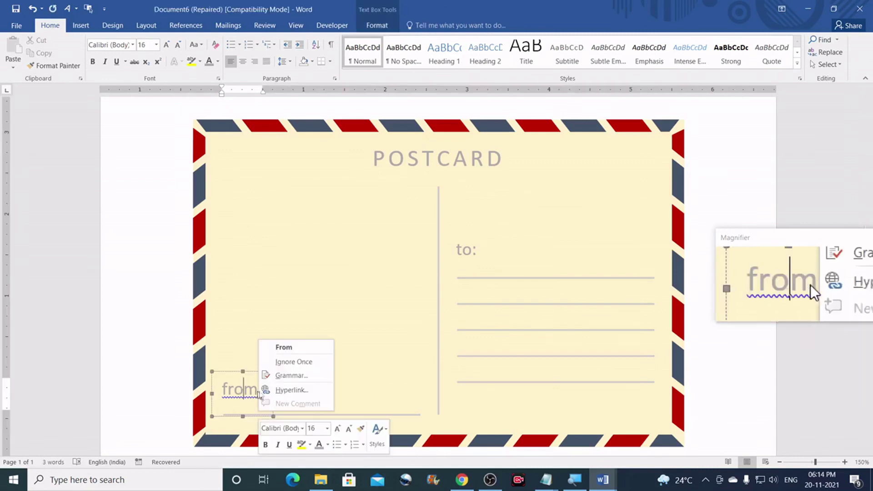
left_click(298, 362)
left_click(718, 161)
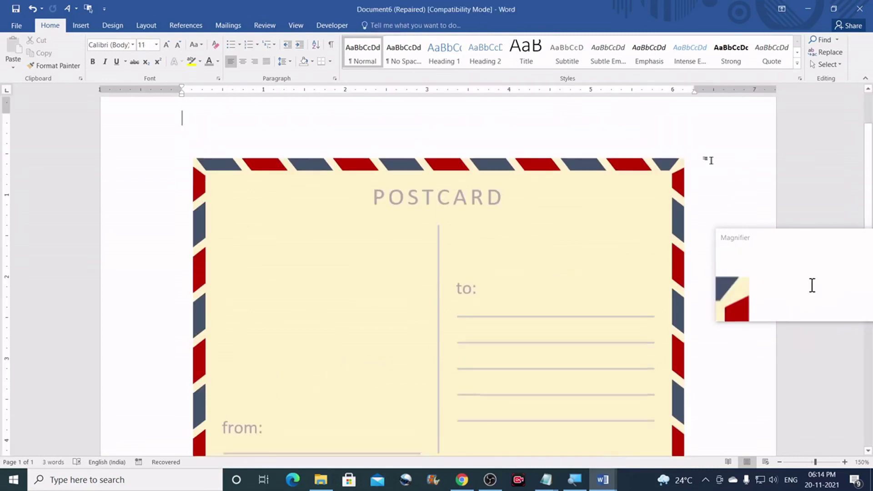
scroll(707, 161, "down", 2)
scroll(706, 164, "up", 1)
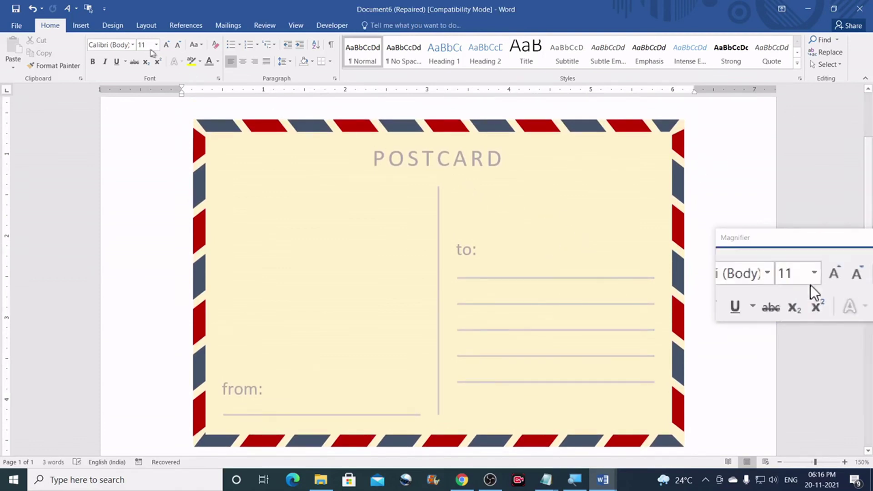
- Draw a stamp rectangle about 0.92" high and 0.77" wide in the postcard's upper-right area, beside the title
left_click(80, 27)
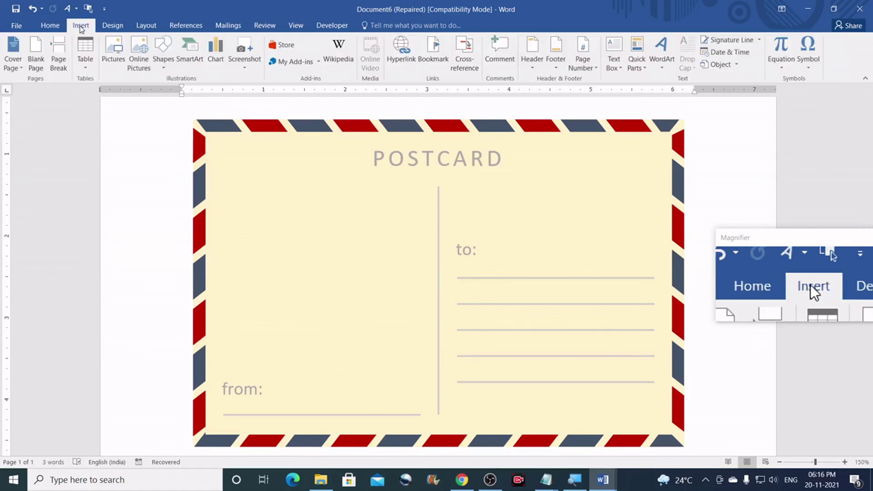
left_click(163, 60)
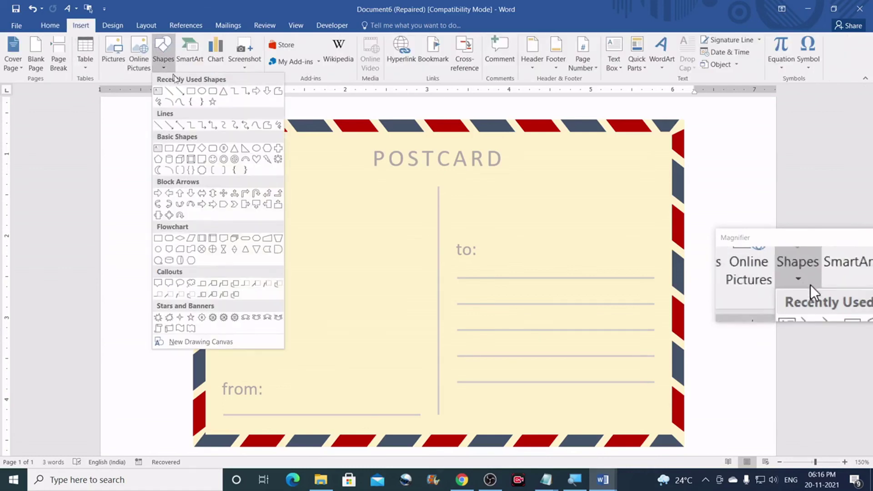
left_click(193, 93)
left_click_drag(553, 172, 616, 247)
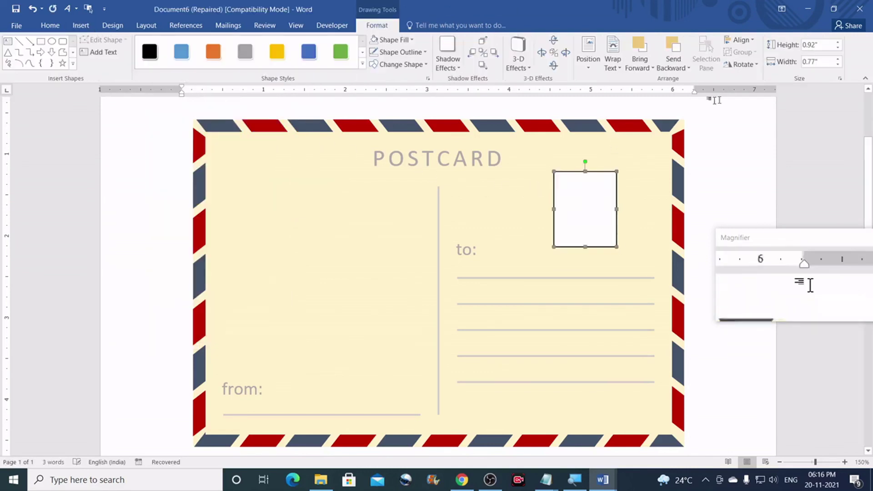
- Set the stamp rectangle's height to 1.25" and its width to 0.95"
left_click(825, 44)
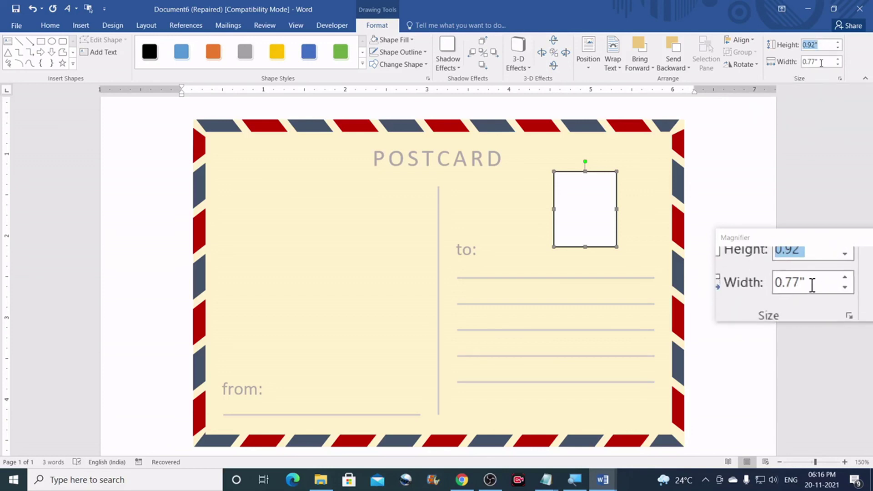
left_click(820, 63)
left_click(821, 43)
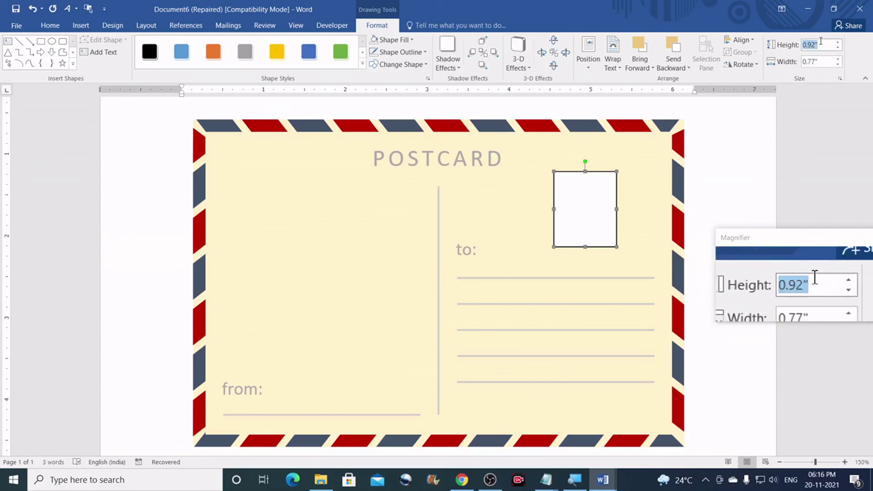
type("1.25")
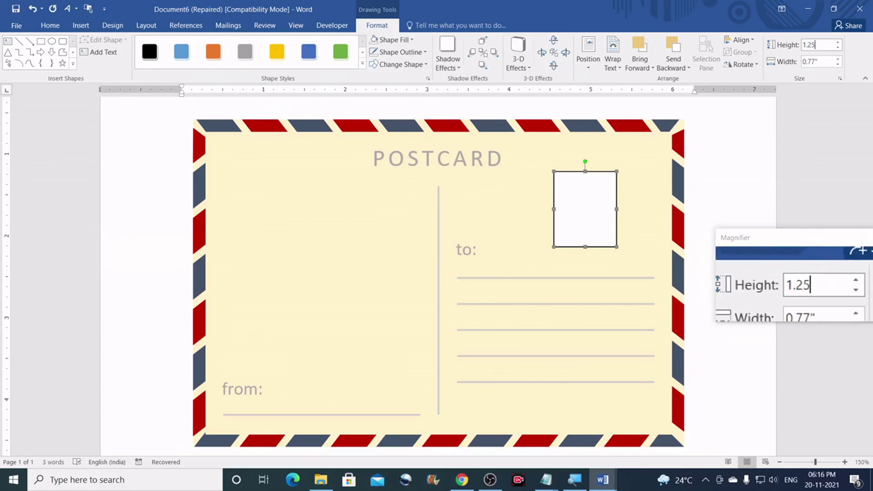
left_click(827, 61)
type("0")
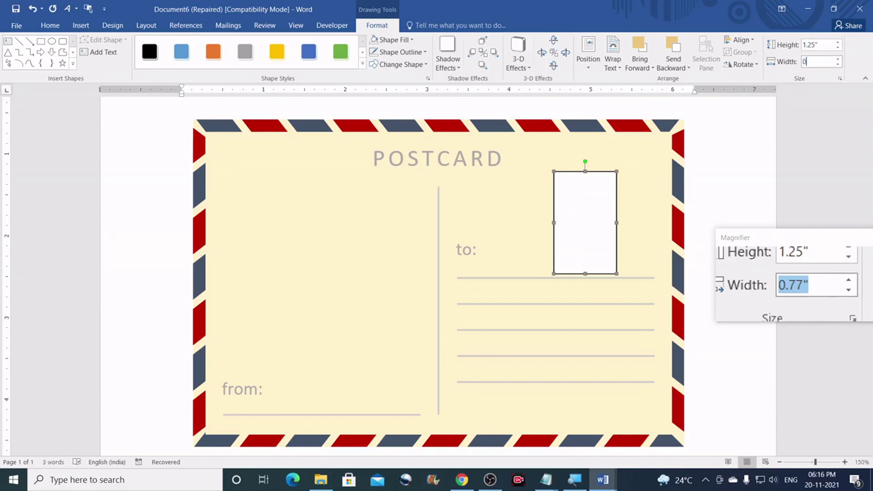
type(".95")
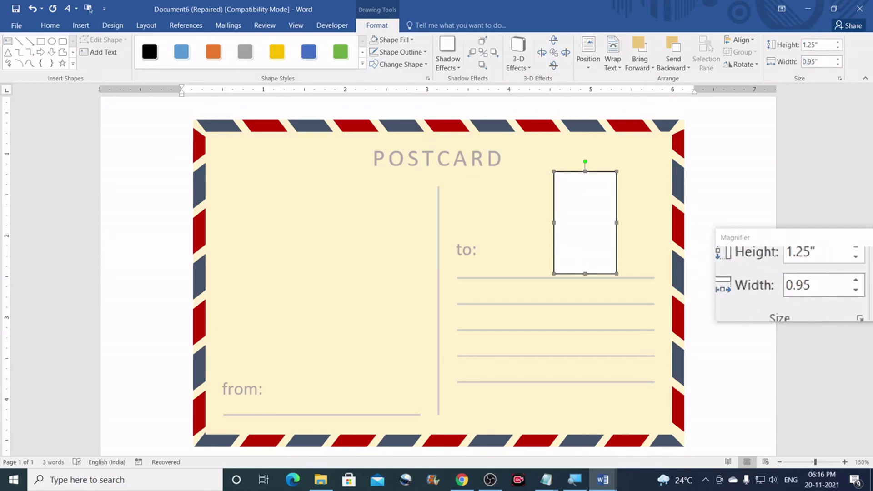
key("Return")
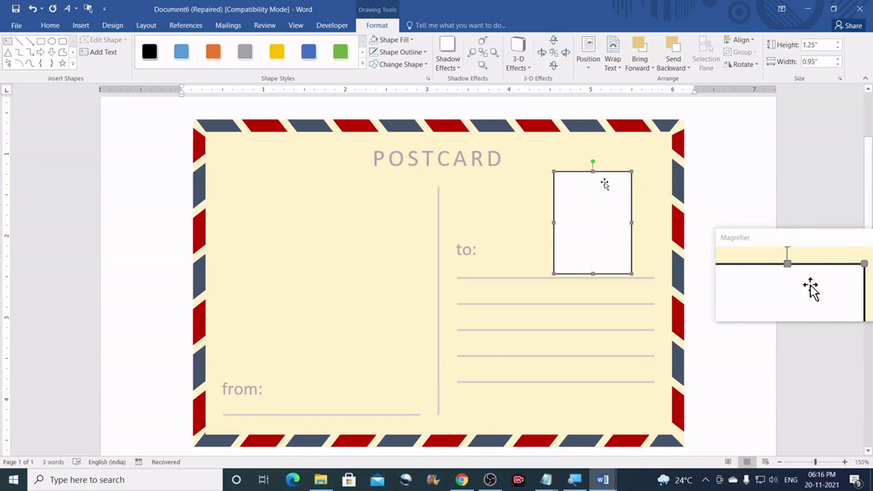
- Move the stamp rectangle into the postcard's upper-right corner, with its right edge close to the address lines' right ends
left_click_drag(612, 182, 621, 176)
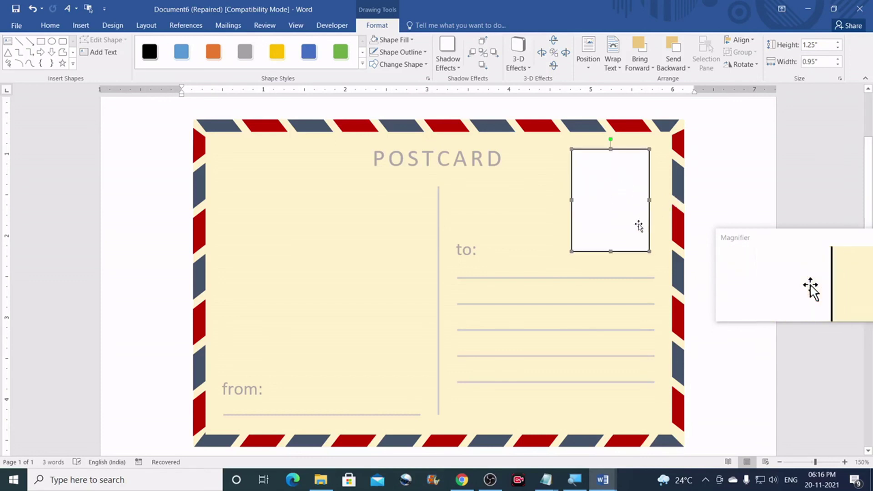
key("ctrl+Right")
key("ctrl+Right")
key("ctrl+Right")
key("ctrl+Right")
key("ctrl+Right")
key("ctrl+Right")
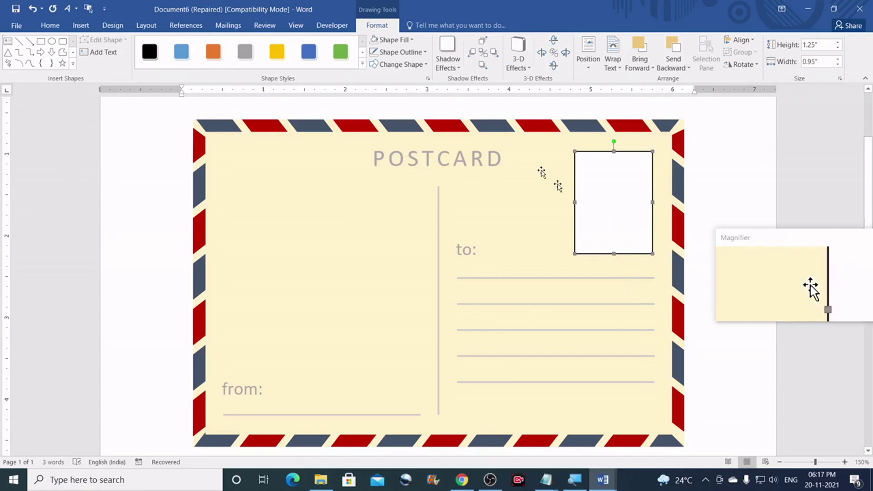
- Remove the stamp rectangle's fill and give it a light gray 2¼ pt outline matching the address lines
left_click(404, 40)
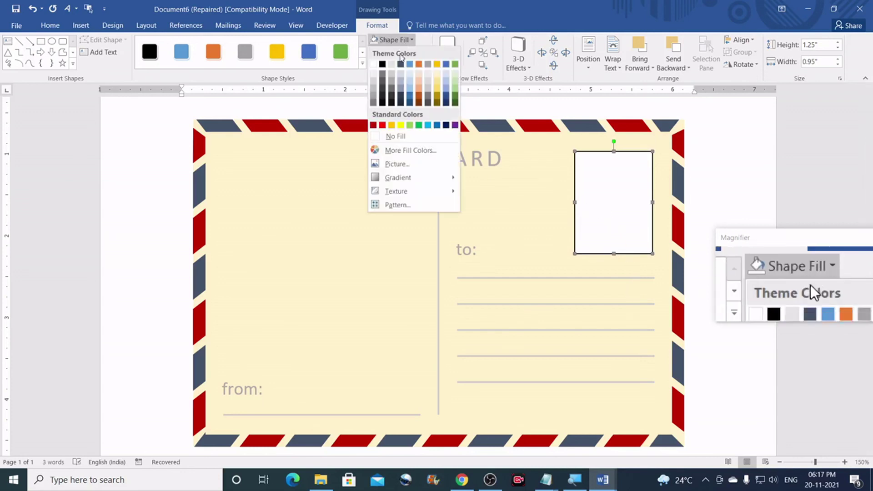
left_click(393, 136)
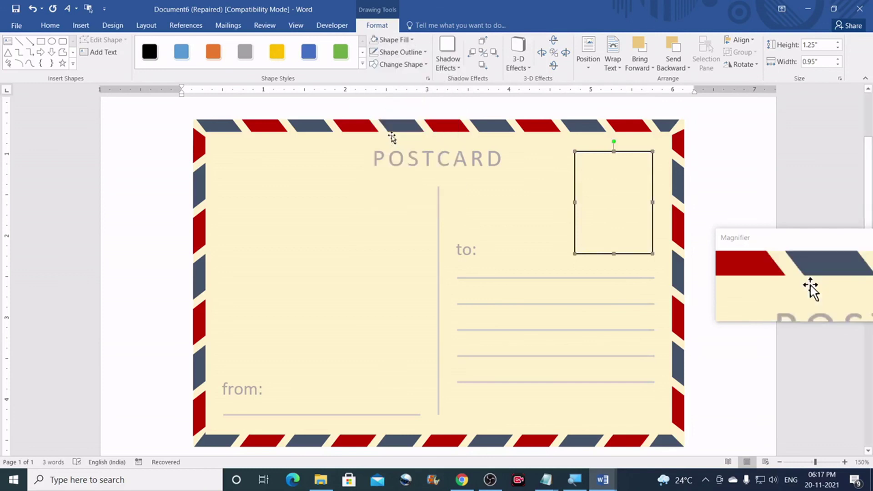
left_click(418, 53)
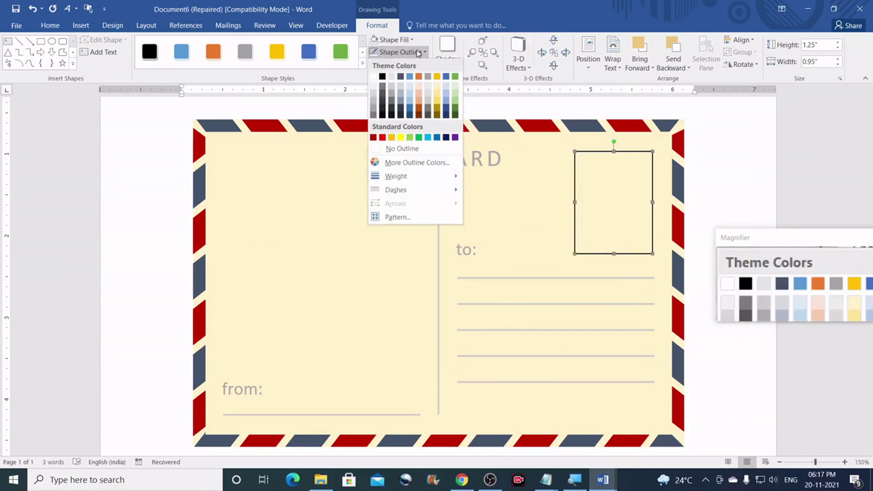
left_click(394, 89)
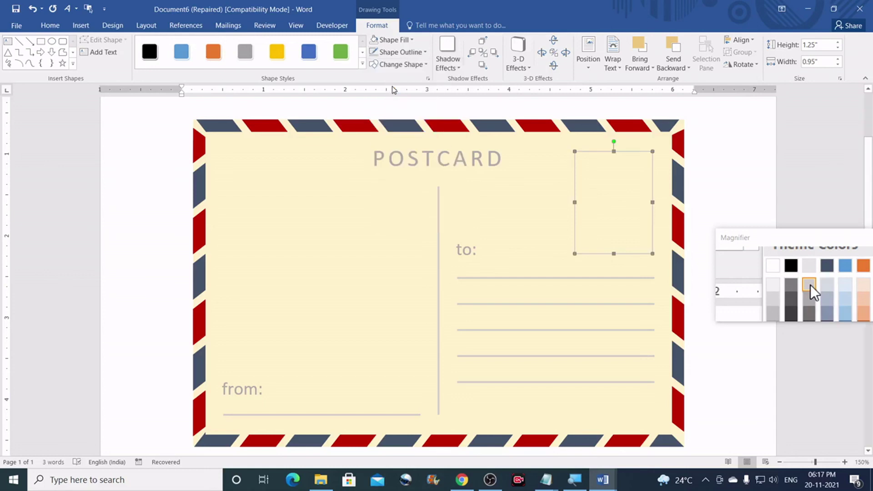
left_click(425, 53)
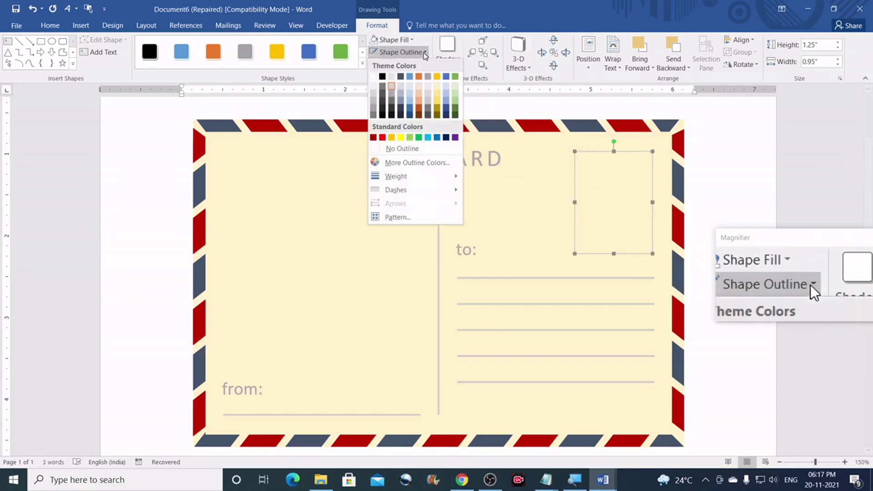
mouse_move(415, 181)
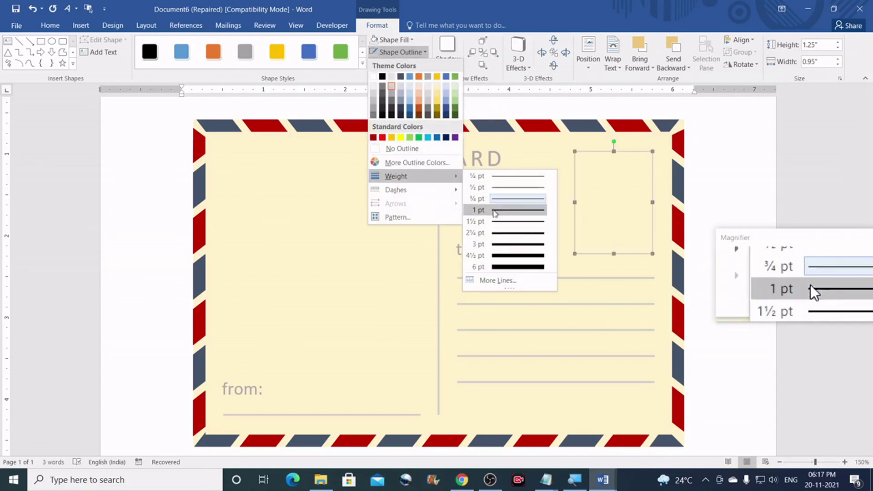
left_click(494, 232)
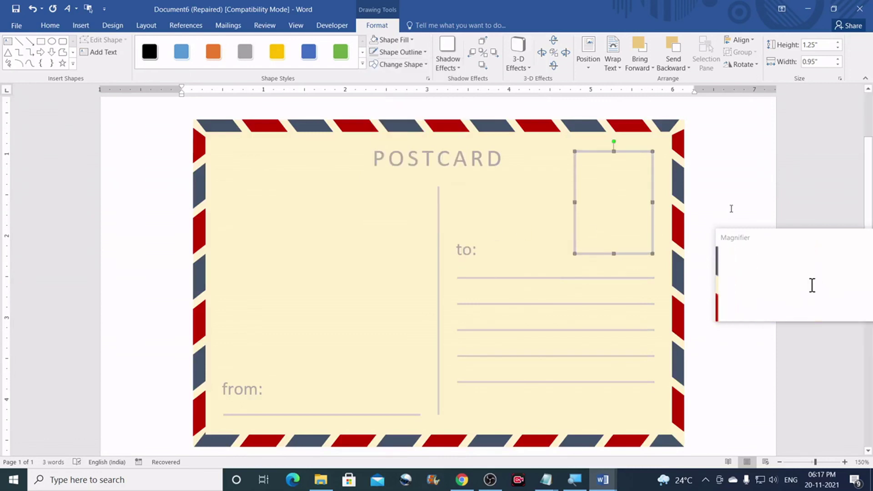
left_click(723, 195)
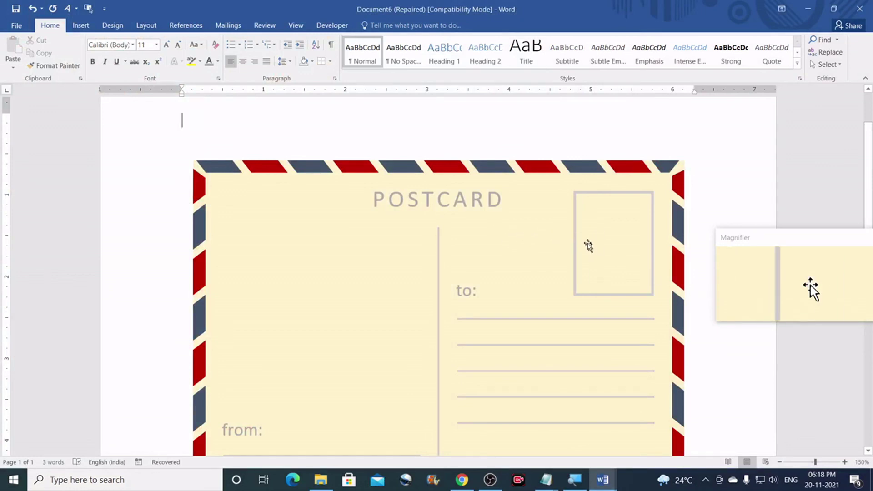
- Draw a horizontal wavy line with the Curve shape, starting between the divider and the stamp box and running into the box
left_click(844, 462)
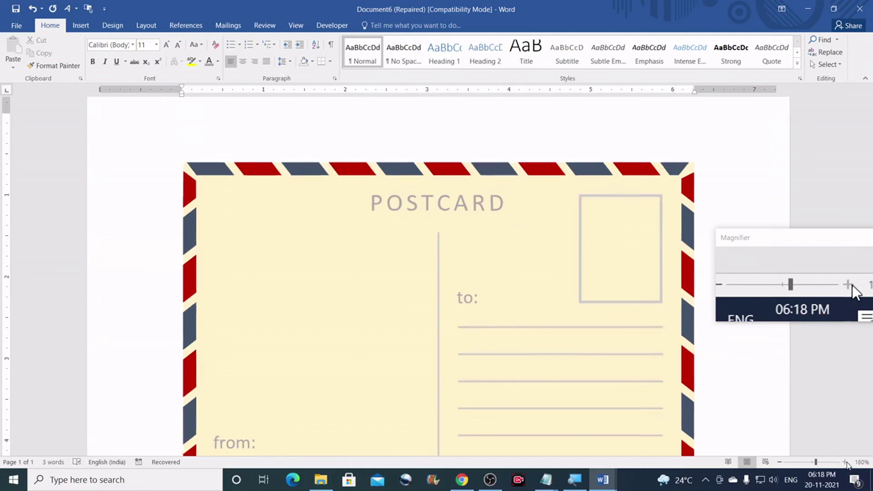
left_click(843, 462)
left_click(844, 461)
scroll(555, 285, "down", 2)
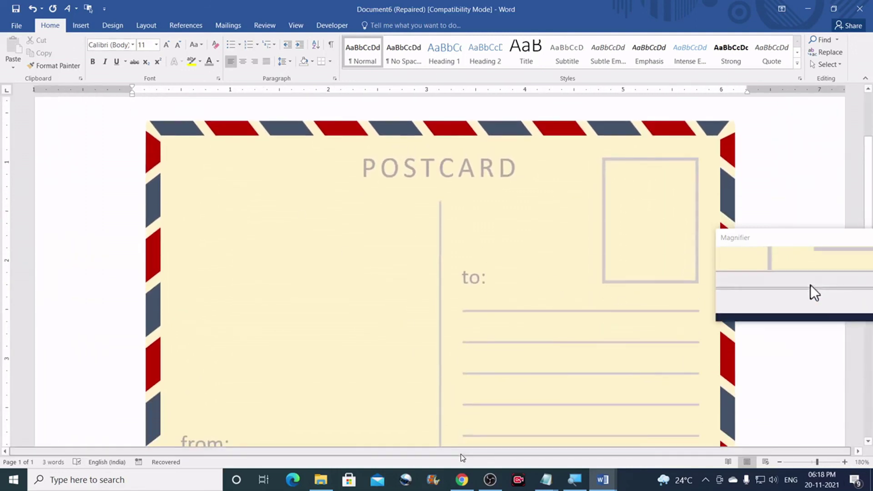
left_click_drag(461, 450, 465, 451)
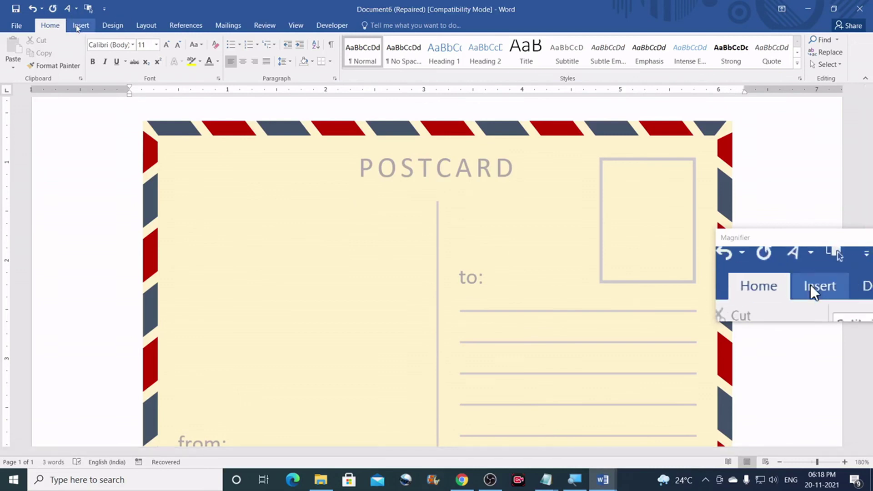
left_click(82, 27)
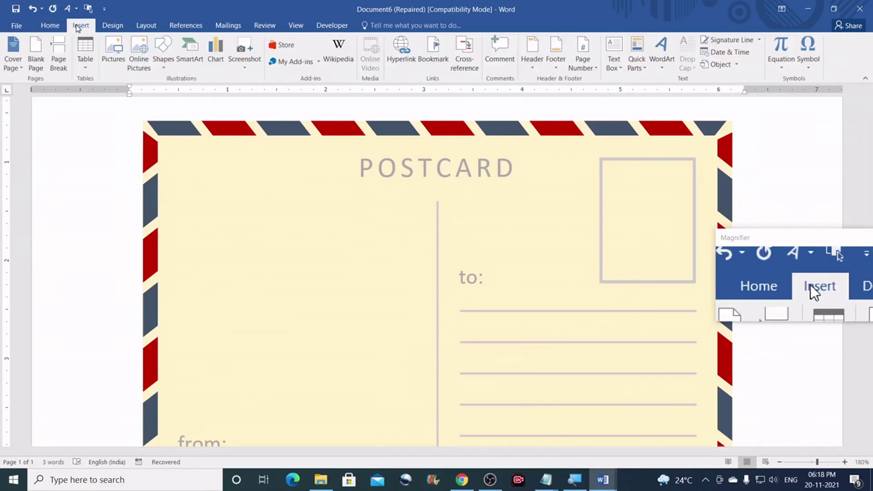
left_click(160, 68)
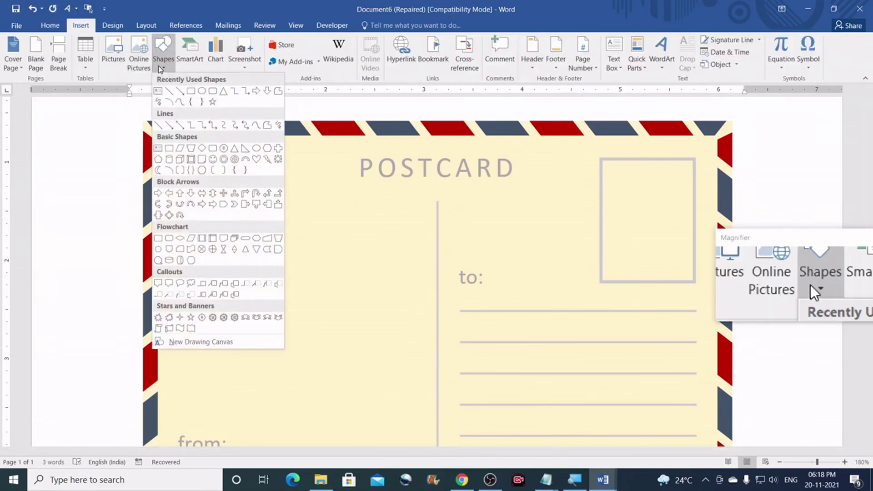
left_click(257, 126)
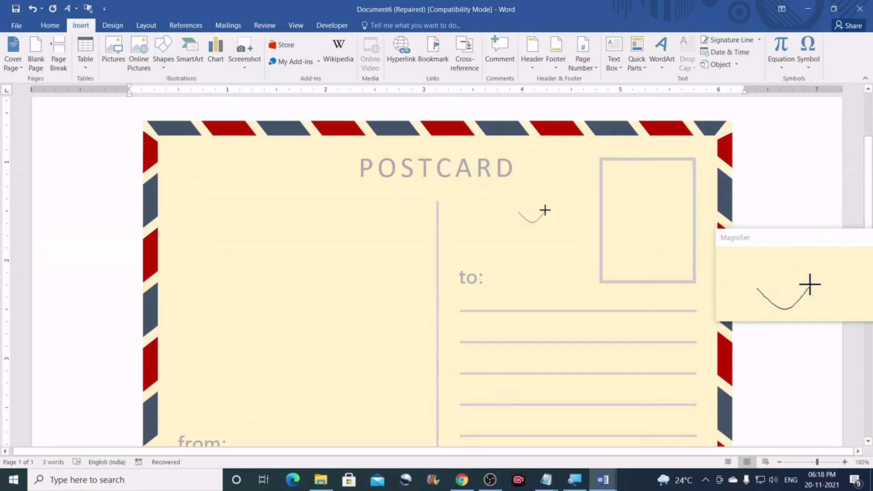
left_click(560, 222)
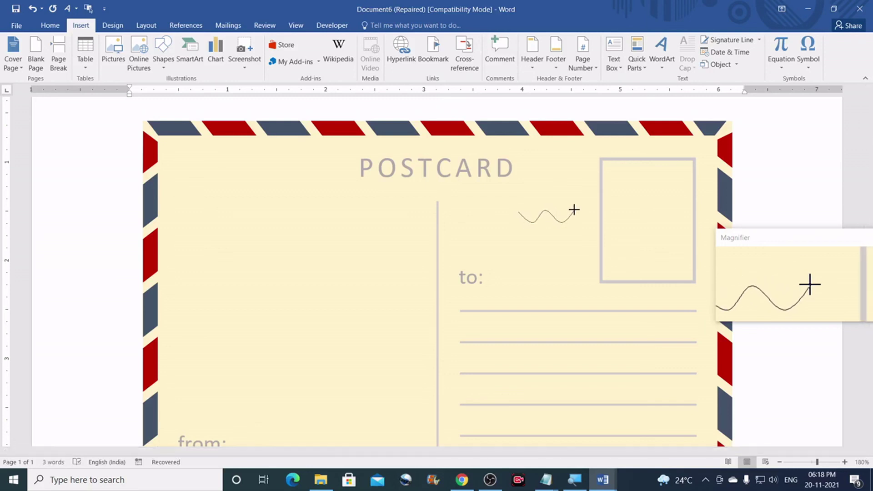
left_click(574, 210)
left_click(589, 220)
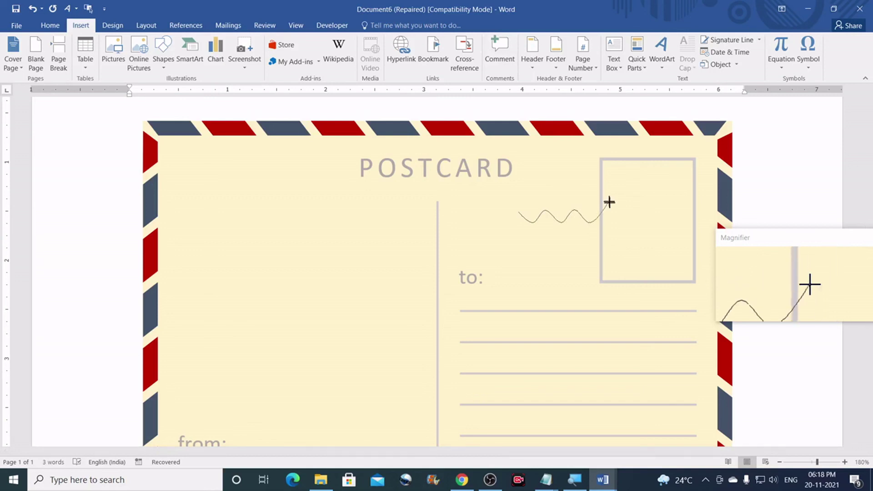
left_click(606, 208)
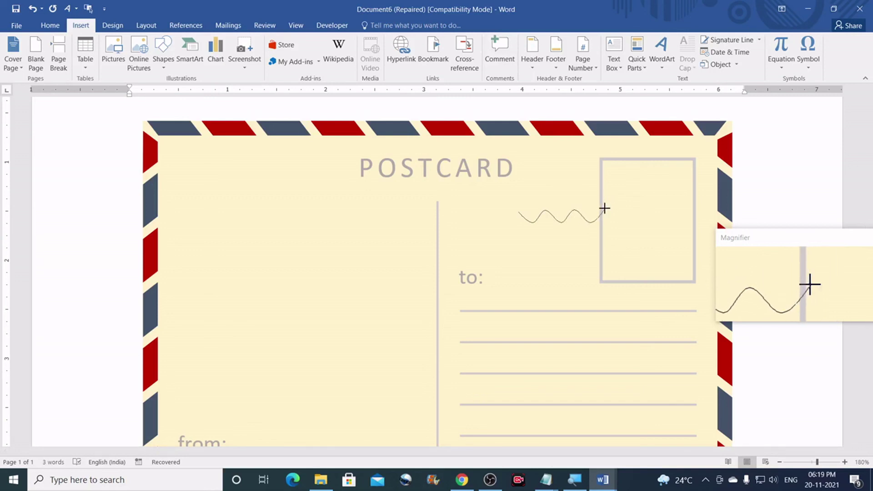
left_click(617, 221)
left_click(630, 208)
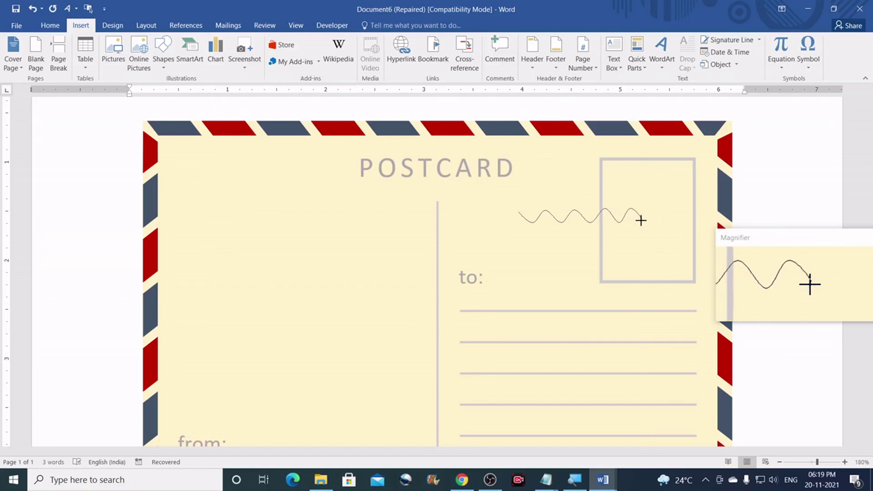